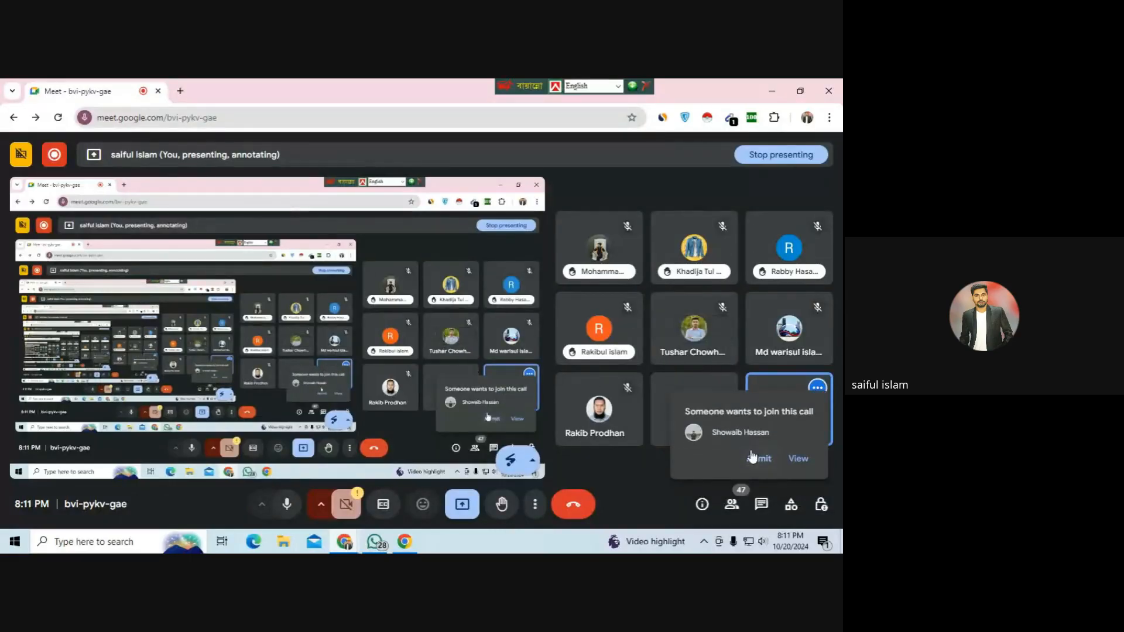
- Admit the waiting participant to the Meet call and search Google for yelp in a new tab
click(756, 458)
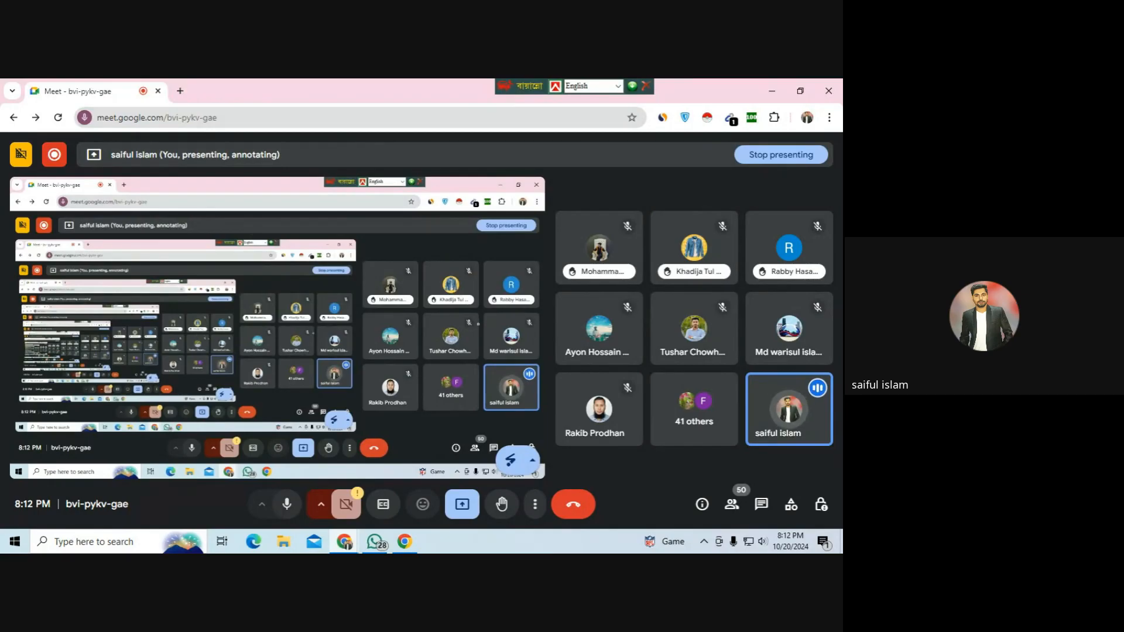
click(181, 94)
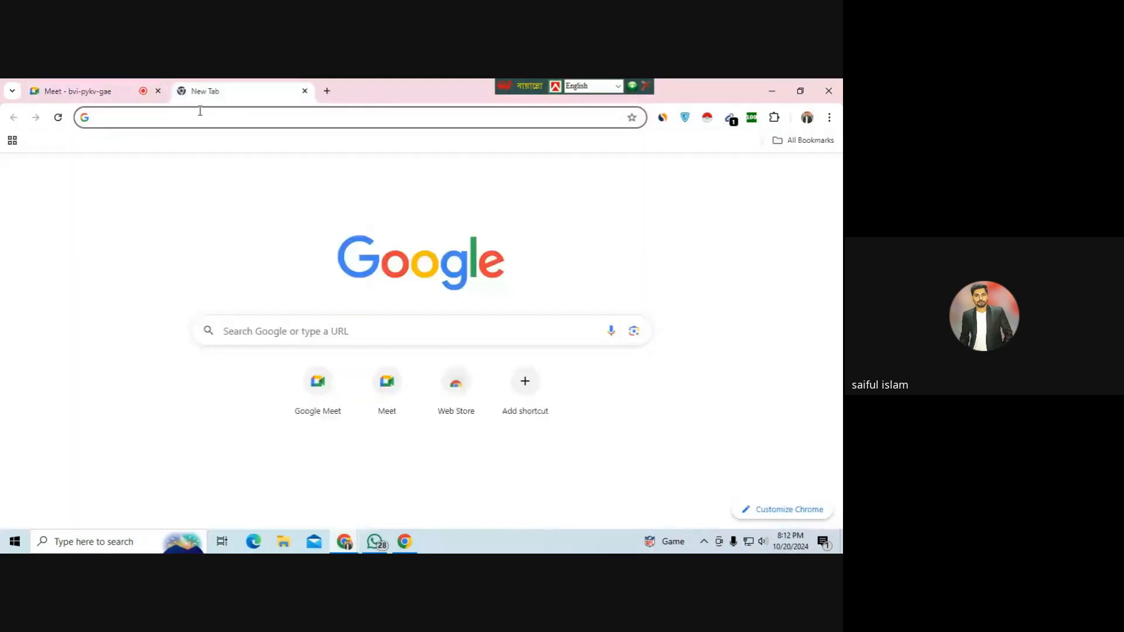
text(yelp)
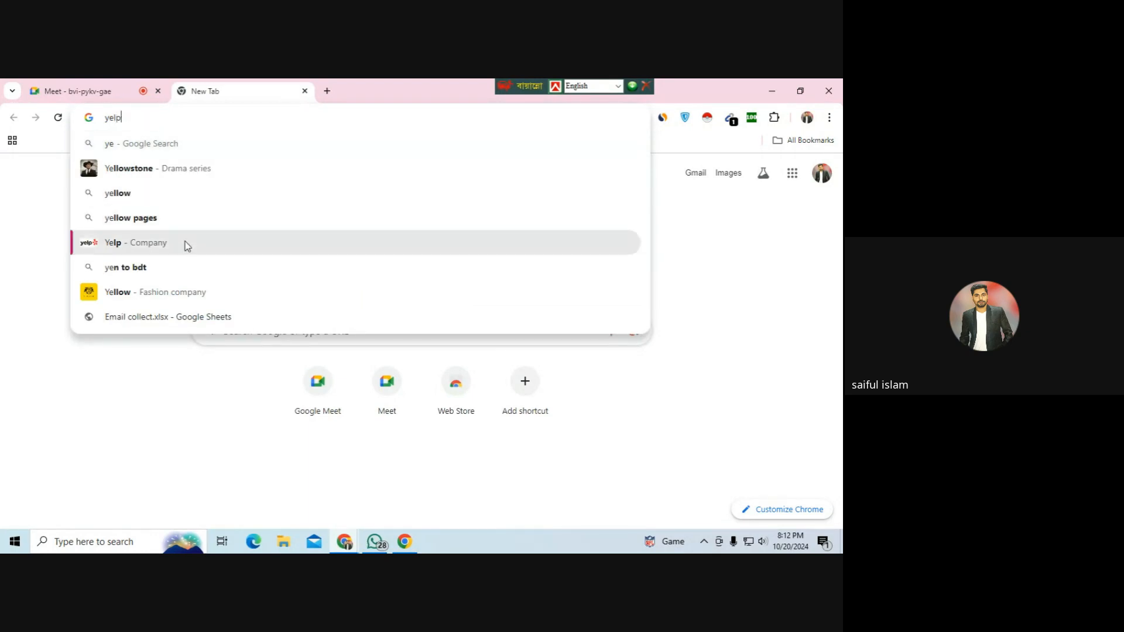
click(185, 242)
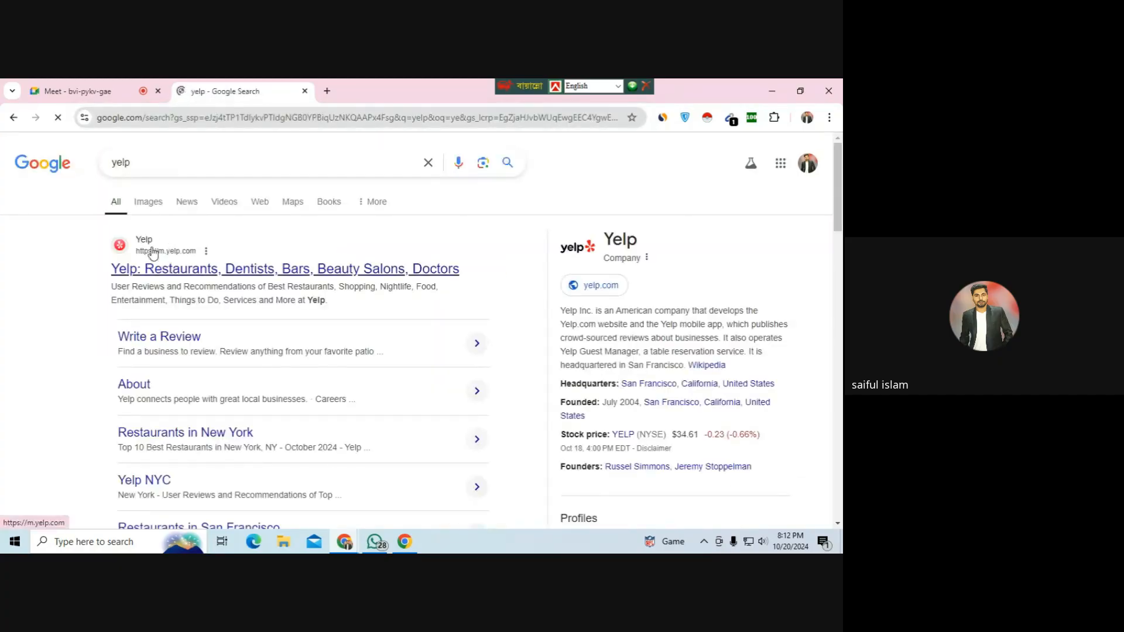
- Open the yellowpages.com website in another new tab
click(327, 91)
text(ye)
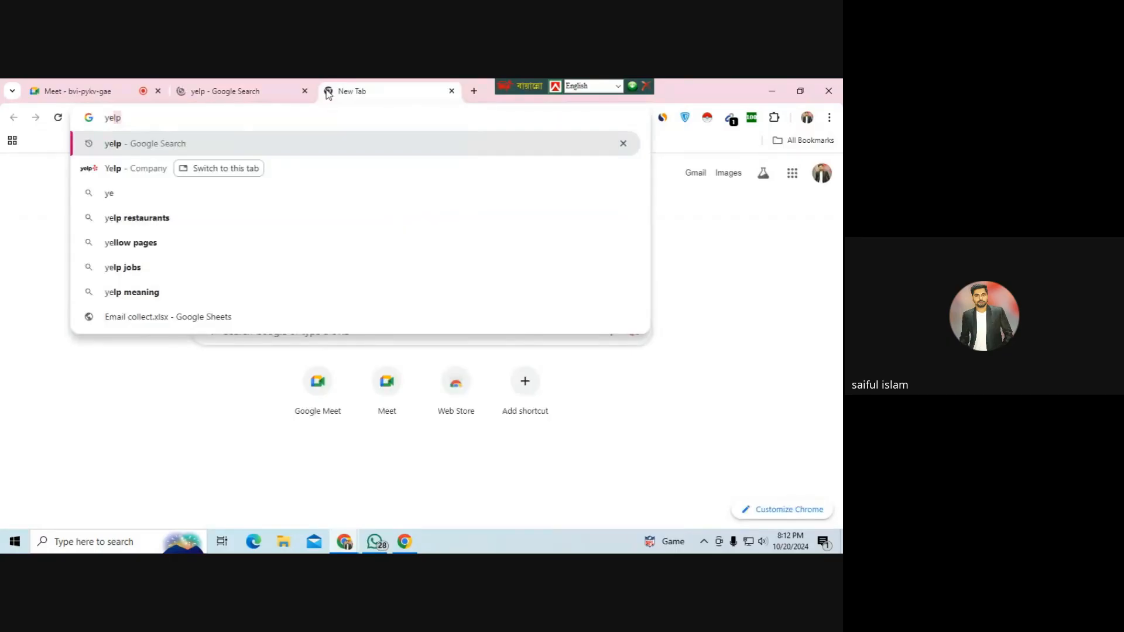
text(a)
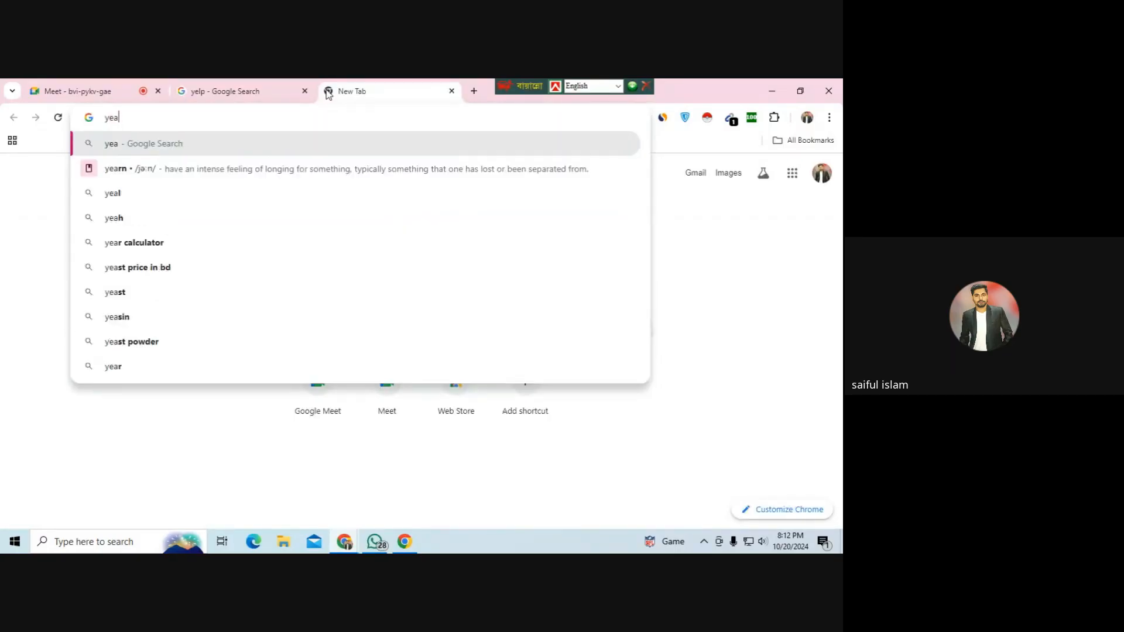
key(BackSpace)
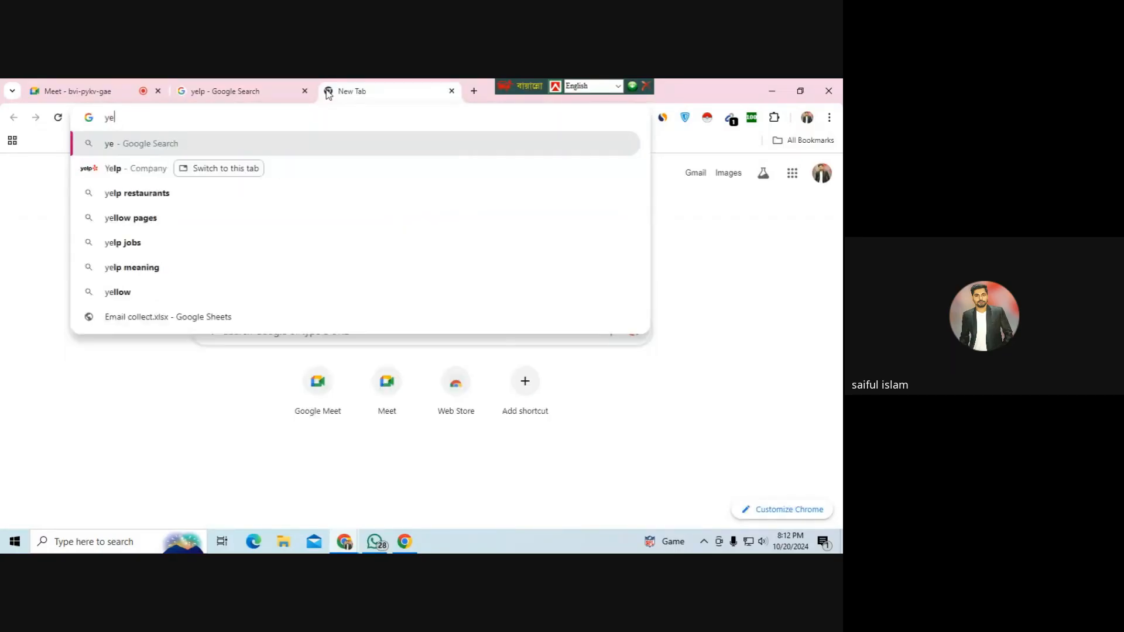
click(314, 292)
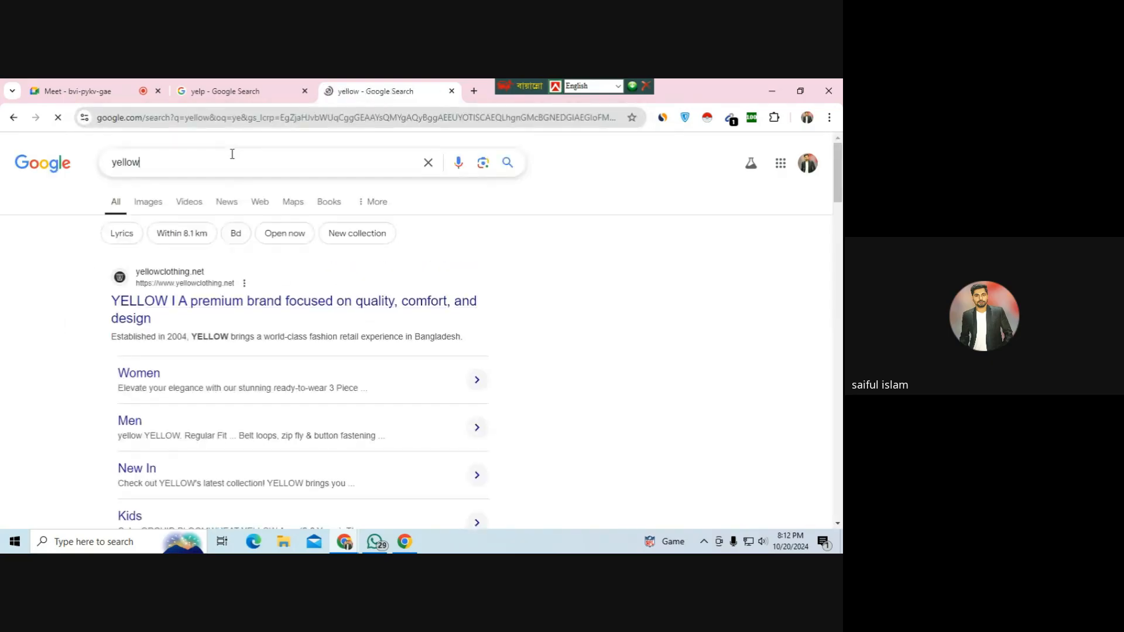
text(pages.com)
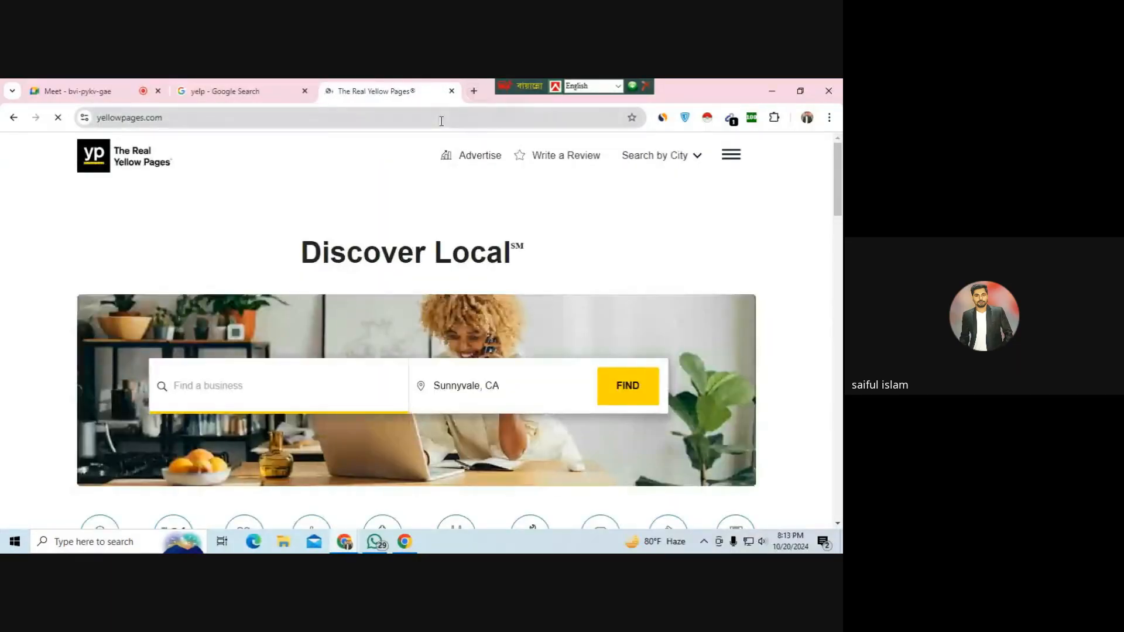
- Decline precise location on the Yelp search results and admit the waiting participant to the Meet call
click(227, 92)
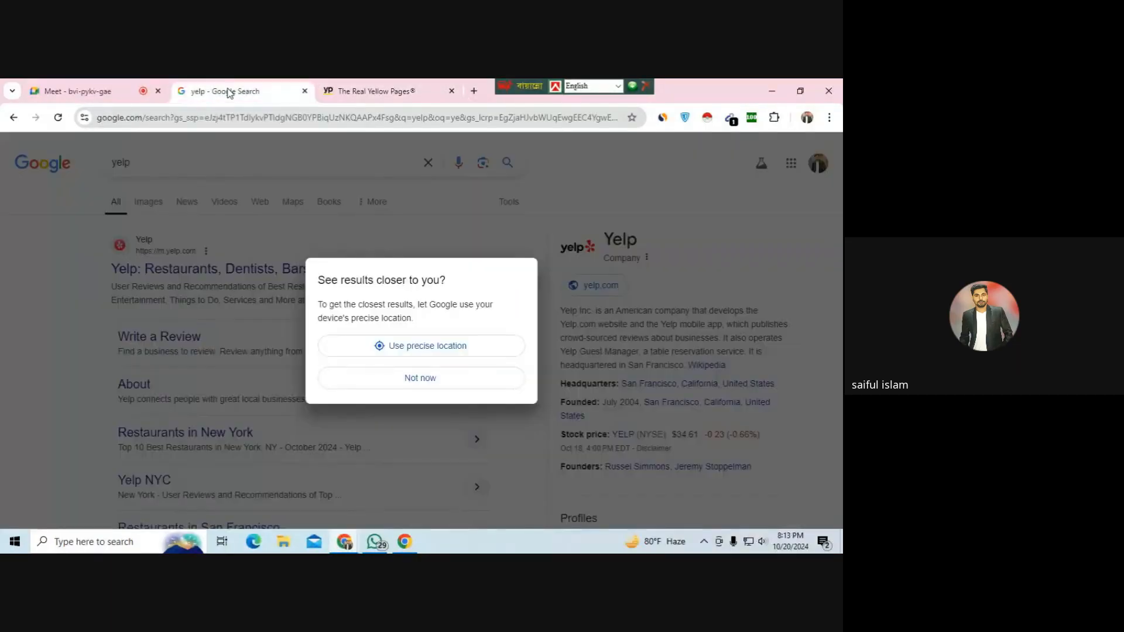
click(399, 378)
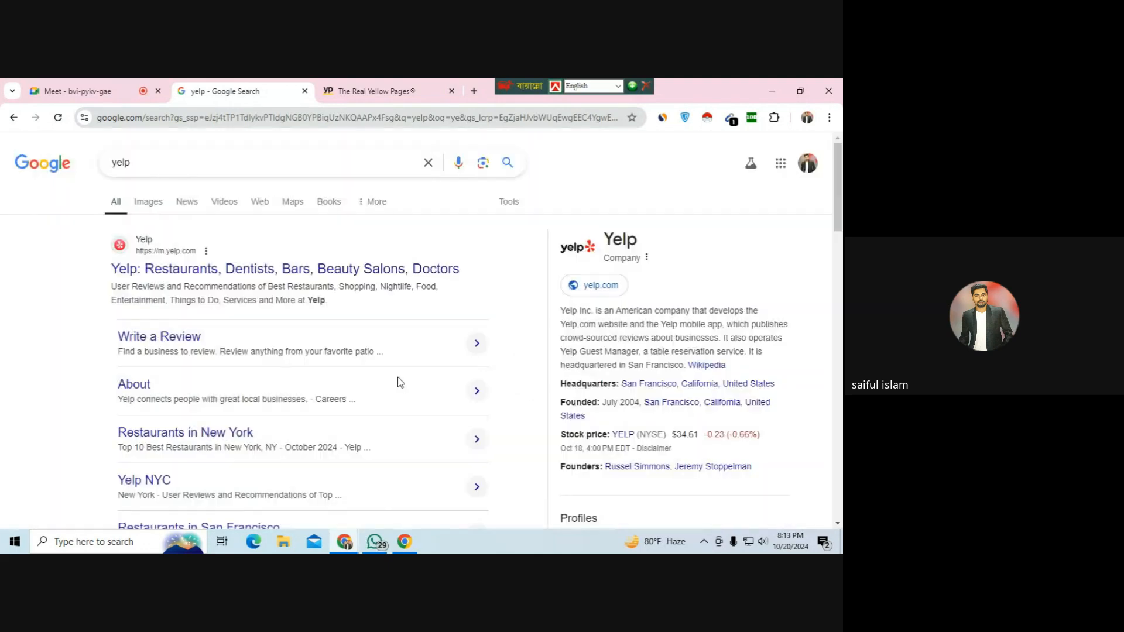
click(76, 92)
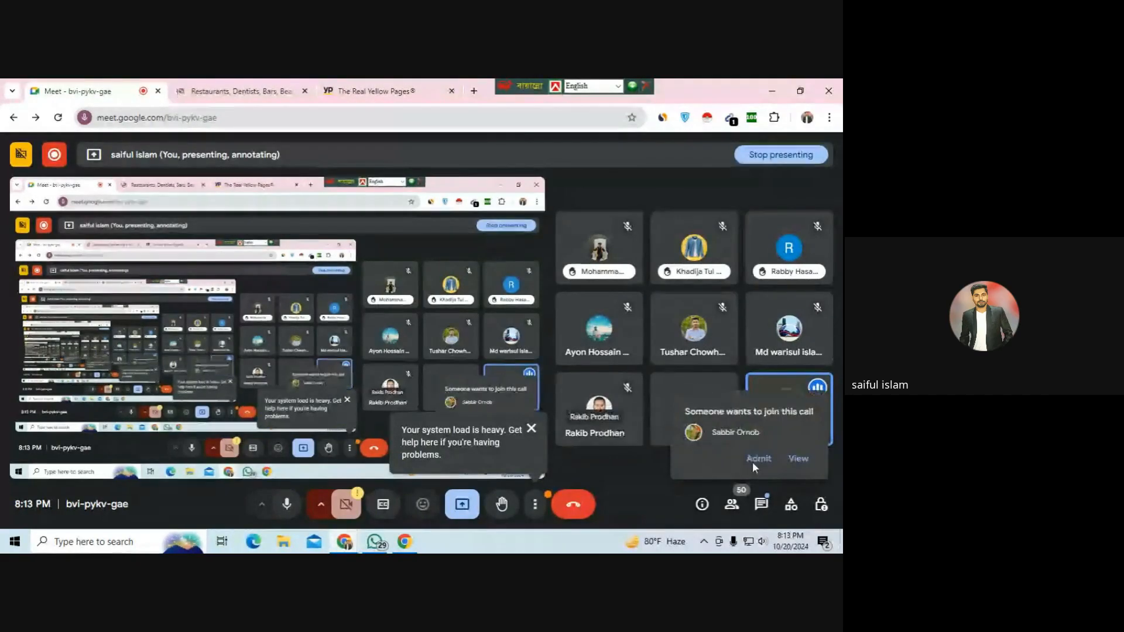
click(758, 460)
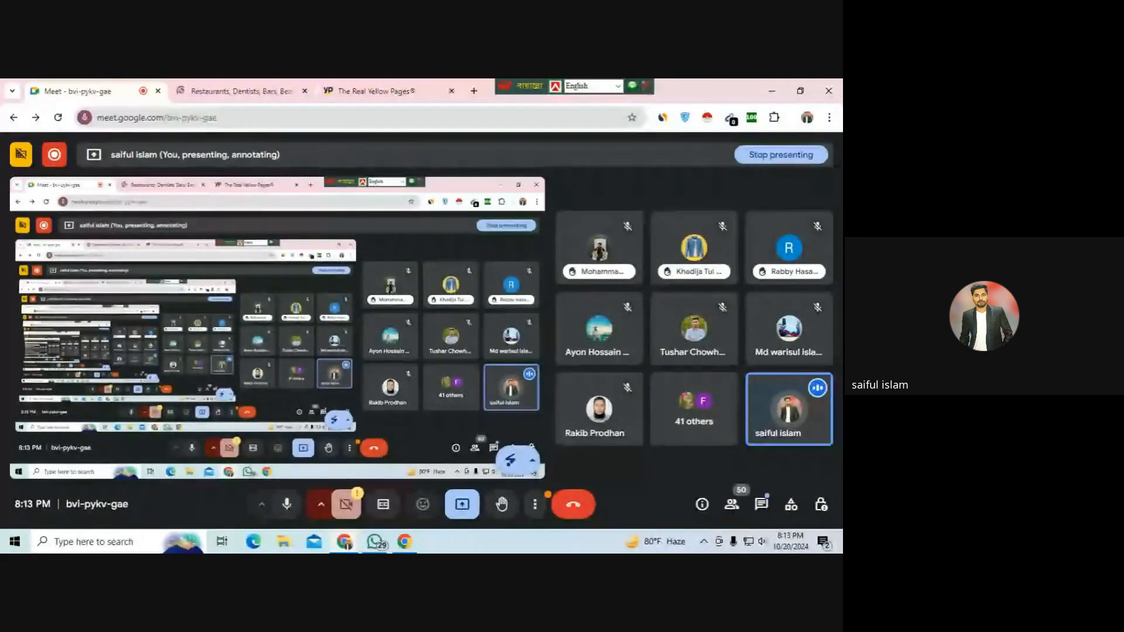
- Close the Yelp tab and search Yellow Pages for the suggested term restaurant in Sunnyvale, CA
click(375, 91)
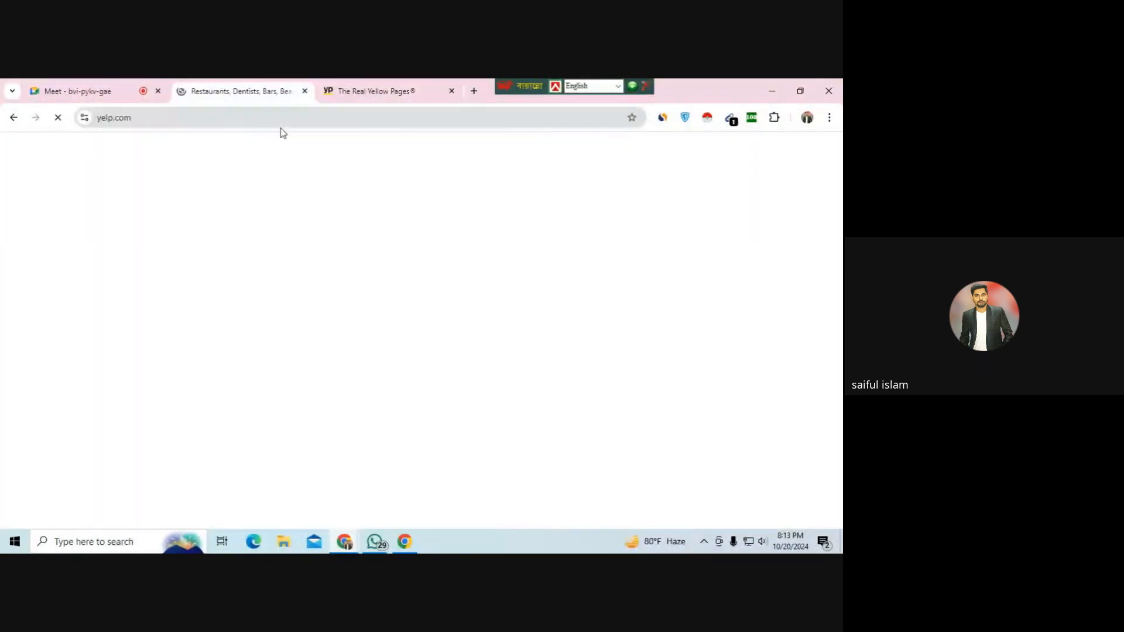
click(304, 91)
scroll(213, 381, down, 1)
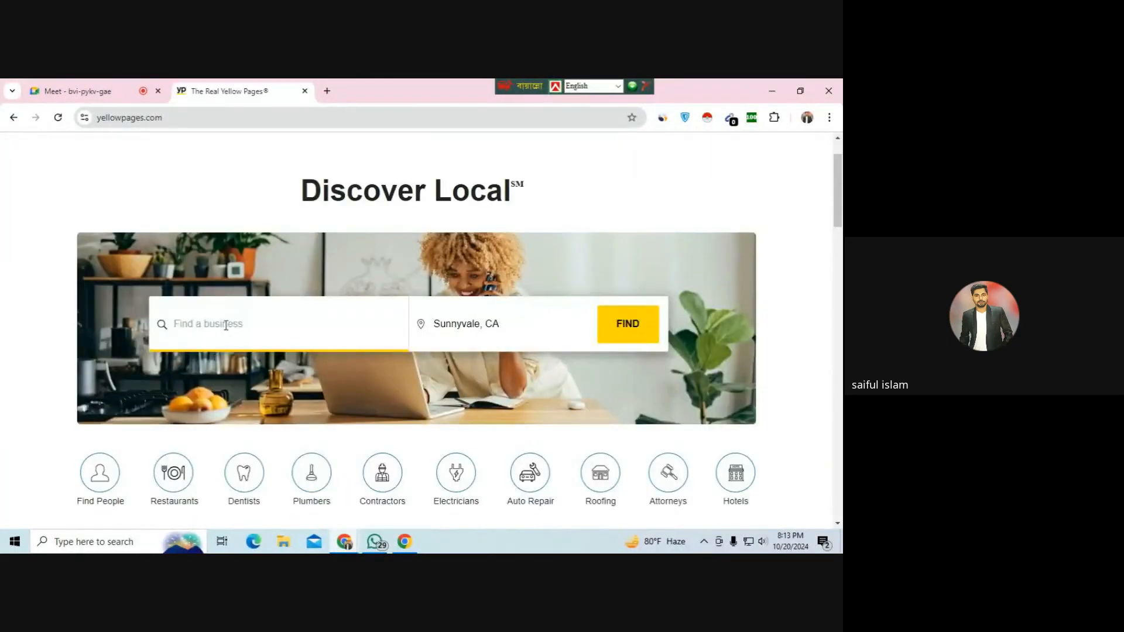
text(res)
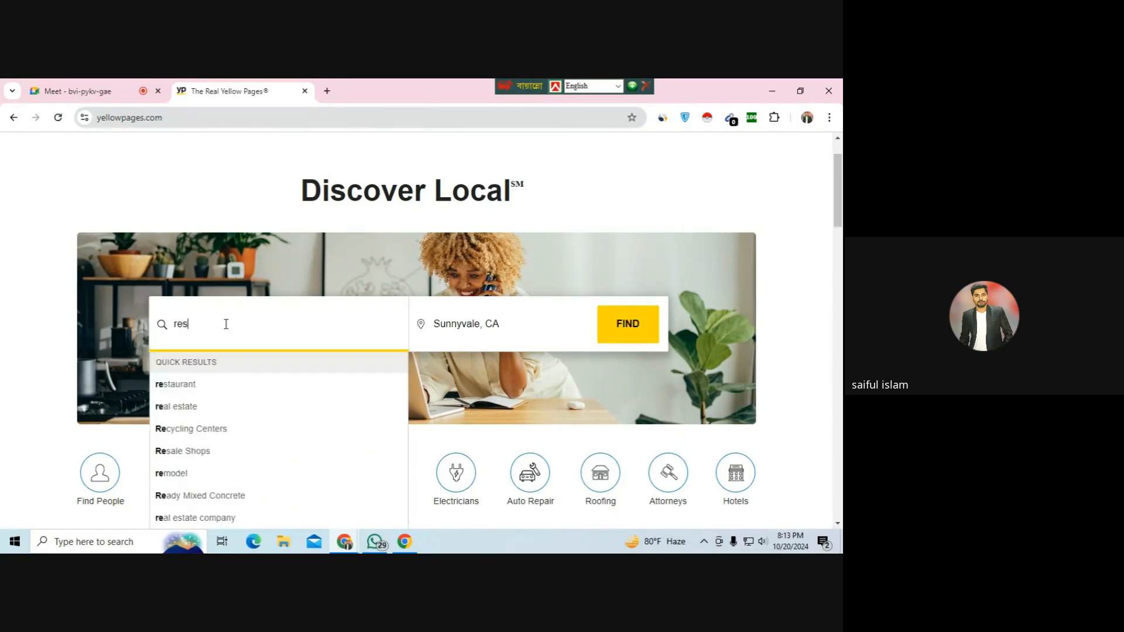
text(a)
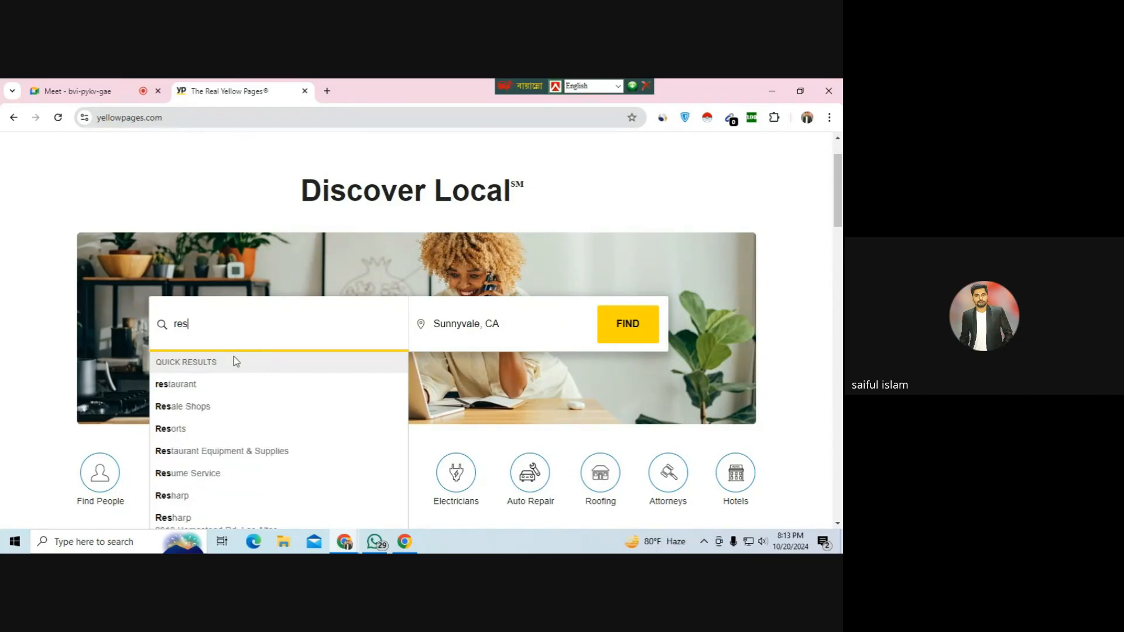
scroll(236, 361, down, 1)
scroll(219, 454, down, 1)
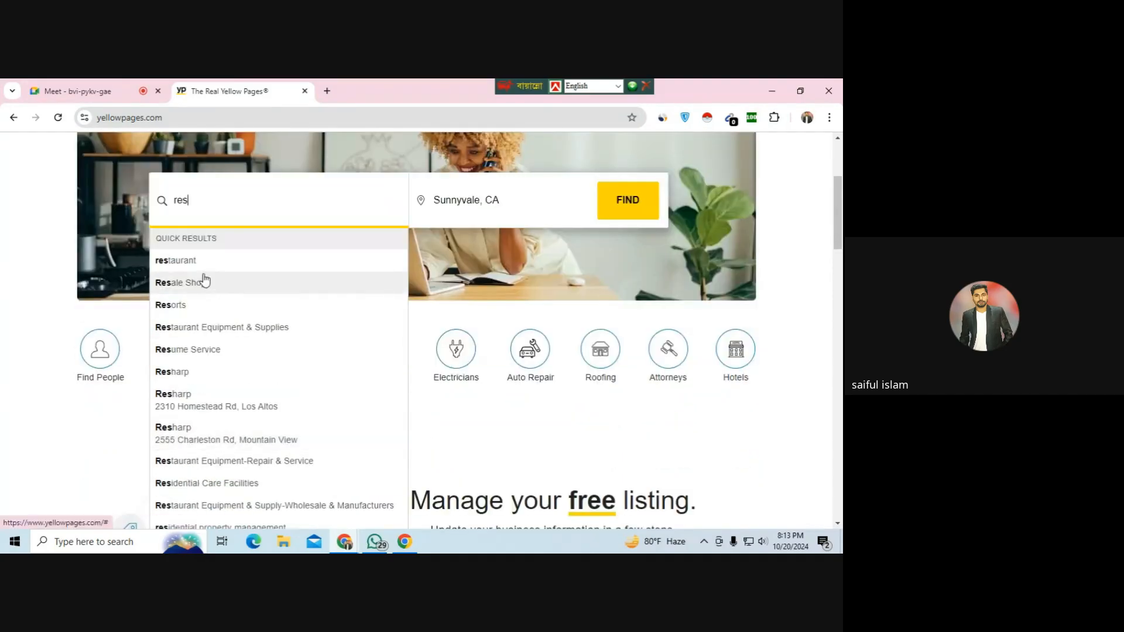
click(201, 263)
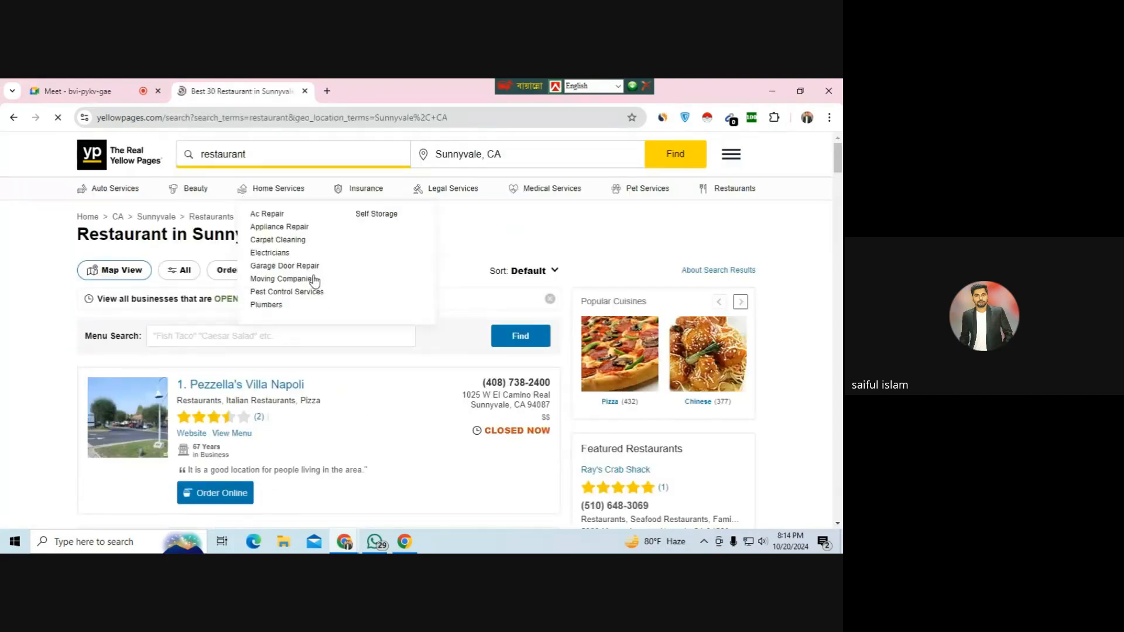
- Change the location of the Yellow Pages restaurant search to New York, NY and run the search
mouse_move(203, 201)
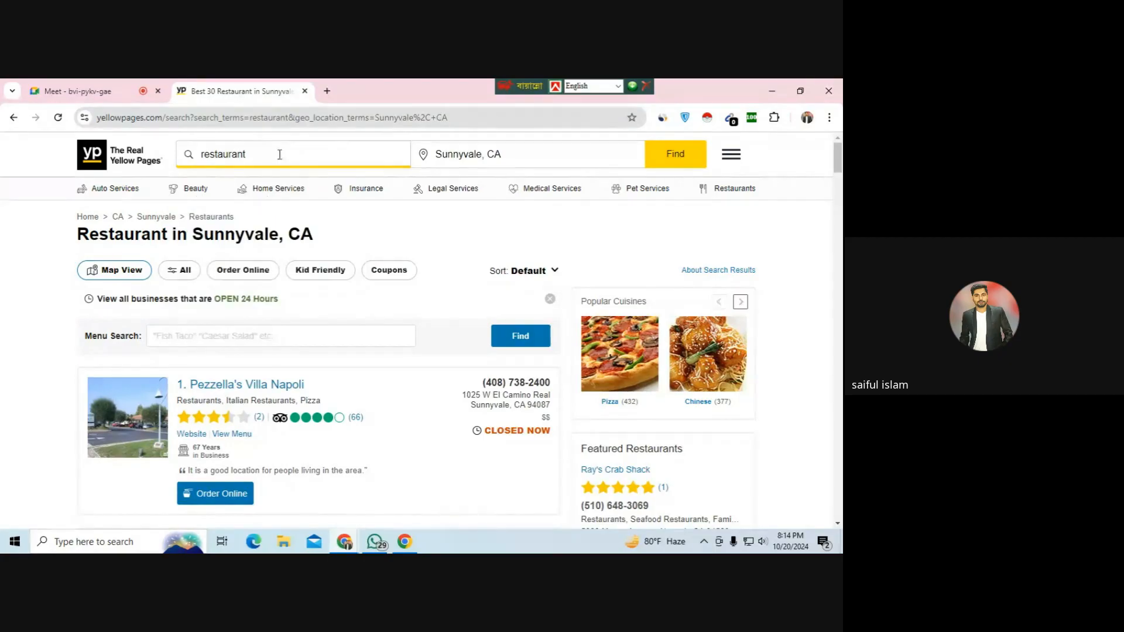
drag(255, 154, 194, 147)
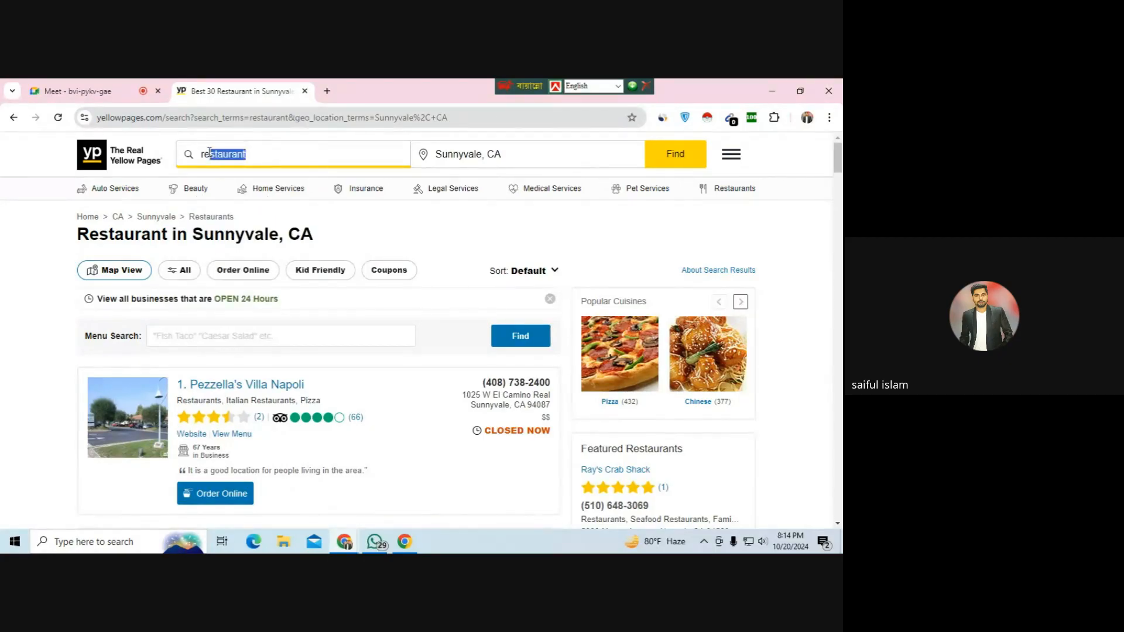
click(448, 154)
key(ctrl+a)
key(BackSpace)
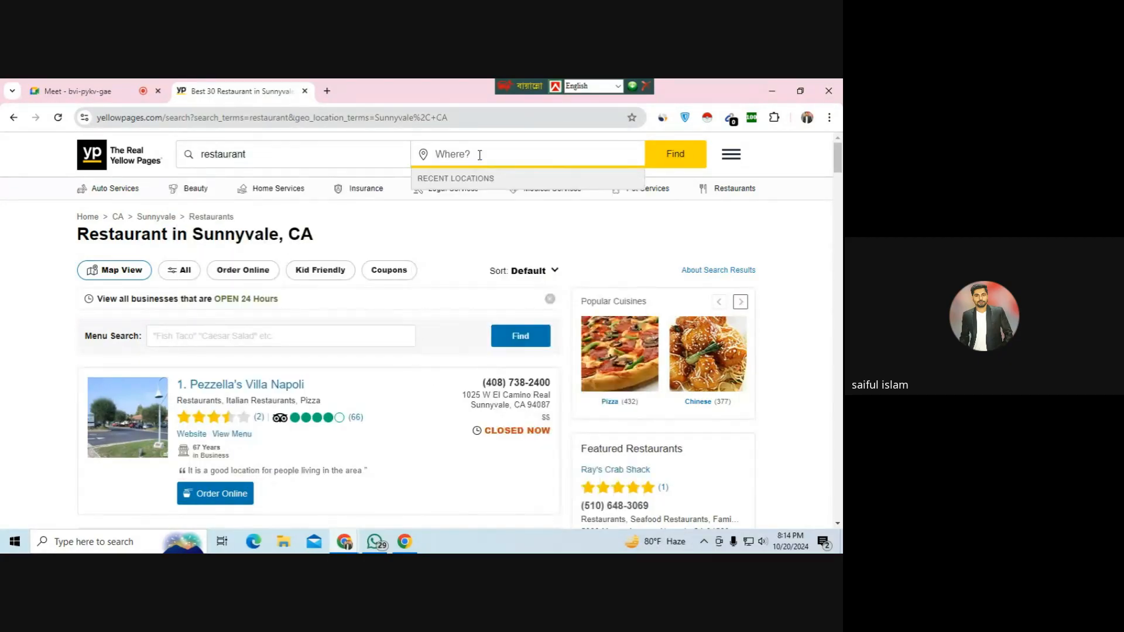
text(new)
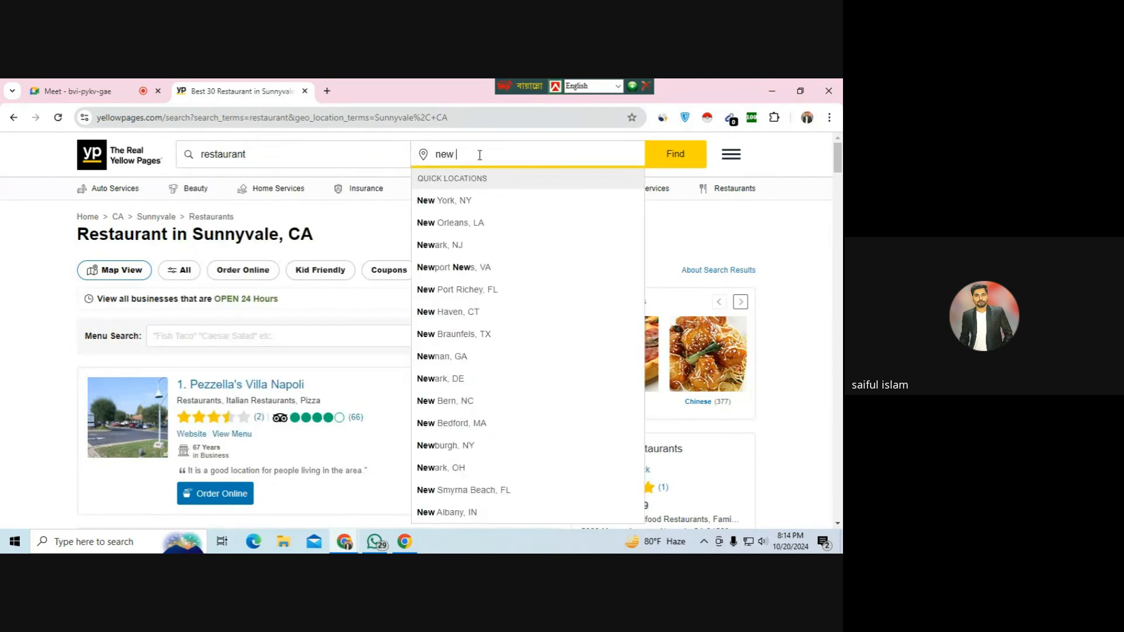
click(489, 198)
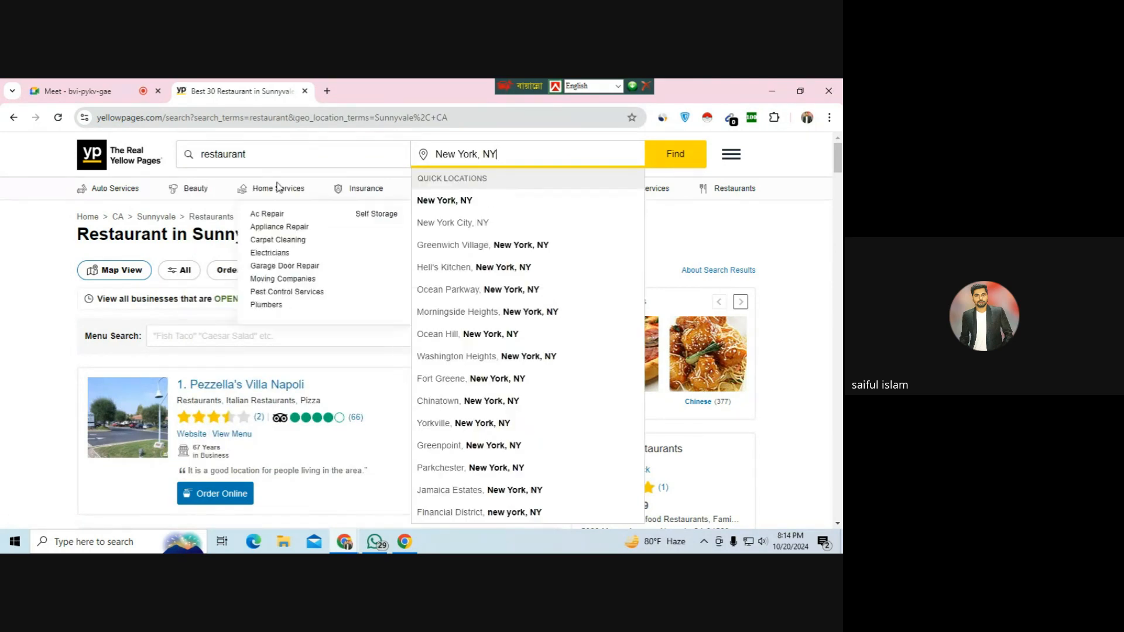
drag(280, 153, 192, 157)
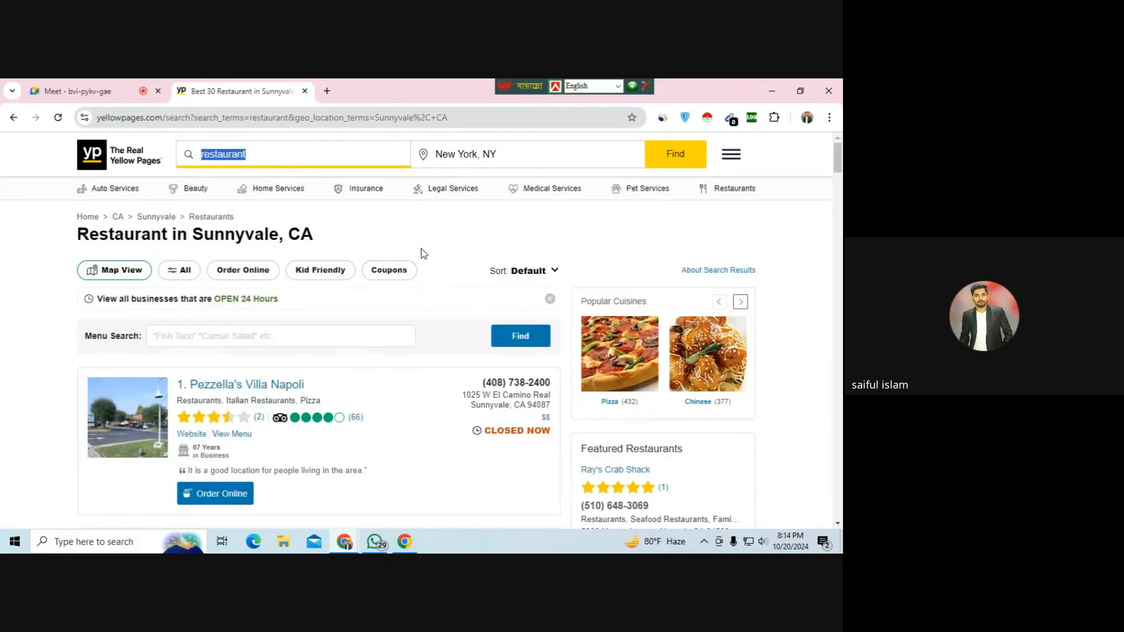
drag(515, 158, 435, 155)
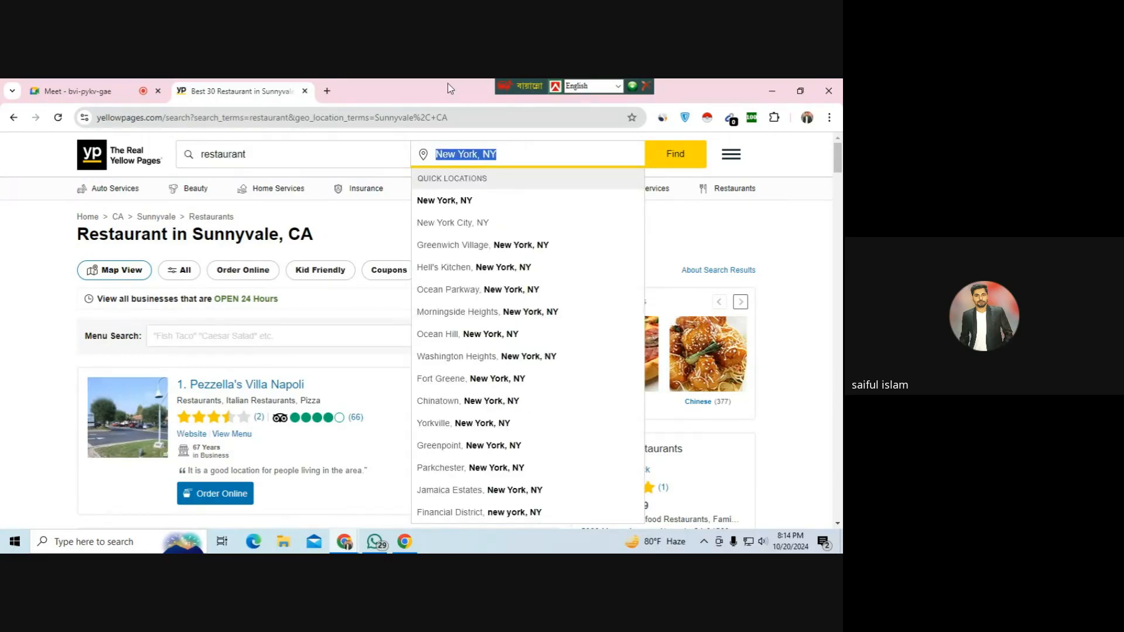
click(674, 155)
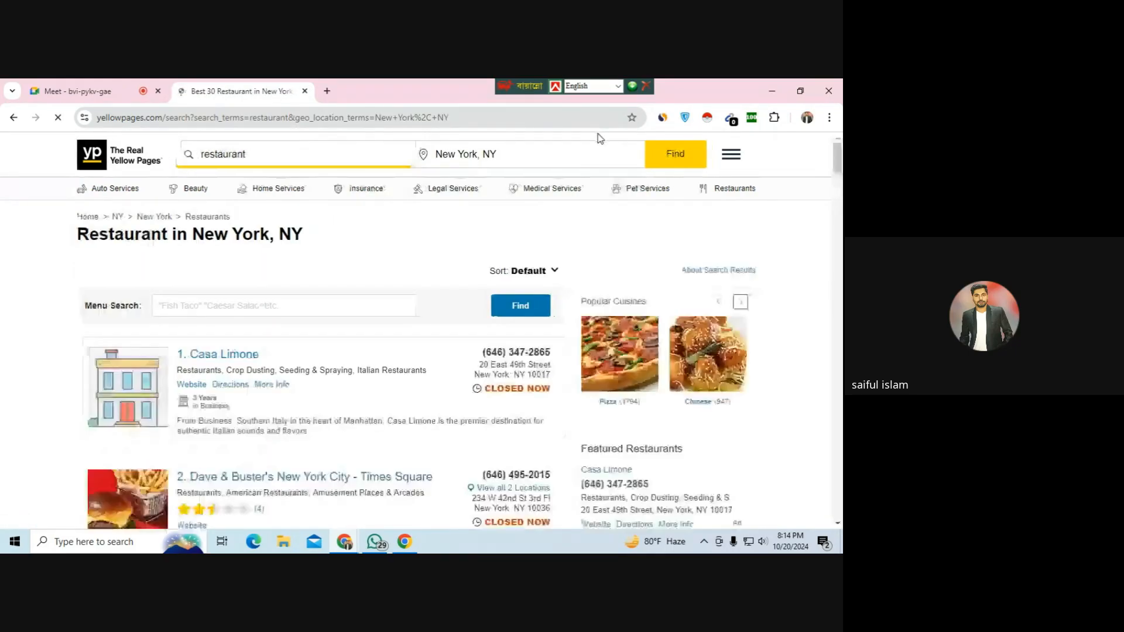
- Open the Chrome Web Store page of the Instant Data Scraper extension, and request it again in another tab
right_click(710, 122)
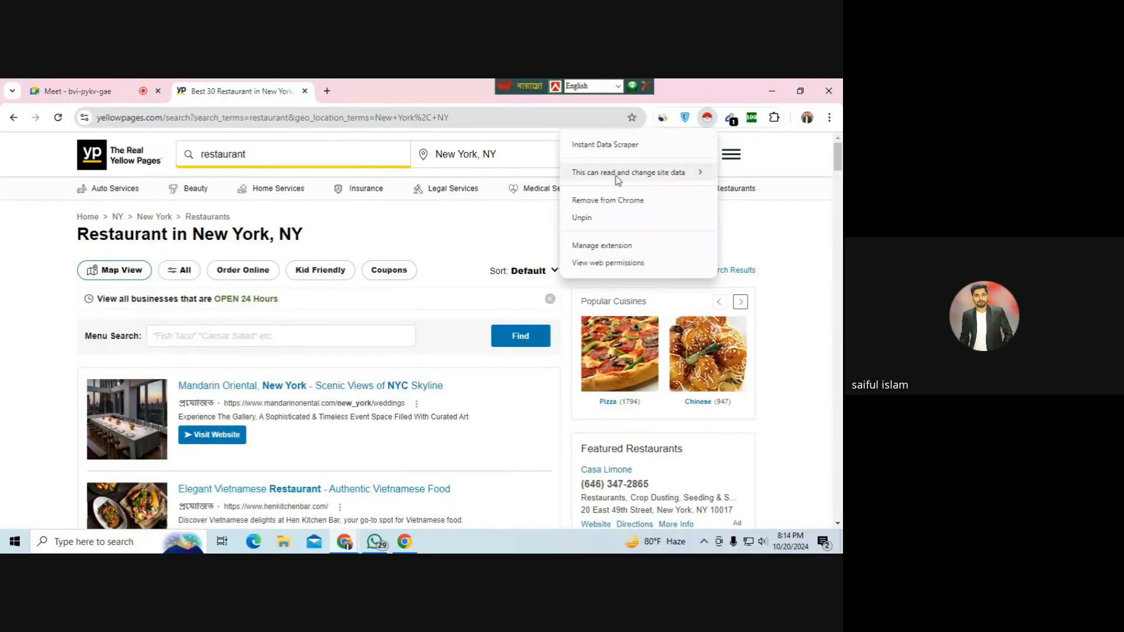
click(614, 151)
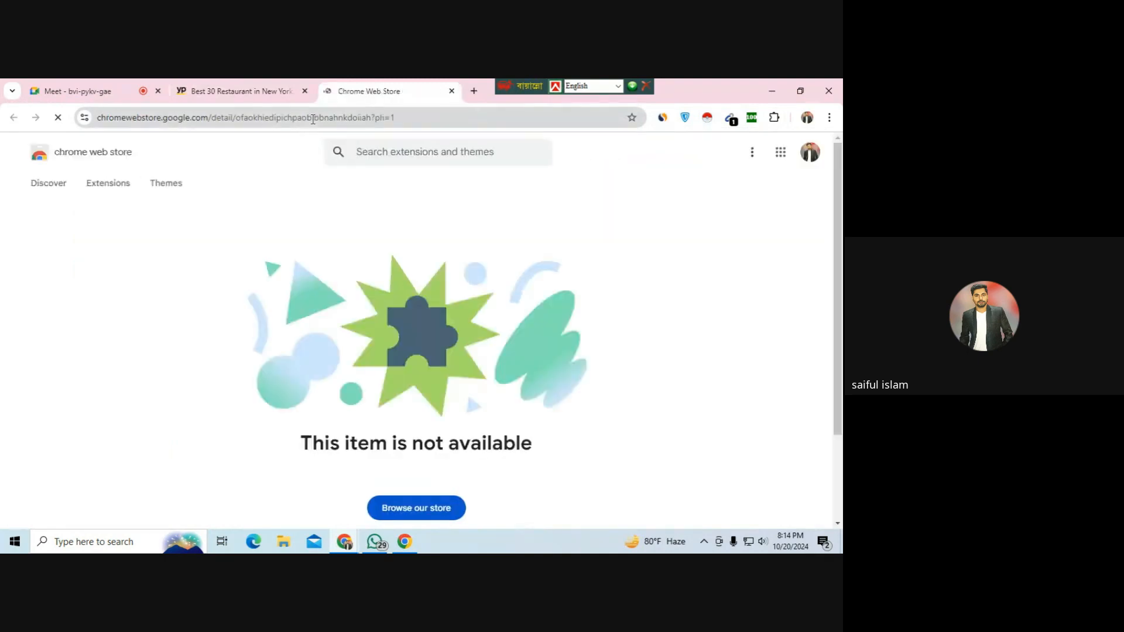
click(301, 116)
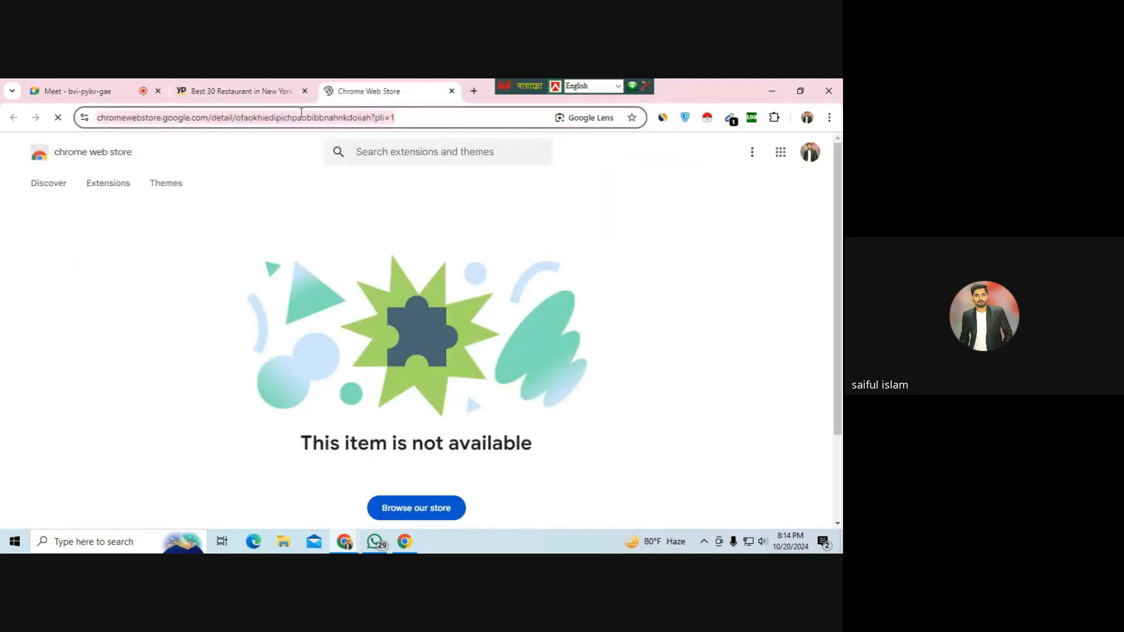
click(412, 115)
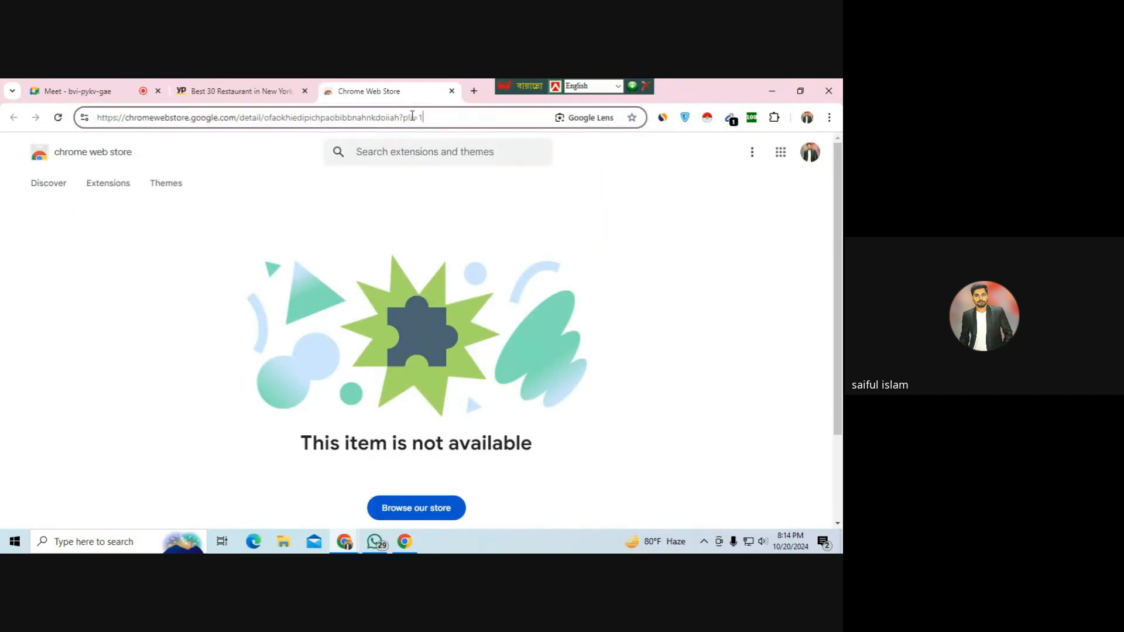
scroll(389, 297, down, 3)
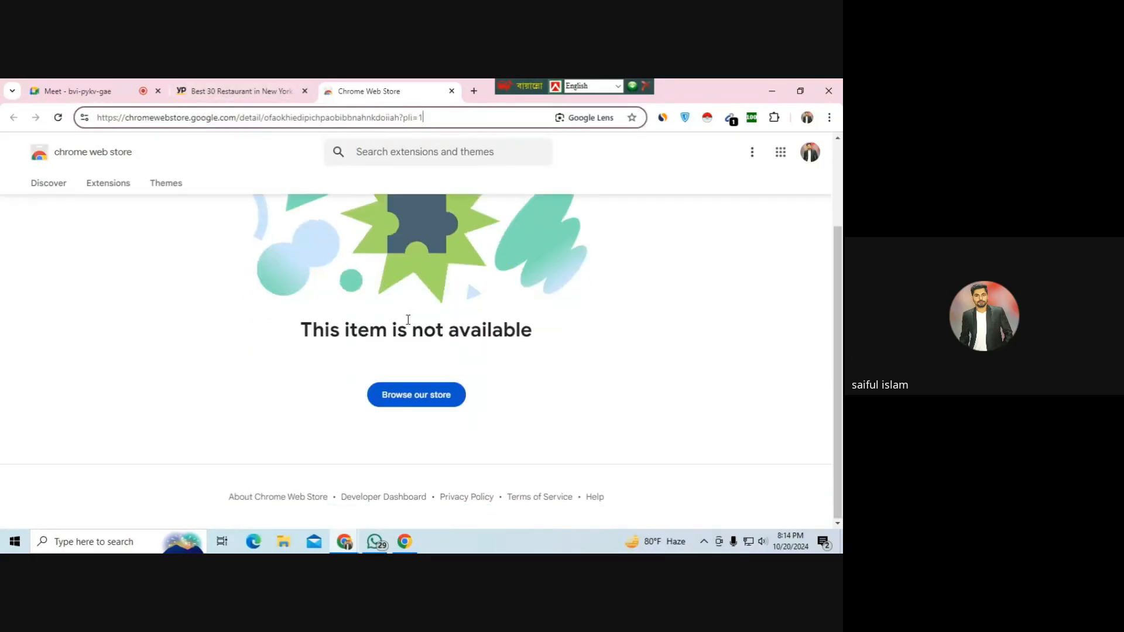
scroll(401, 321, up, 3)
click(284, 88)
click(328, 89)
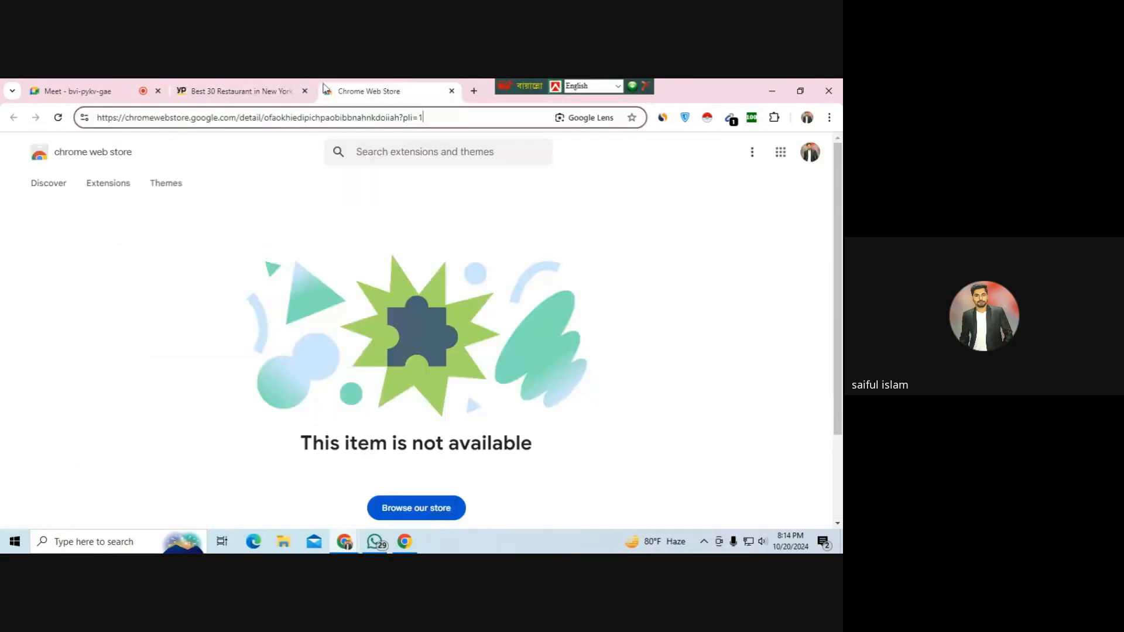
right_click(708, 118)
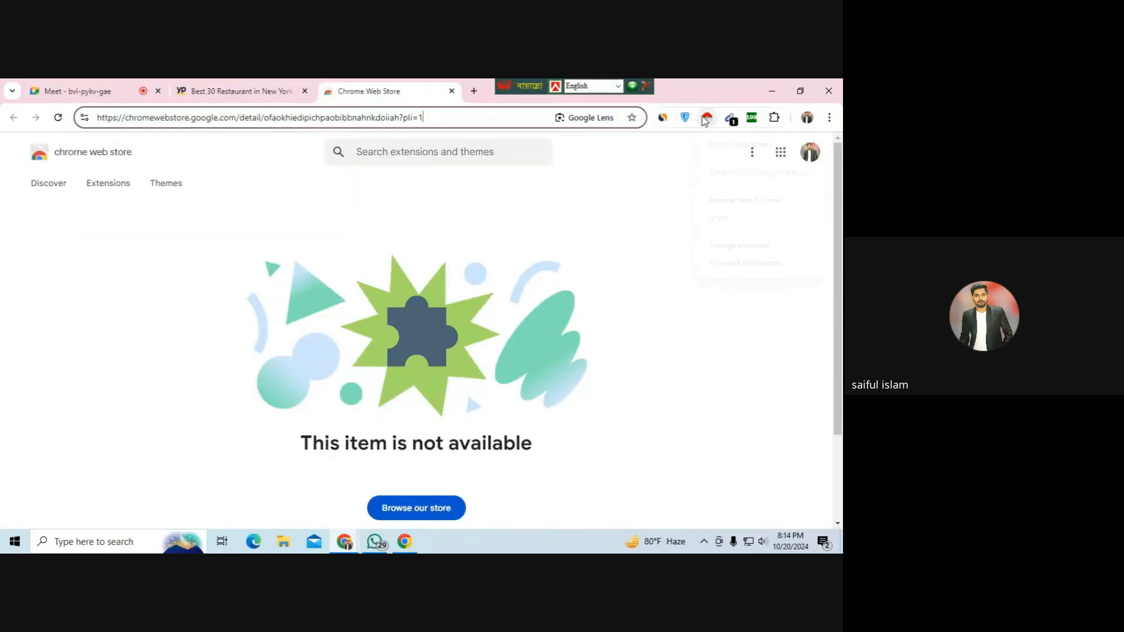
click(737, 151)
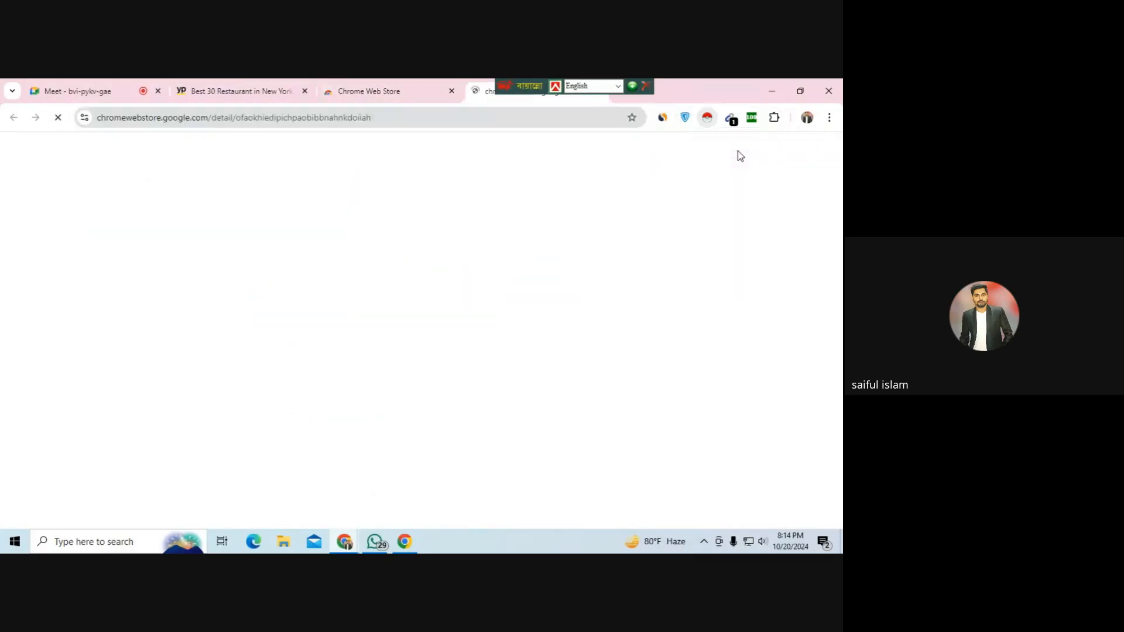
- Search Google for instant data scraper and open its Chrome Web Store result
drag(410, 118, 5, 121)
text(ins)
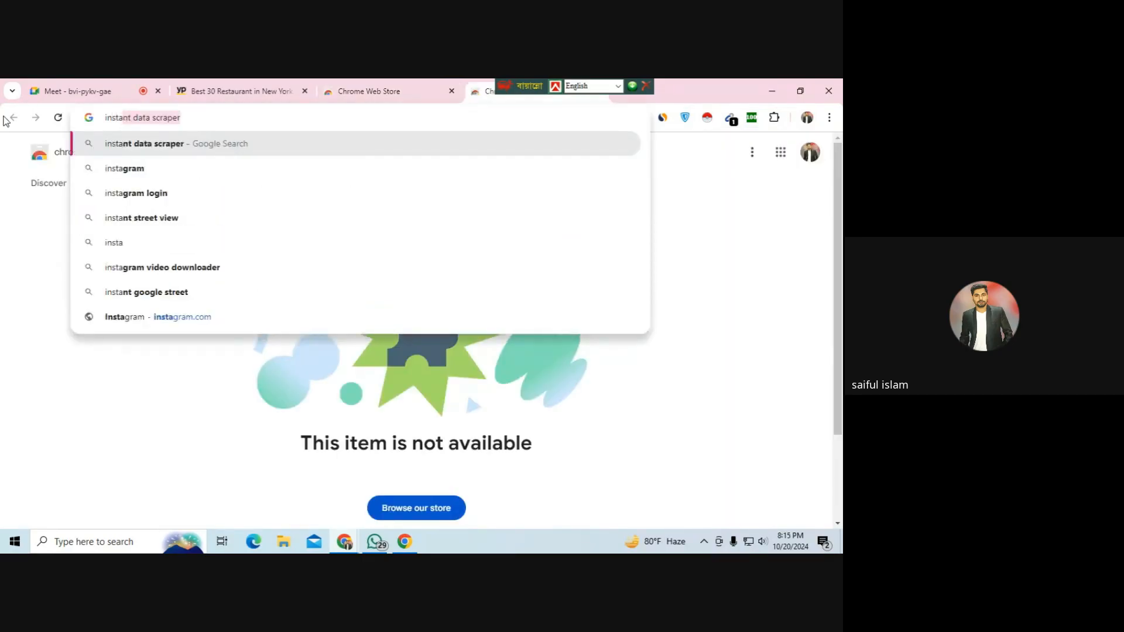
key(BackSpace)
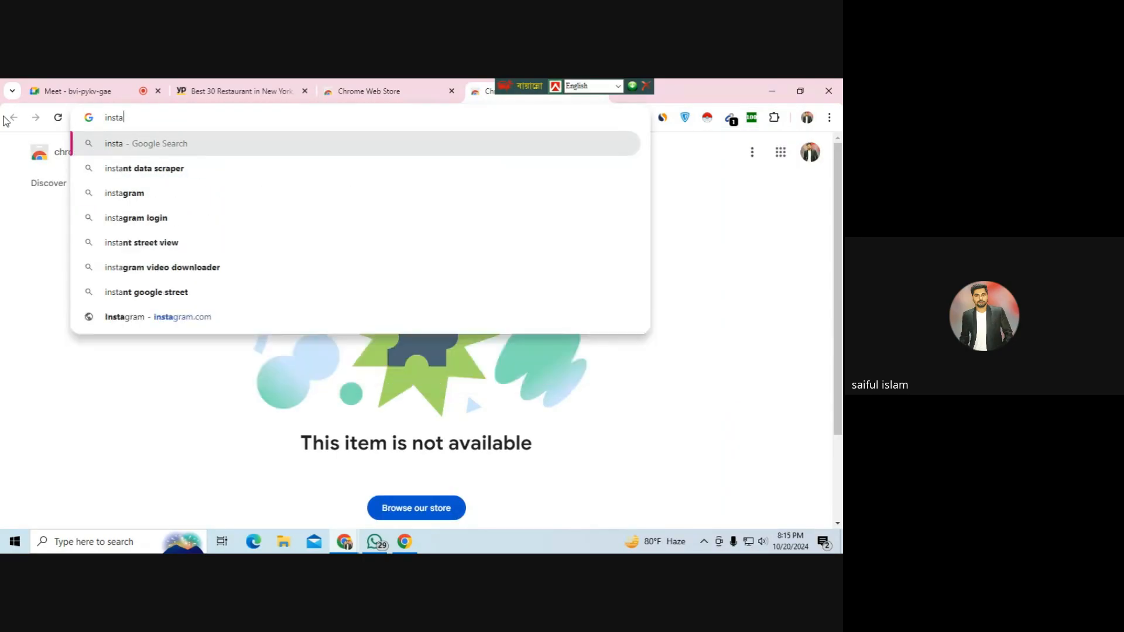
text(nt data scraper)
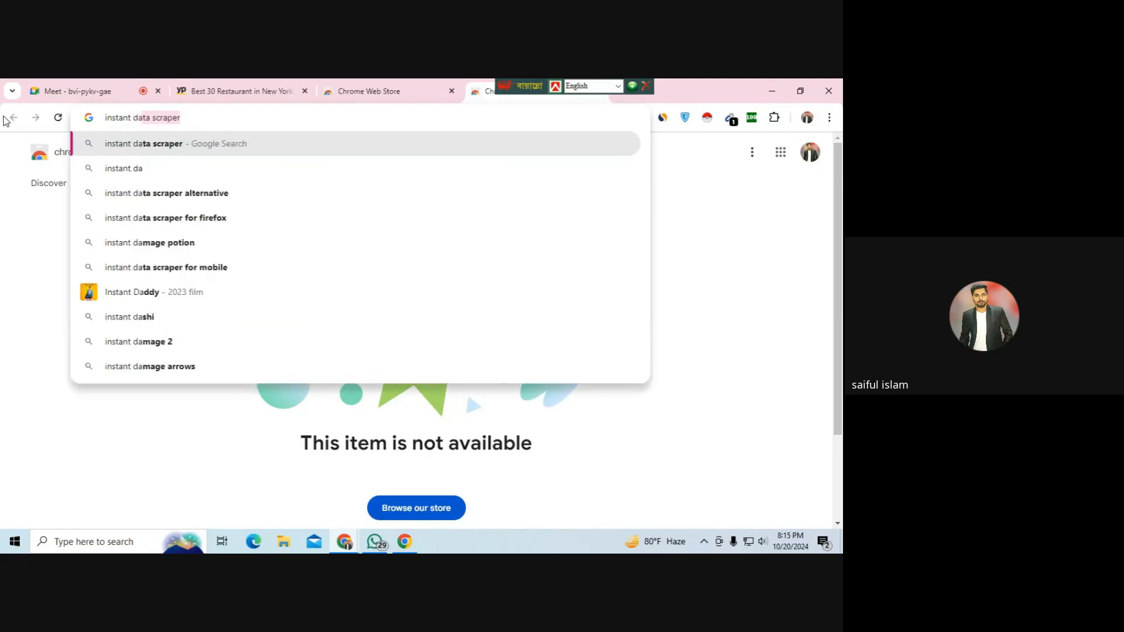
key(Return)
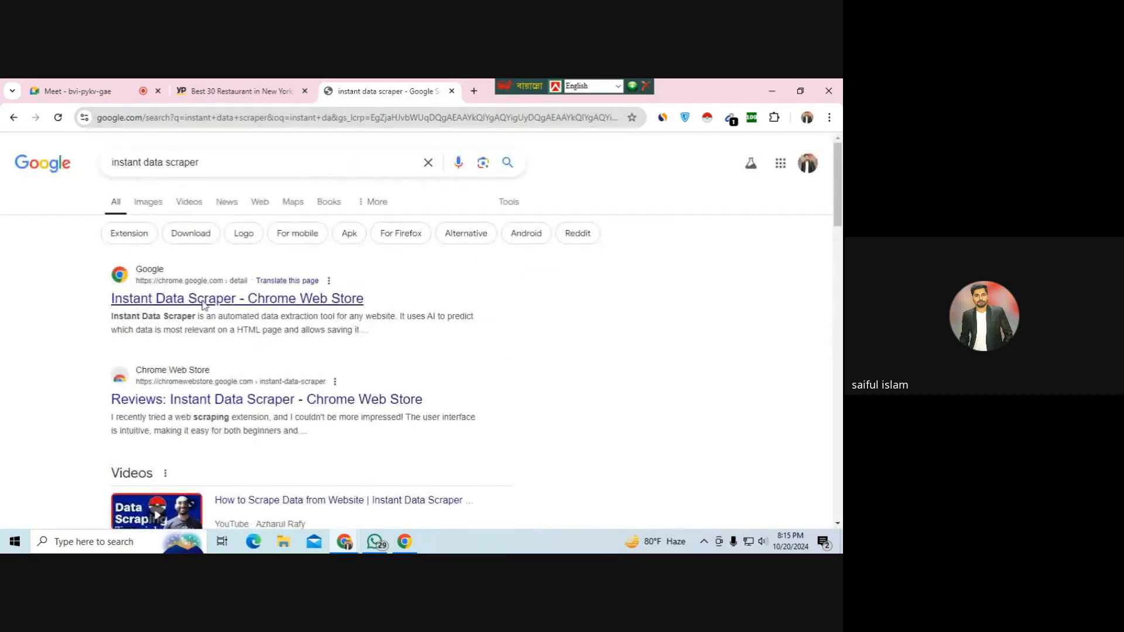
click(203, 303)
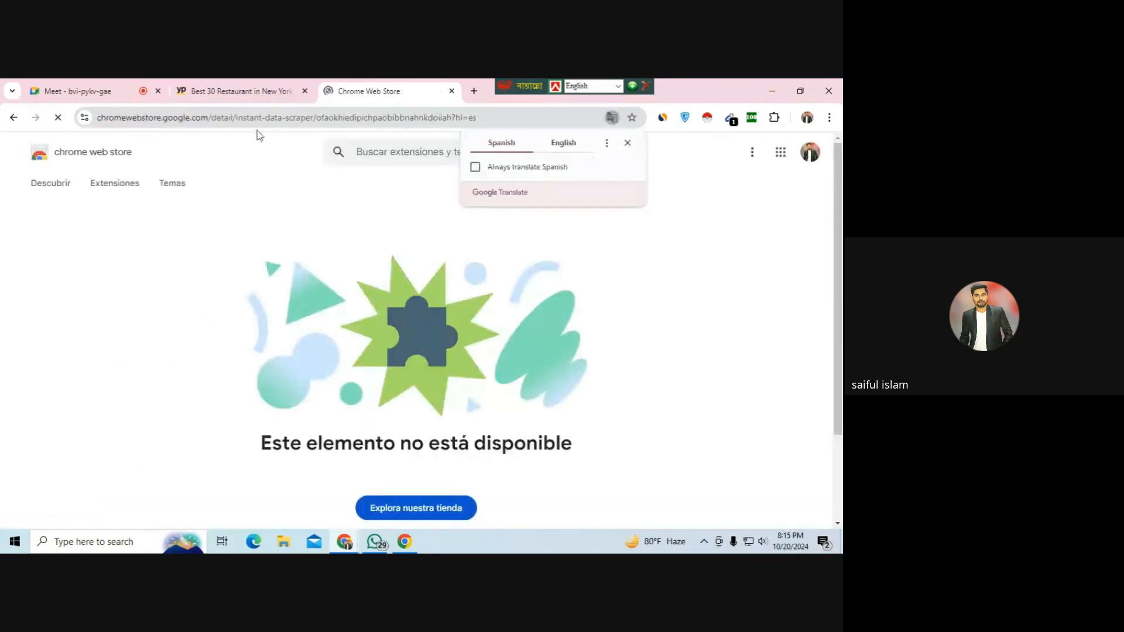
- Copy the Instant Data Scraper store page's URL, send it in the Meet call's chat, and review the messages
right_click(363, 118)
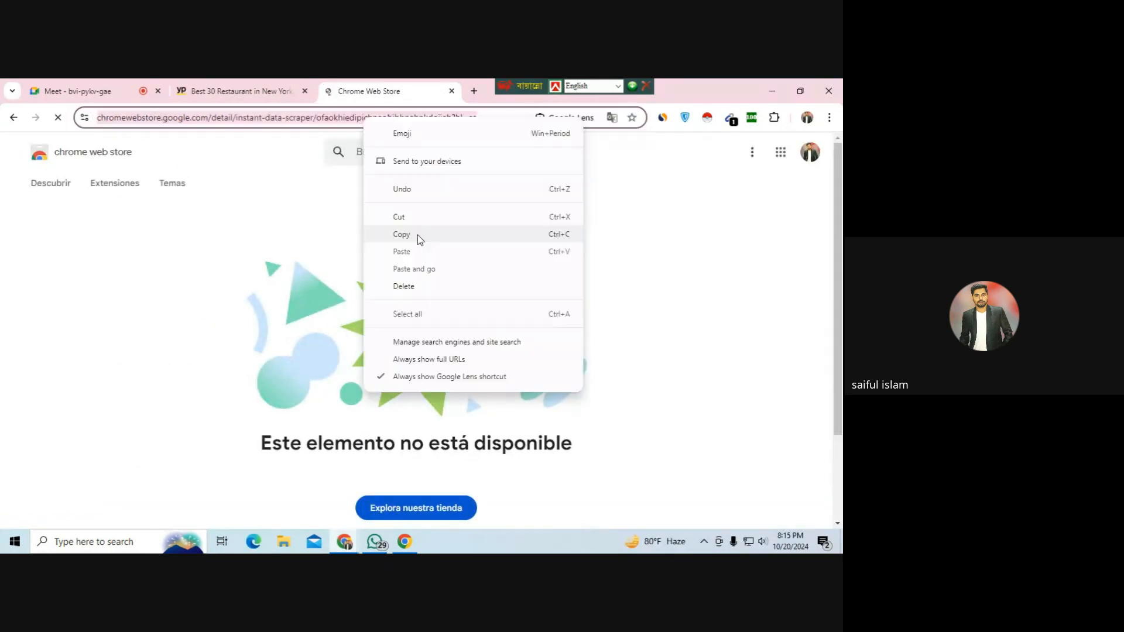
click(417, 235)
click(104, 85)
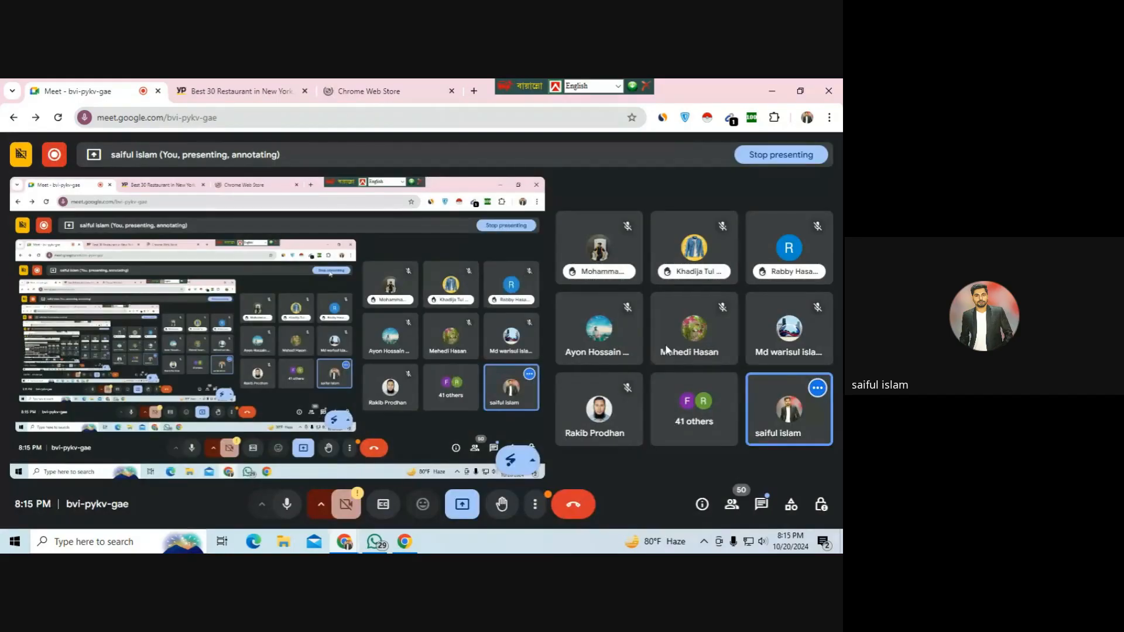
click(763, 505)
right_click(696, 454)
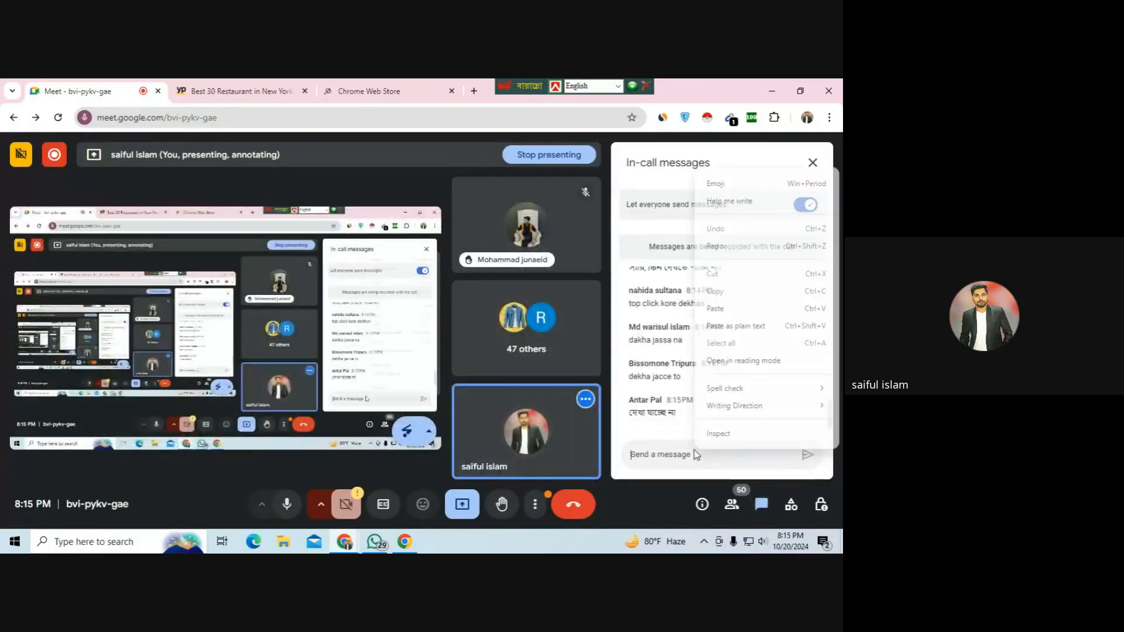
click(730, 310)
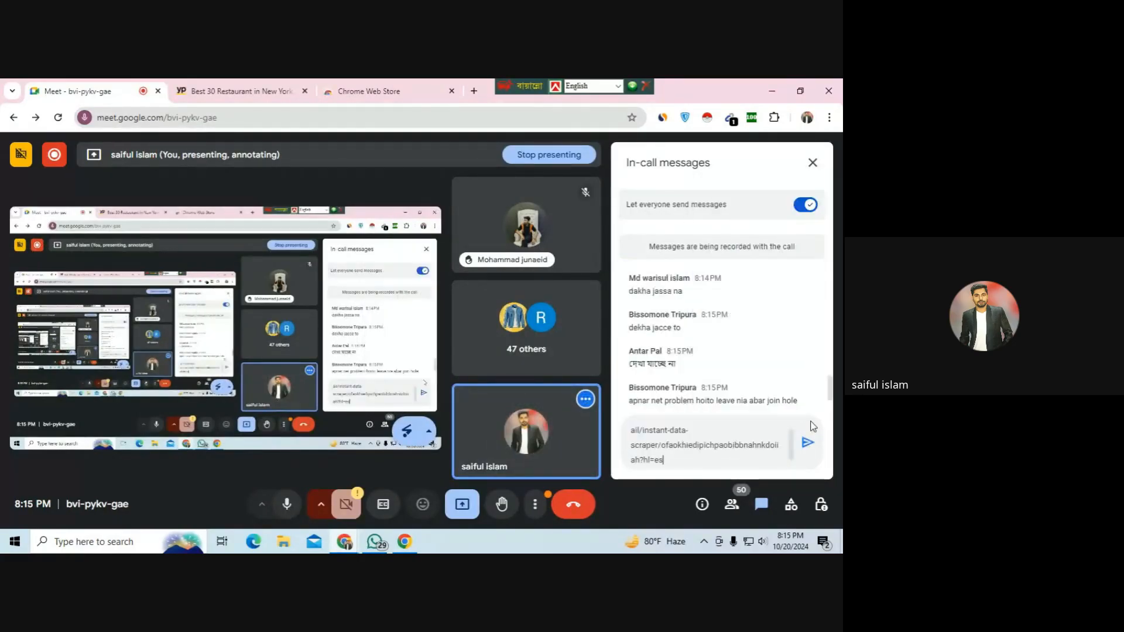
key(Return)
scroll(776, 372, up, 2)
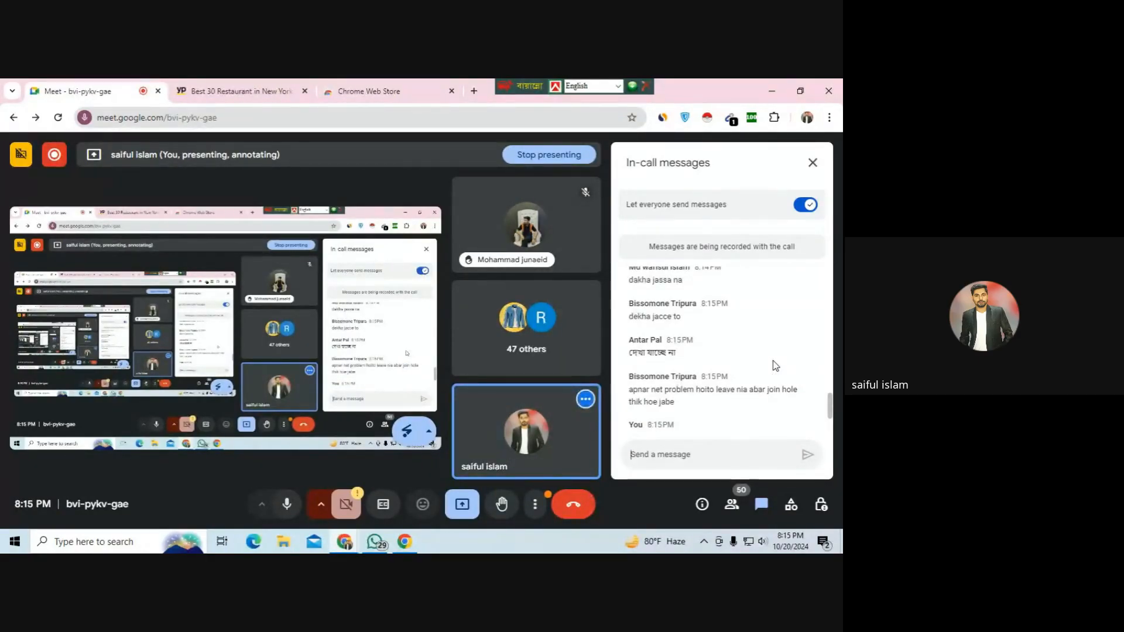
scroll(772, 328, down, 2)
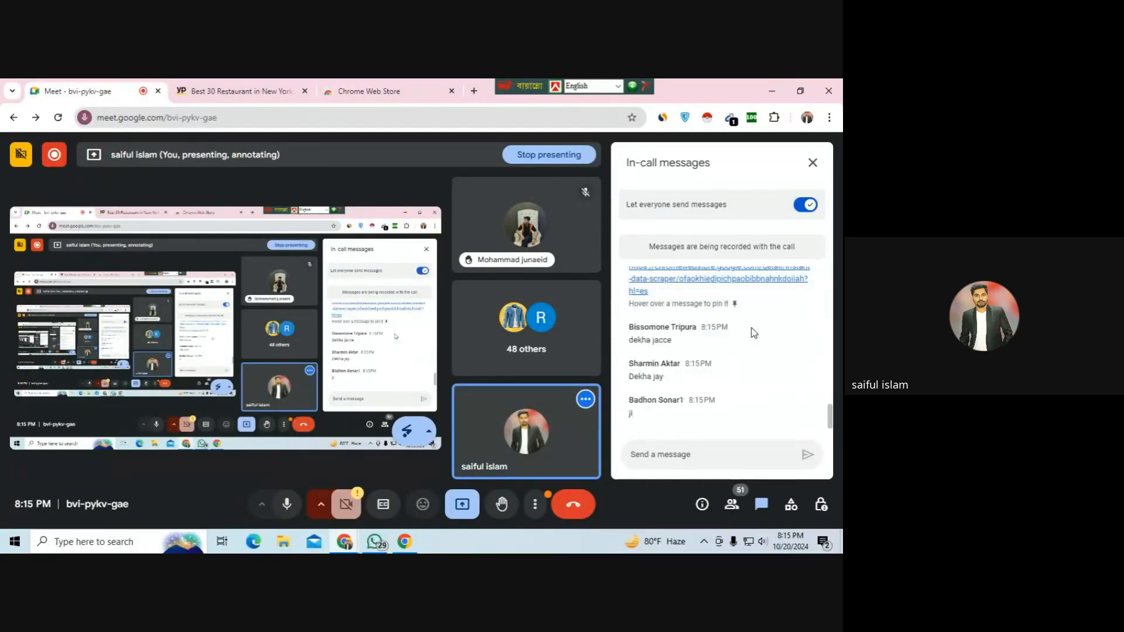
scroll(751, 328, up, 2)
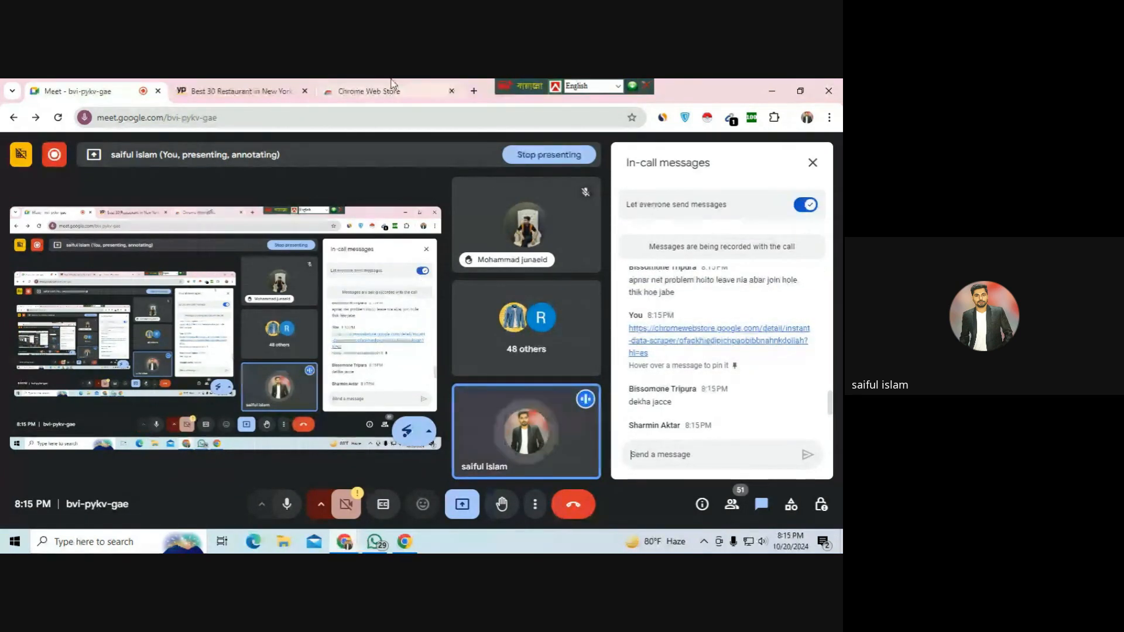
- Return to the Chrome Web Store tab and browse to the store's extensions page
click(806, 341)
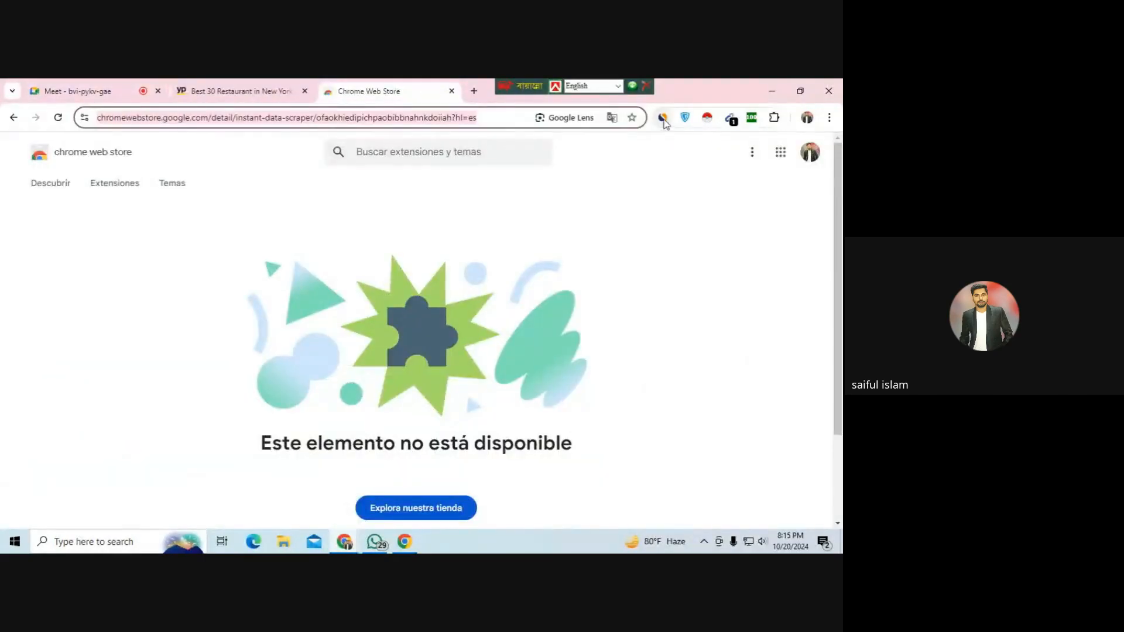
scroll(585, 270, down, 1)
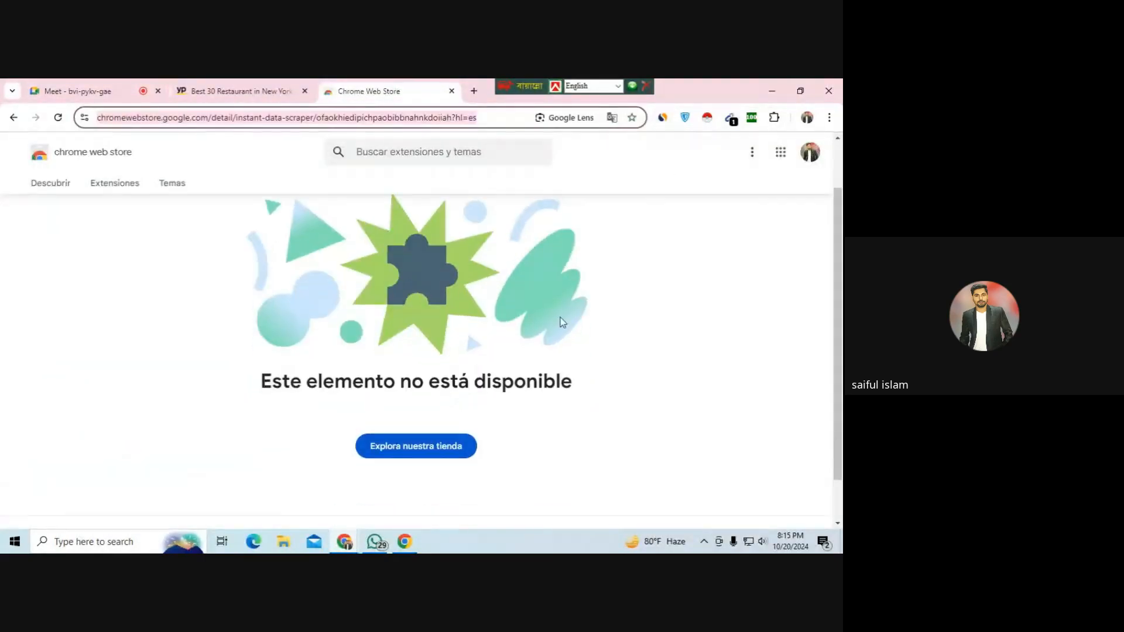
click(432, 459)
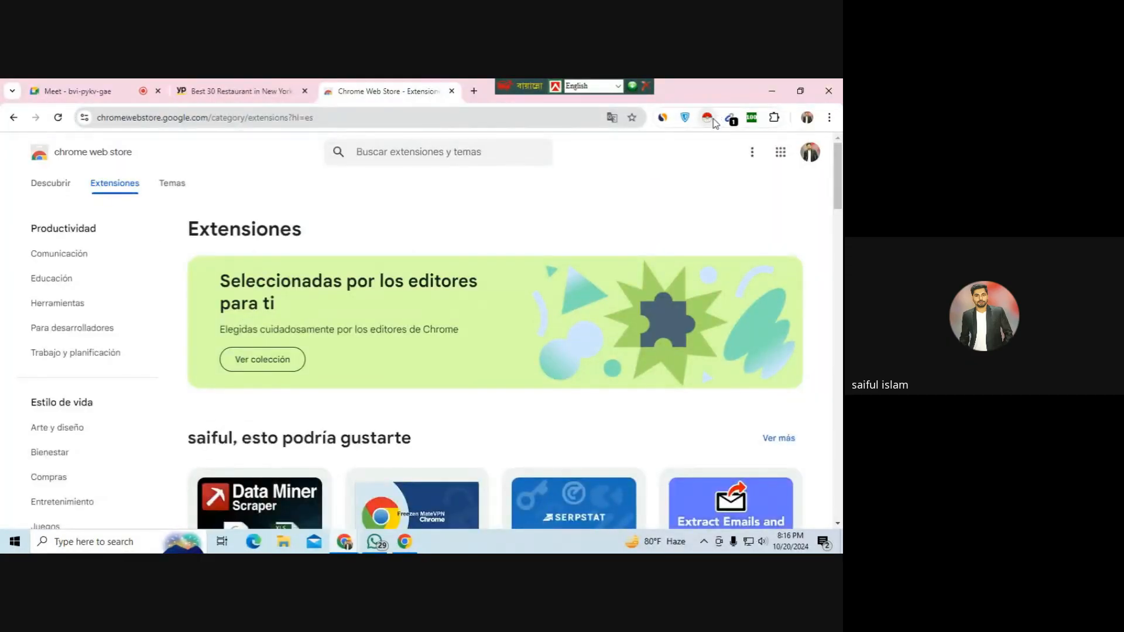
- Remove the Instant Data Scraper extension from Chrome and confirm the removal
right_click(709, 117)
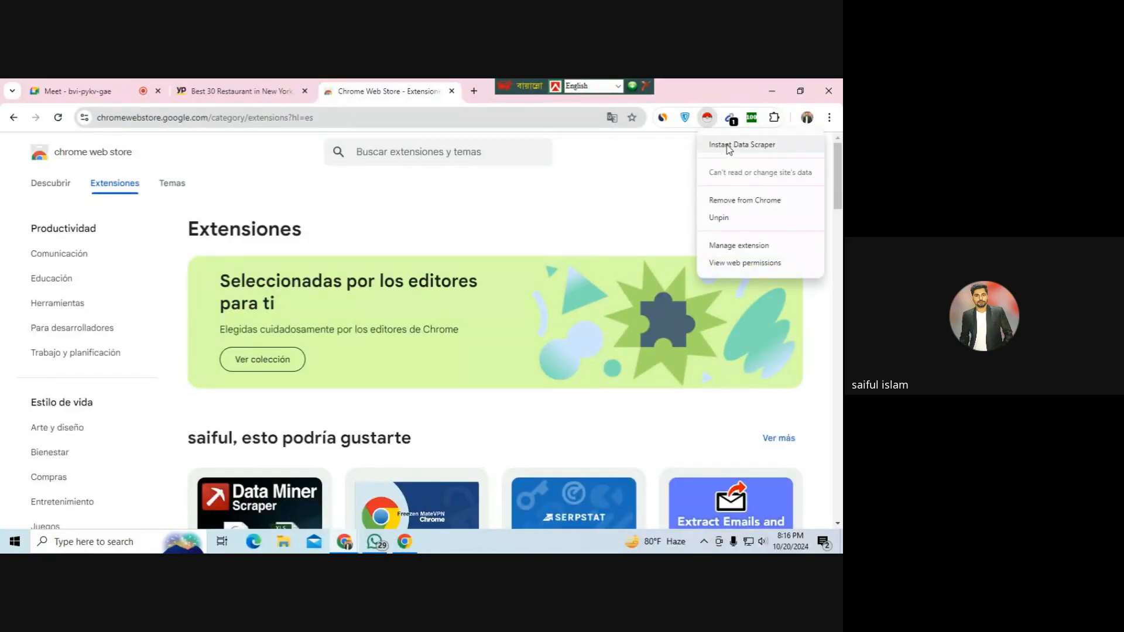
click(739, 202)
click(625, 226)
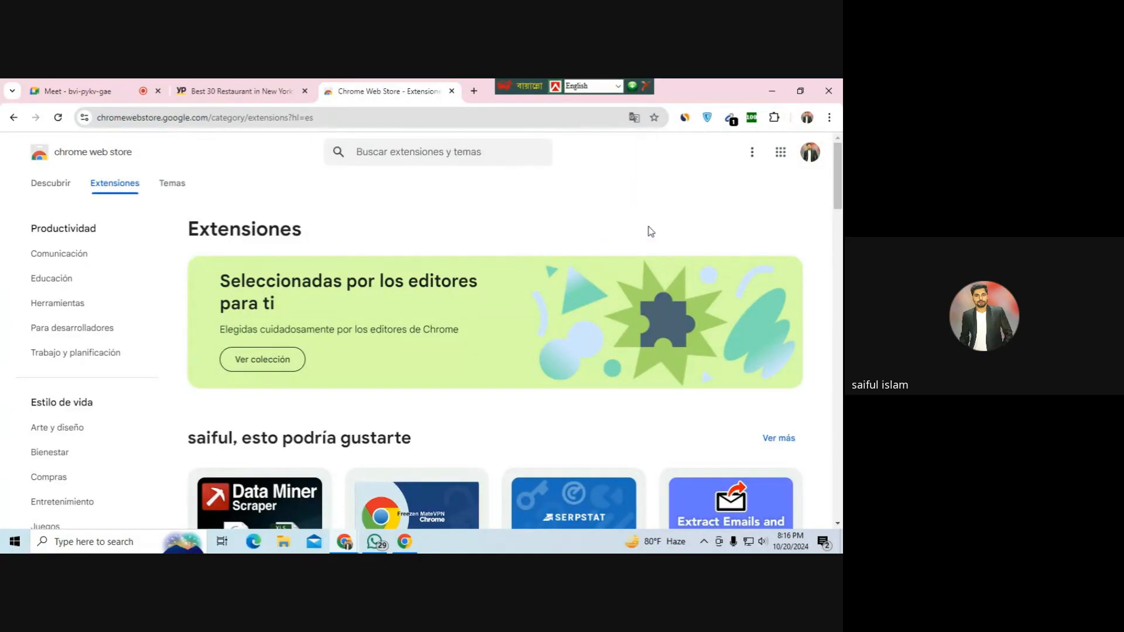
- Reload the store's extensions page and translate it from Spanish to English
click(58, 117)
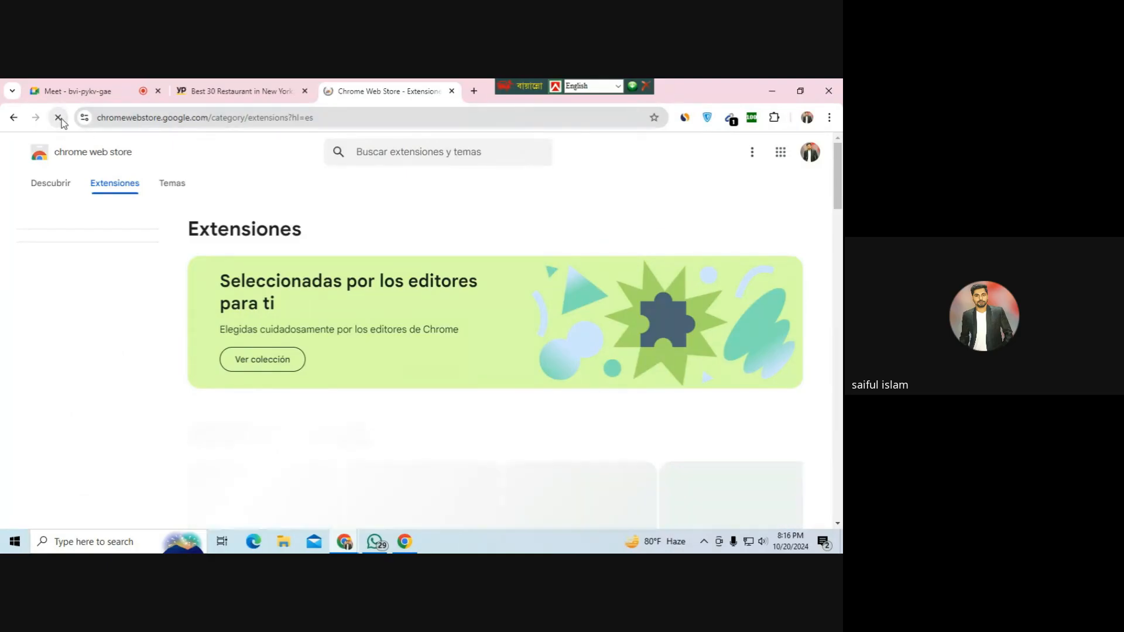
click(582, 146)
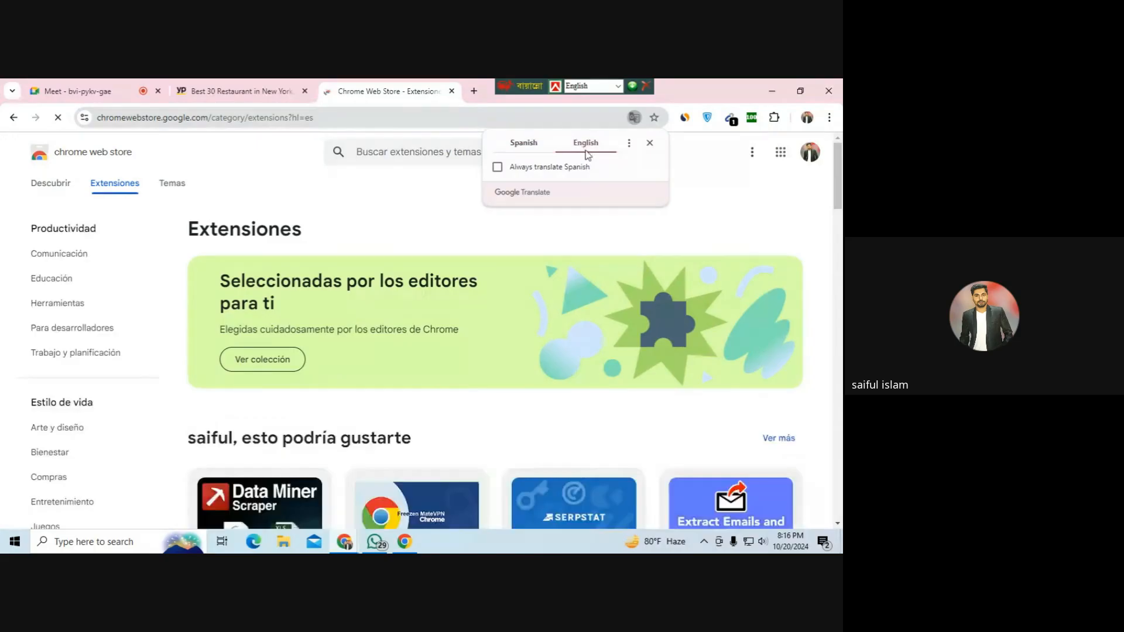
click(462, 152)
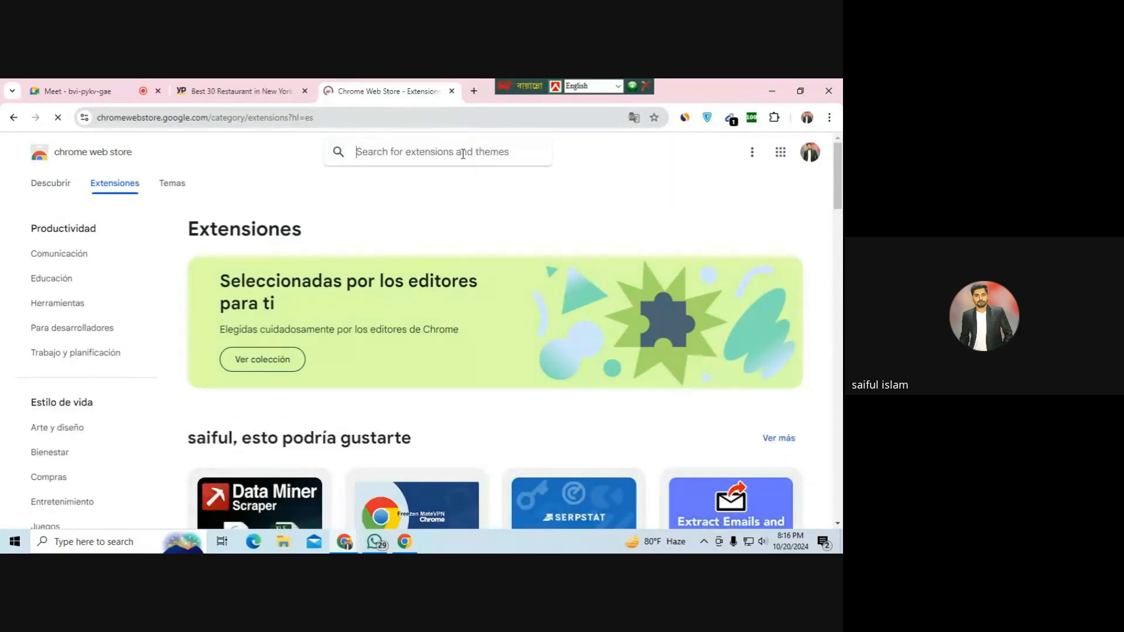
- Reopen the copied Instant Data Scraper store link and continue from there to the store's extensions page
right_click(412, 117)
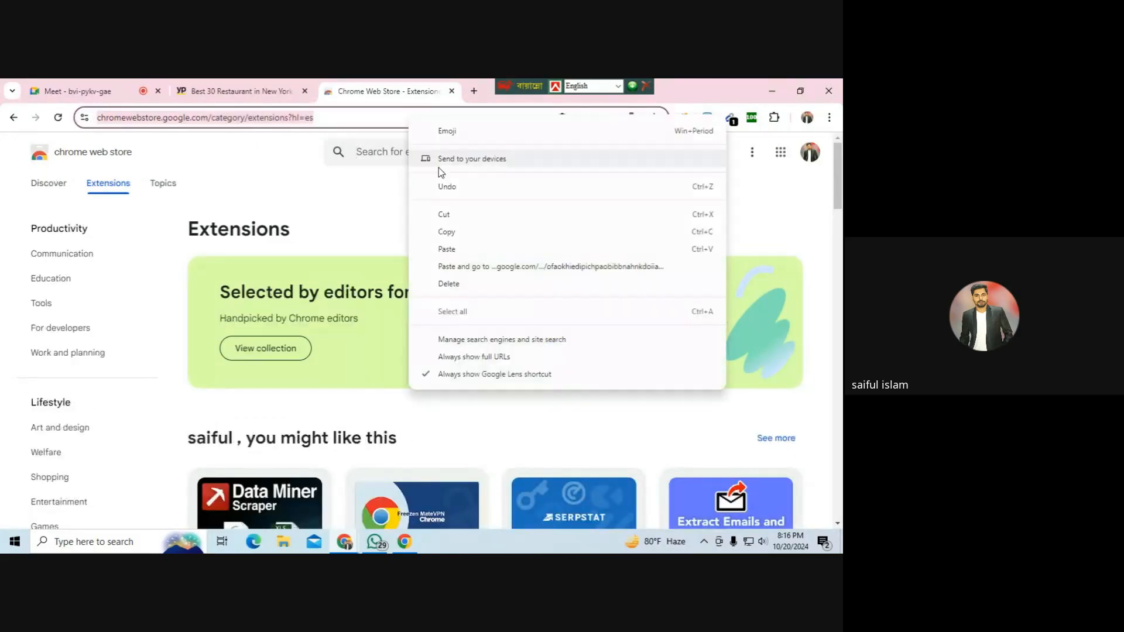
click(474, 263)
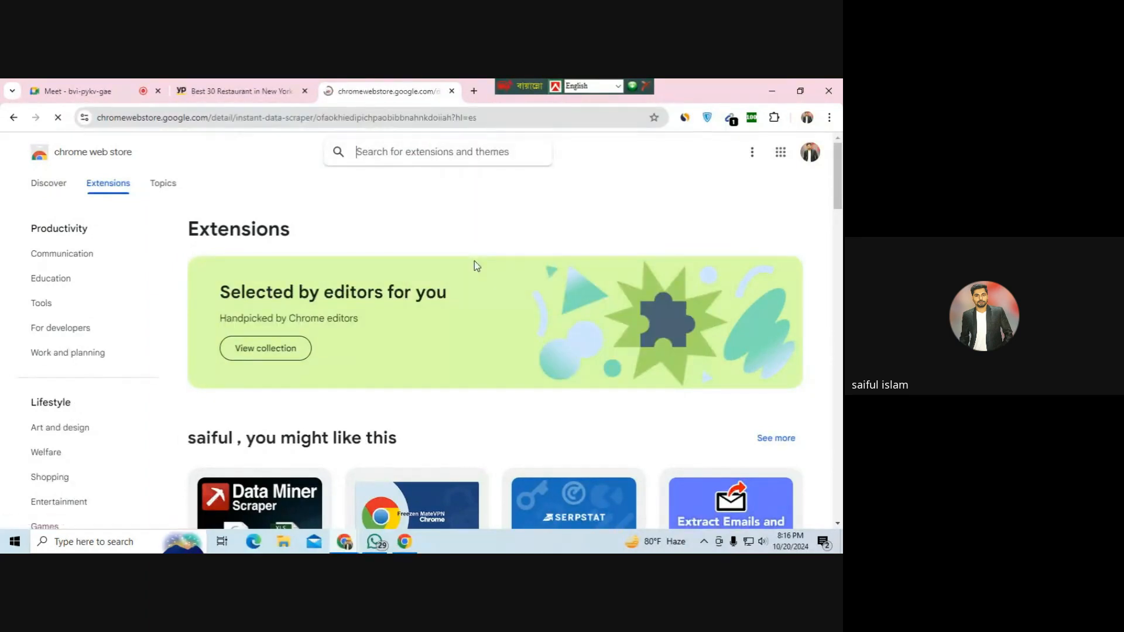
scroll(484, 267, down, 2)
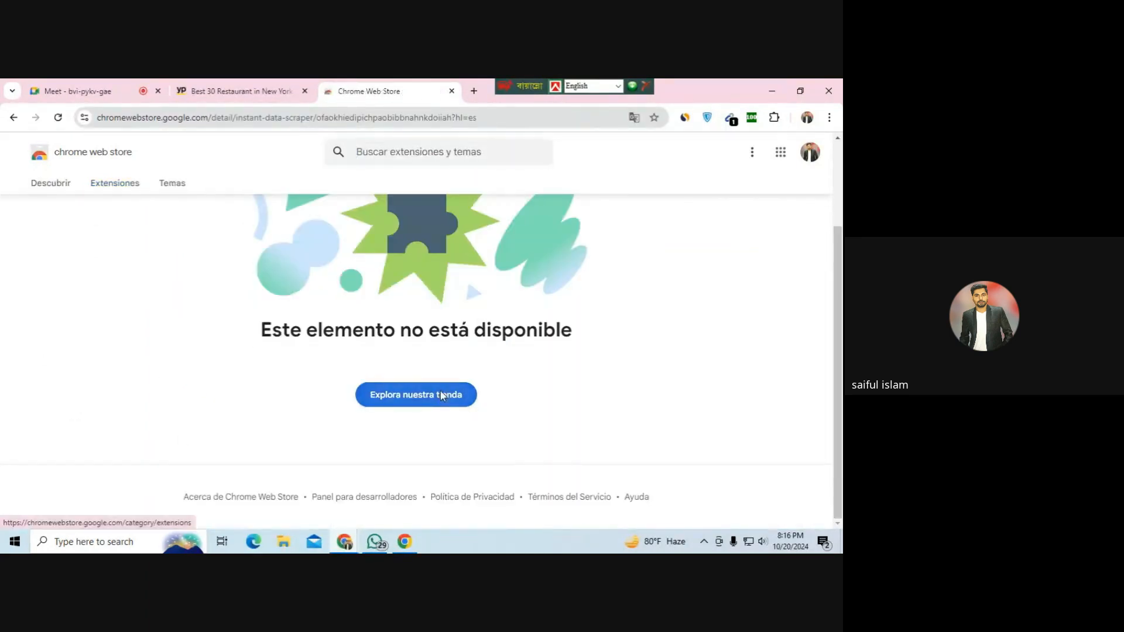
click(441, 393)
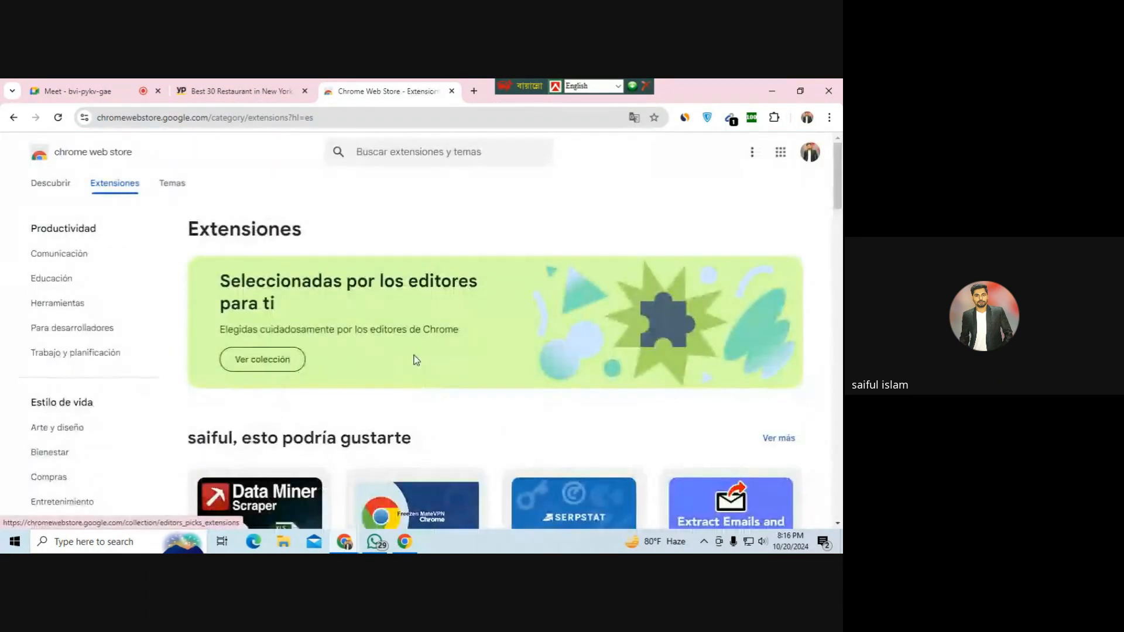
- Browse the recommended extensions and enter "instant data sc" in the store search to look for the extension
scroll(431, 268, down, 2)
scroll(432, 228, down, 4)
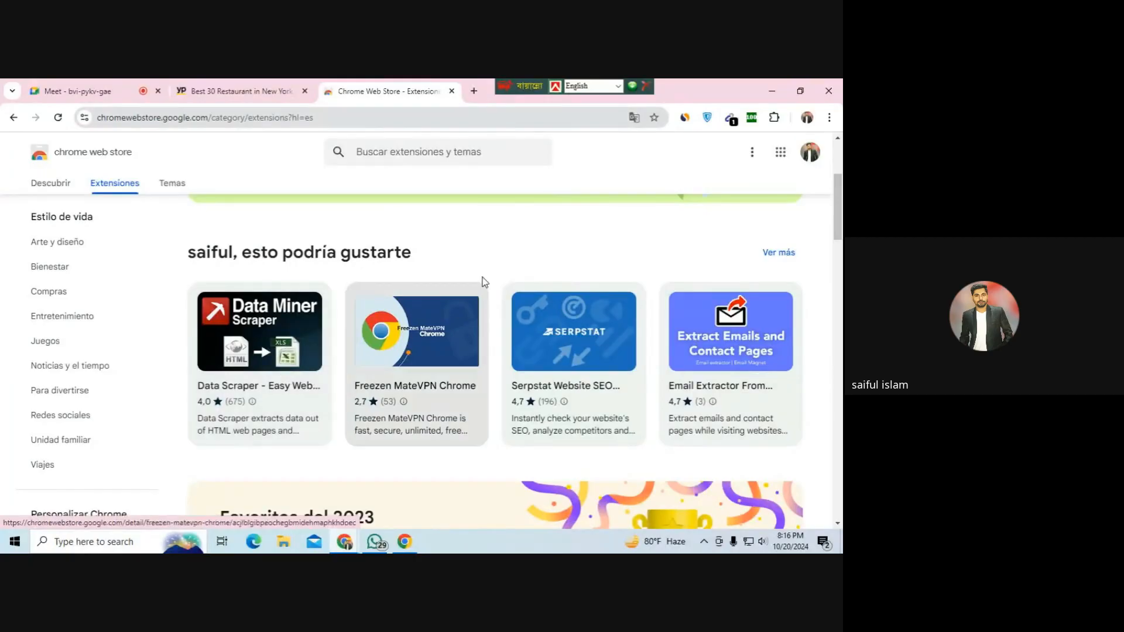
scroll(443, 219, up, 1)
click(420, 156)
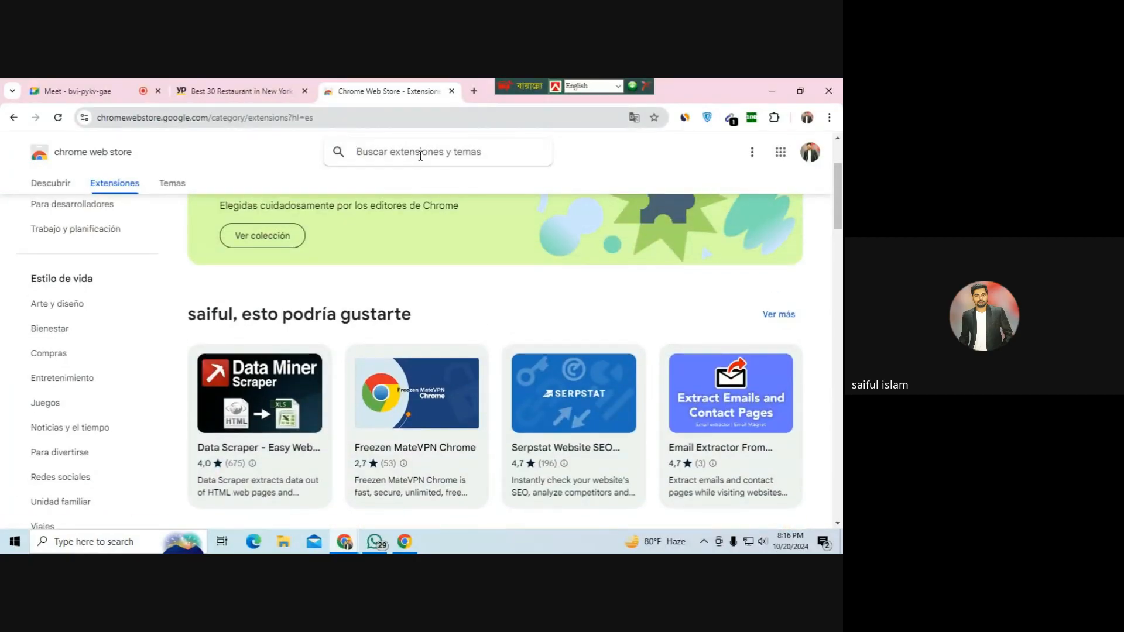
text(inst)
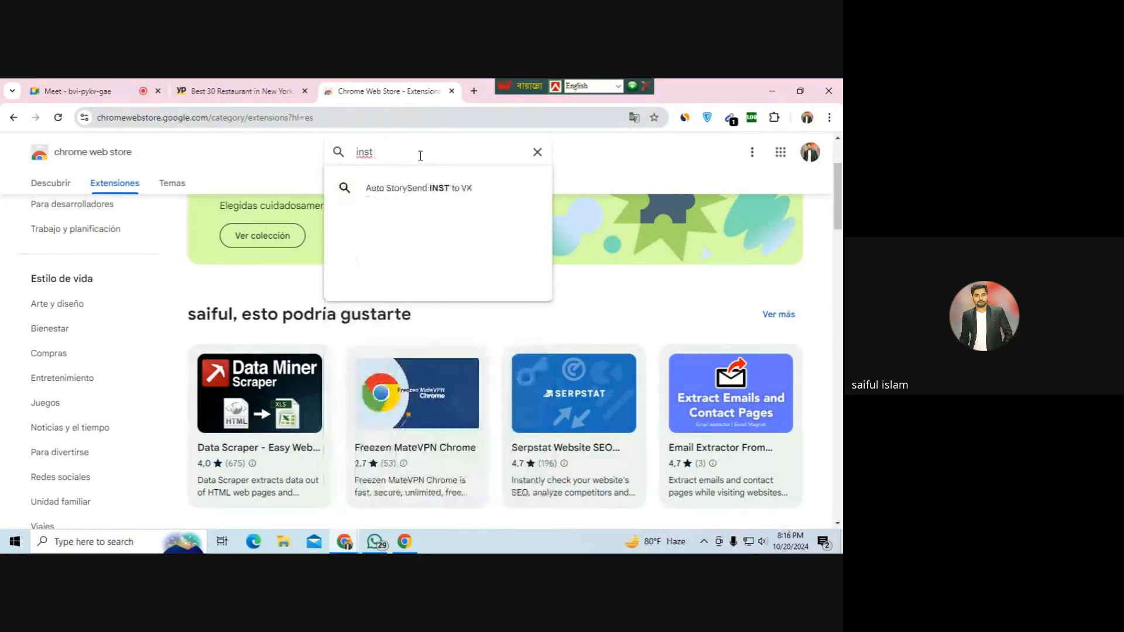
key(BackSpace)
text(ta)
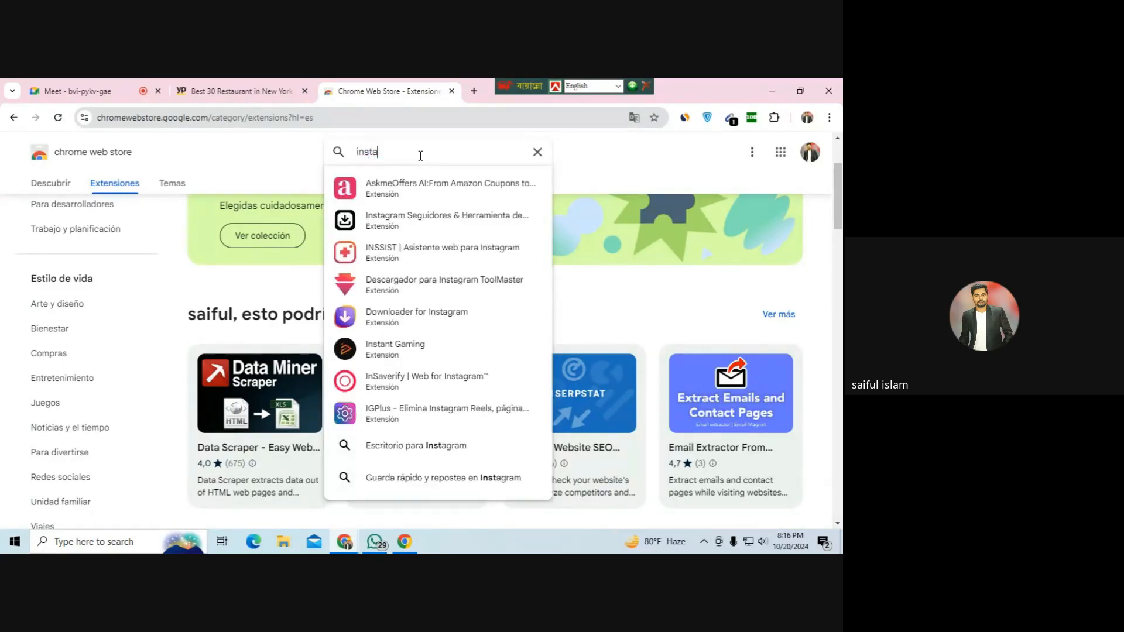
text(nt d)
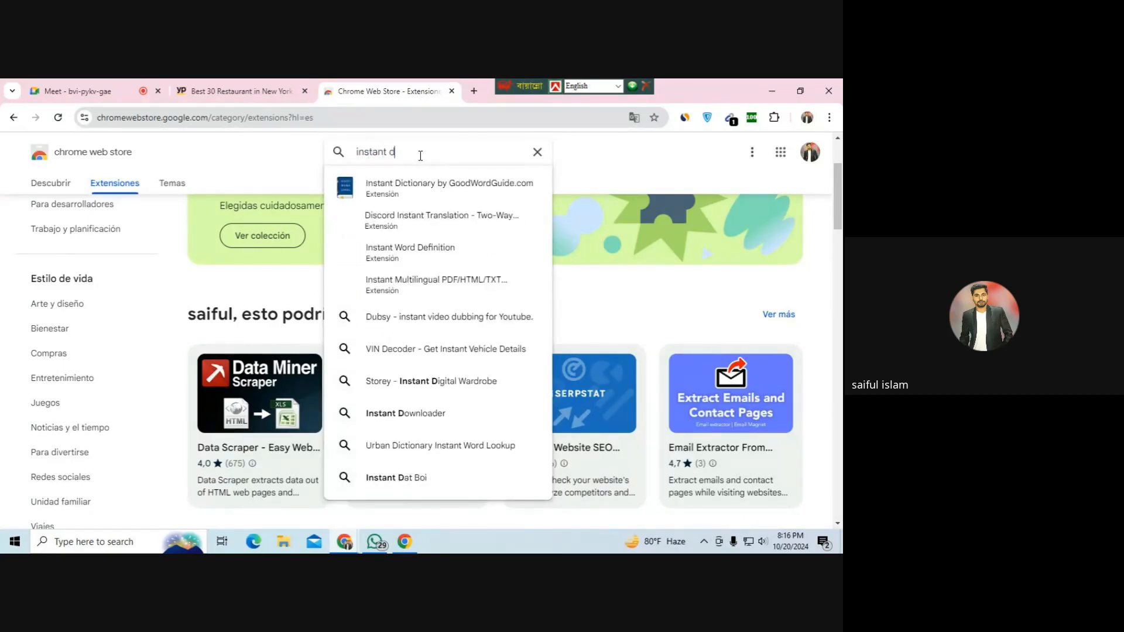
text(ata)
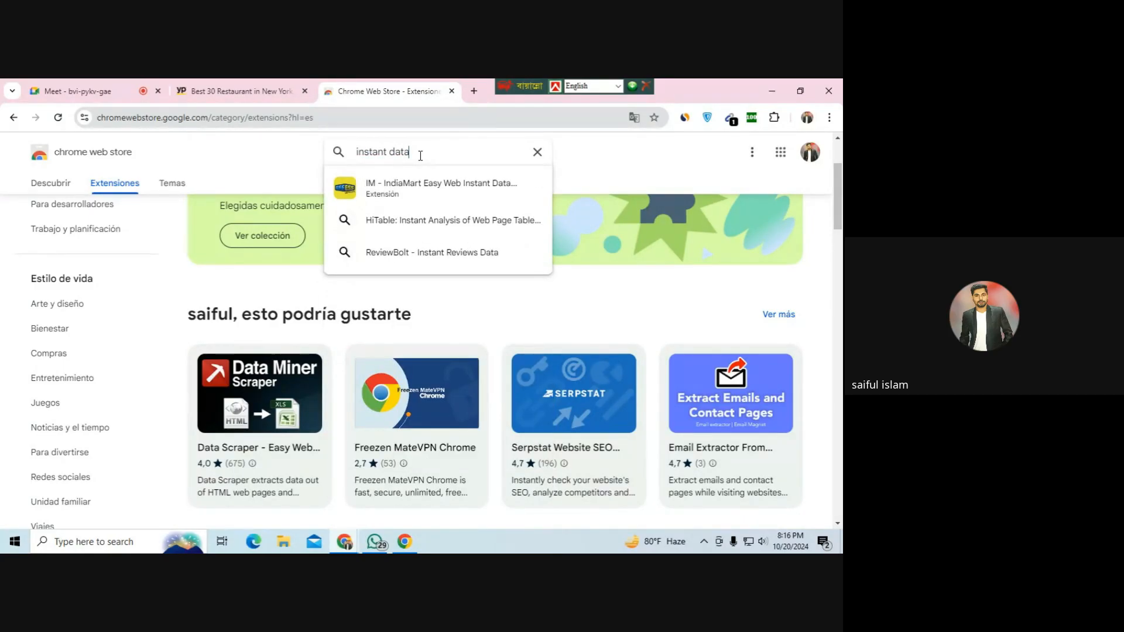
text( sc)
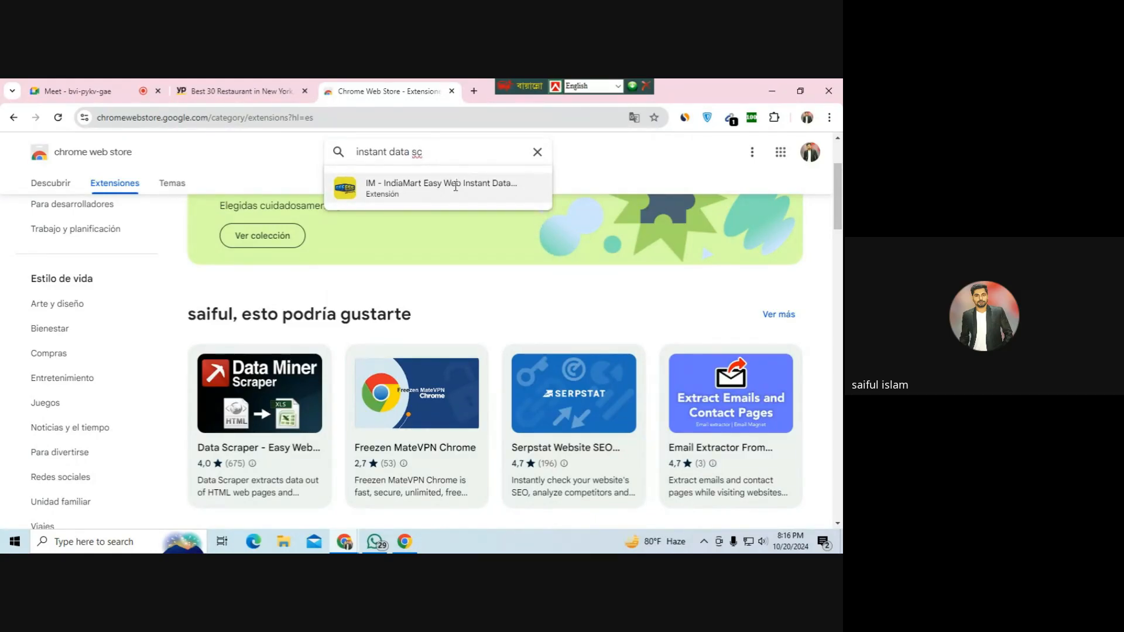
- Open a Chrome window with another user profile and dismiss the offer to restore pages
click(410, 542)
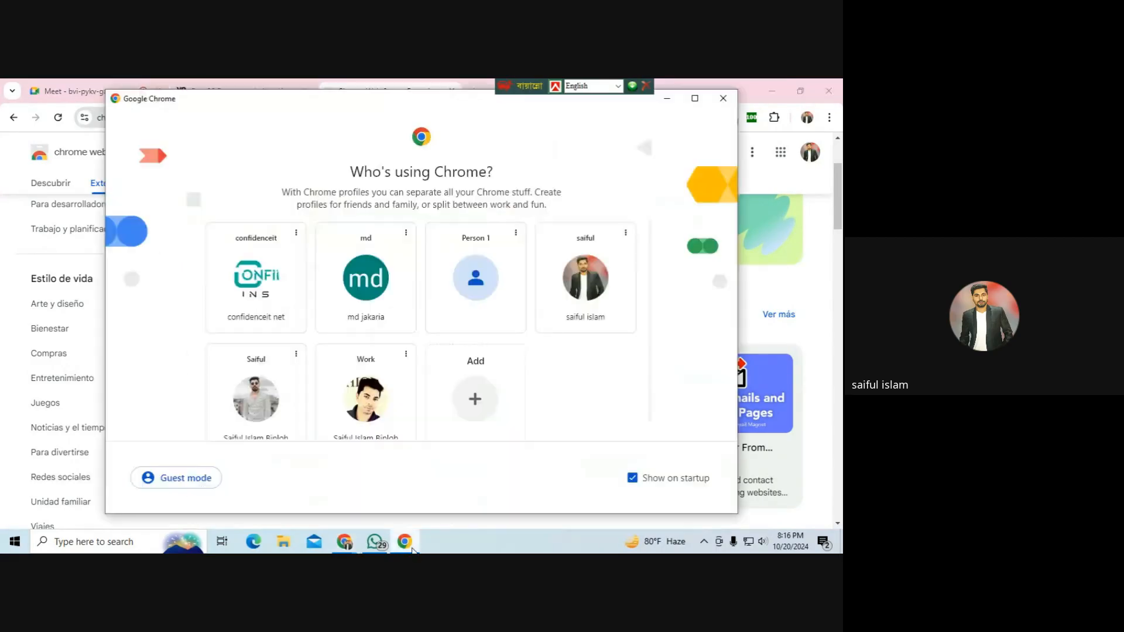
click(257, 399)
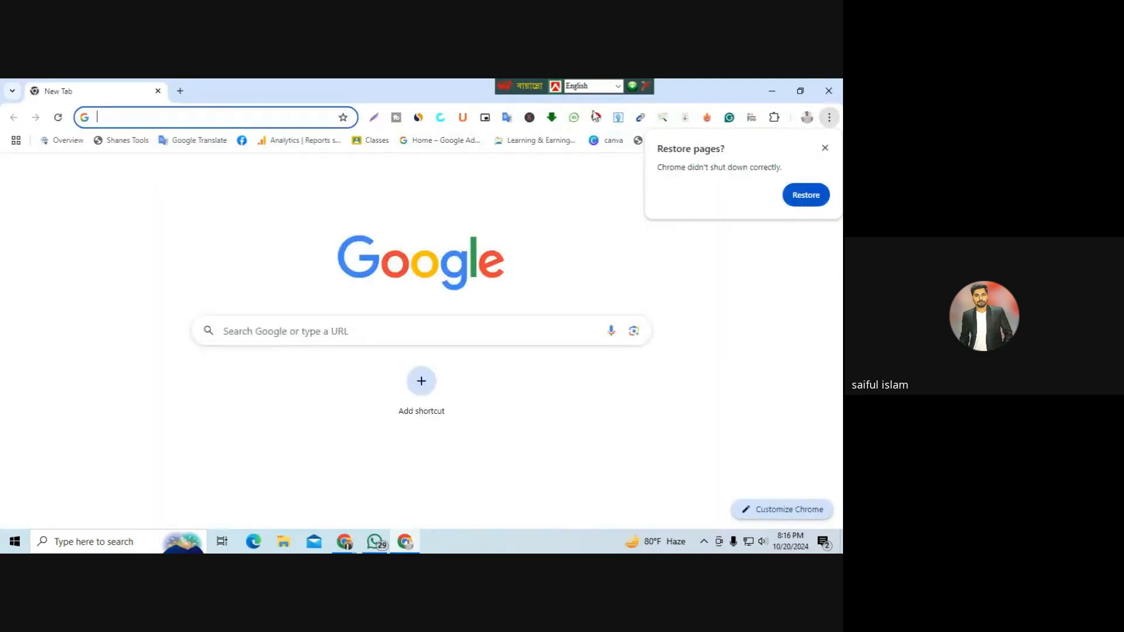
click(825, 149)
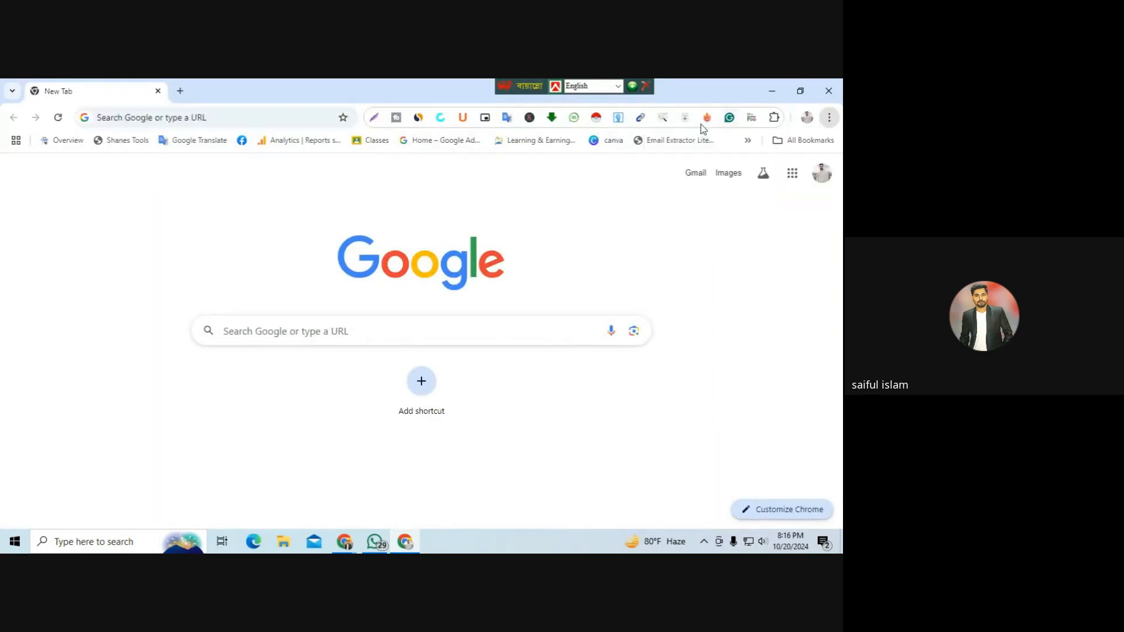
- Check the Chrome Web Store page of this profile's installed Instant Data Scraper extension and close it again
right_click(597, 117)
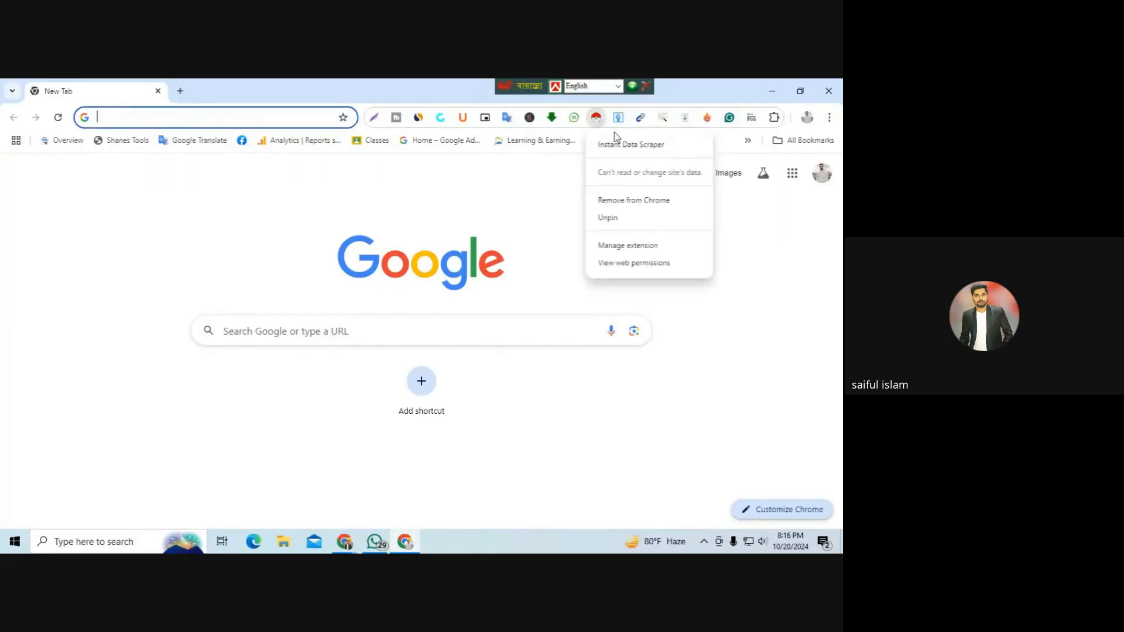
click(646, 153)
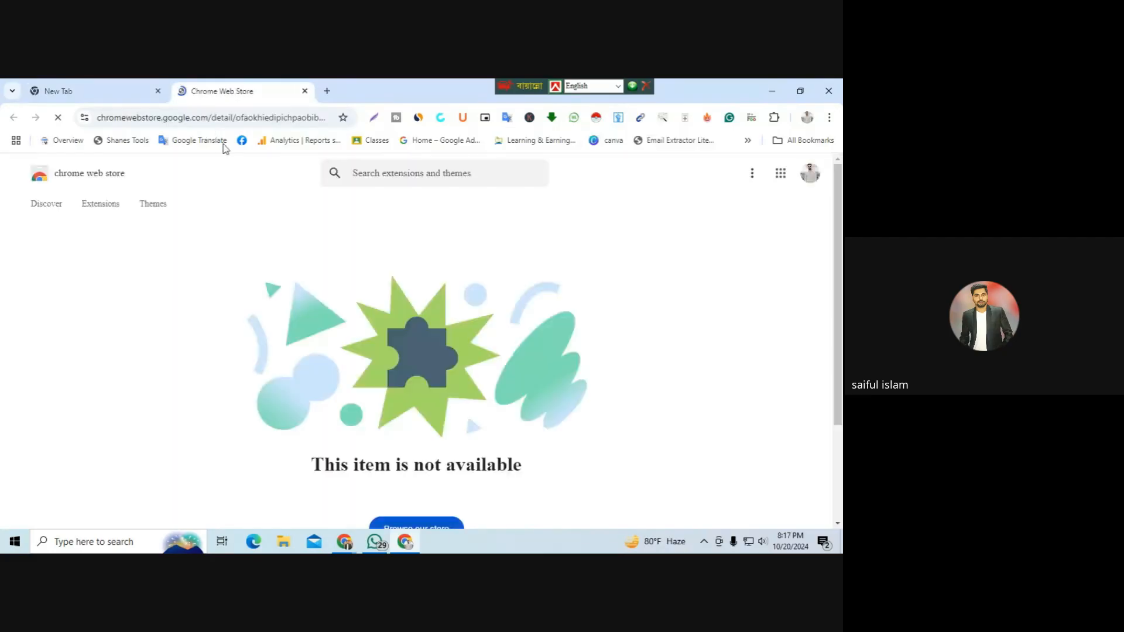
click(305, 91)
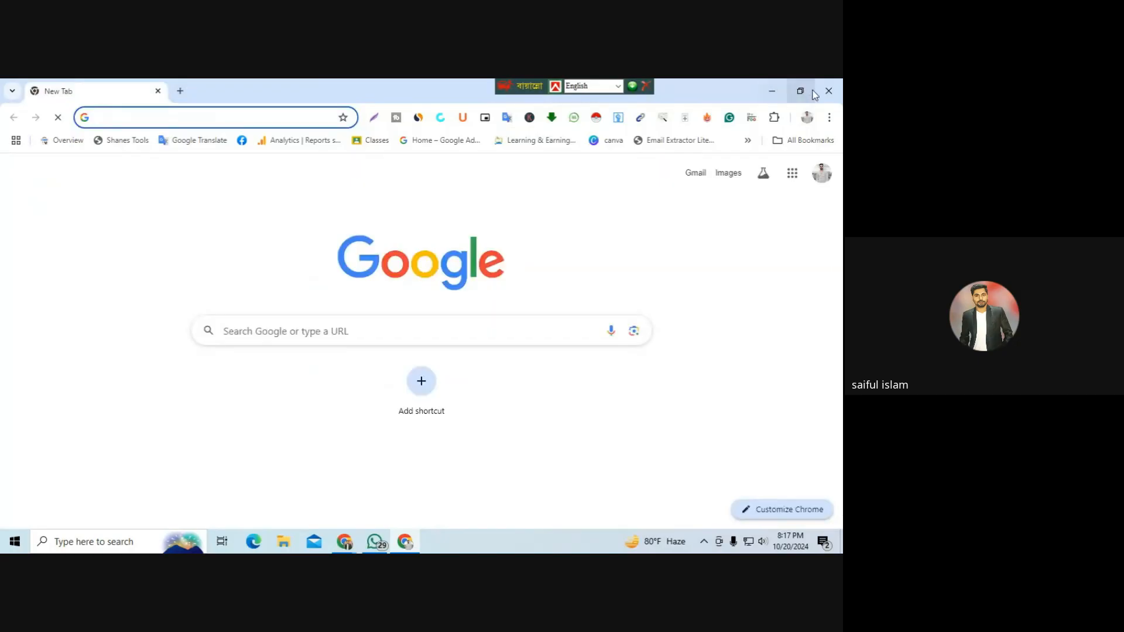
- Return to the Meet call, admit the two people waiting to join and reopen the in-call messages
click(772, 91)
click(115, 85)
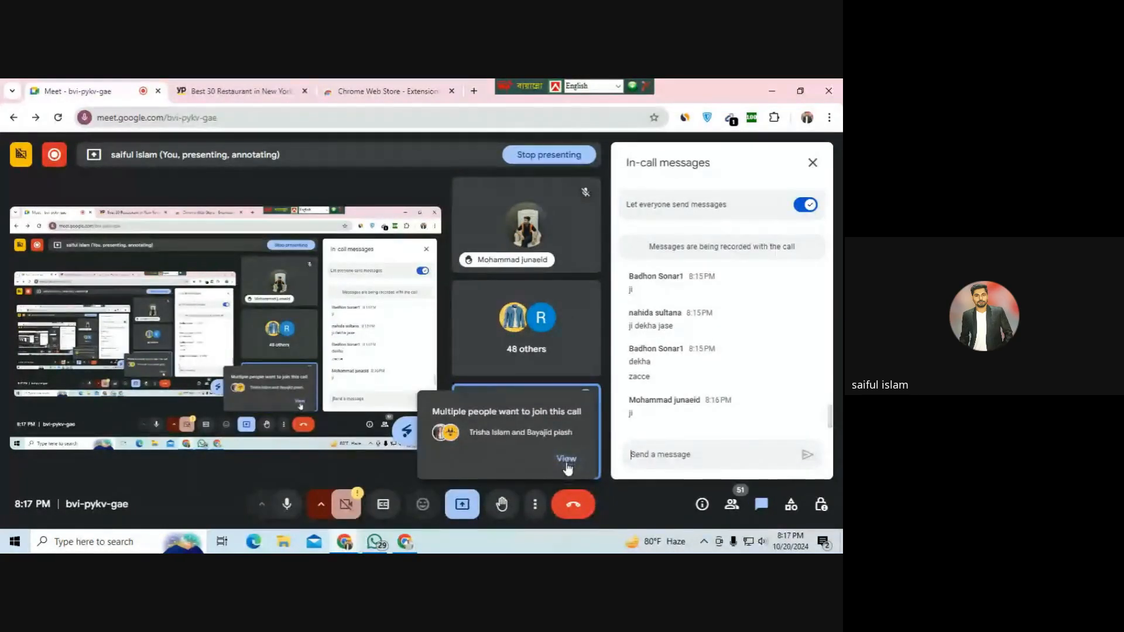
click(567, 463)
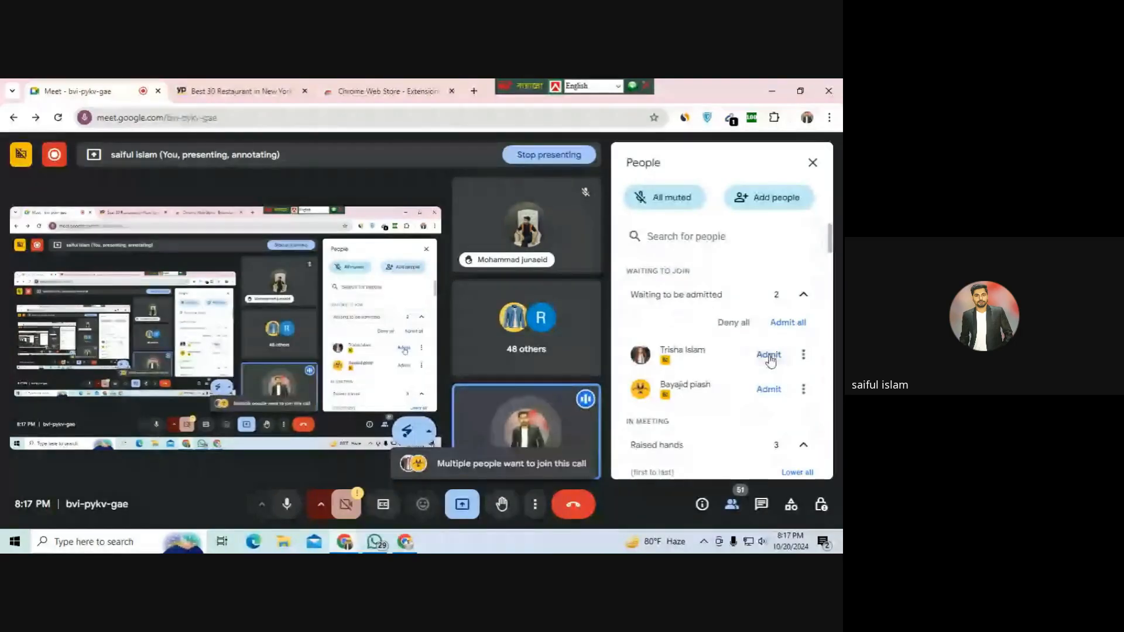
click(770, 356)
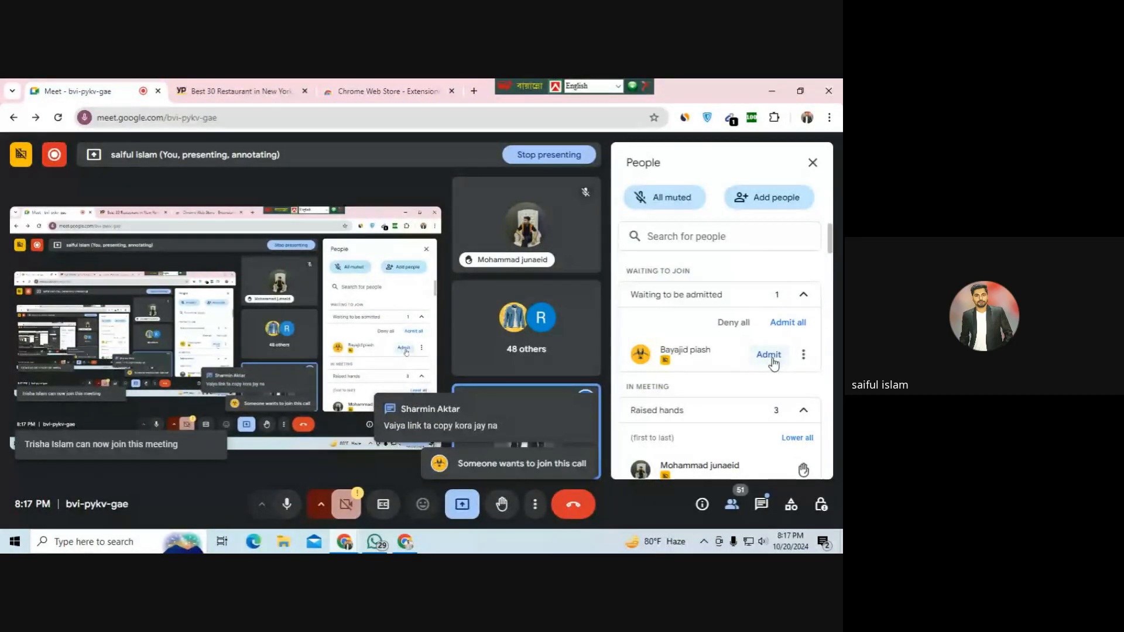
click(771, 356)
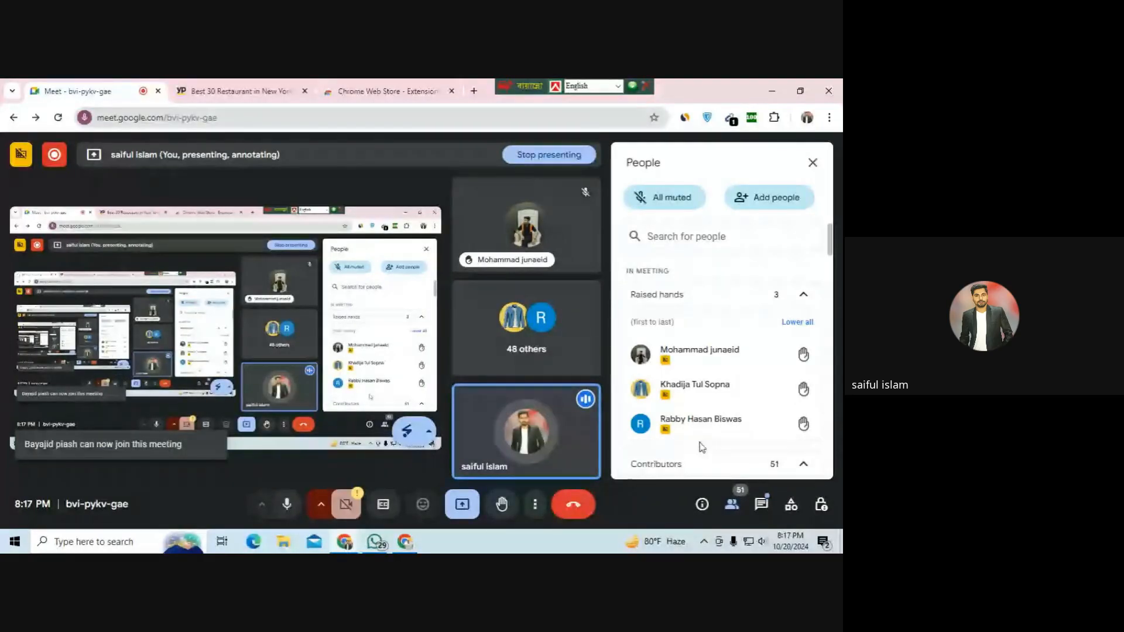
mouse_move(697, 442)
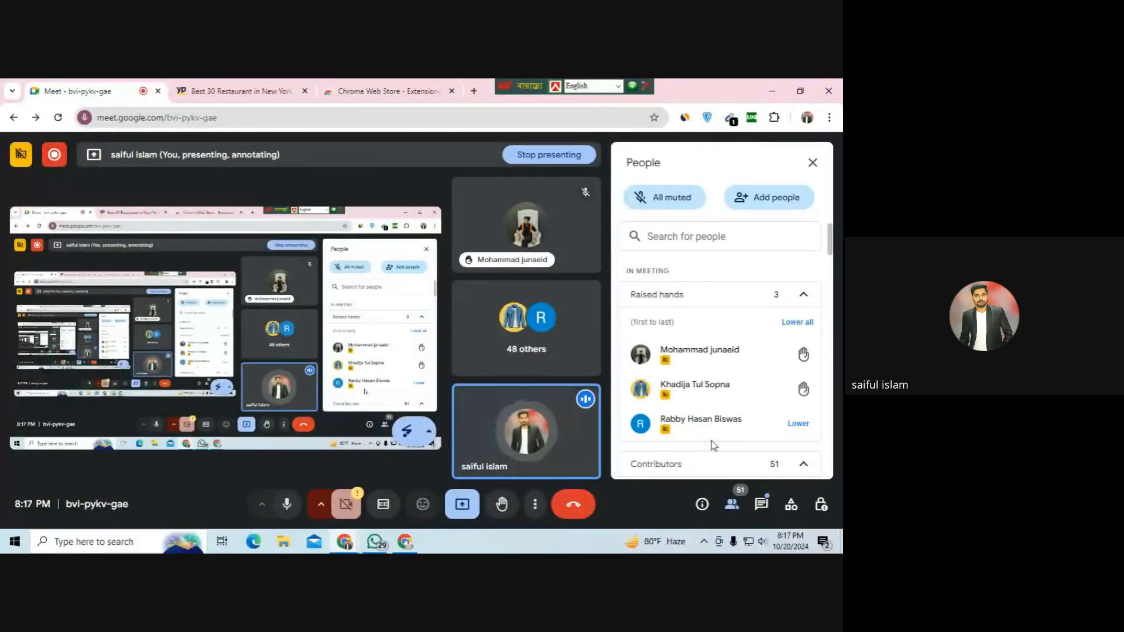
click(761, 505)
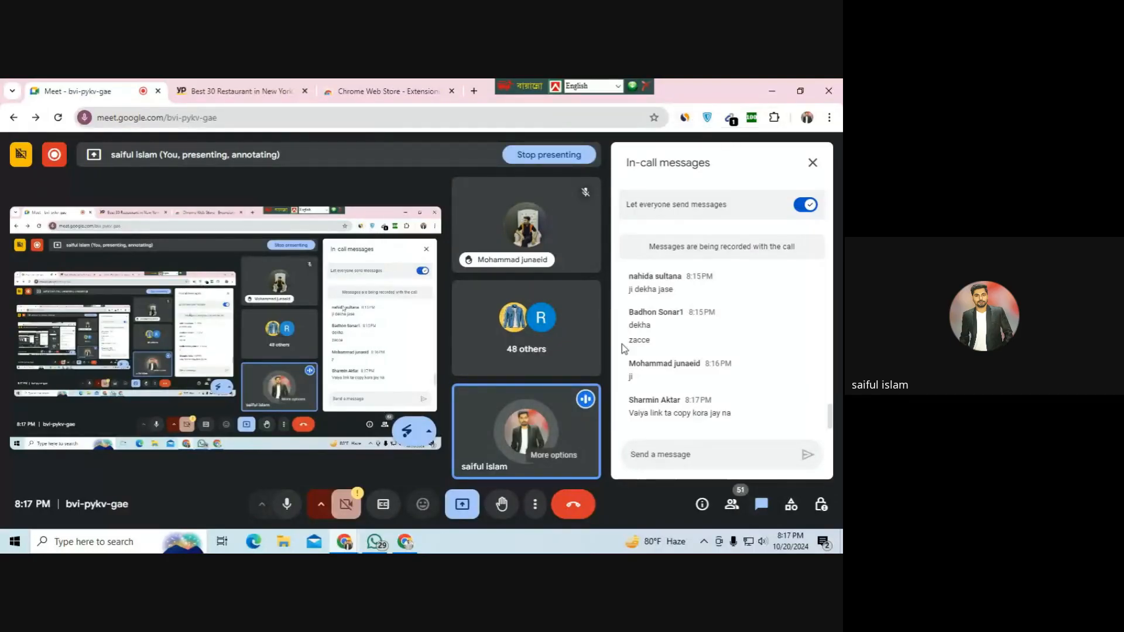
click(406, 542)
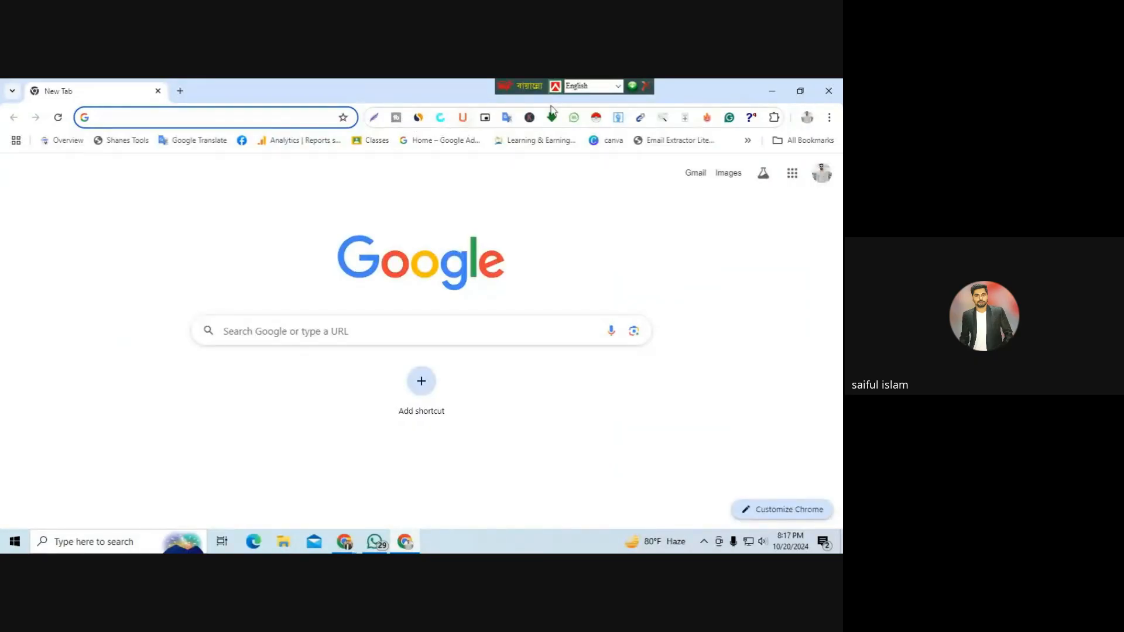
right_click(596, 117)
key(Escape)
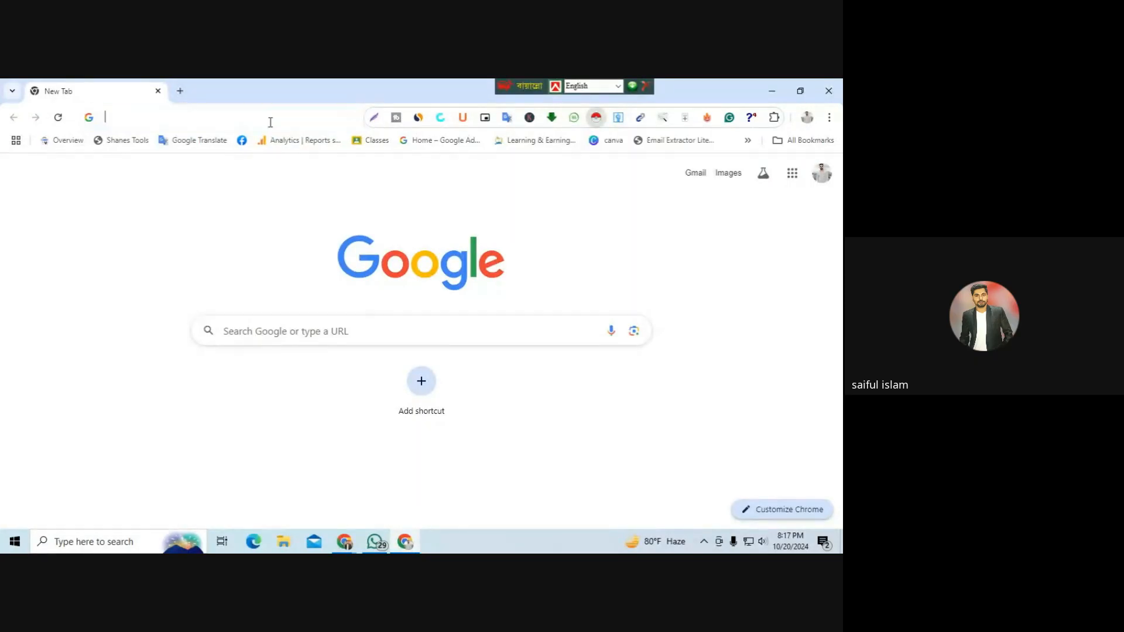
click(267, 119)
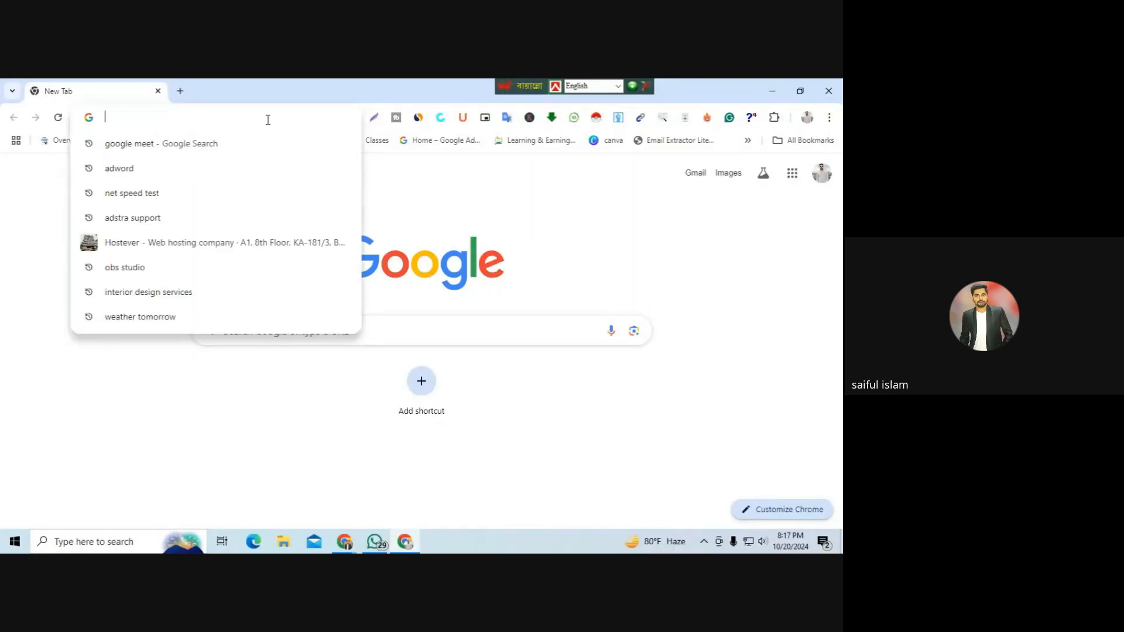
click(345, 541)
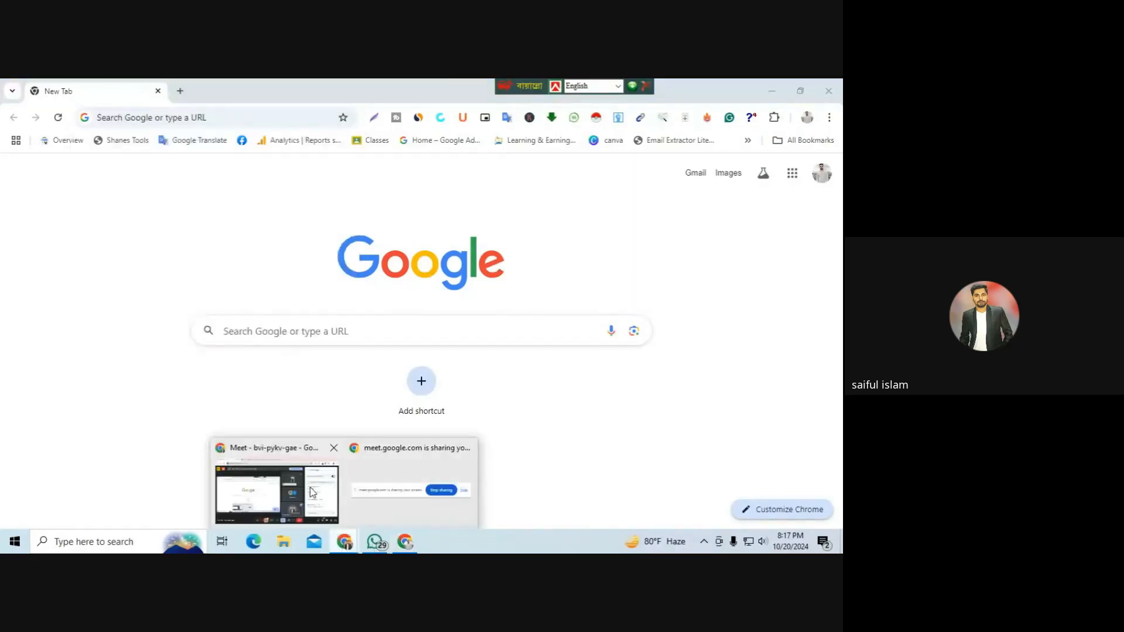
click(312, 492)
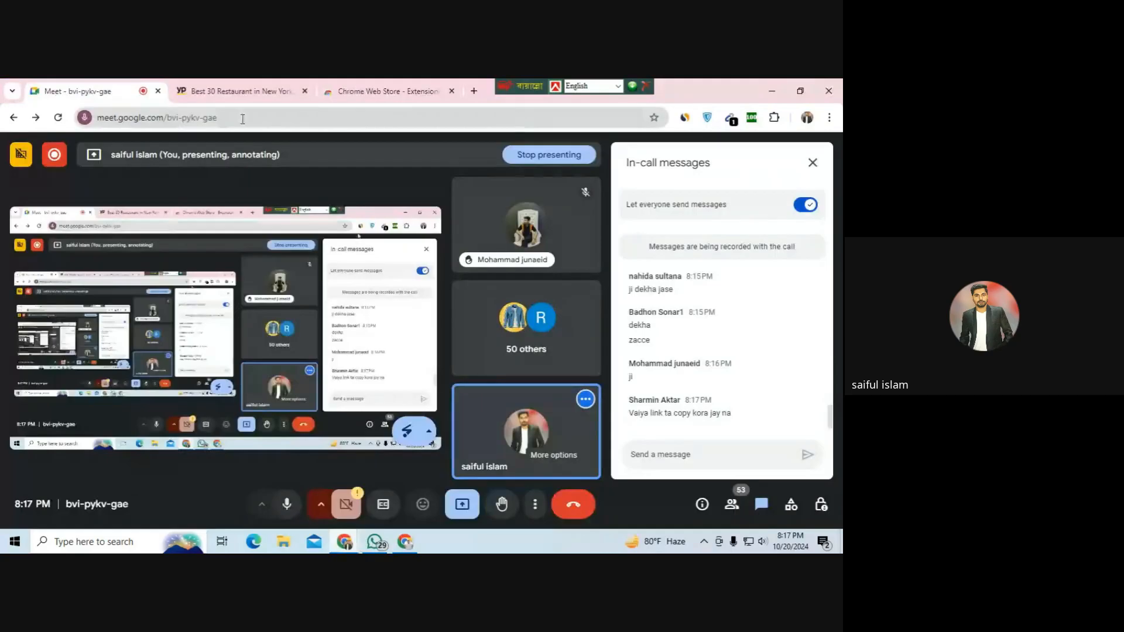
- Copy the address of the Yellow Pages New York restaurant results and open it in the other Chrome profile's window
click(256, 90)
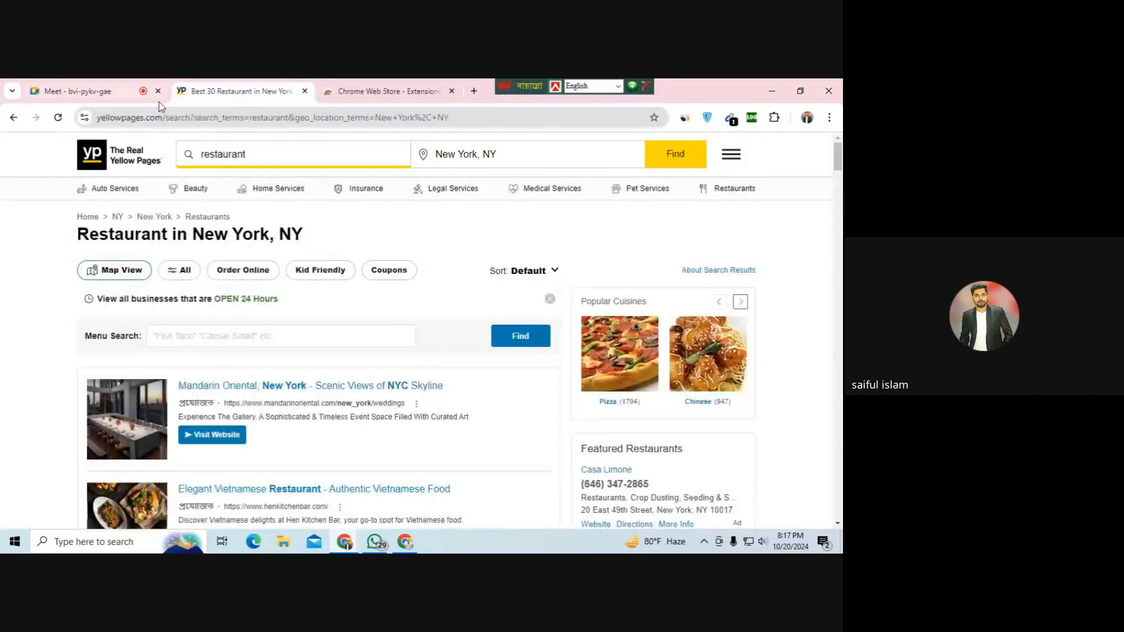
right_click(187, 120)
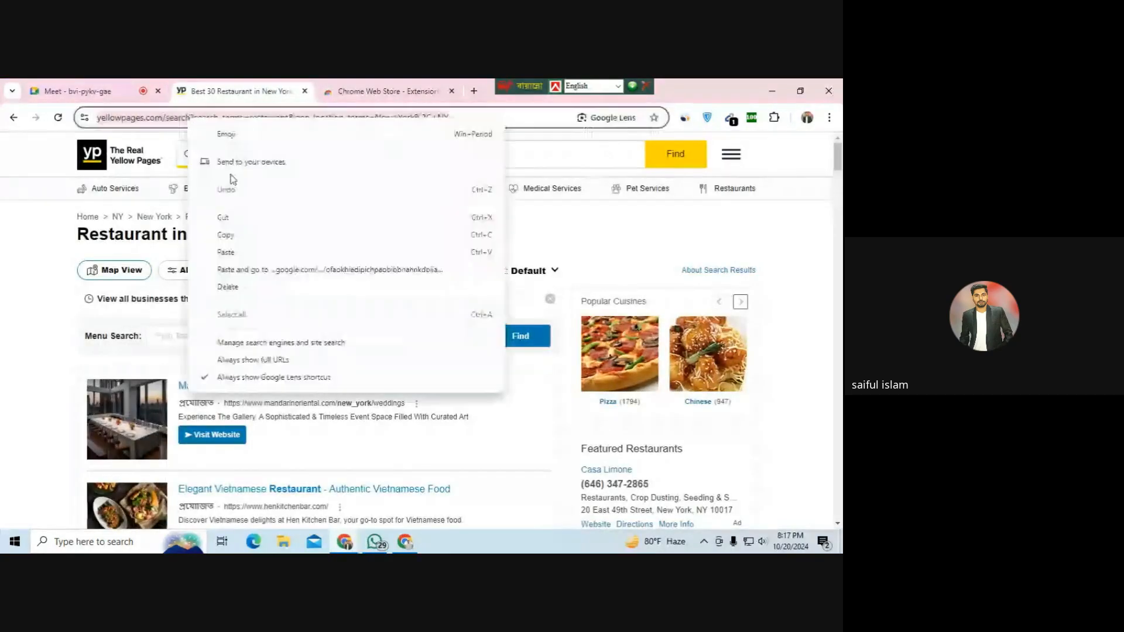
click(251, 240)
click(414, 544)
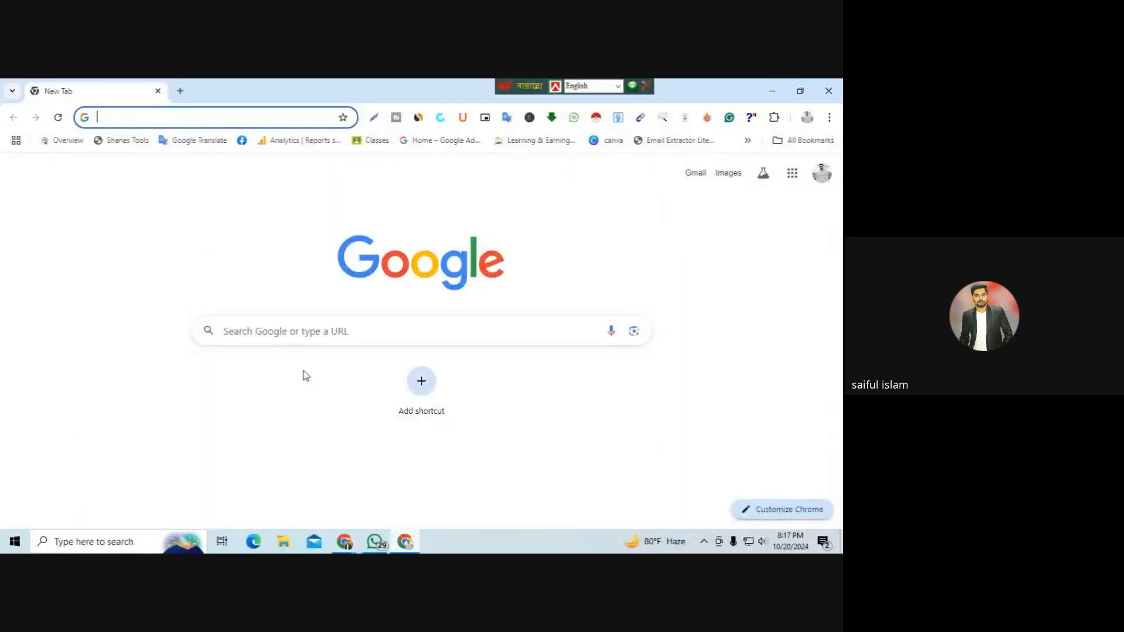
key(ctrl+v)
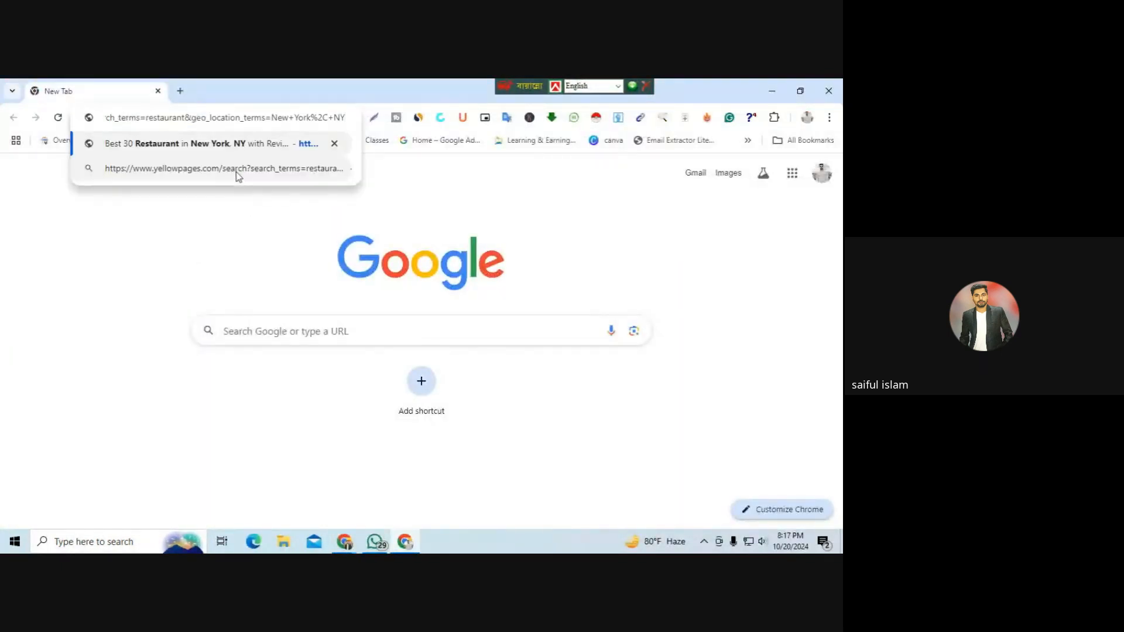
key(Return)
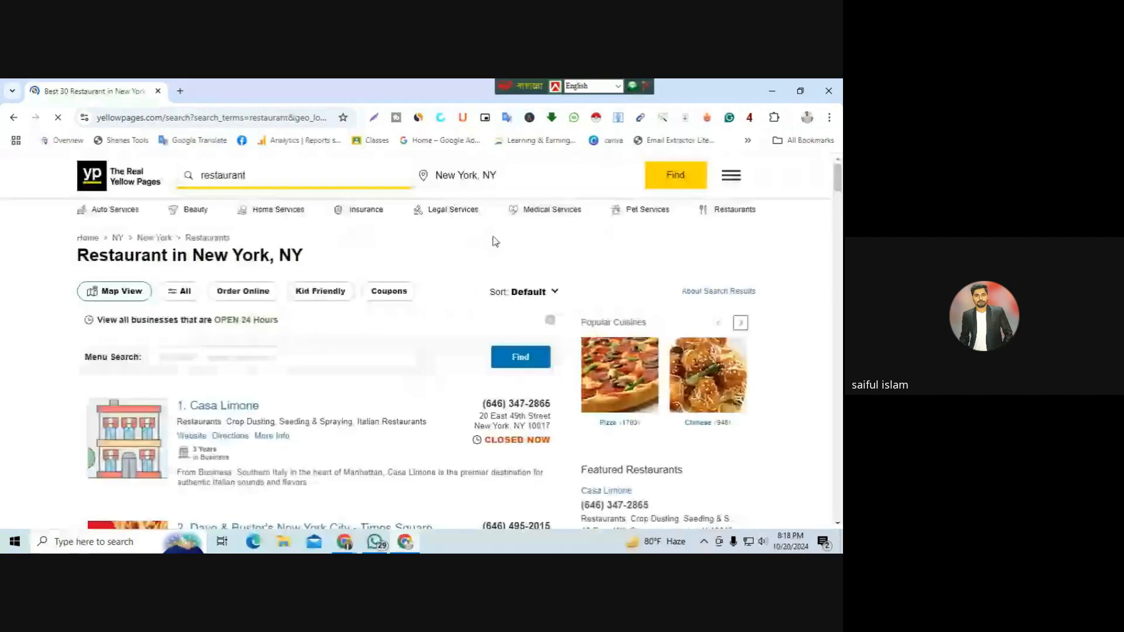
- Close the Yellow Pages and Chrome Web Store tabs in the Meet window, leaving only the call open
mouse_move(353, 544)
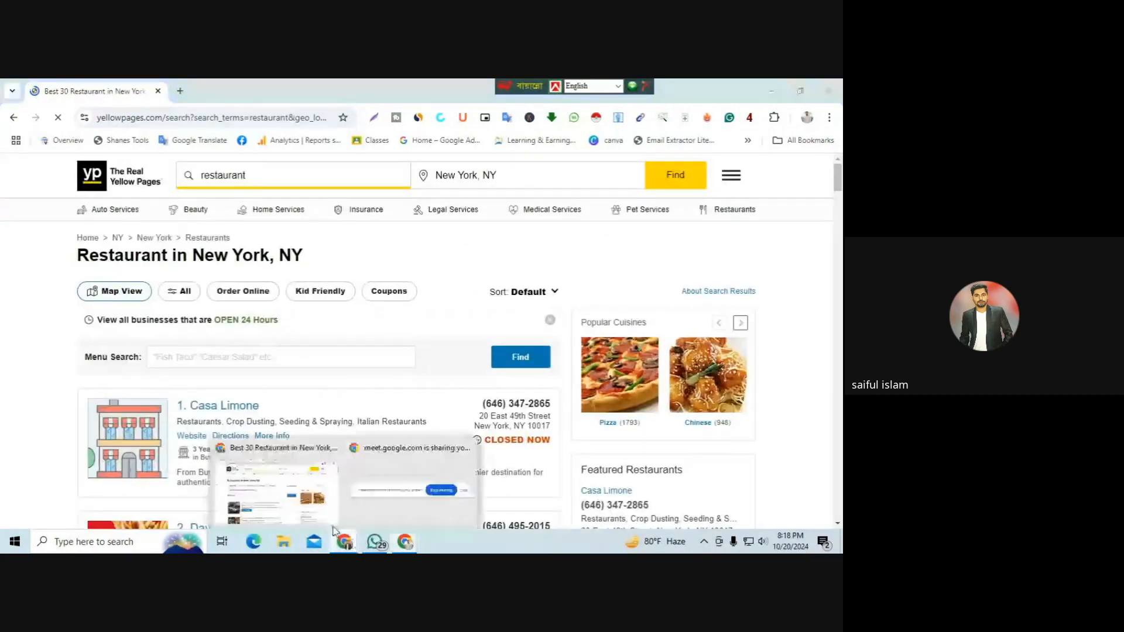
click(300, 495)
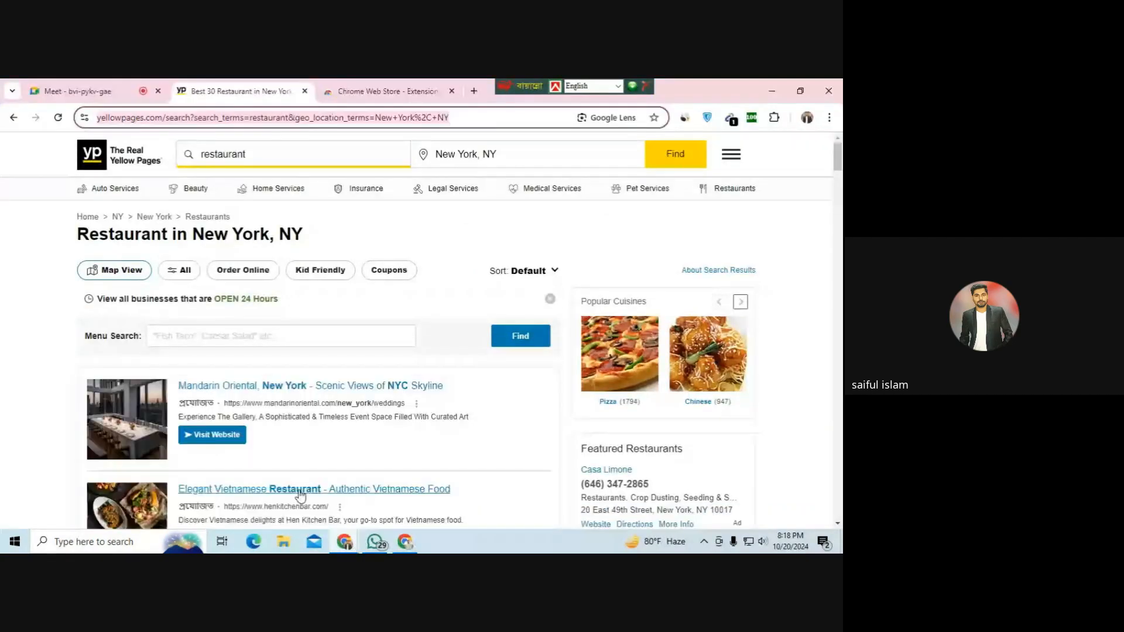
click(305, 91)
click(304, 91)
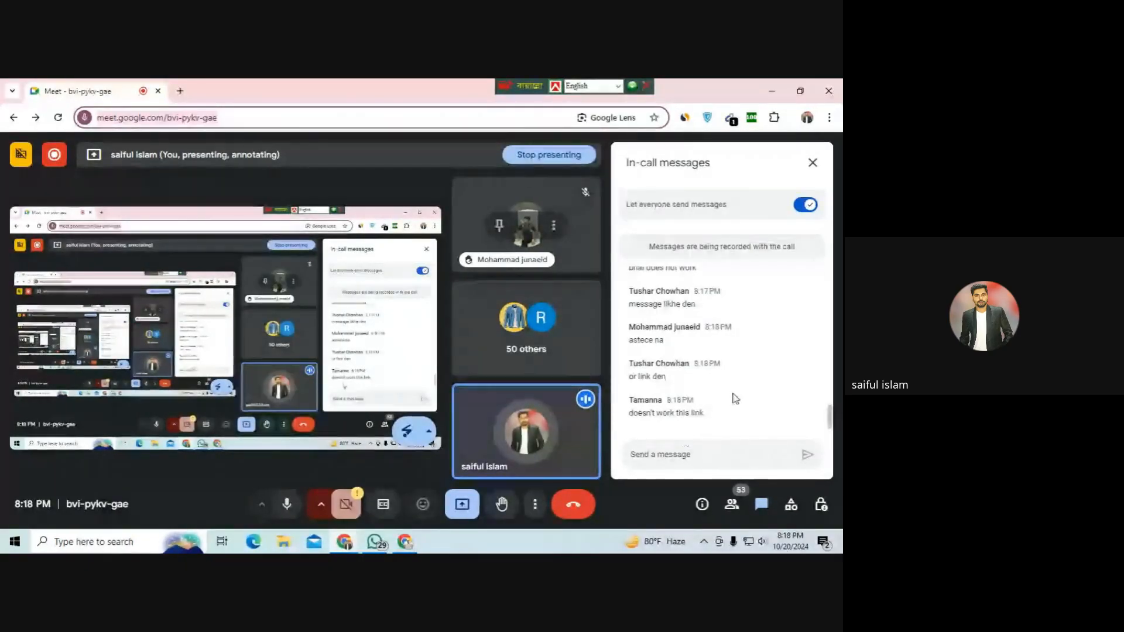
- Launch Instant Data Scraper on the Yellow Pages restaurant results in the other profile's window and move the scraper window aside
click(408, 547)
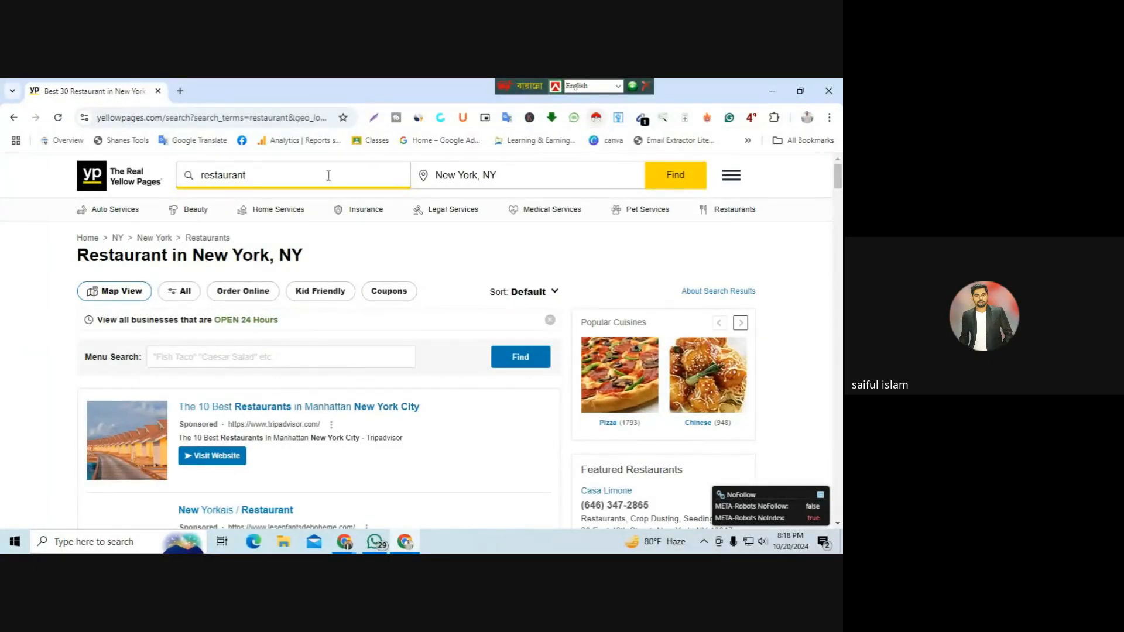
drag(246, 175, 192, 176)
click(581, 174)
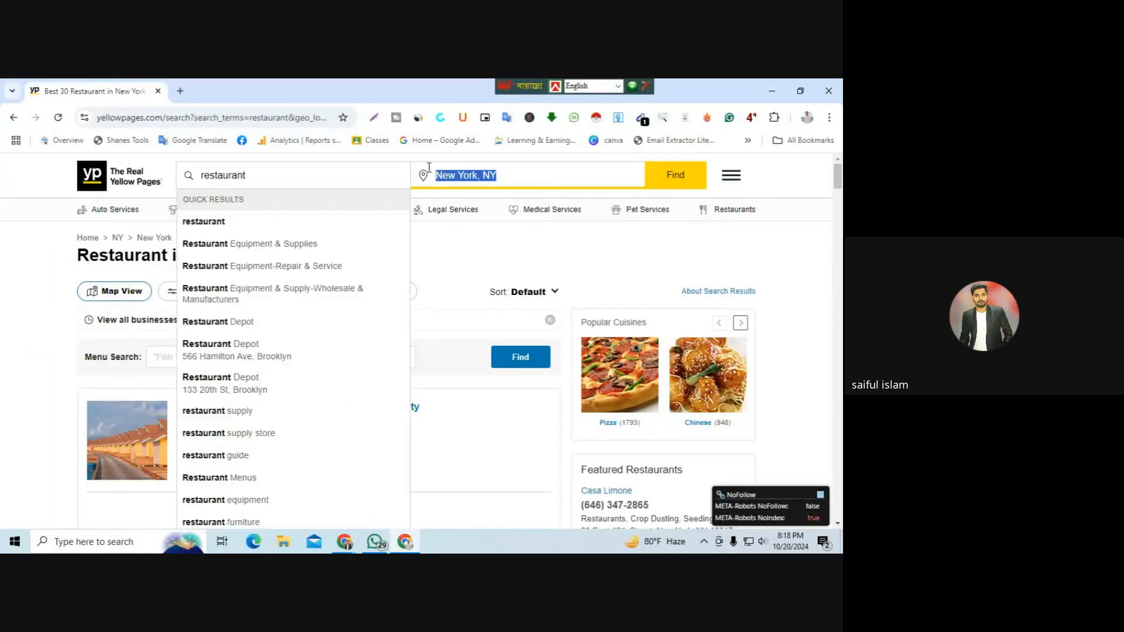
click(597, 119)
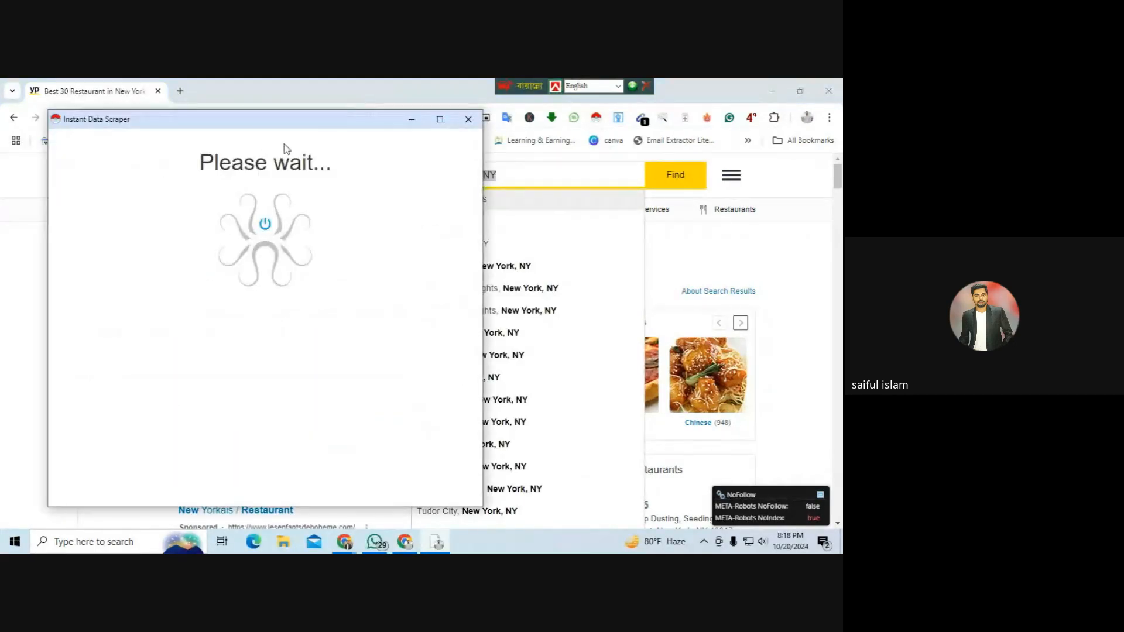
drag(246, 118, 534, 128)
- Examine the scraper's page and row counts and look through the collected restaurant rows
drag(692, 184, 716, 201)
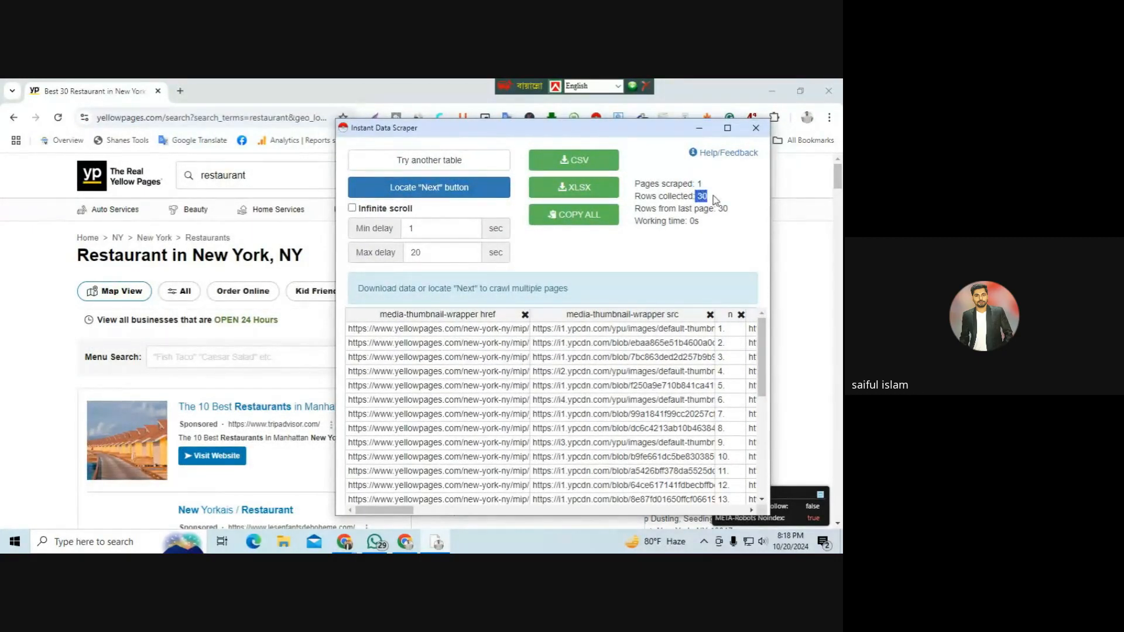
click(715, 201)
drag(710, 196, 637, 196)
drag(717, 209, 709, 209)
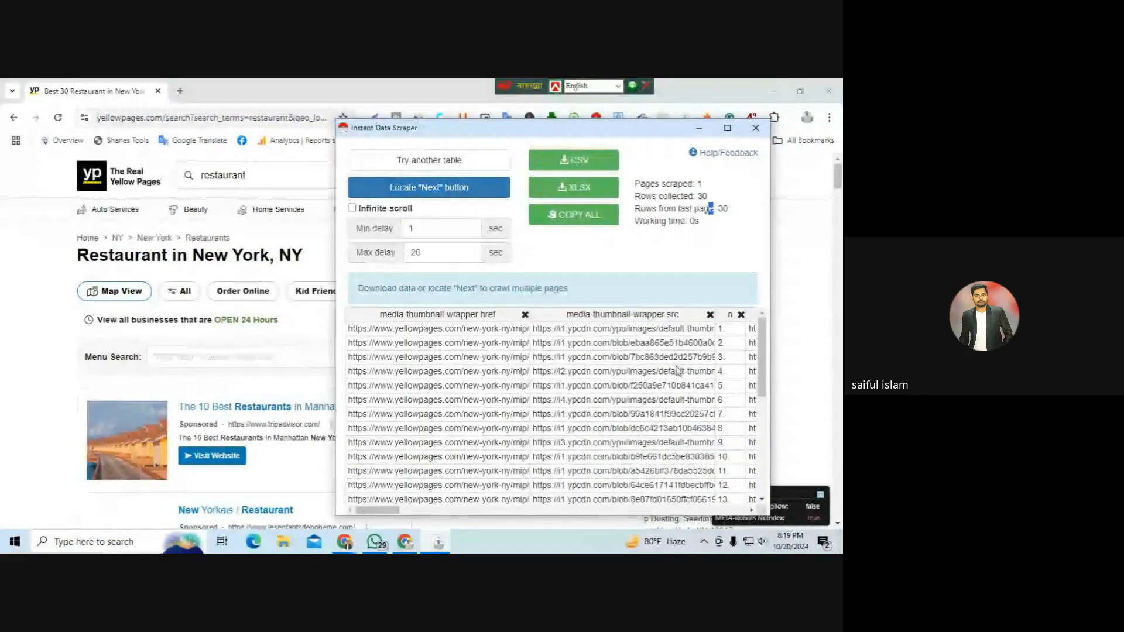
scroll(680, 369, down, 3)
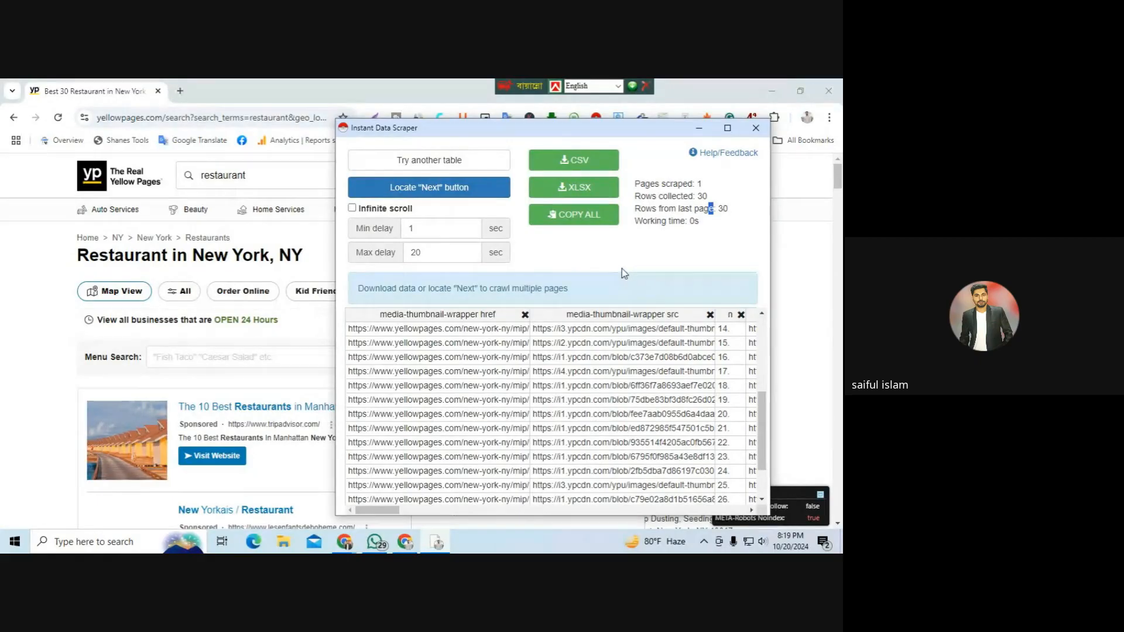
click(707, 210)
- Mark the page 2 link below the restaurant results as the scraper's "Next" button, clearing the location field to dismiss its suggestions
drag(462, 128, 585, 135)
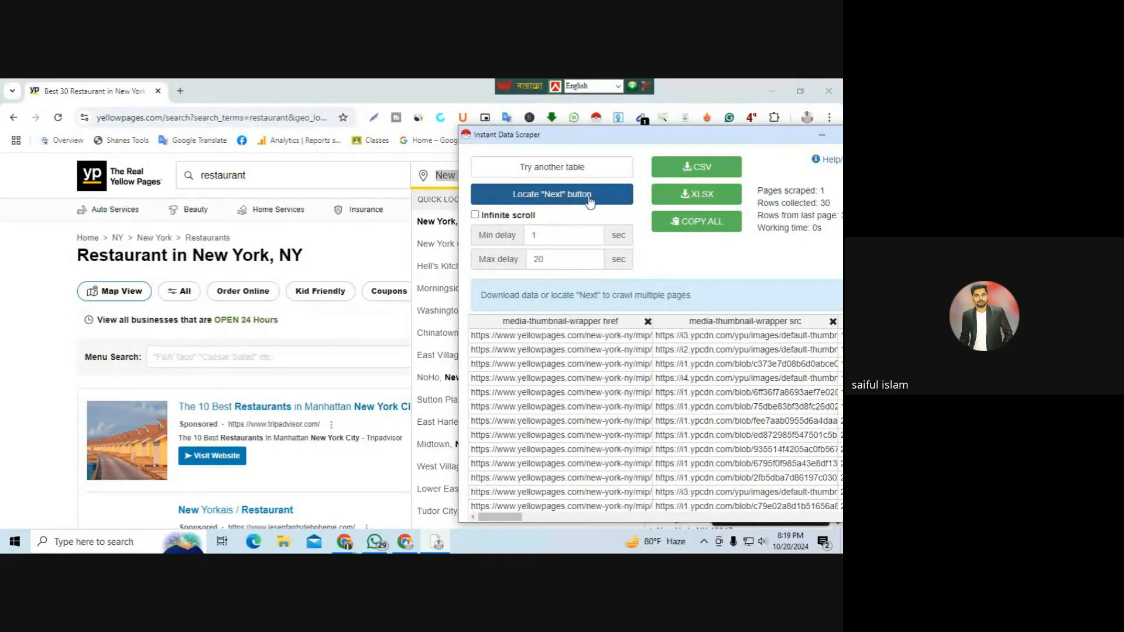
click(562, 200)
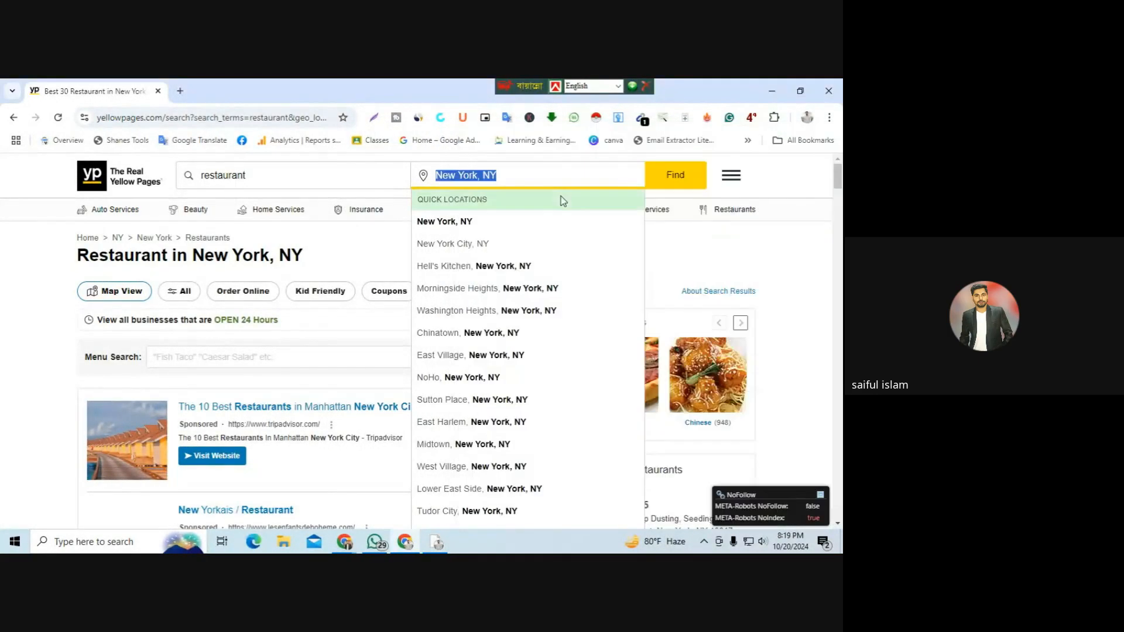
scroll(566, 350, down, 5)
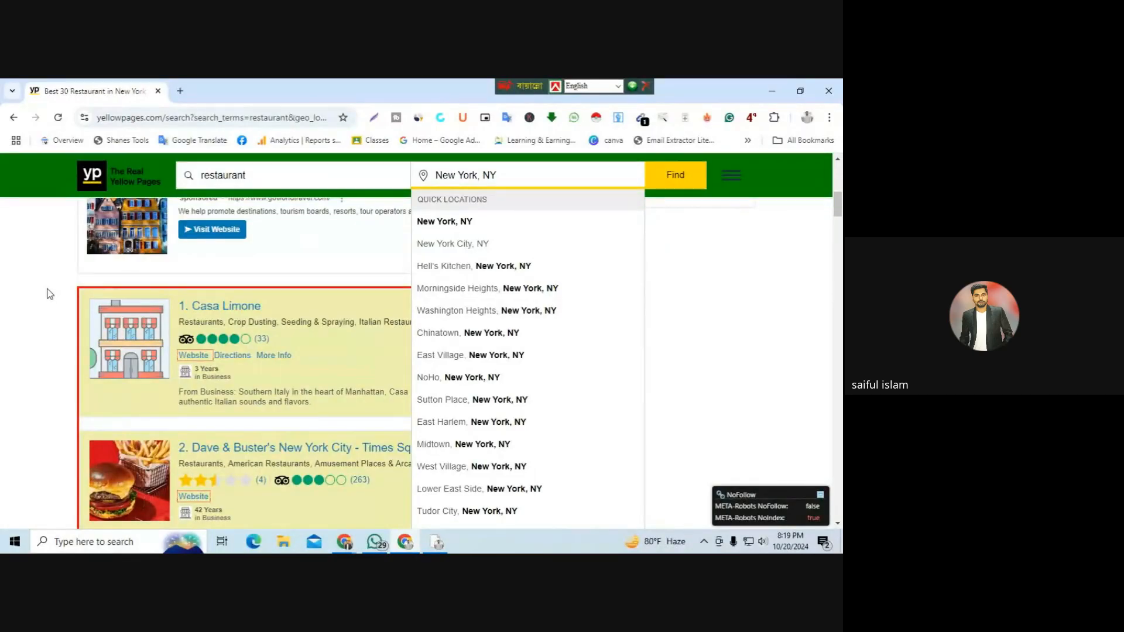
scroll(193, 337, down, 6)
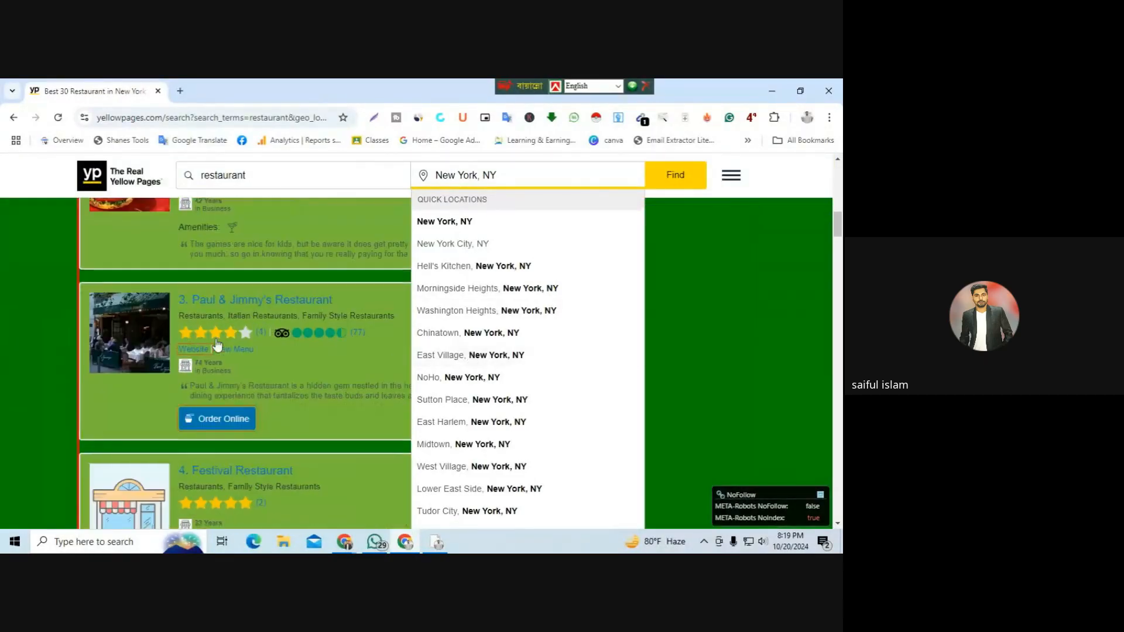
scroll(219, 327, down, 12)
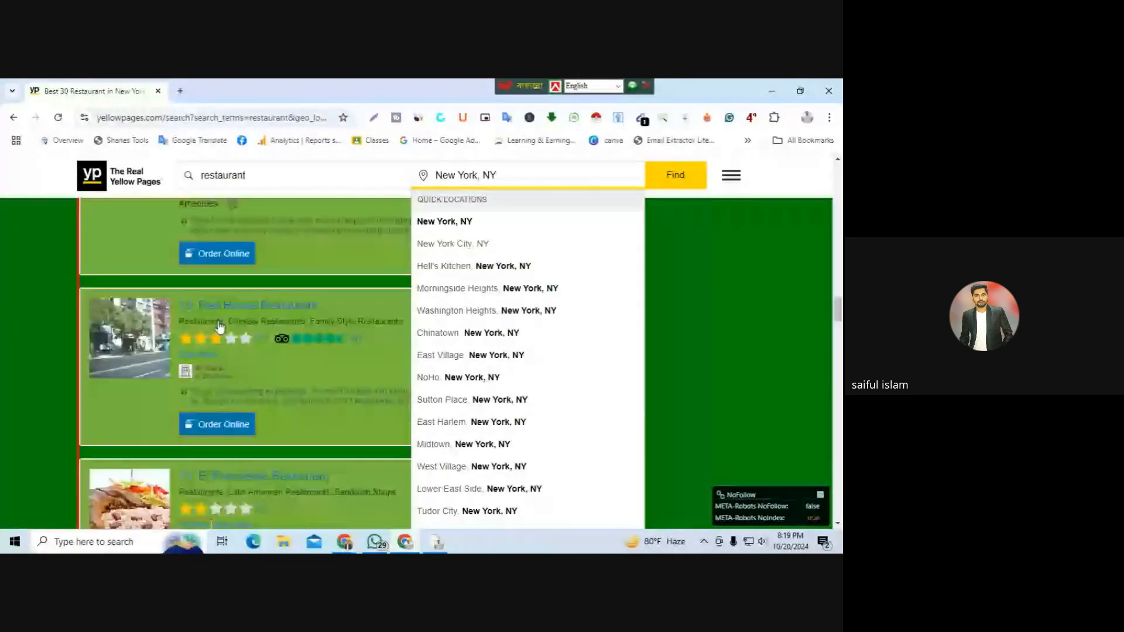
scroll(228, 343, down, 20)
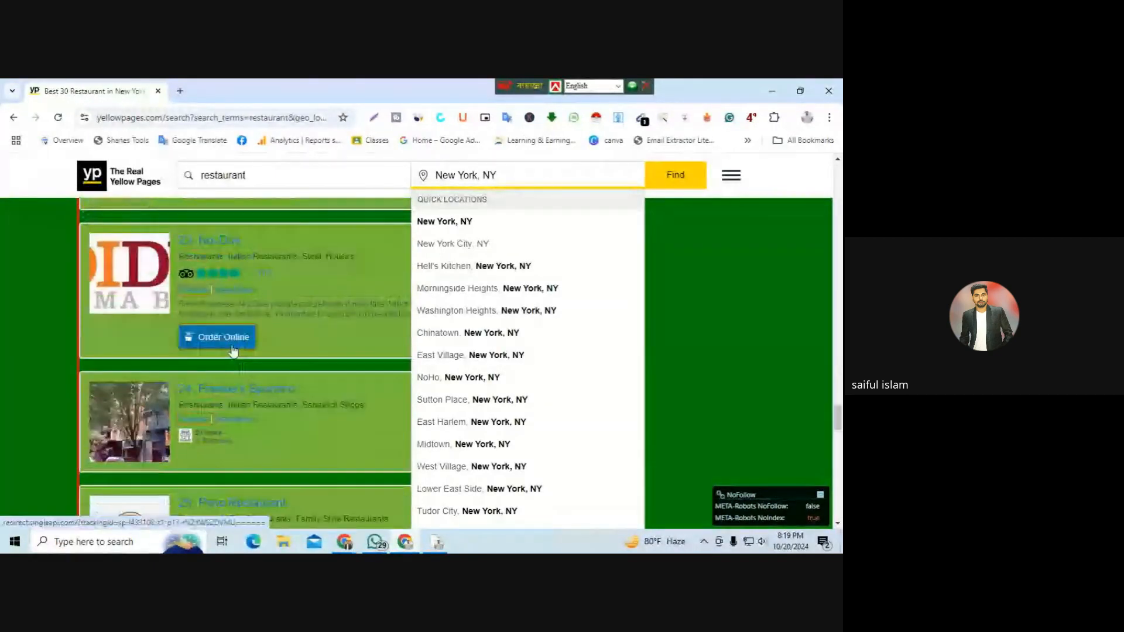
scroll(234, 345, down, 12)
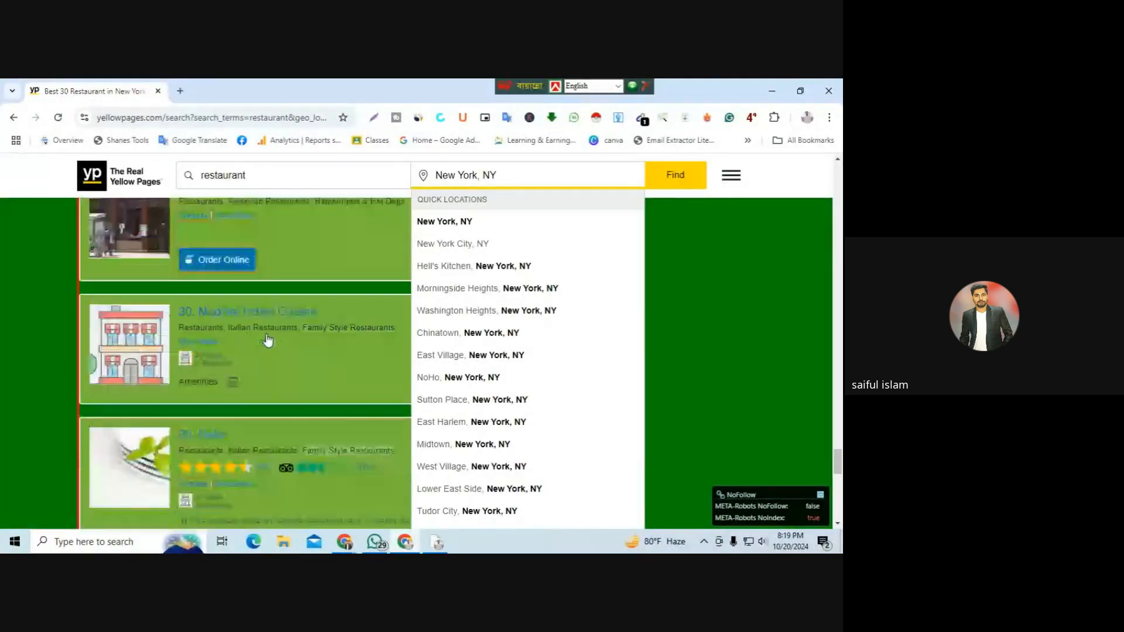
scroll(267, 340, down, 2)
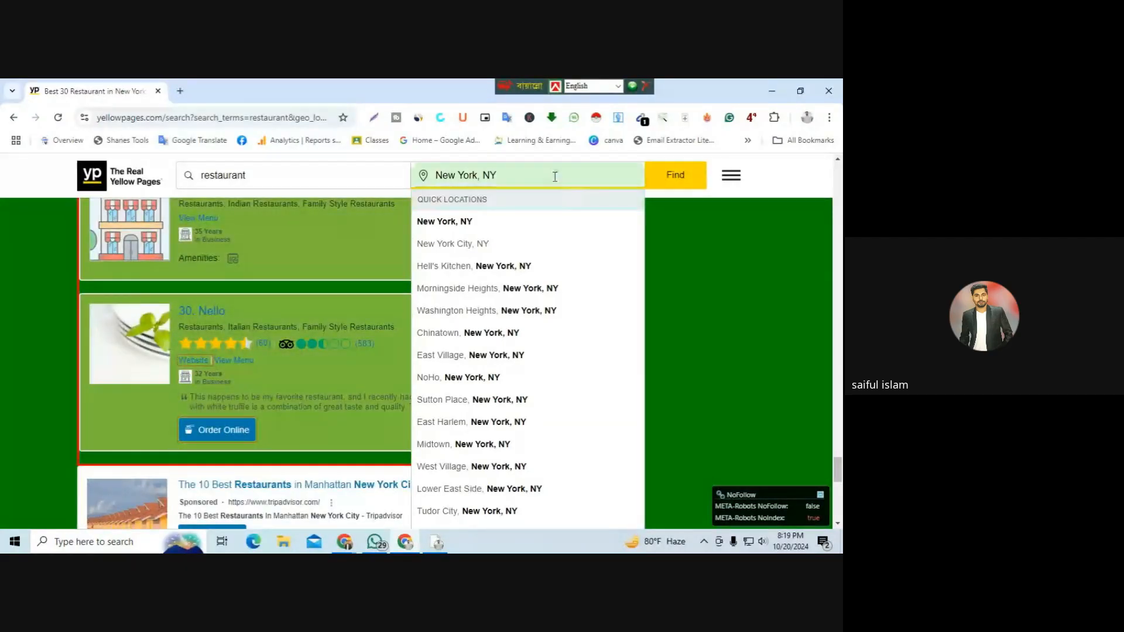
drag(501, 175, 429, 178)
key(BackSpace)
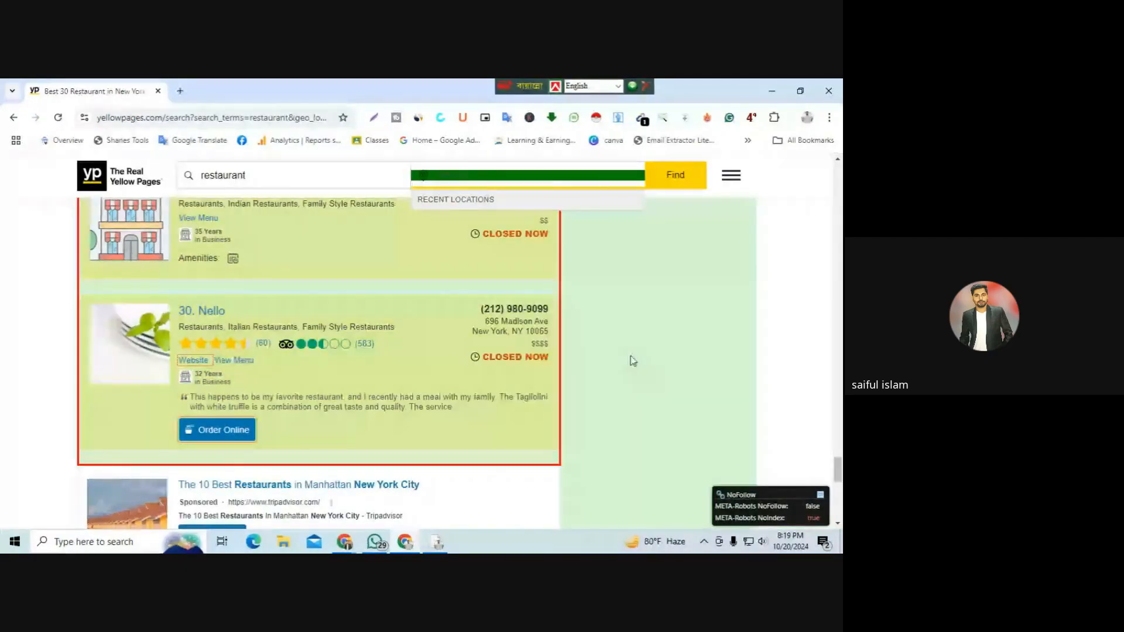
scroll(442, 434, down, 2)
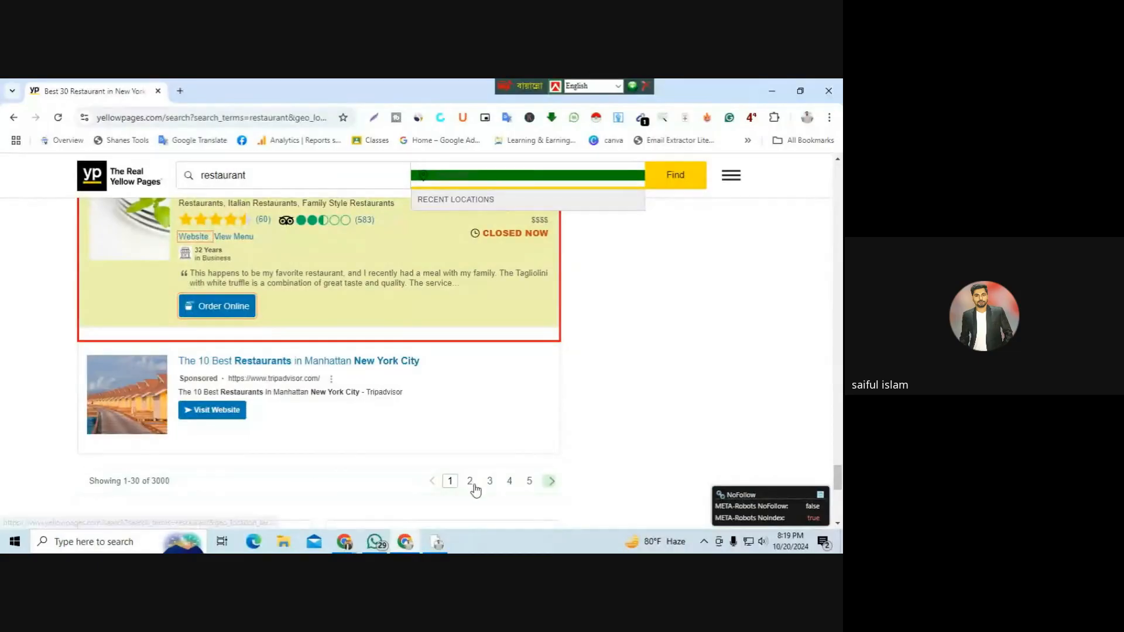
click(471, 486)
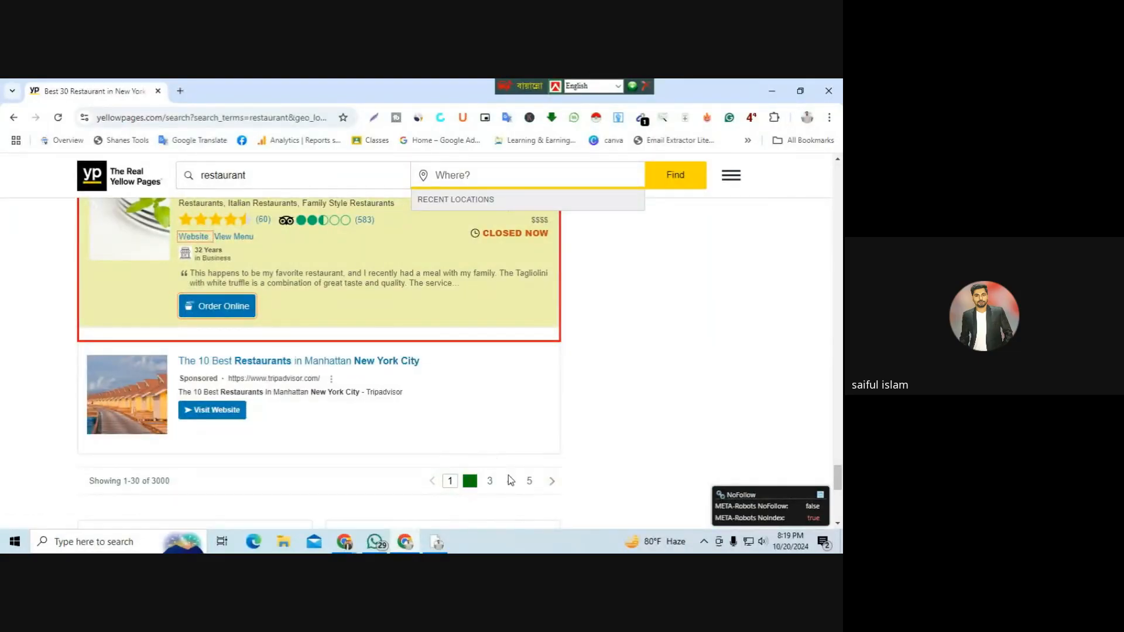
click(438, 543)
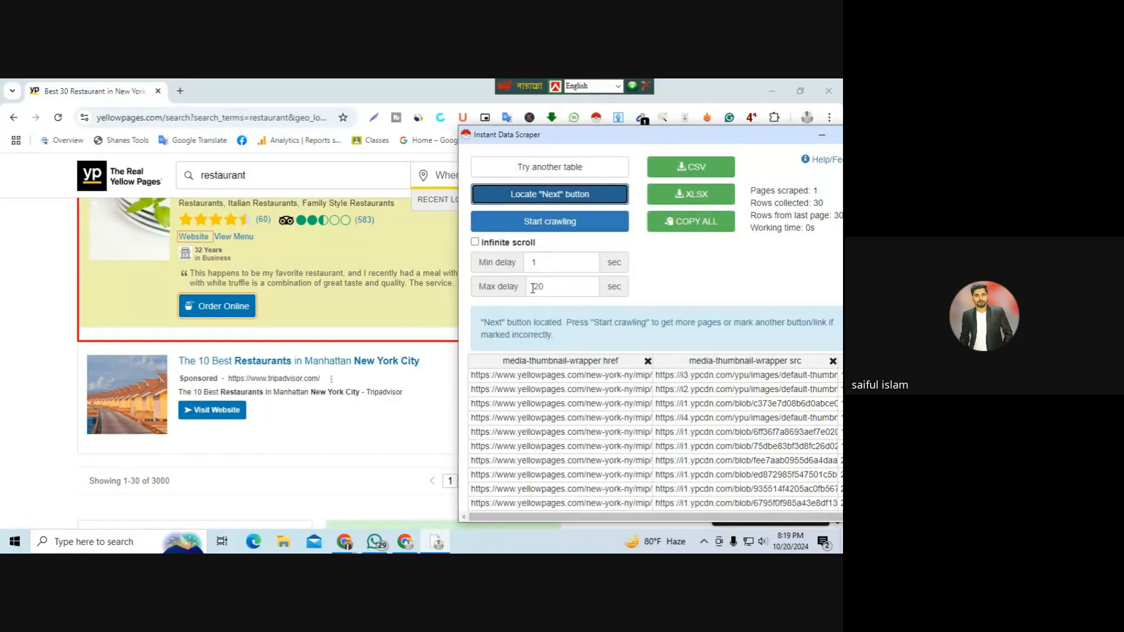
- Start crawling the restaurant result pages and reposition and narrow the scraper window so the listings stay visible beside it
click(555, 222)
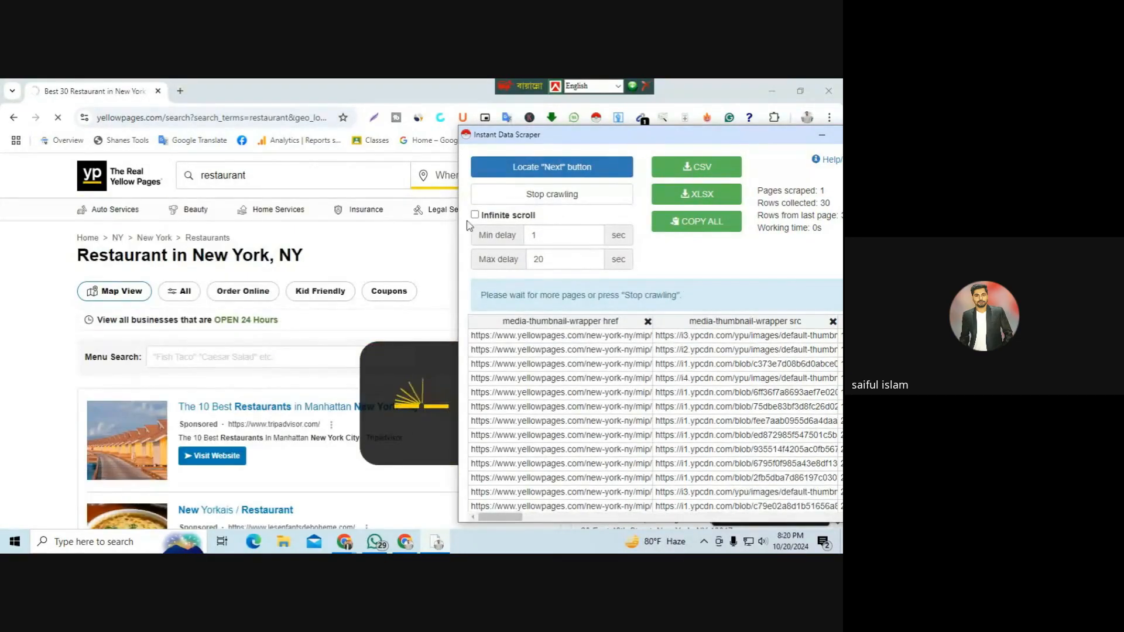
drag(520, 141, 587, 143)
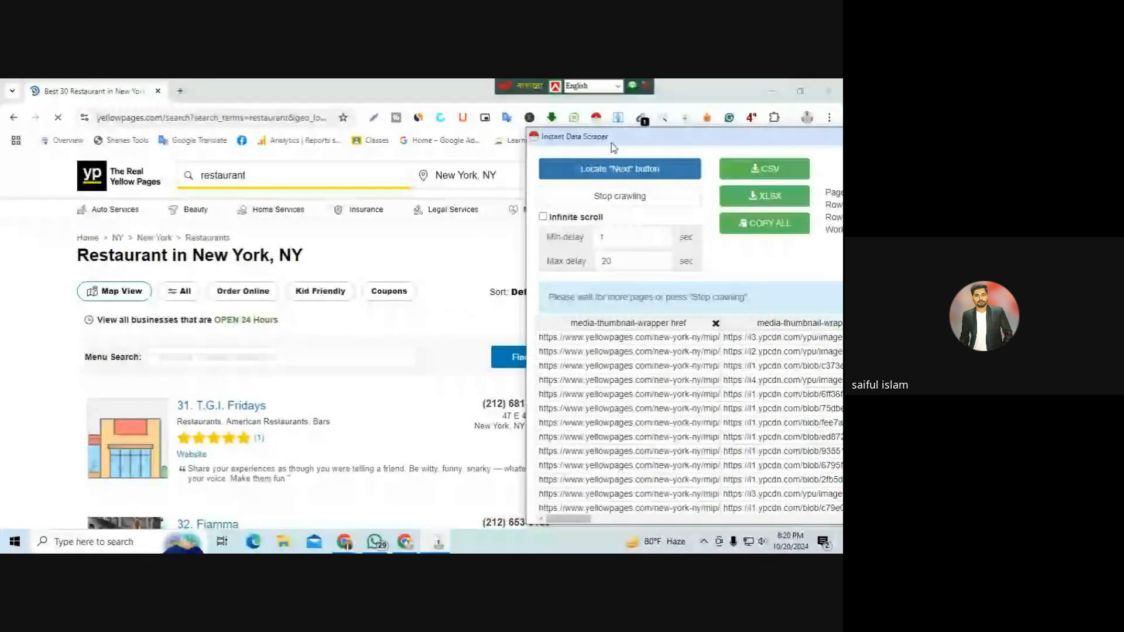
drag(613, 147, 475, 149)
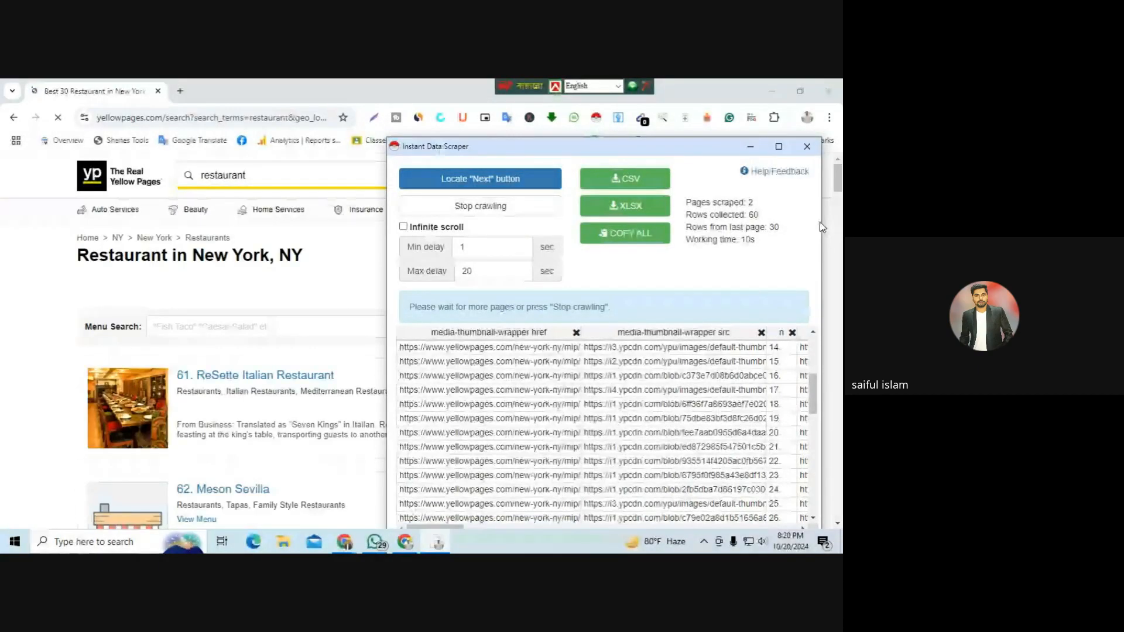
drag(821, 227, 758, 231)
drag(387, 252, 400, 252)
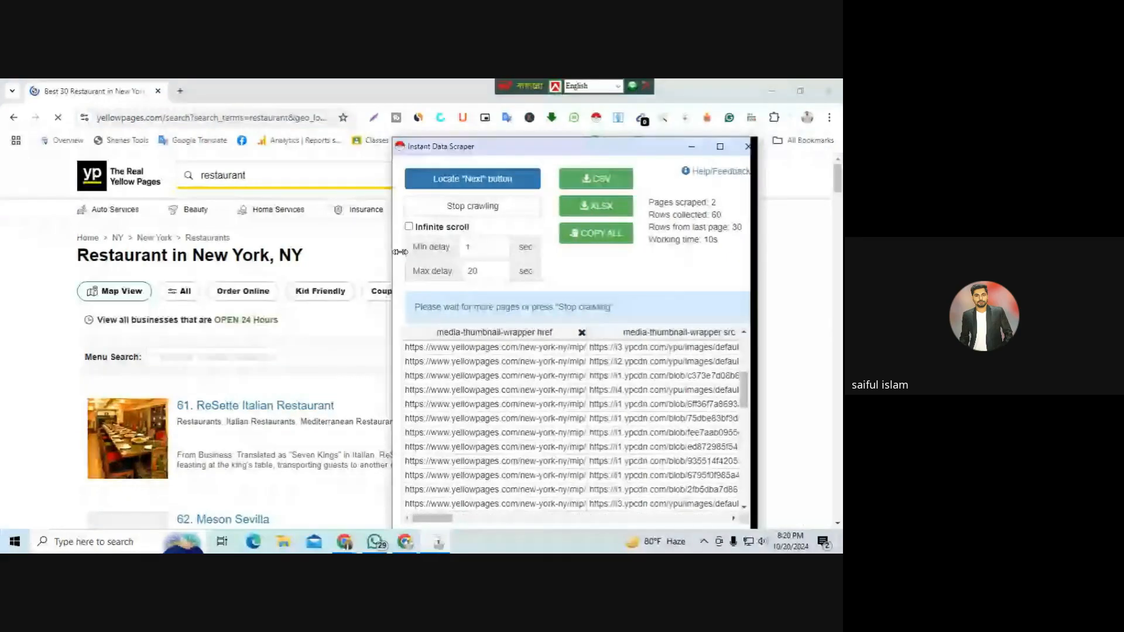
drag(401, 252, 478, 252)
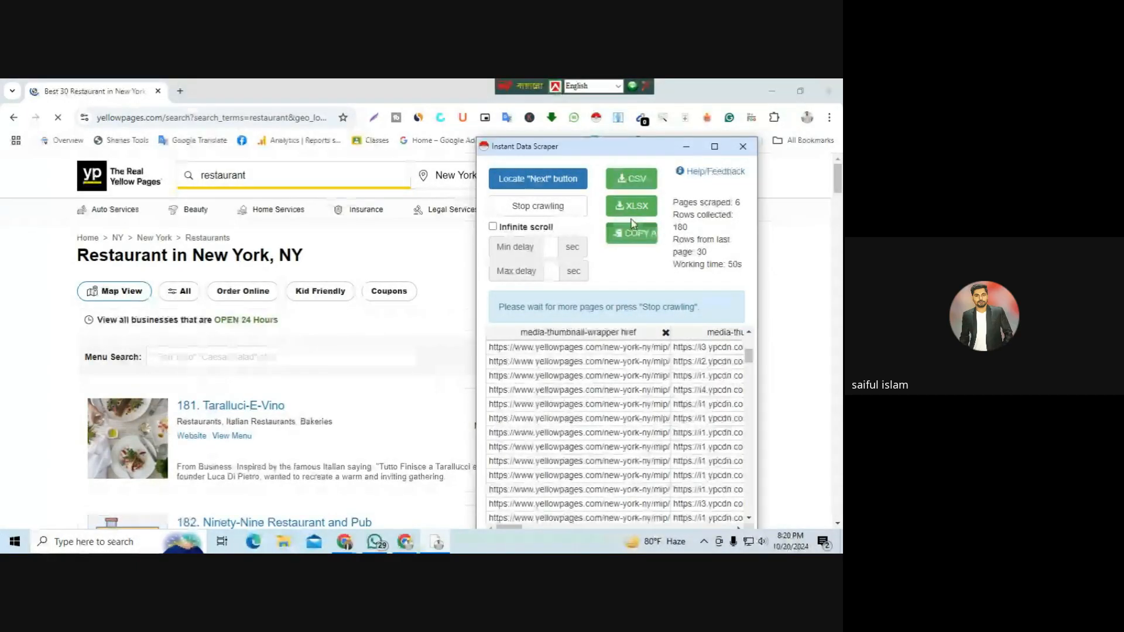
- Stop the crawl, widen the scraper window and download the collected restaurant data as an XLSX file
click(541, 213)
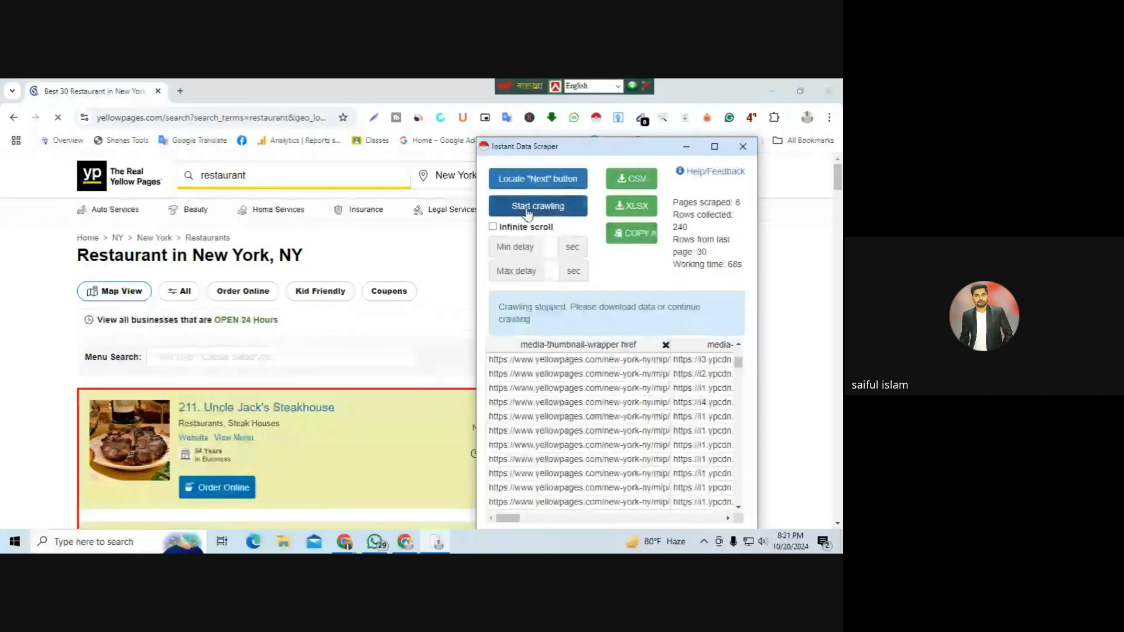
drag(475, 217, 371, 226)
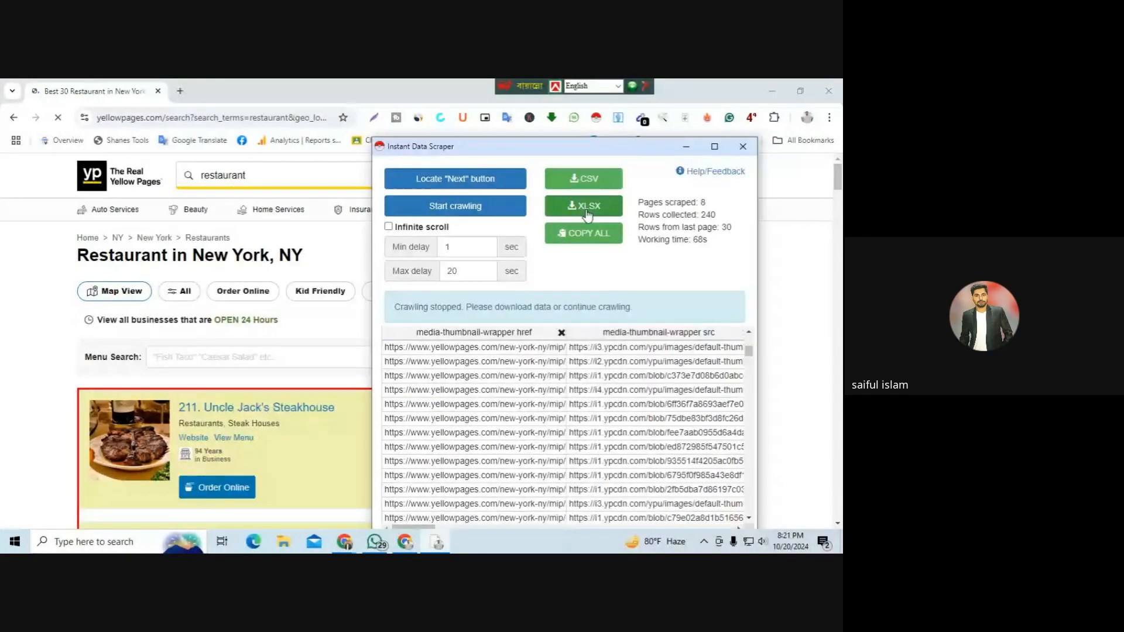
click(590, 211)
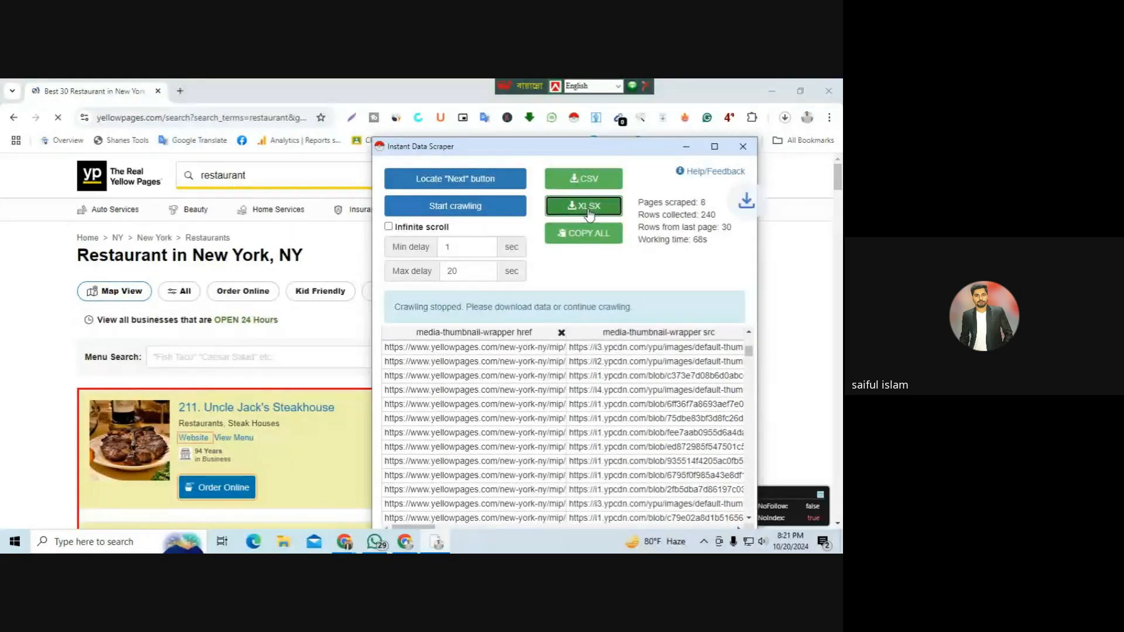
- Show the downloaded yellowpages.xlsx in its folder and open it with Internet Explorer as the default app for .xlsx files
click(785, 118)
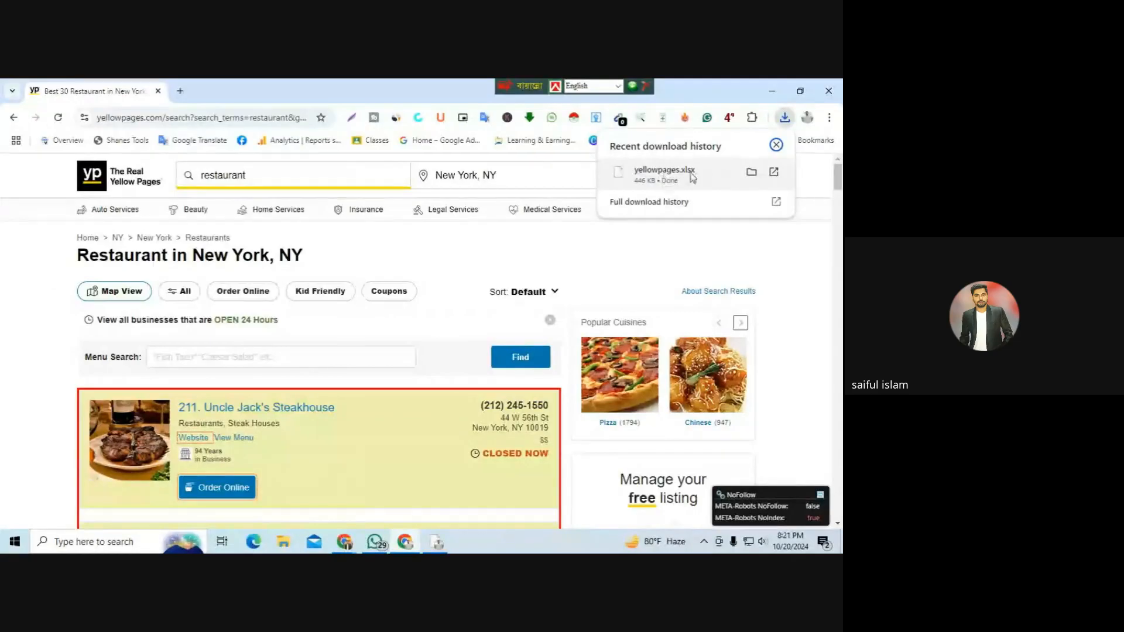
click(751, 172)
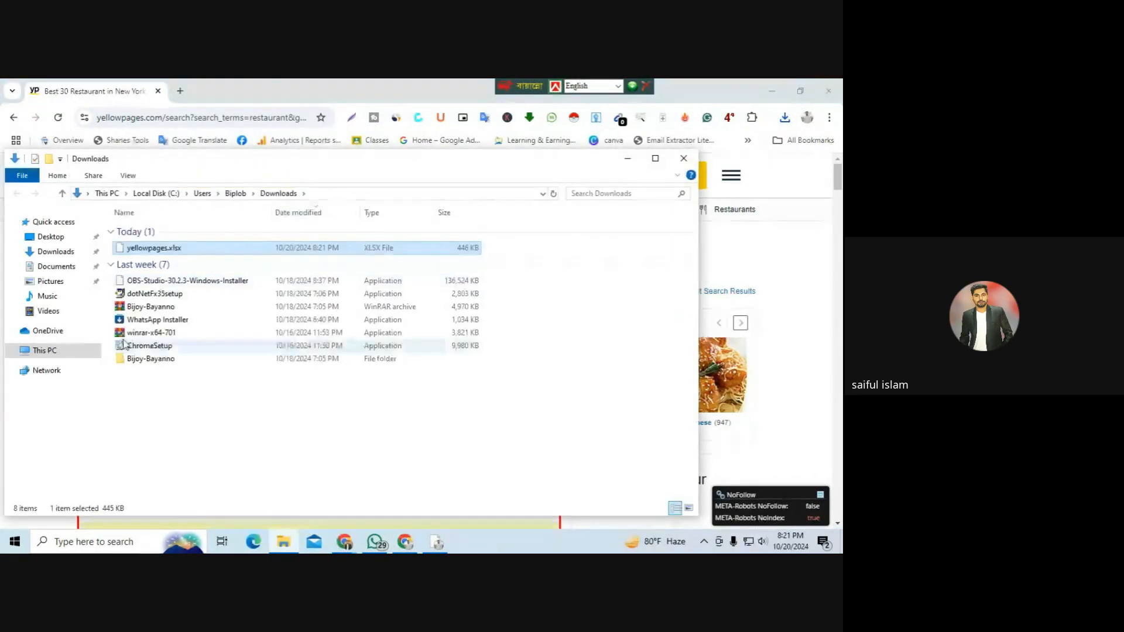
right_click(168, 253)
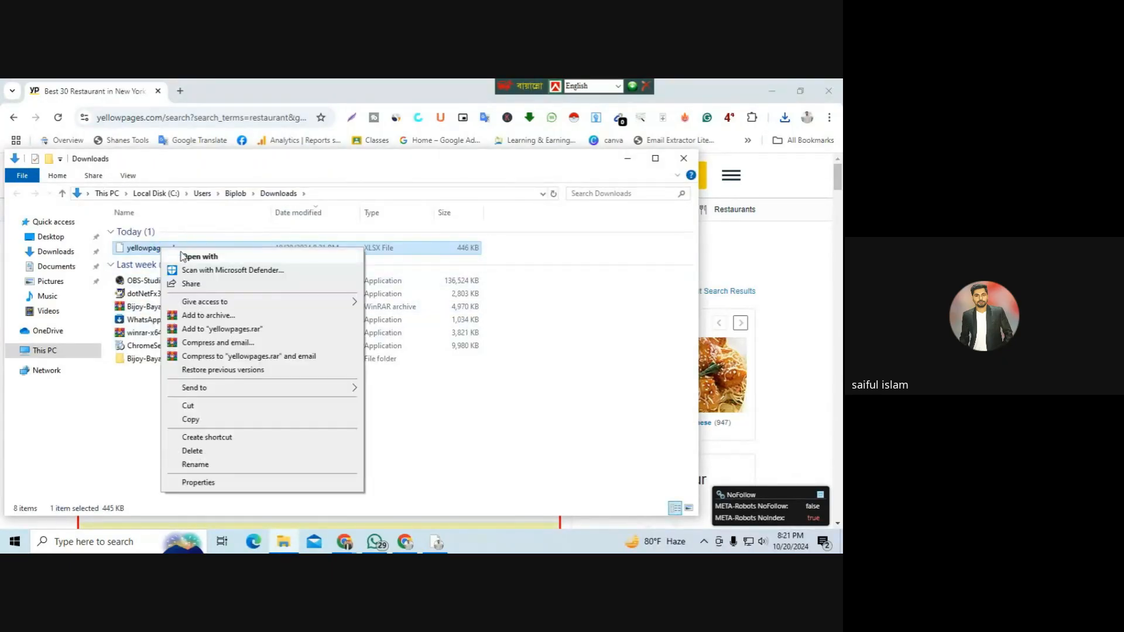
click(214, 258)
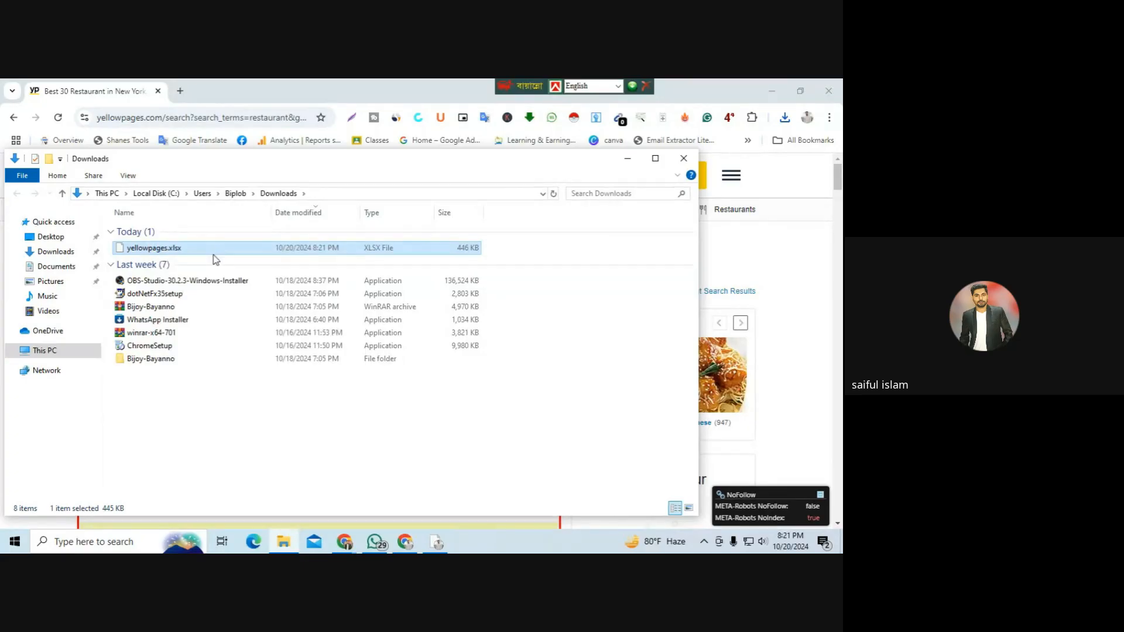
click(339, 278)
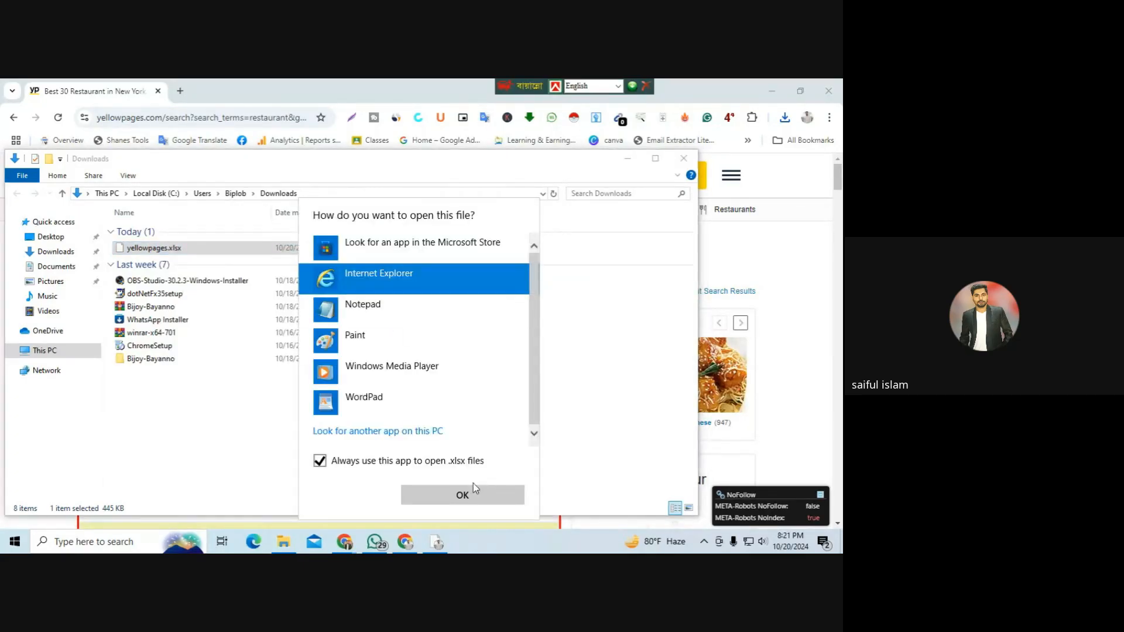
click(441, 492)
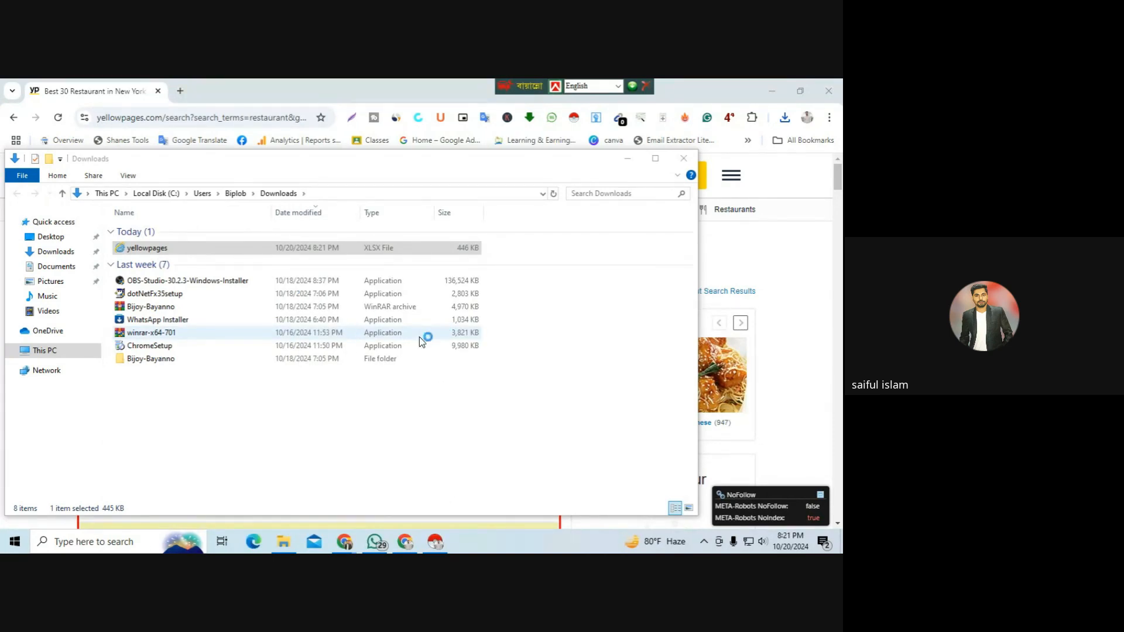
- Minimize the Downloads folder, dismiss the Internet Explorer retirement notice in Microsoft Edge and close Edge
click(619, 165)
click(619, 164)
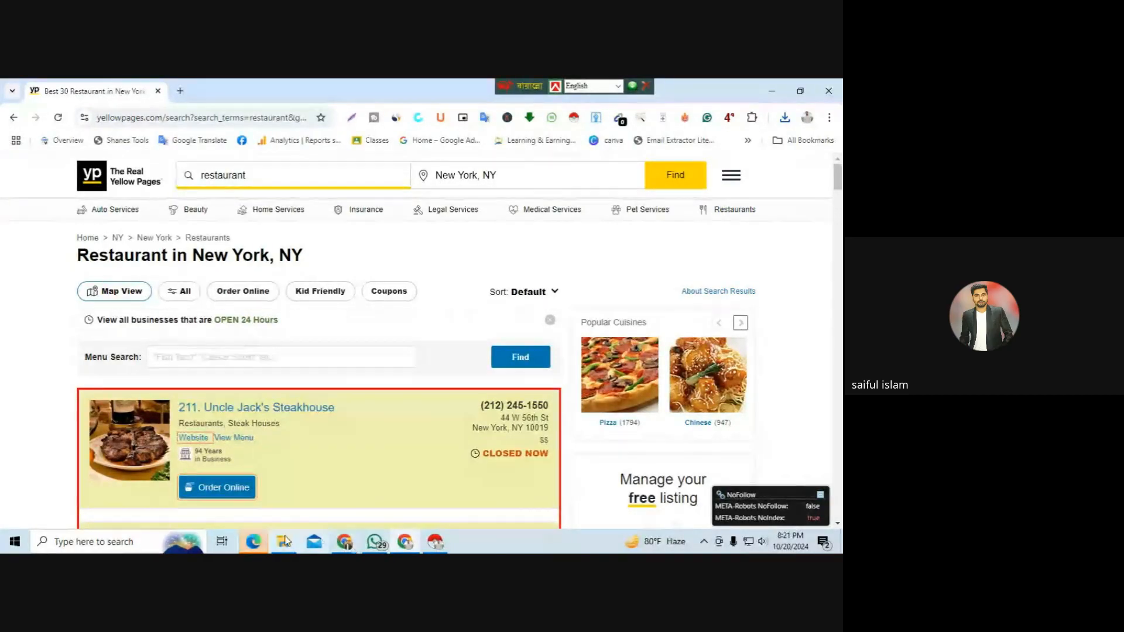
click(254, 541)
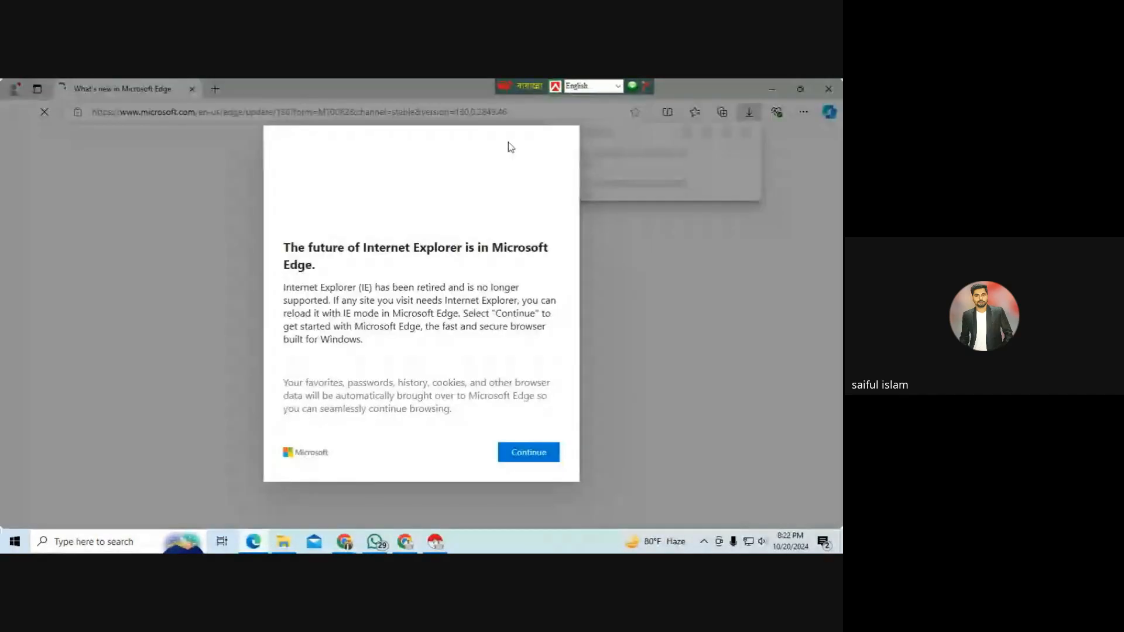
click(527, 453)
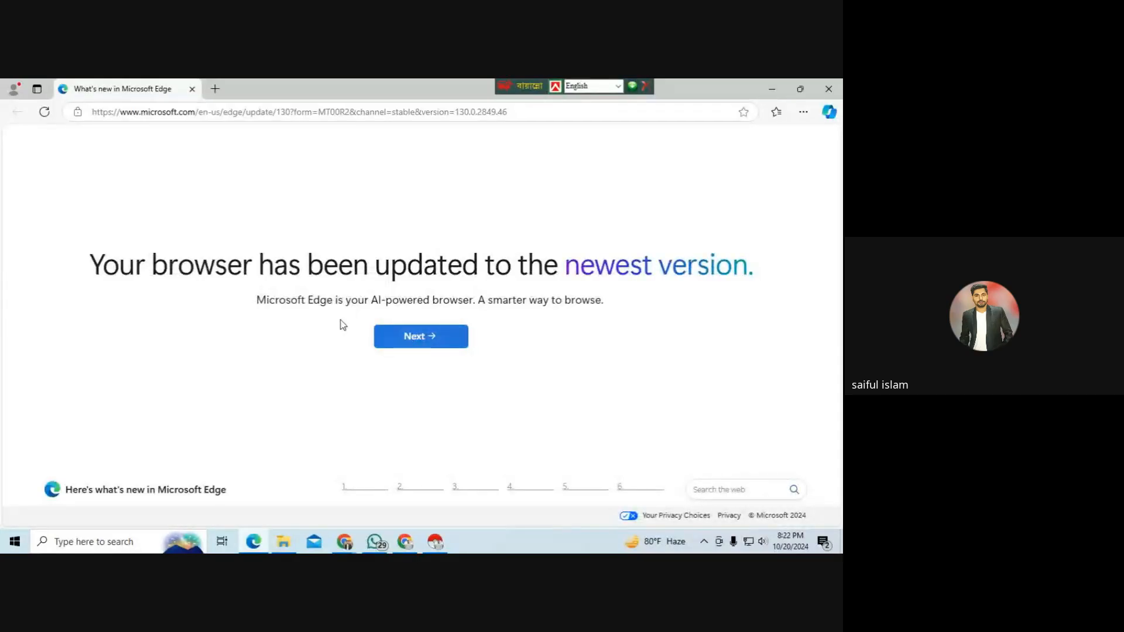
click(828, 89)
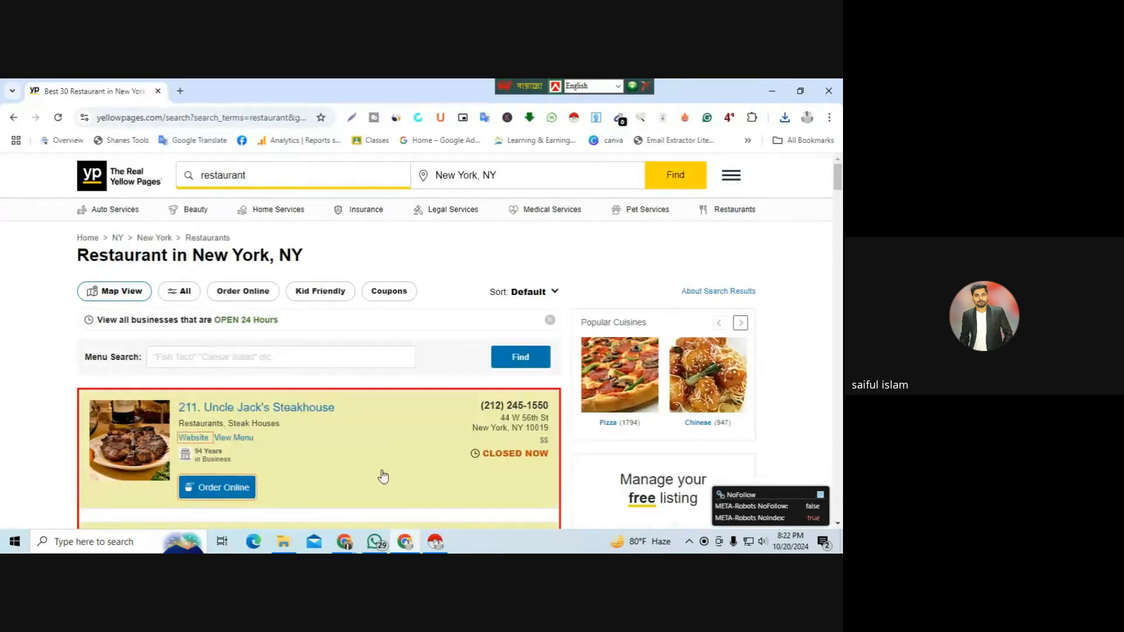
click(283, 543)
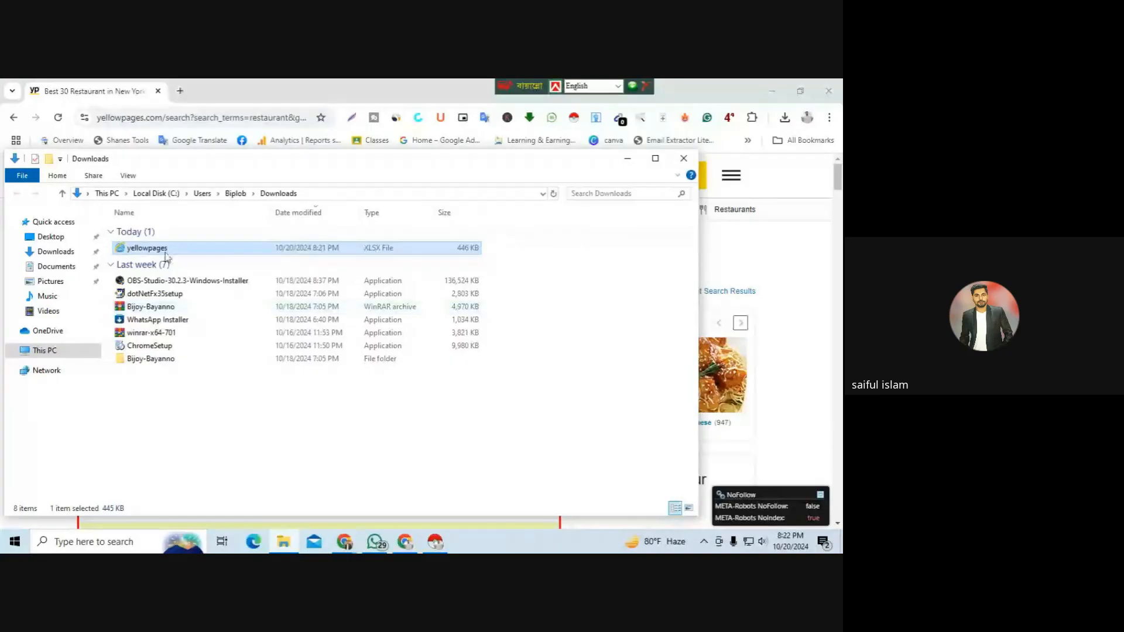
right_click(167, 253)
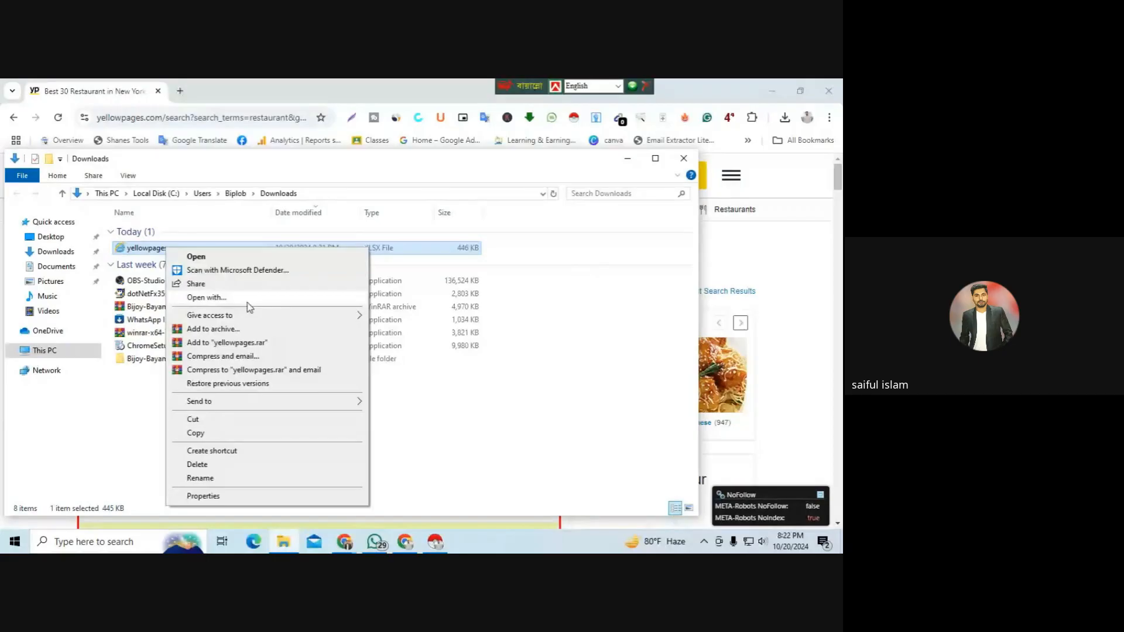
click(249, 302)
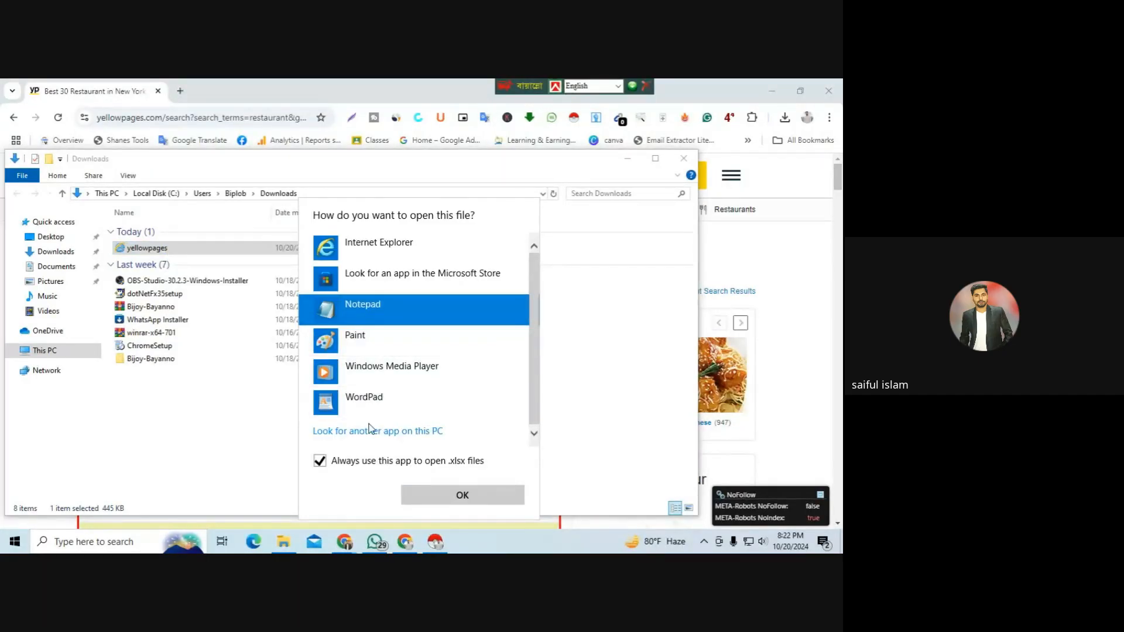
click(580, 410)
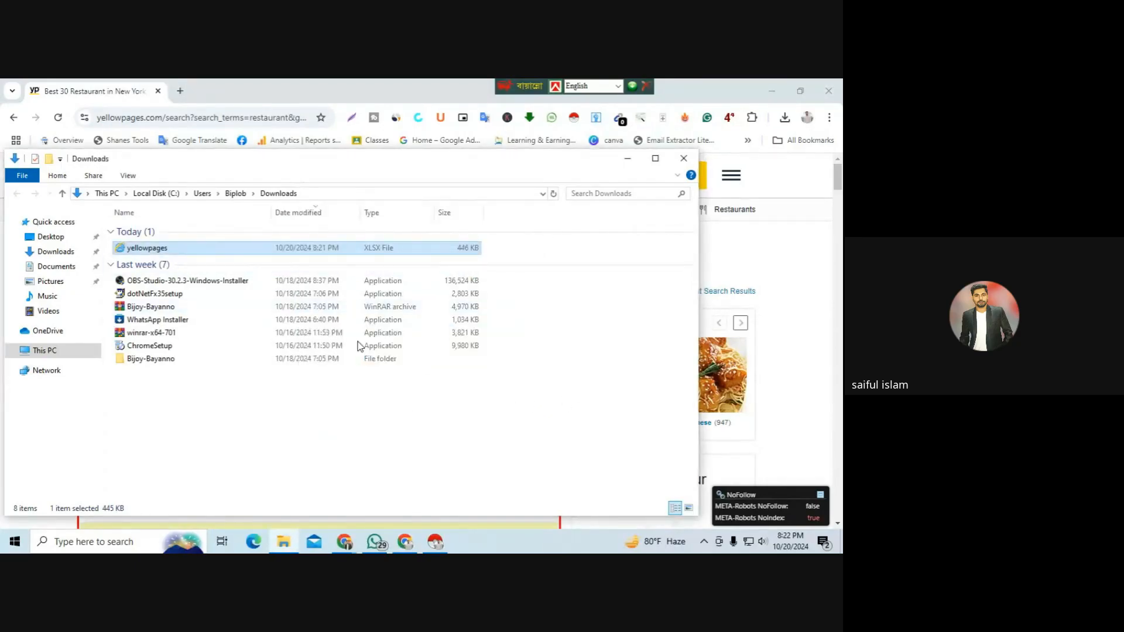
- Switch to the Google Meet call window and check the in-call messages
click(354, 547)
click(276, 492)
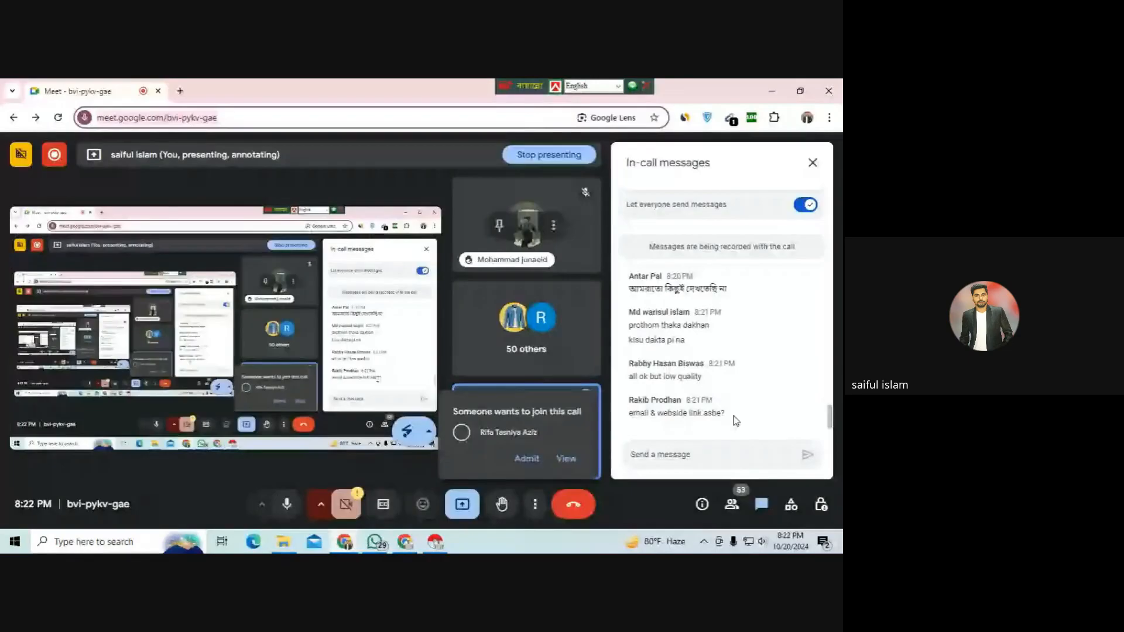
- Admit the waiting participant to the Meet call and read through the earlier and newest in-call messages
click(526, 459)
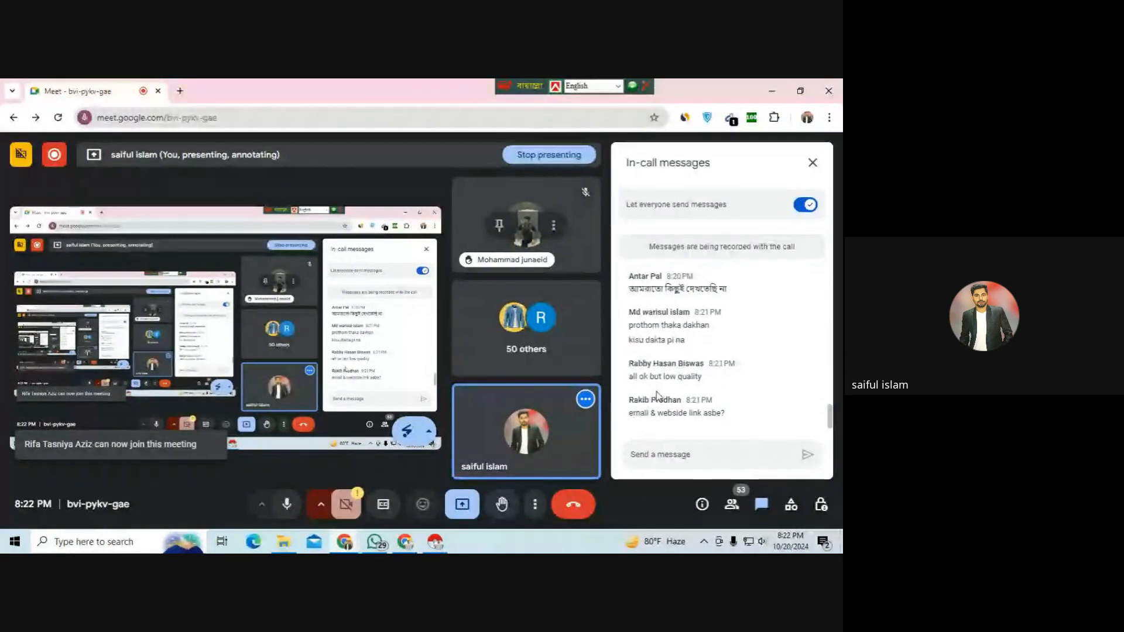
scroll(657, 396, up, 2)
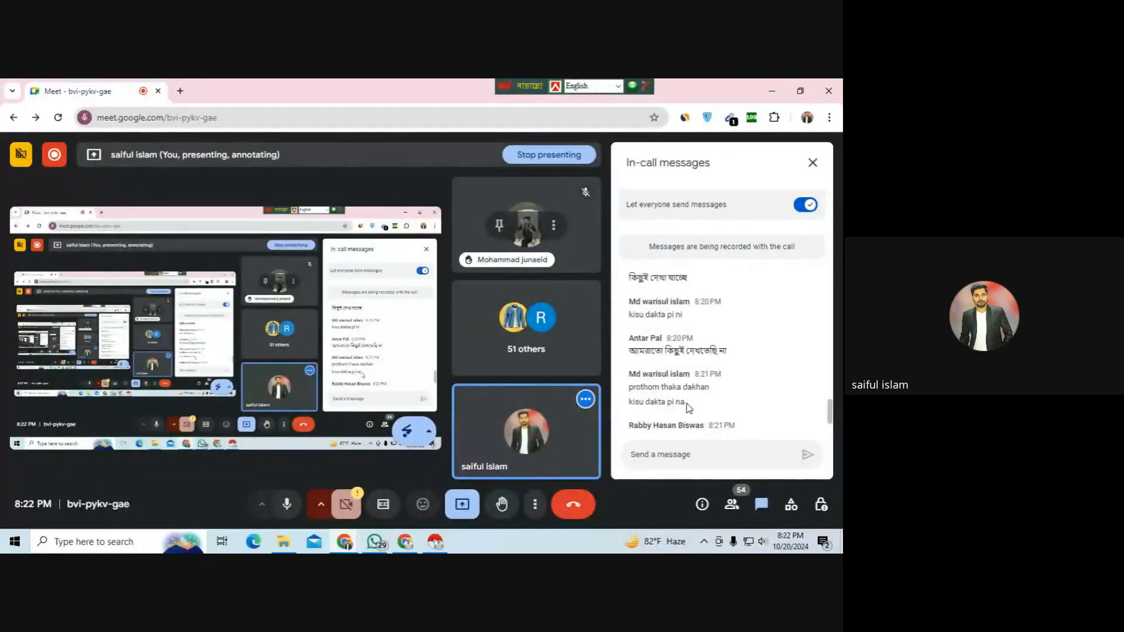
scroll(689, 408, up, 3)
scroll(685, 408, down, 5)
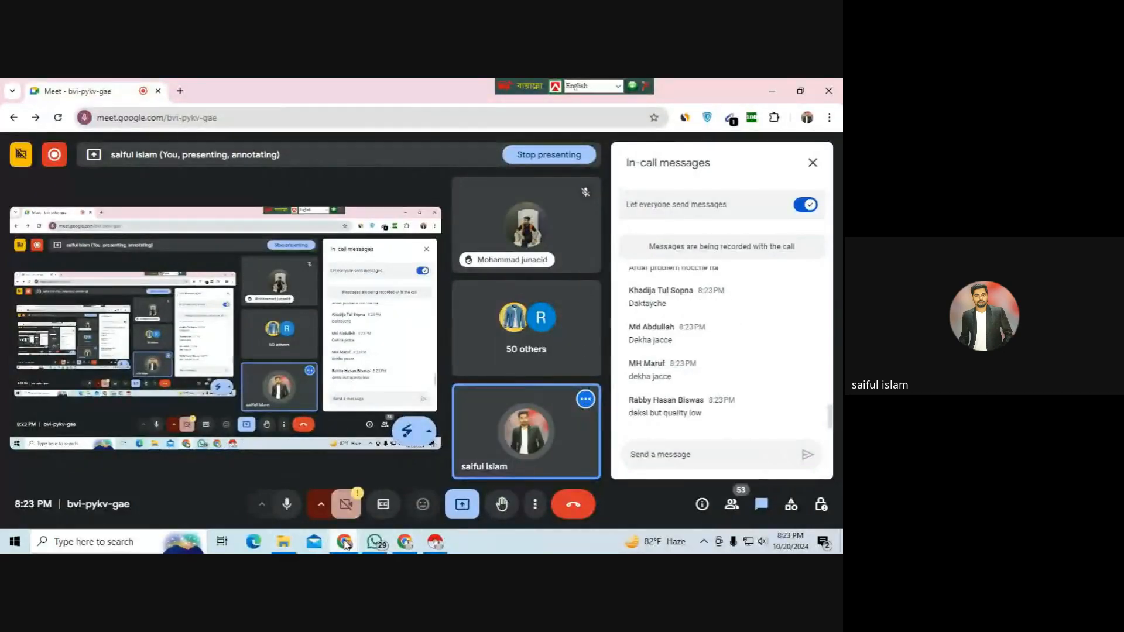
- Open Google Drive from the Google apps list in a new browser tab beside the Meet call
mouse_move(345, 541)
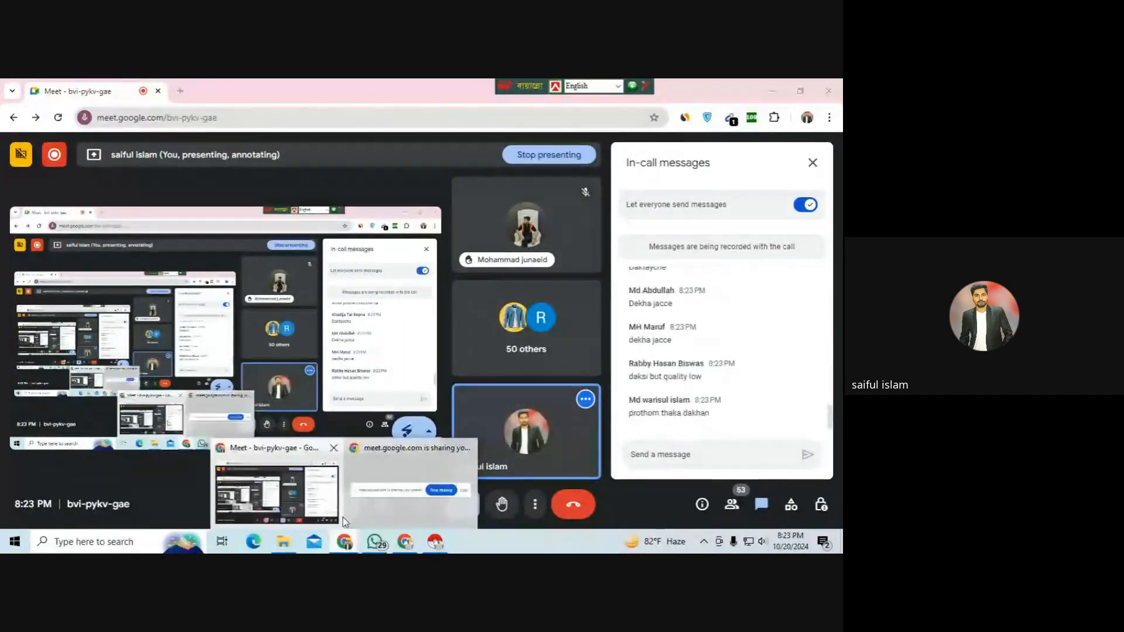
click(283, 490)
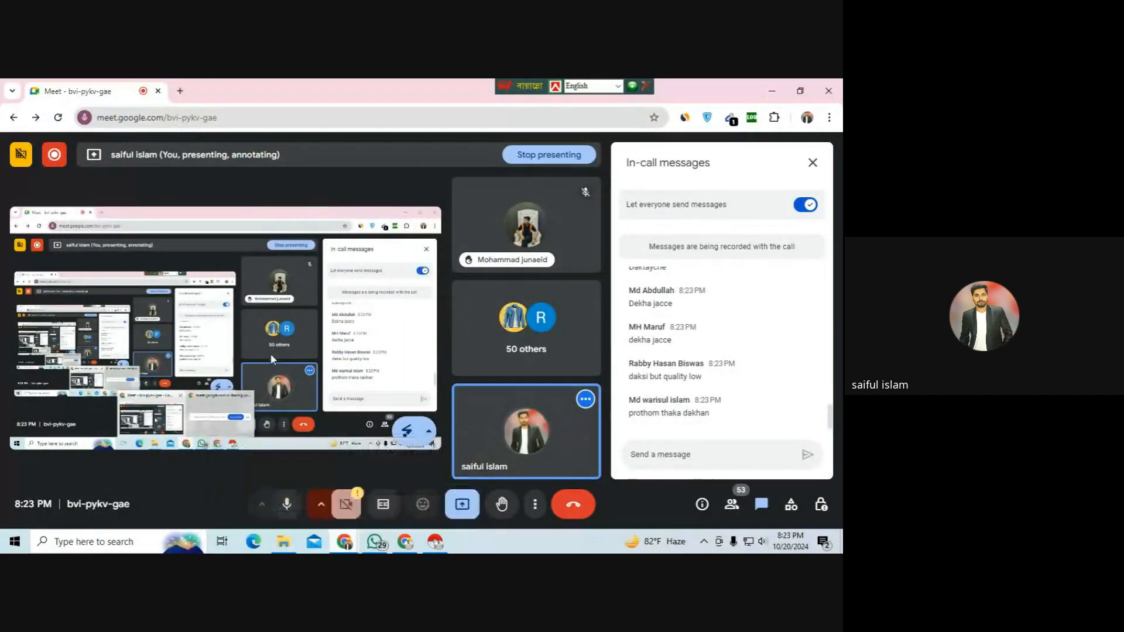
click(178, 89)
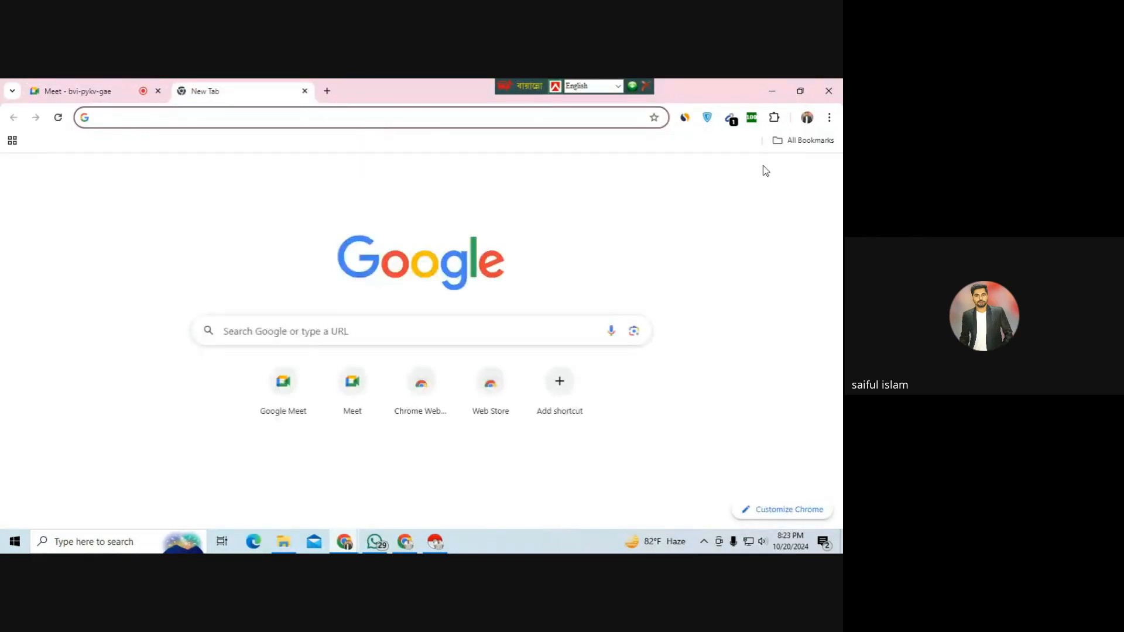
click(790, 180)
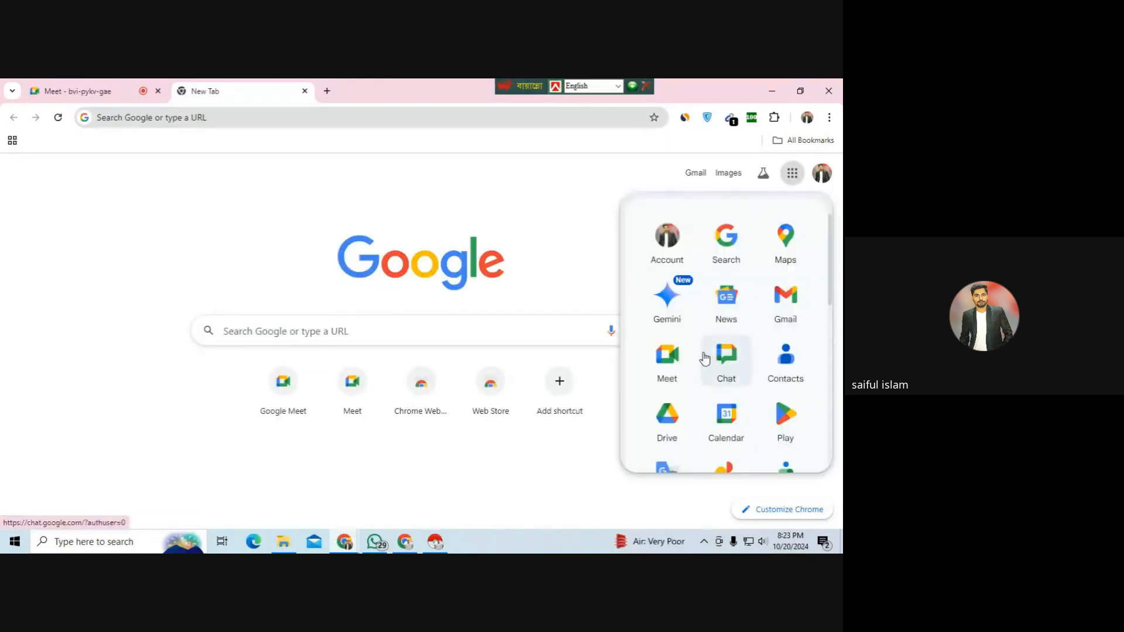
scroll(726, 357, down, 2)
click(671, 302)
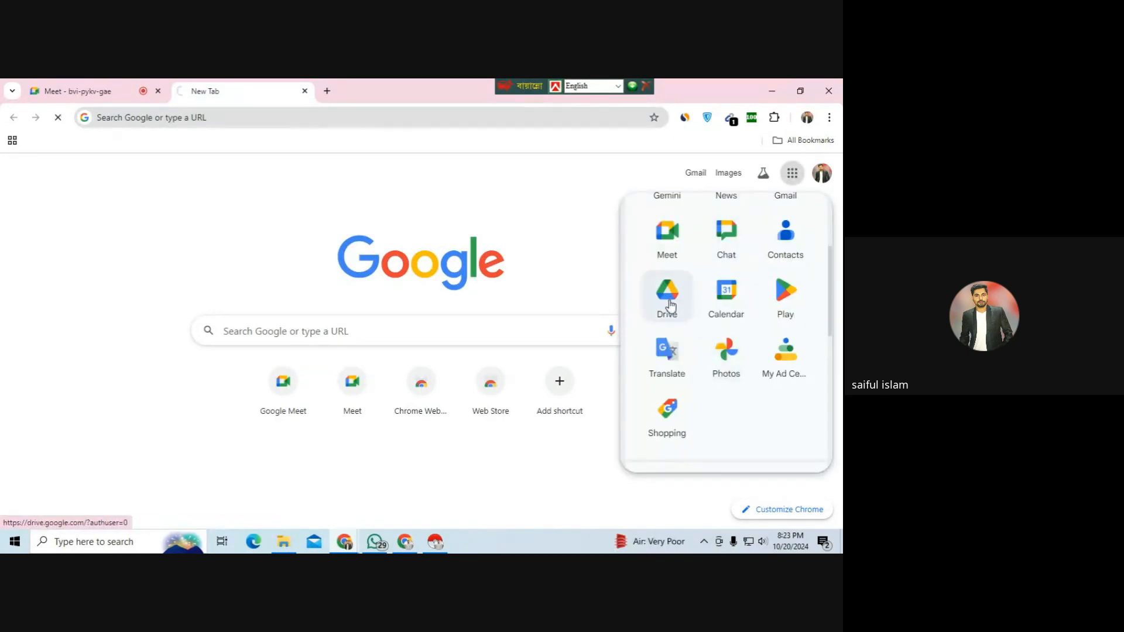
- Admit the next waiting participant in the Meet call and return to Google Drive
click(130, 89)
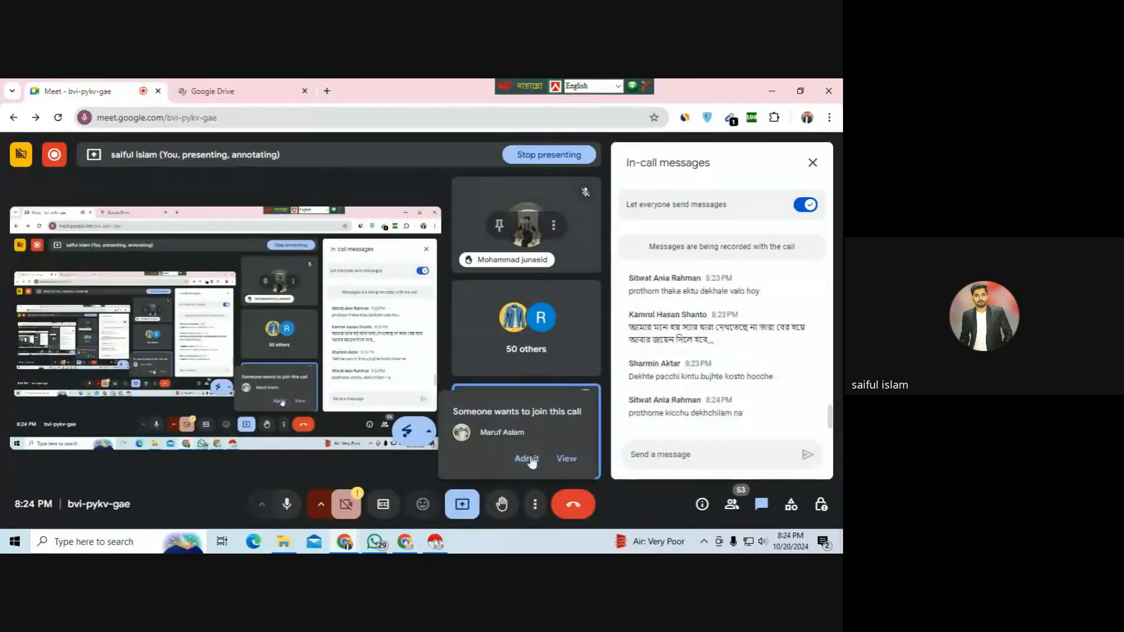
click(527, 459)
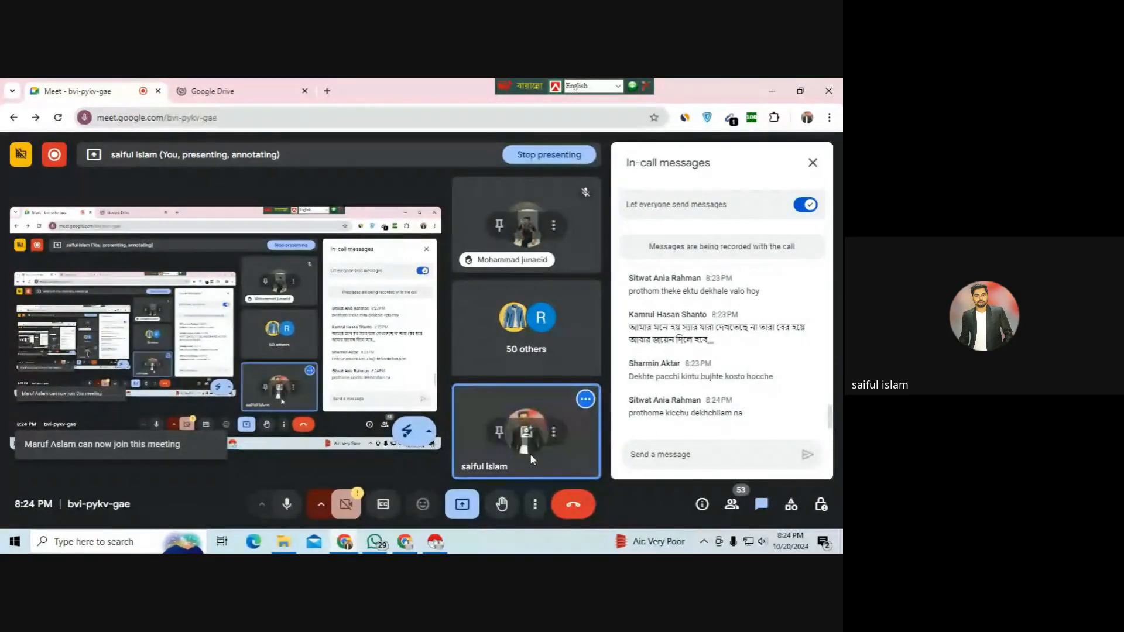
click(253, 86)
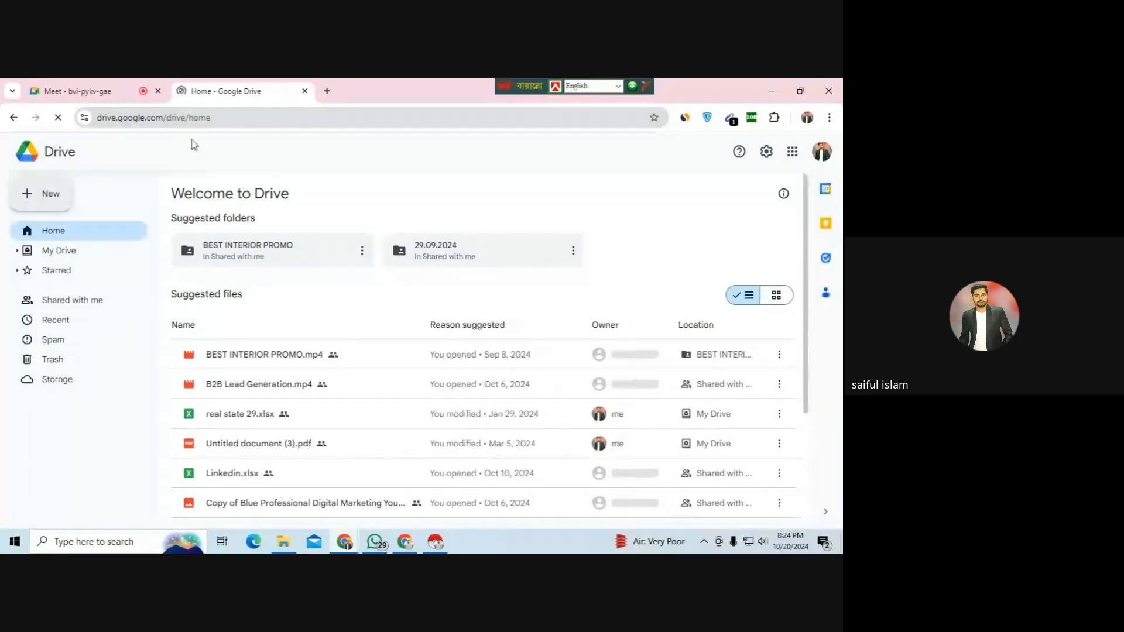
key(alt+c)
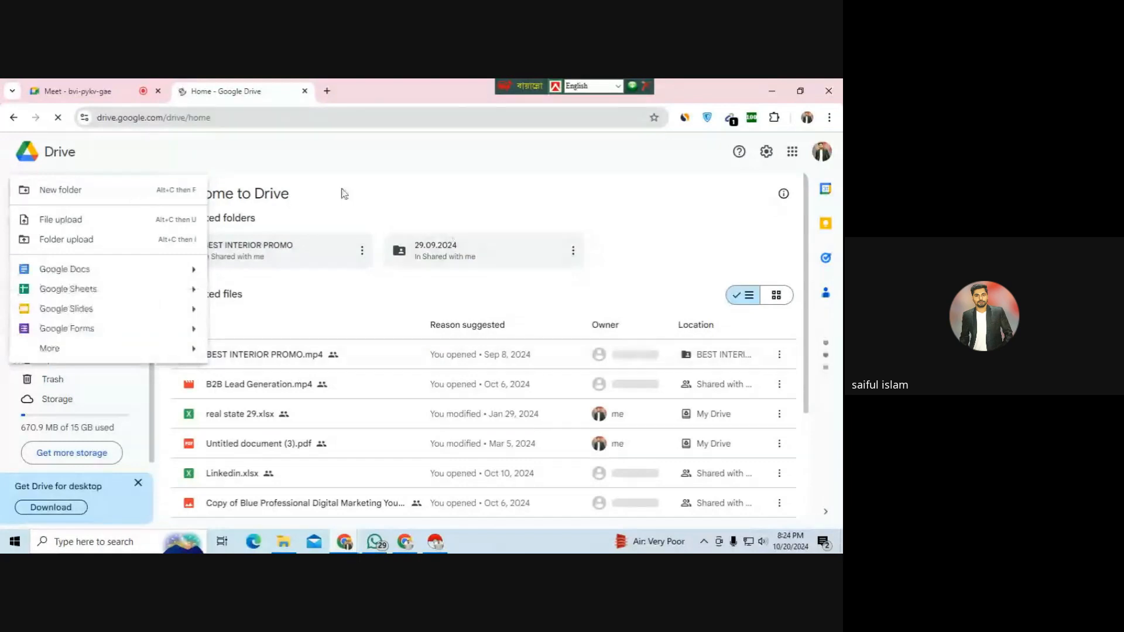
click(792, 153)
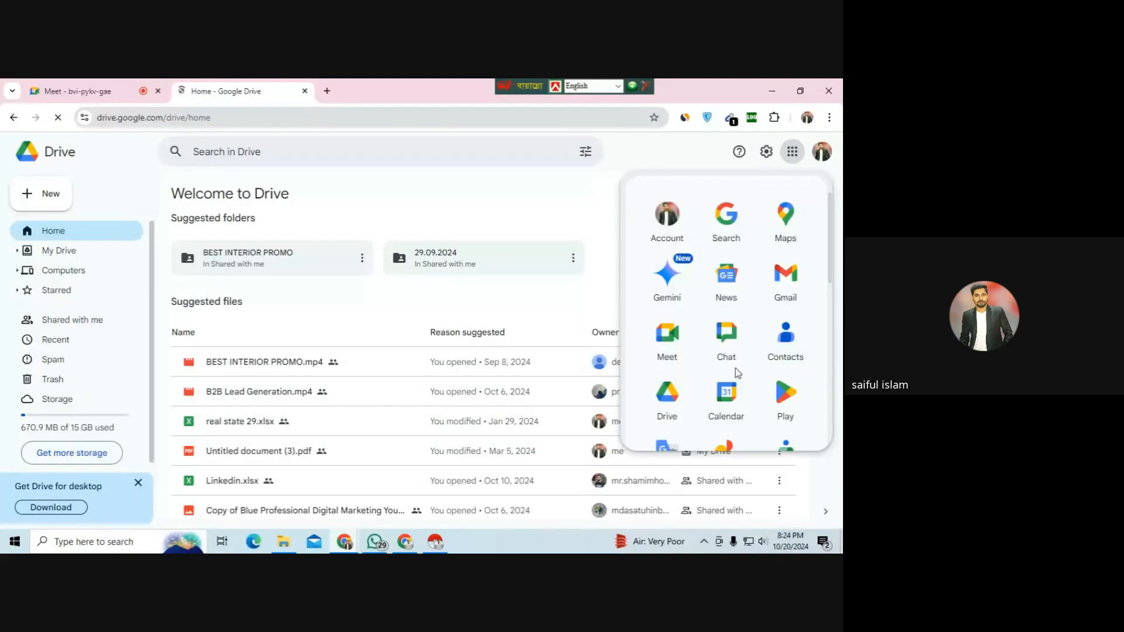
scroll(738, 373, down, 5)
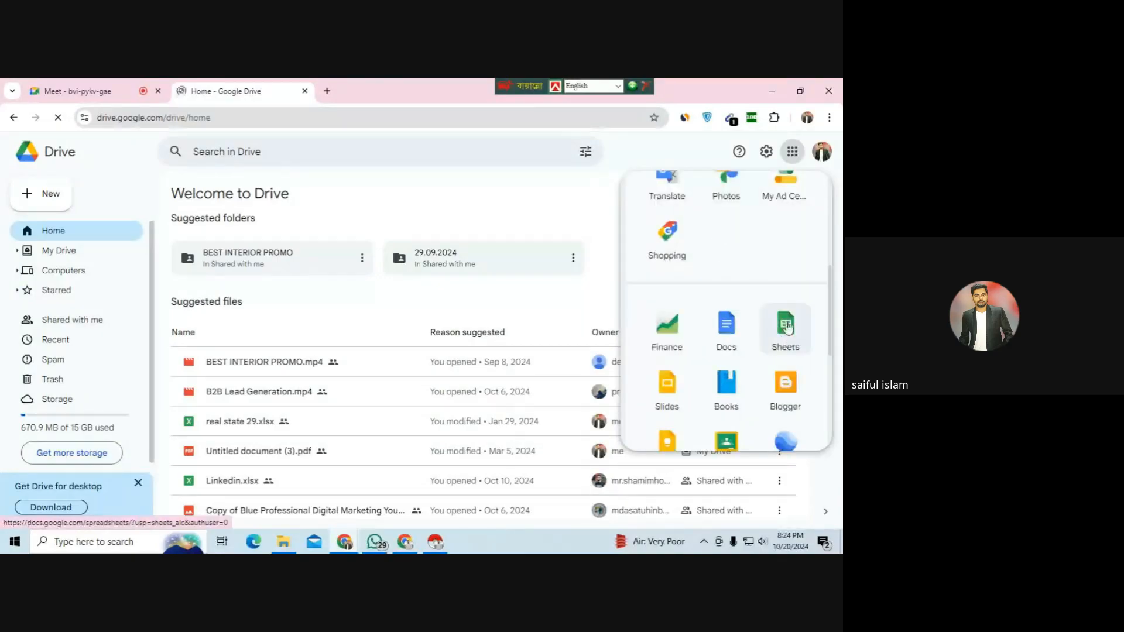
right_click(783, 333)
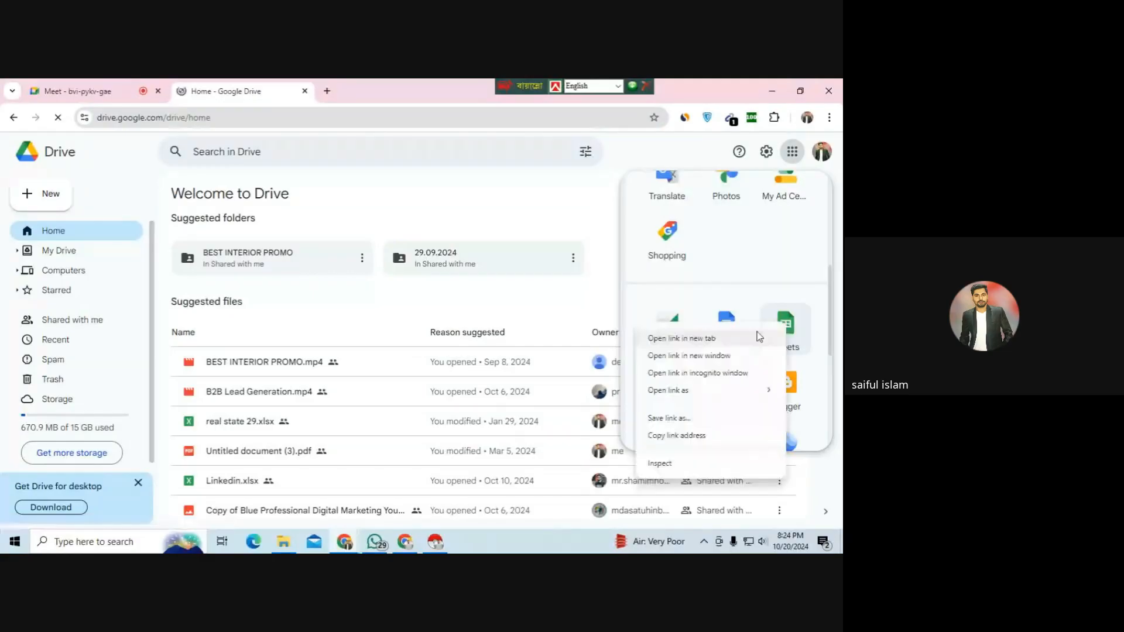
click(760, 338)
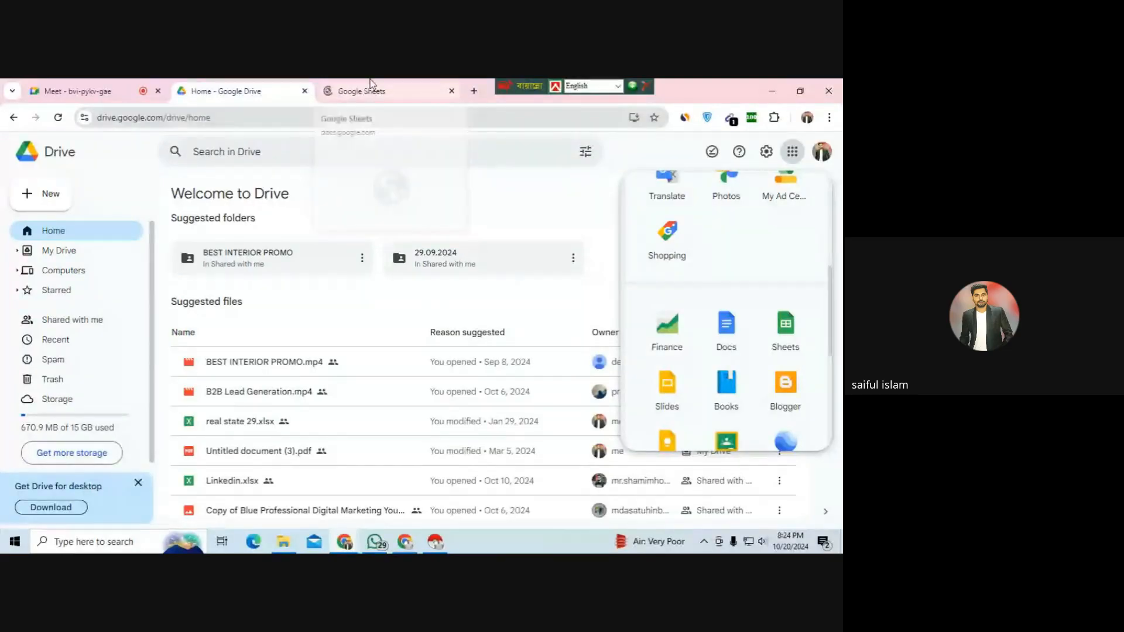
click(378, 94)
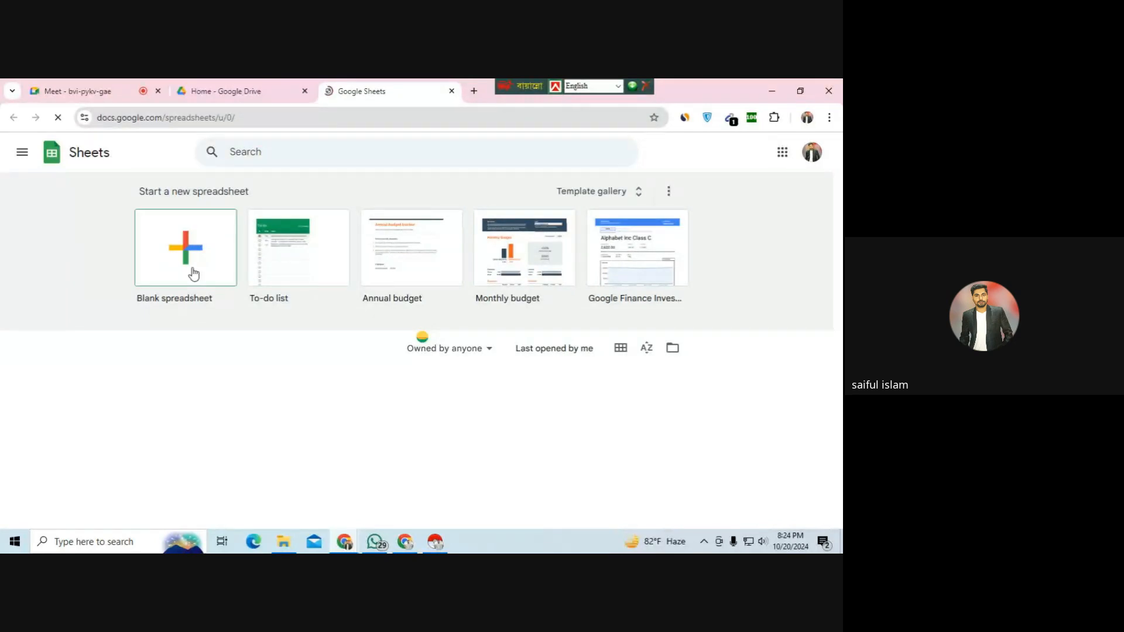
click(236, 93)
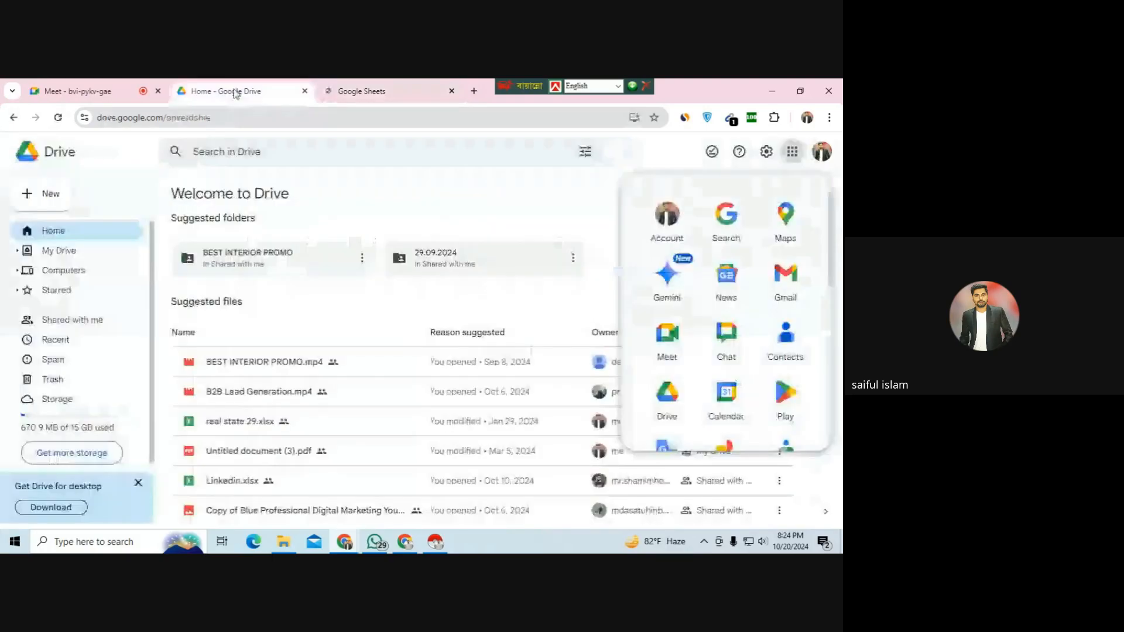
click(451, 91)
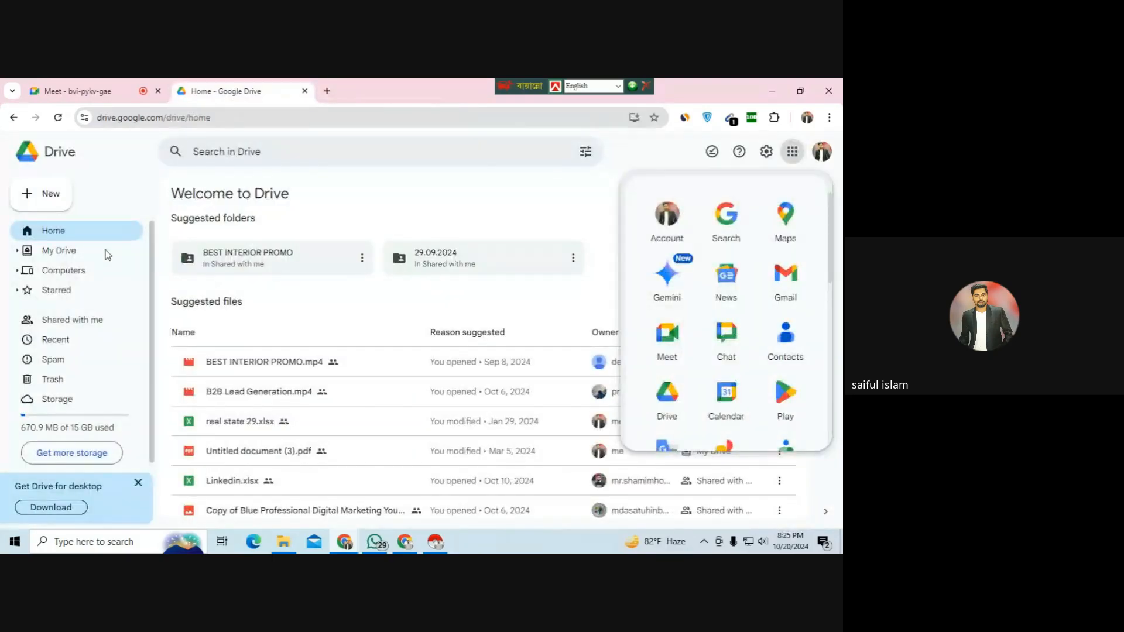
- Upload the yellowpages XLSX file from the Downloads folder to Google Drive and dismiss the offline sync notice
click(50, 196)
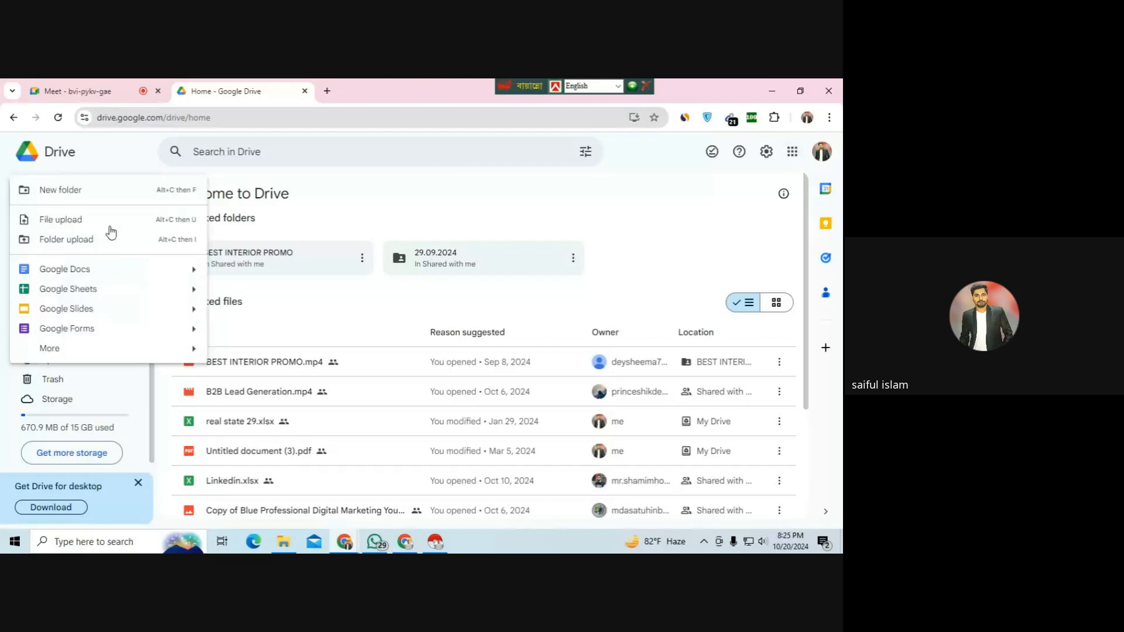
click(110, 227)
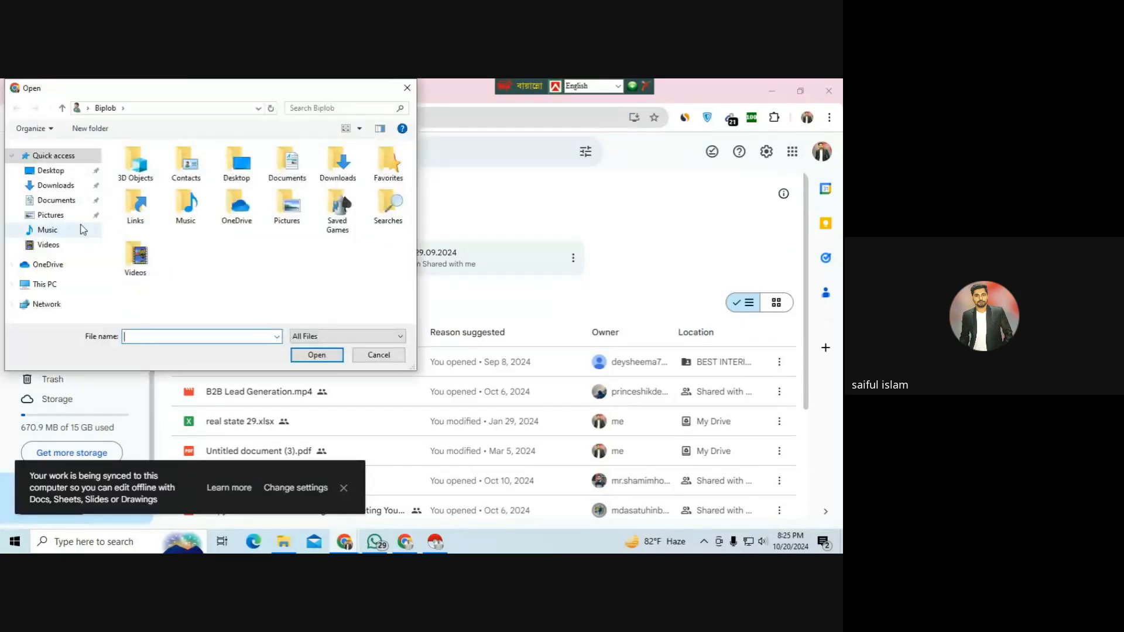
click(66, 191)
click(141, 183)
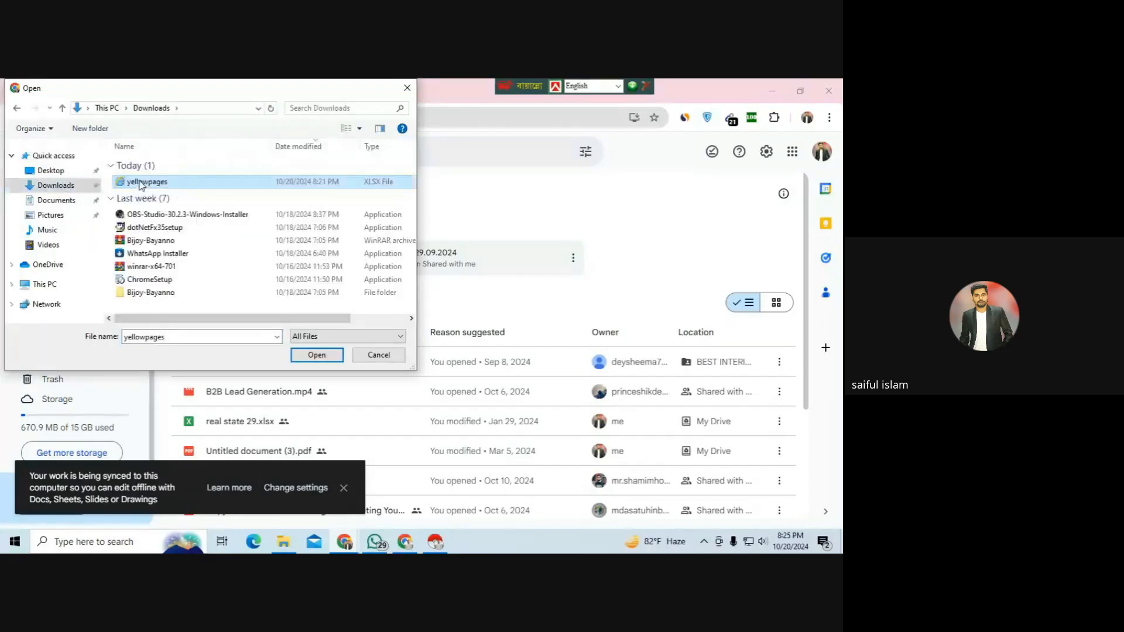
double_click(140, 182)
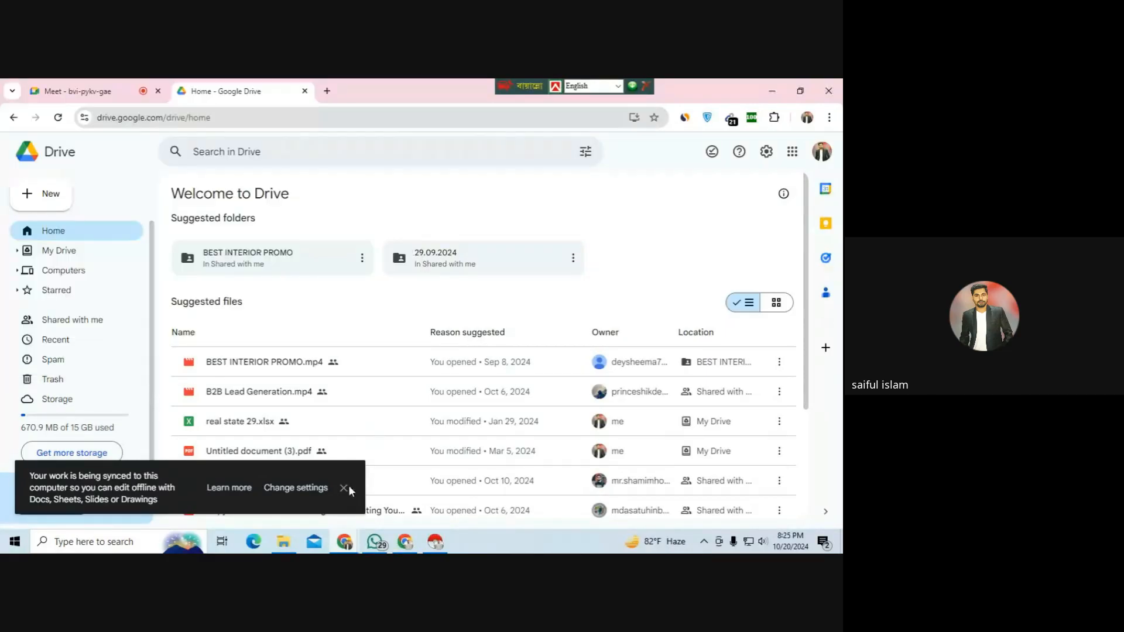
click(346, 487)
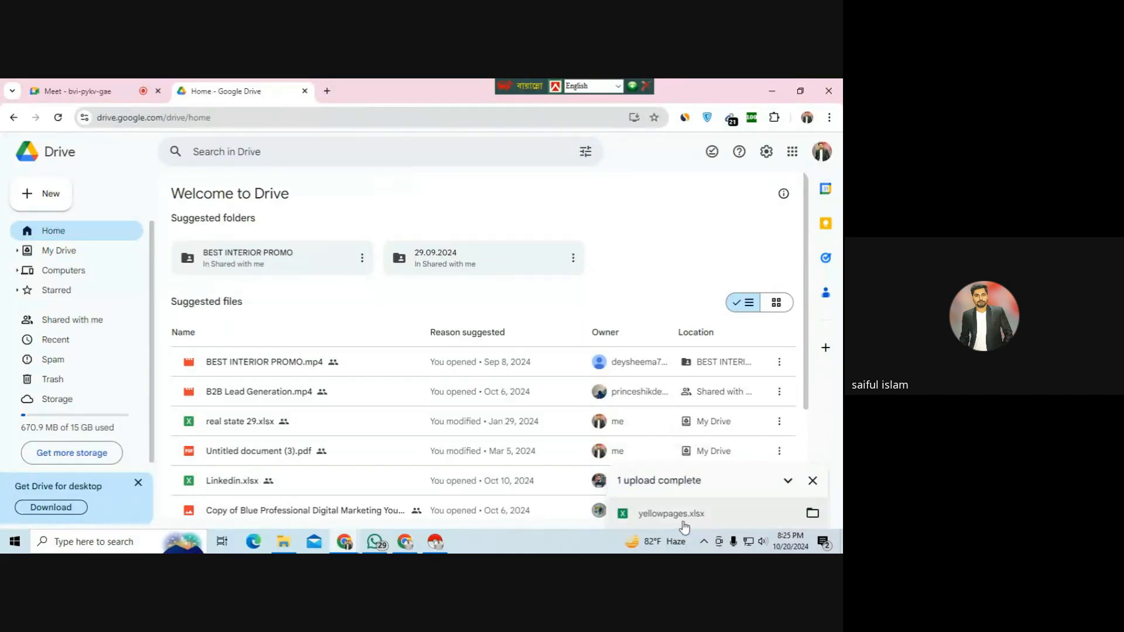
- Open the uploaded yellowpages.xlsx in Google Sheets and look through its rows and columns of scraped restaurant data
click(673, 516)
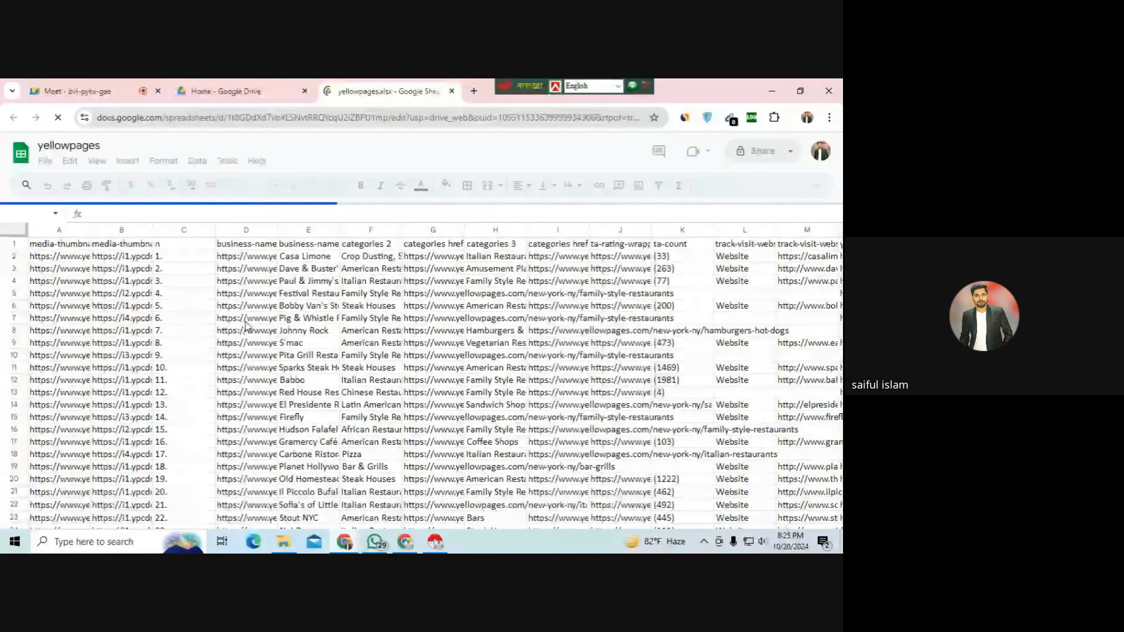
scroll(303, 389, down, 5)
scroll(303, 389, down, 7)
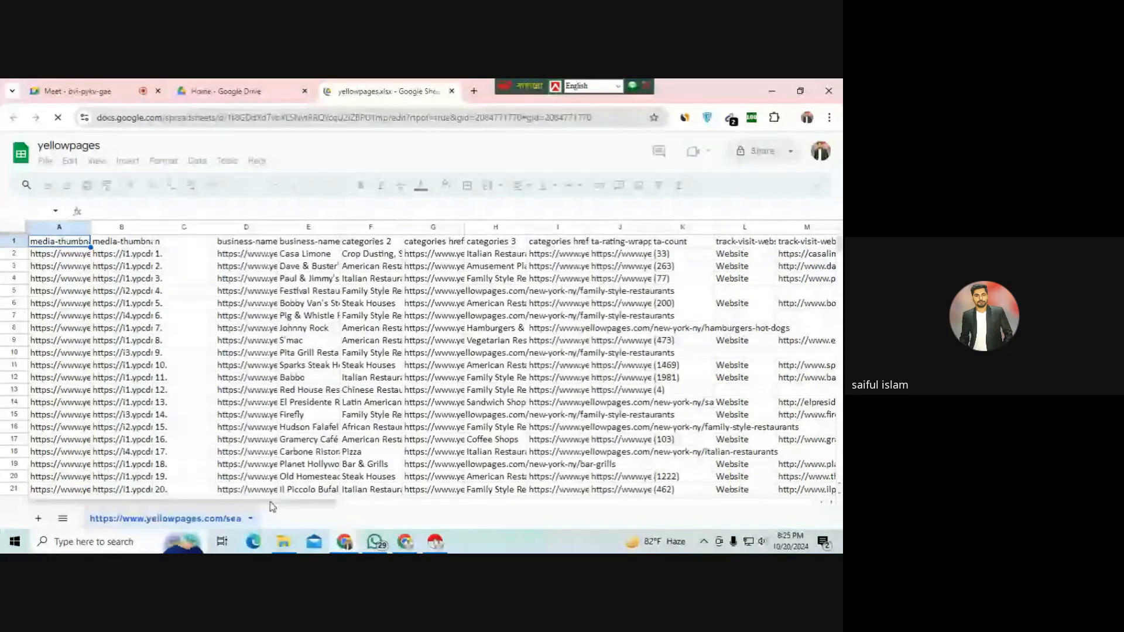
drag(271, 502, 86, 497)
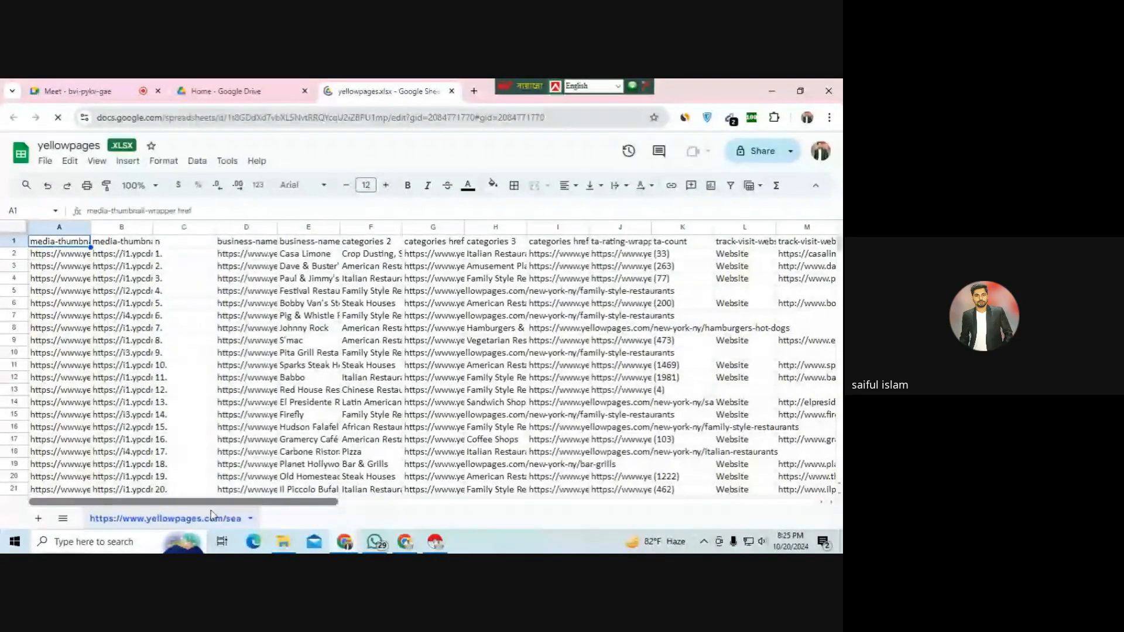
drag(211, 511, 136, 84)
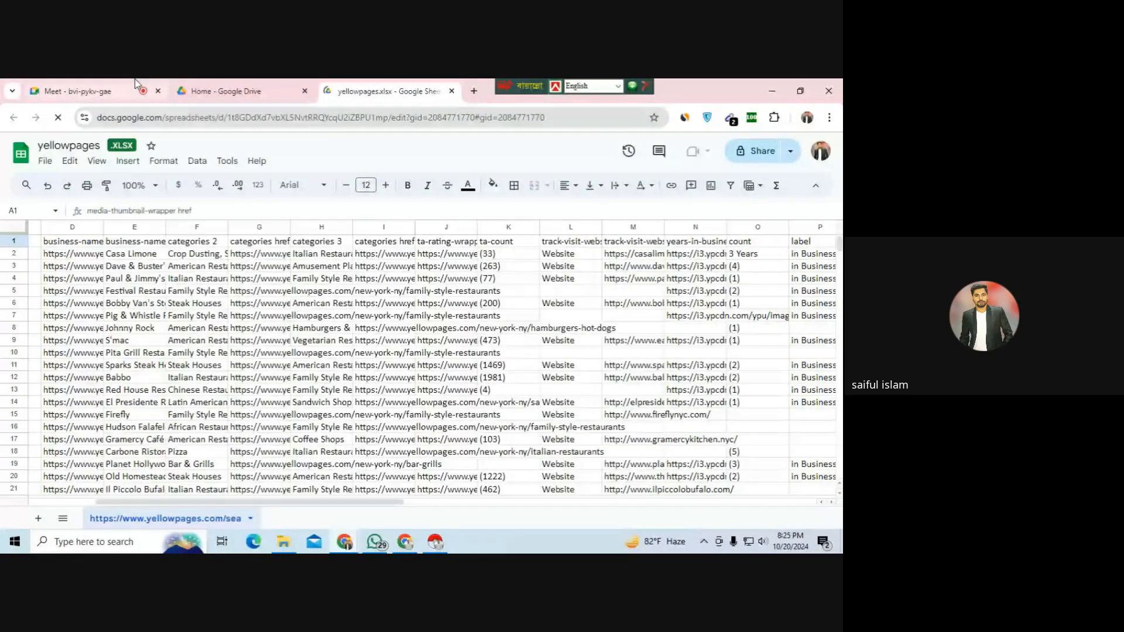
- Admit the waiting participant in the Meet call and select the track-visit-website column L in the yellowpages spreadsheet
click(136, 87)
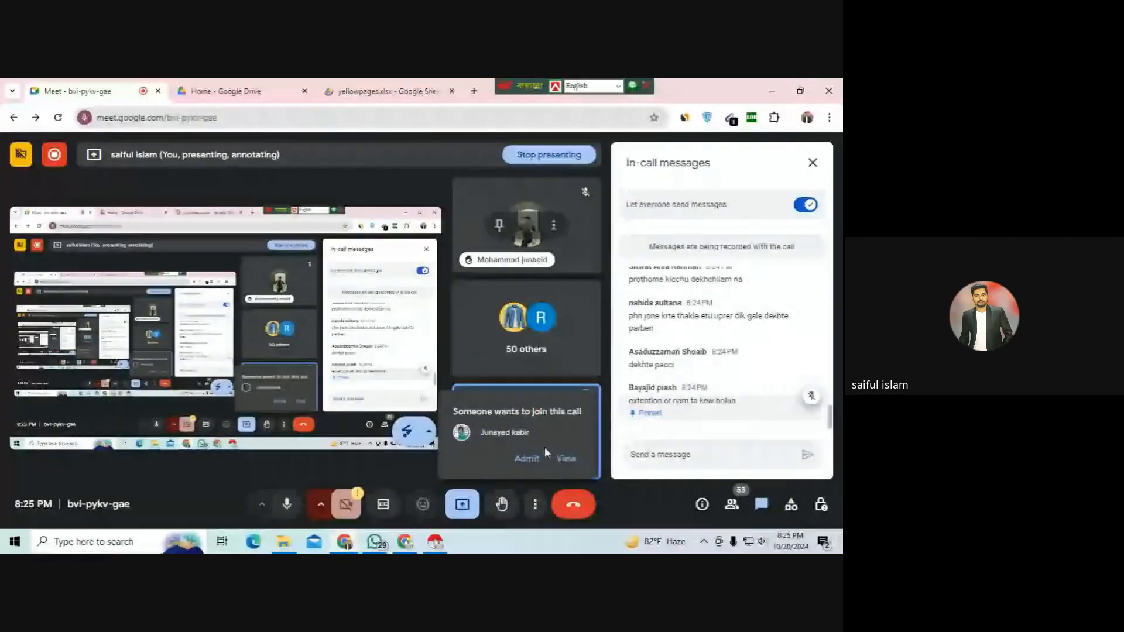
click(520, 465)
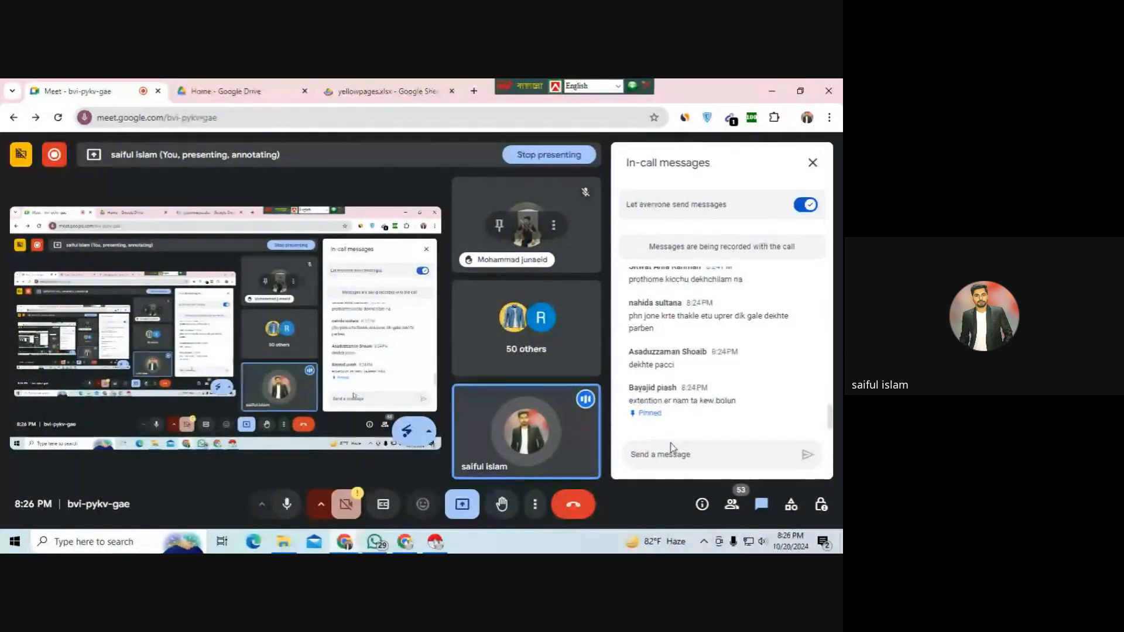
click(359, 88)
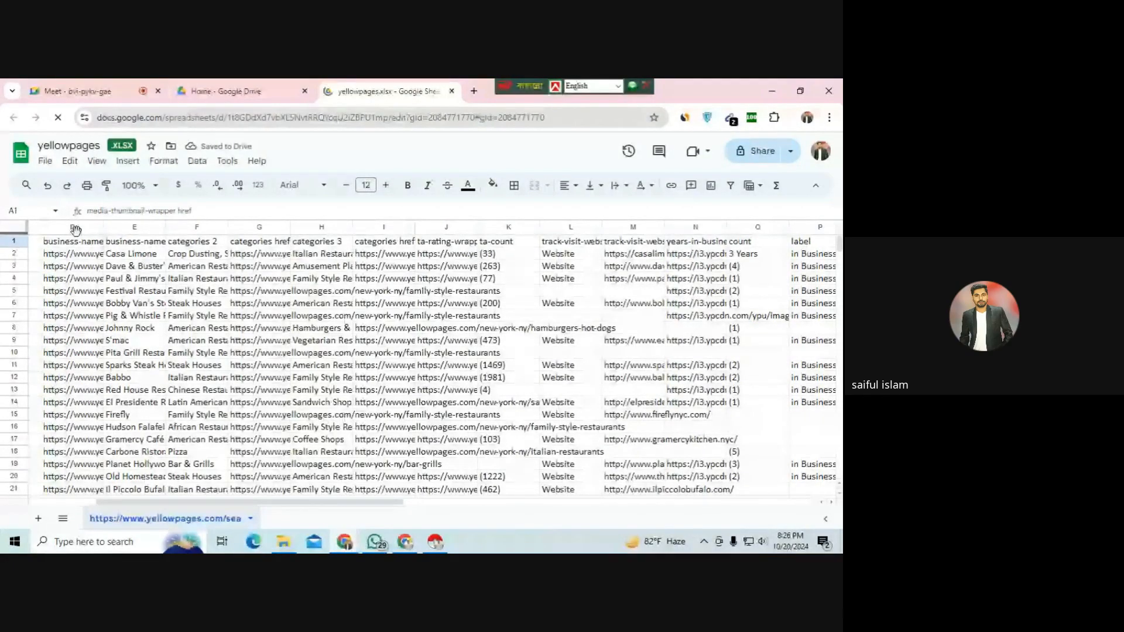
click(571, 227)
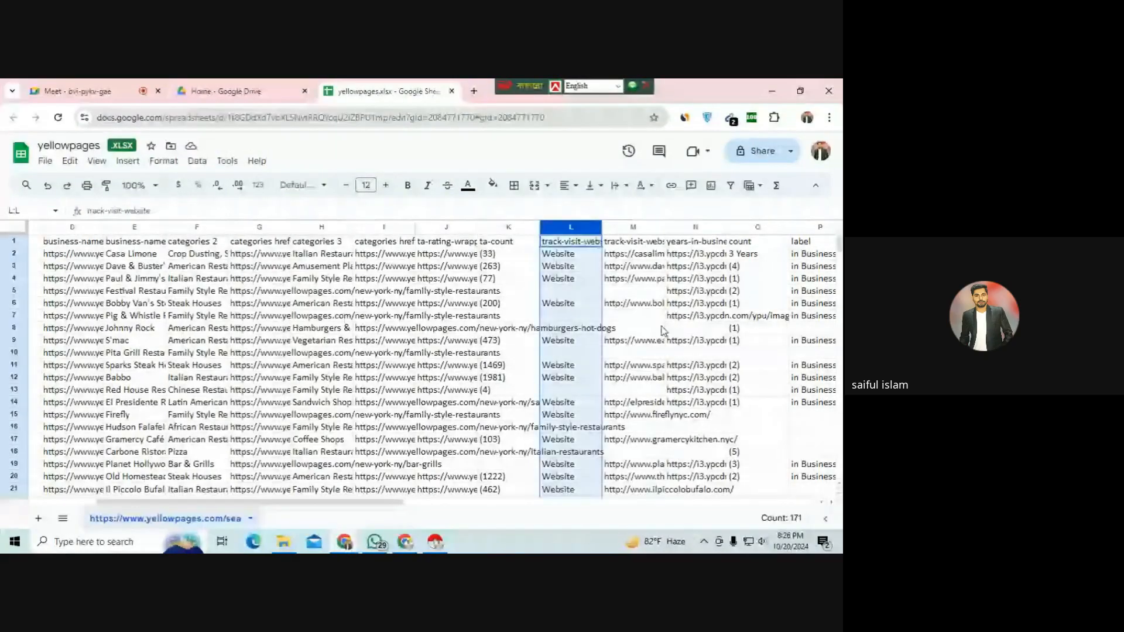
- Return to the Meet call and highlight the pinned chat message asking for the extension's name while reading it
click(101, 83)
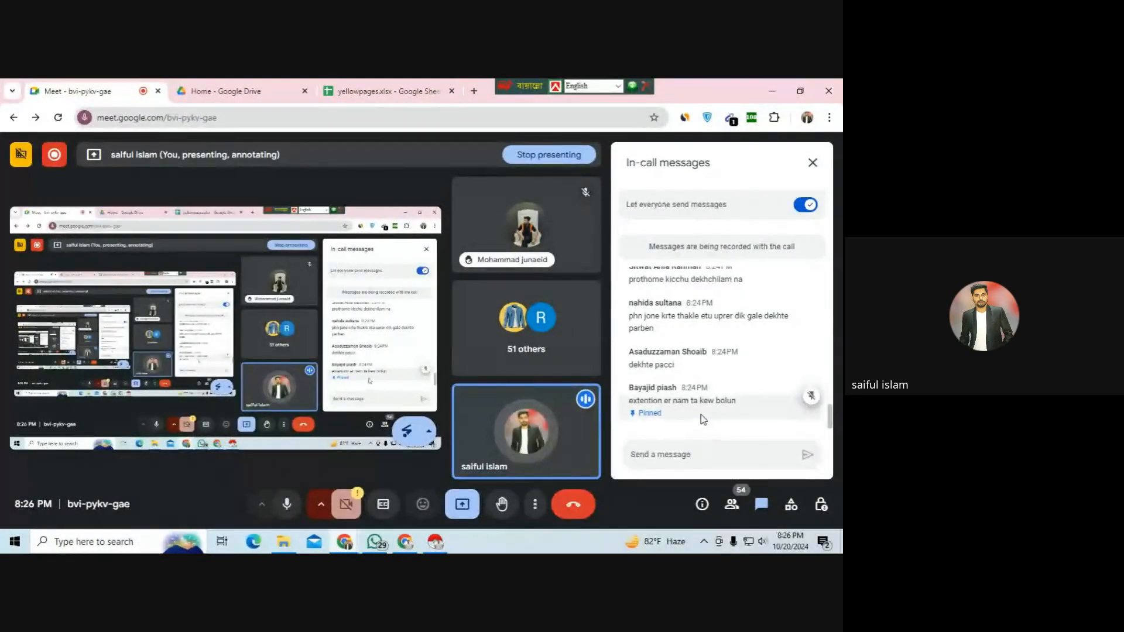
drag(632, 401, 733, 401)
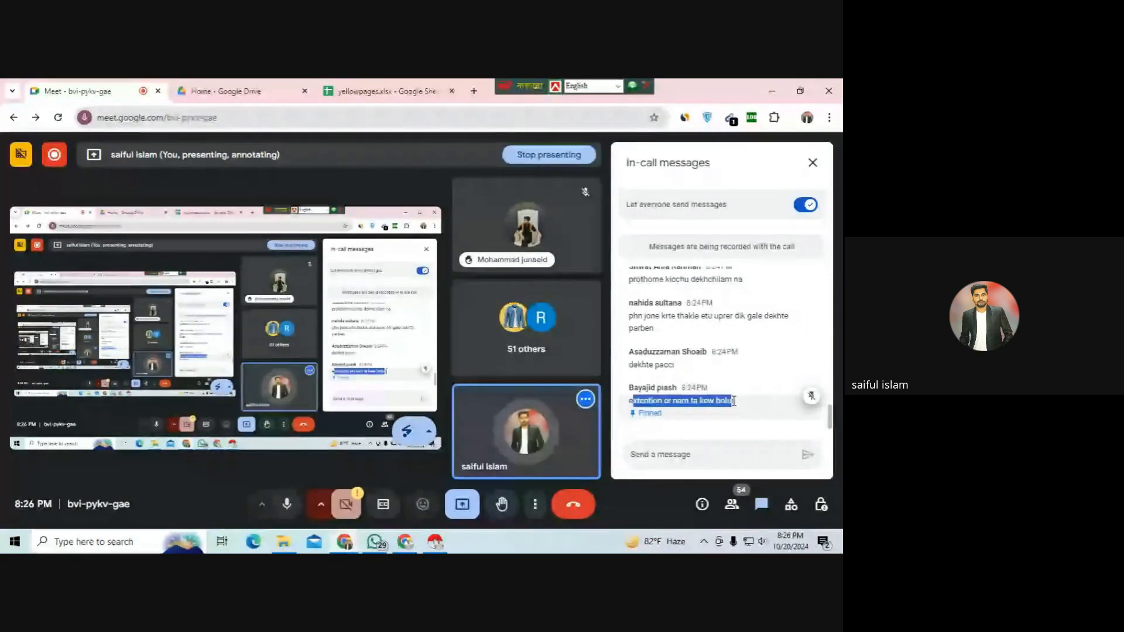
click(725, 419)
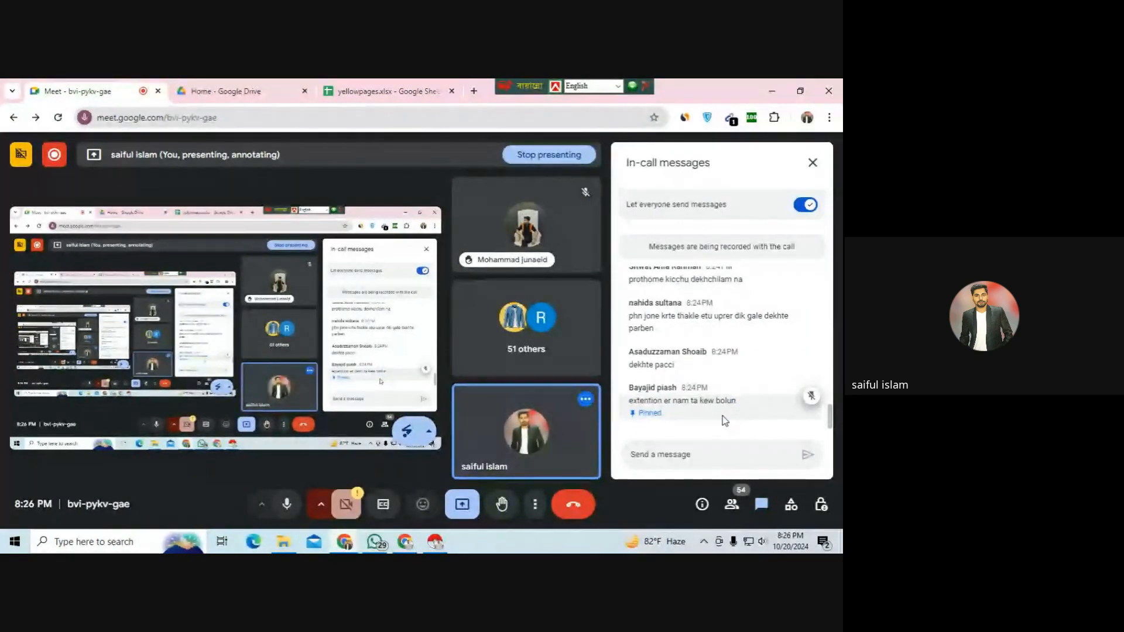
- Switch to the yellowpages spreadsheet, widen the business-name href column D to read its header, and delete that column
click(371, 82)
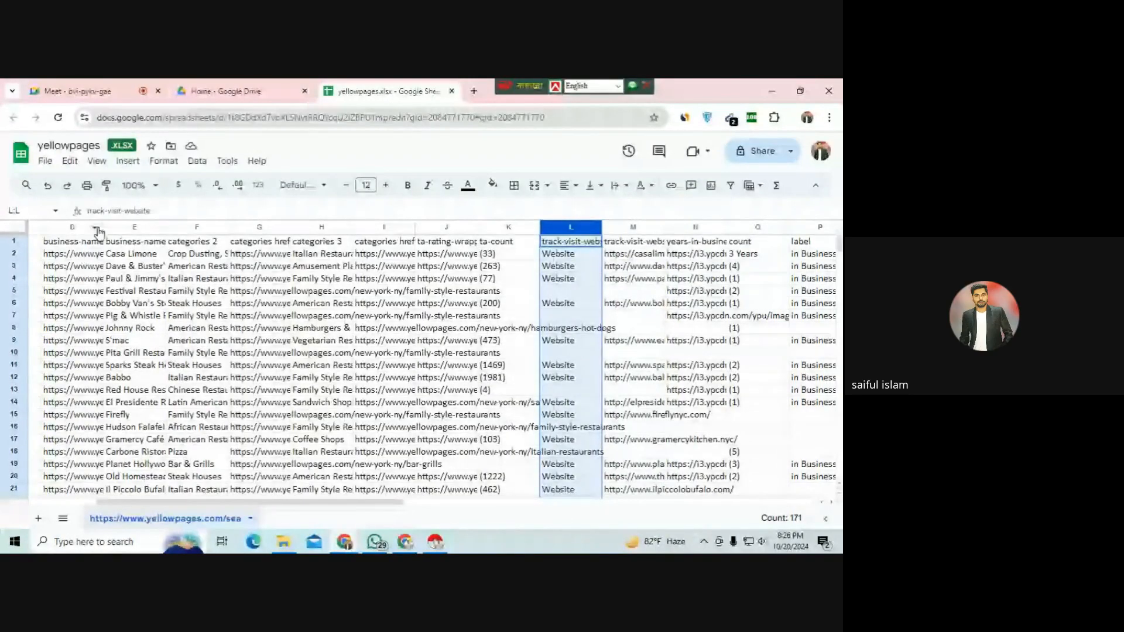
drag(103, 228, 141, 229)
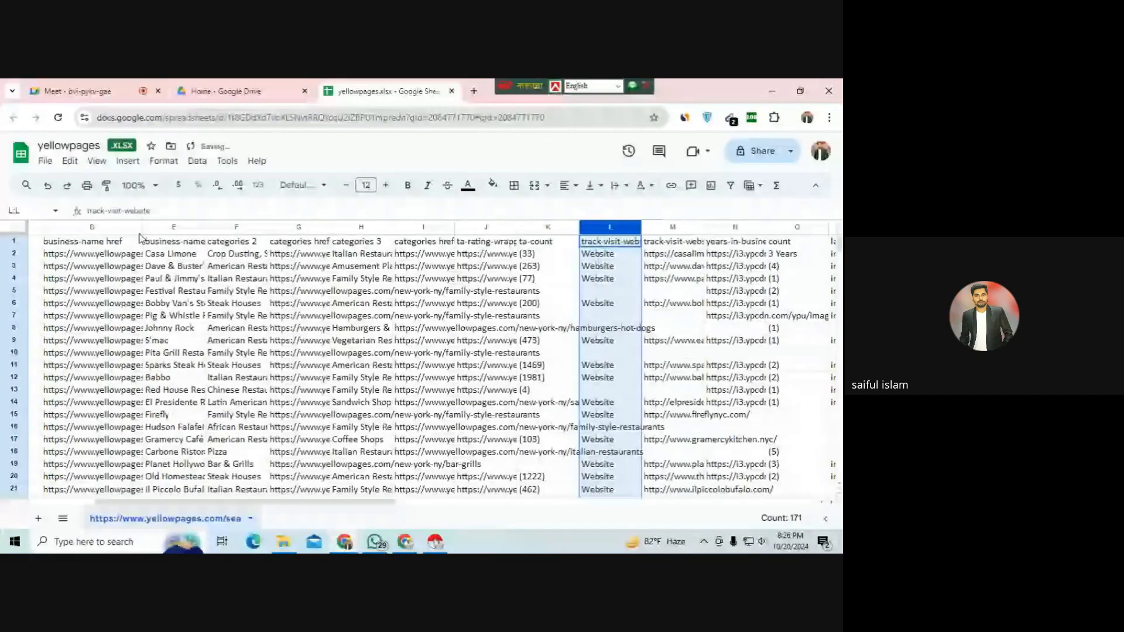
click(117, 227)
right_click(108, 257)
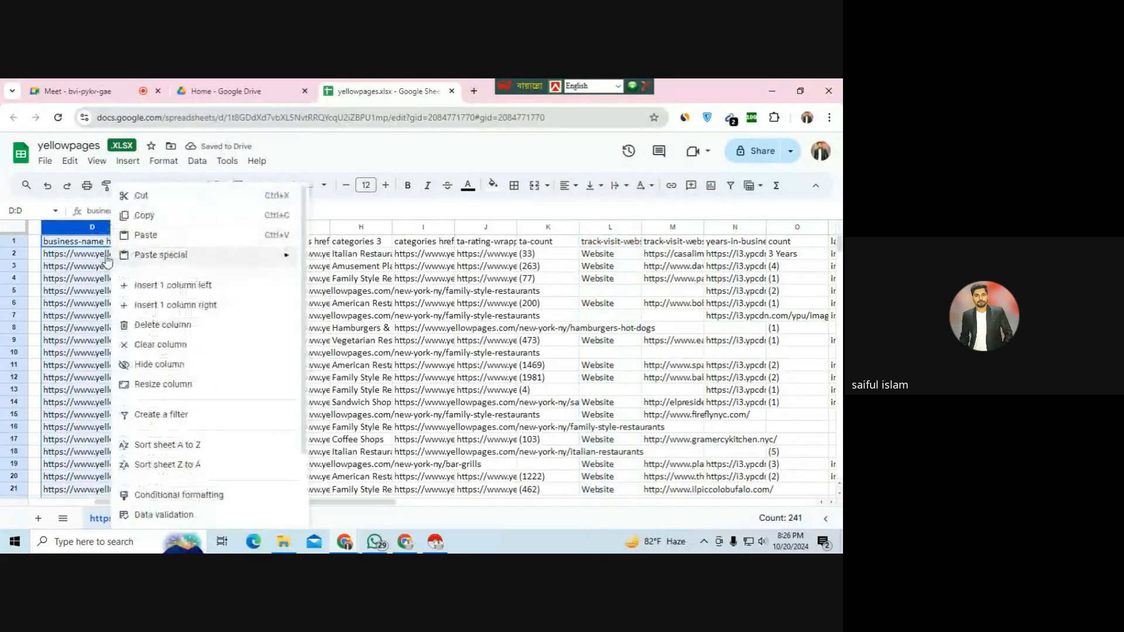
click(162, 325)
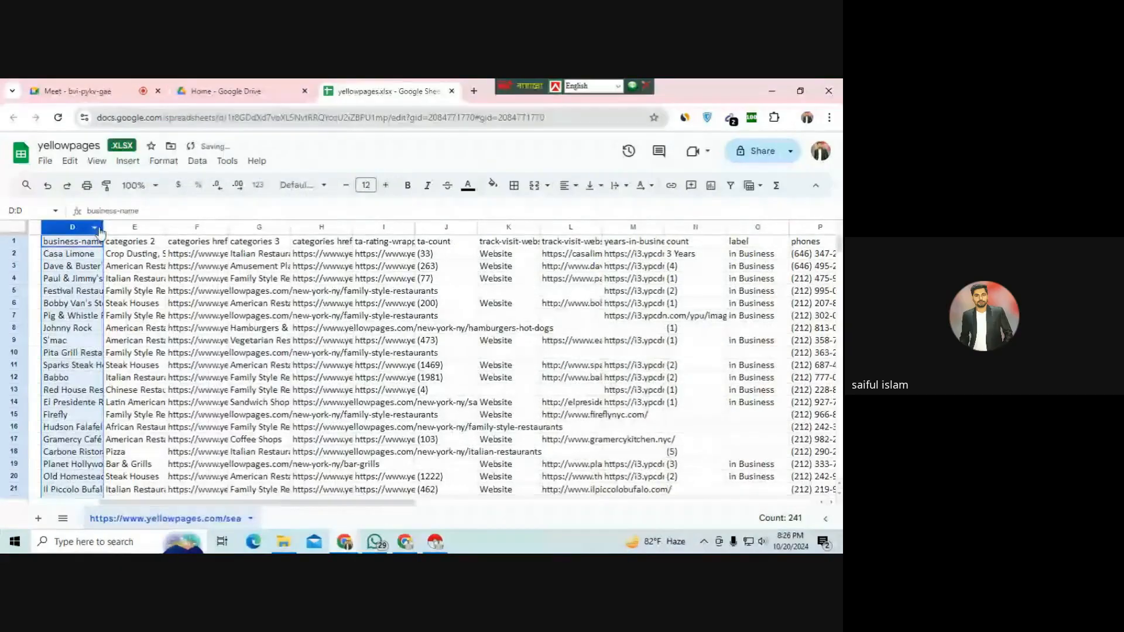
- Widen the business-name and categories 2 columns so more of their text shows, and check the entries in row 2
drag(103, 226, 130, 227)
click(105, 246)
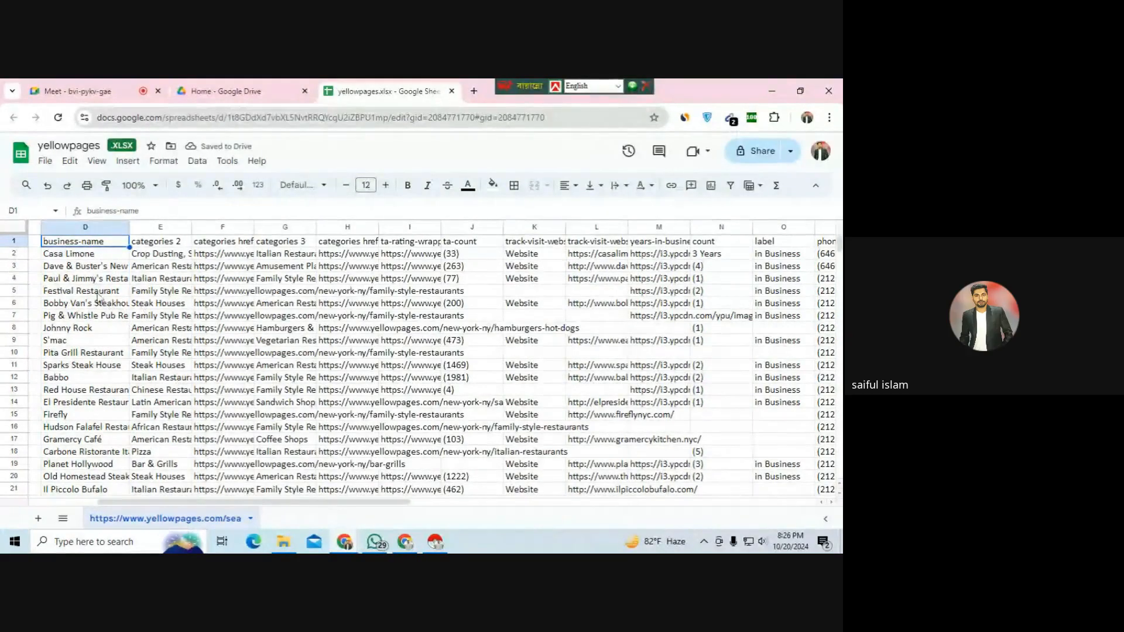
scroll(101, 310, down, 3)
scroll(103, 337, up, 3)
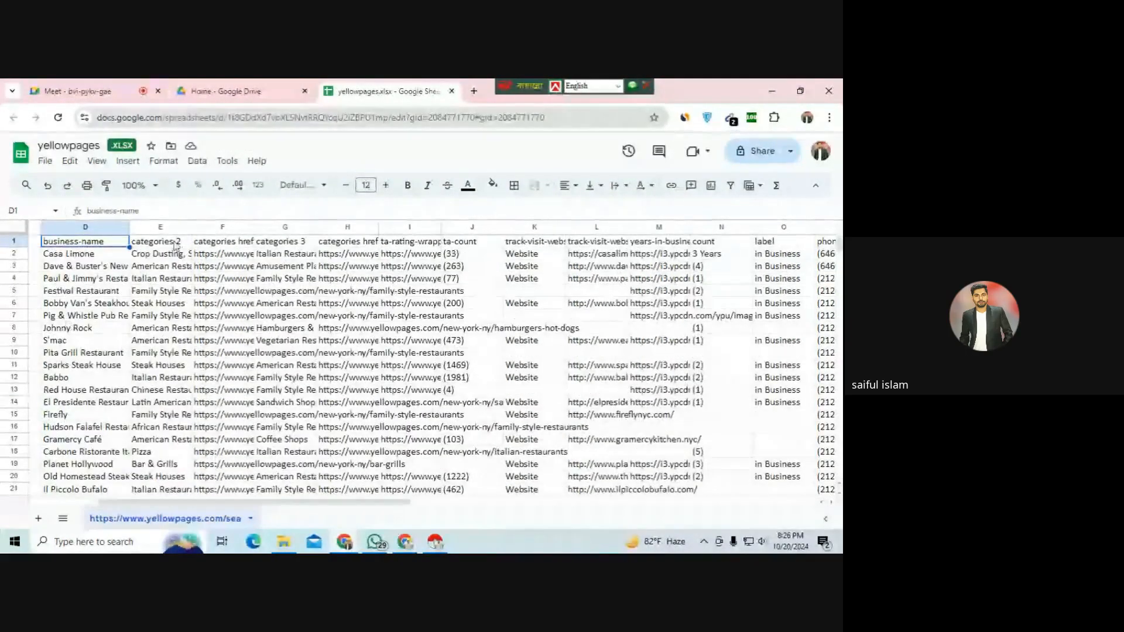
drag(193, 227, 218, 227)
click(57, 259)
click(153, 259)
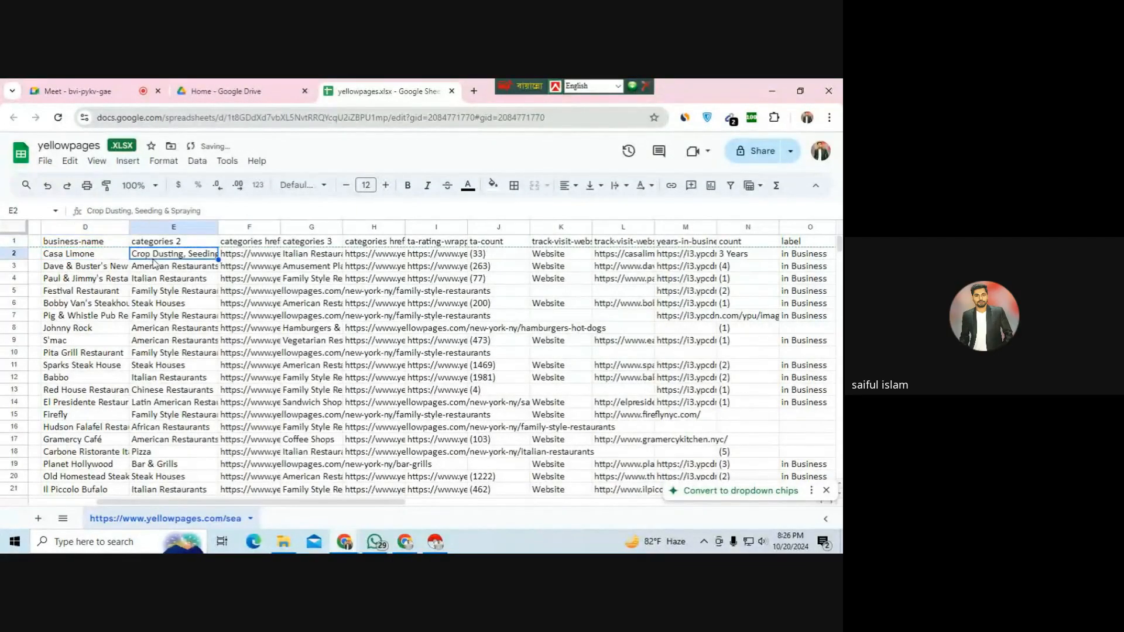
- Delete the categories href 2 and categories 3 columns from the yellowpages sheet
drag(280, 227, 325, 227)
click(272, 227)
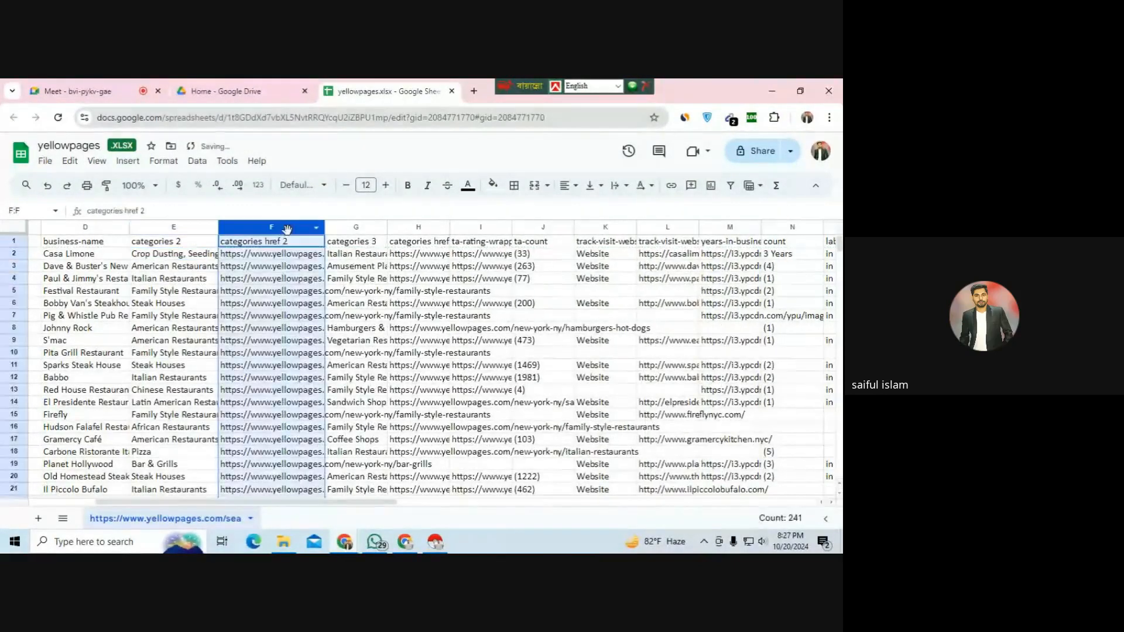
right_click(281, 227)
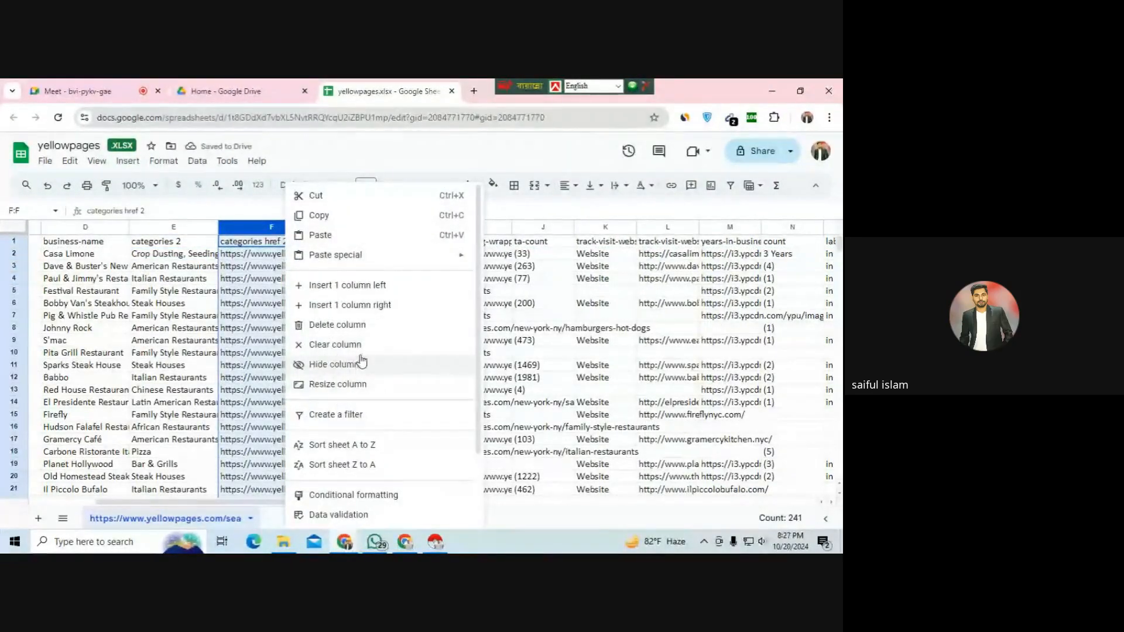
click(339, 325)
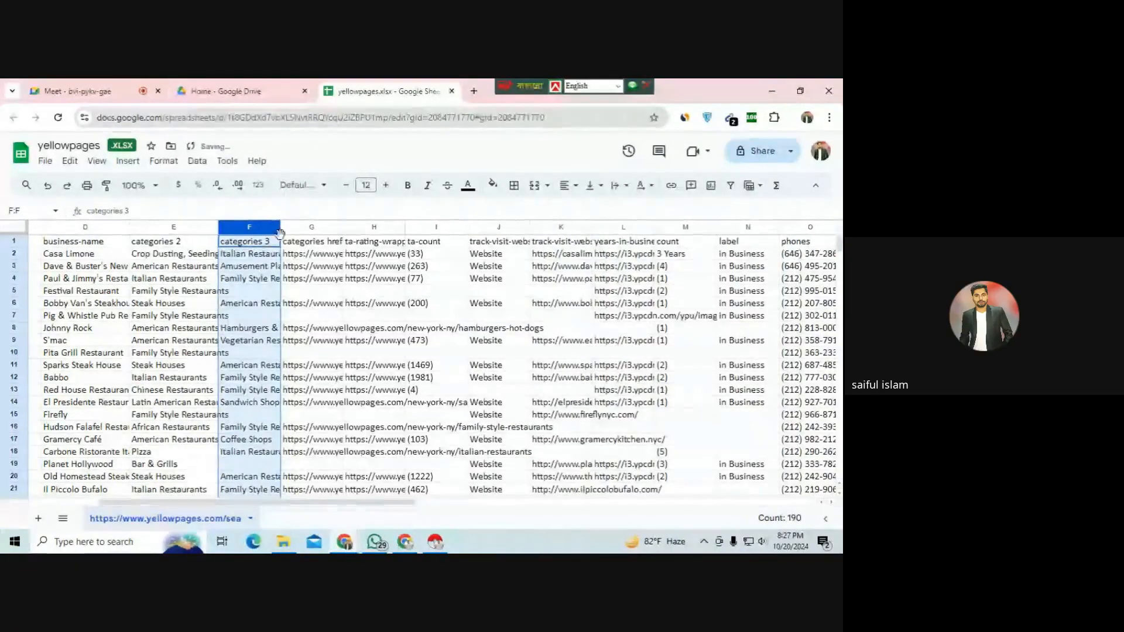
right_click(258, 246)
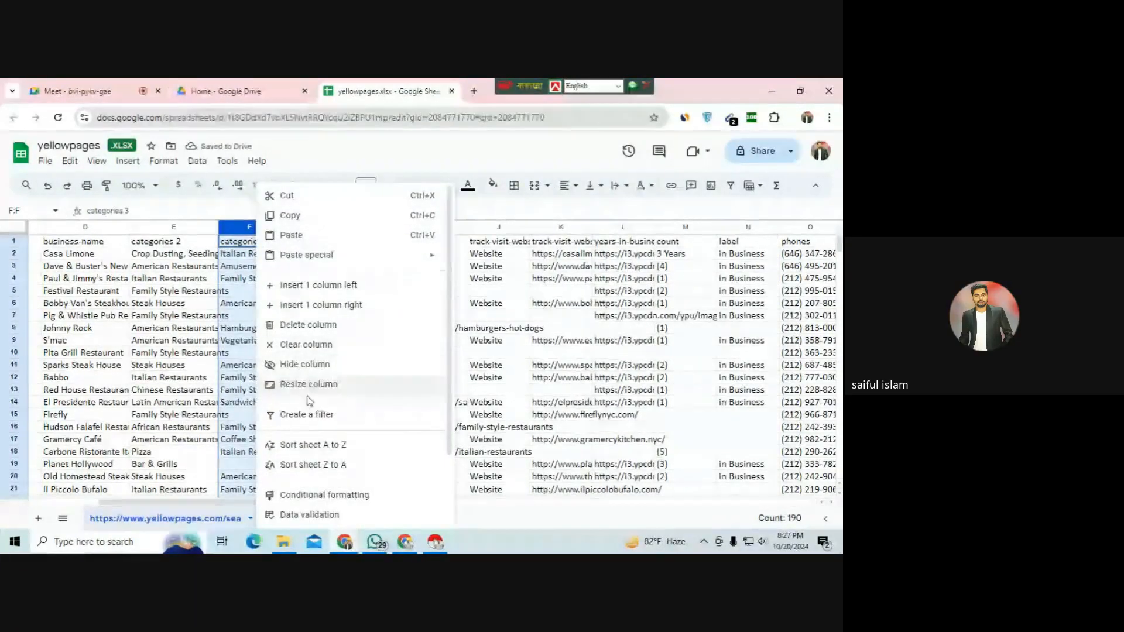
click(316, 326)
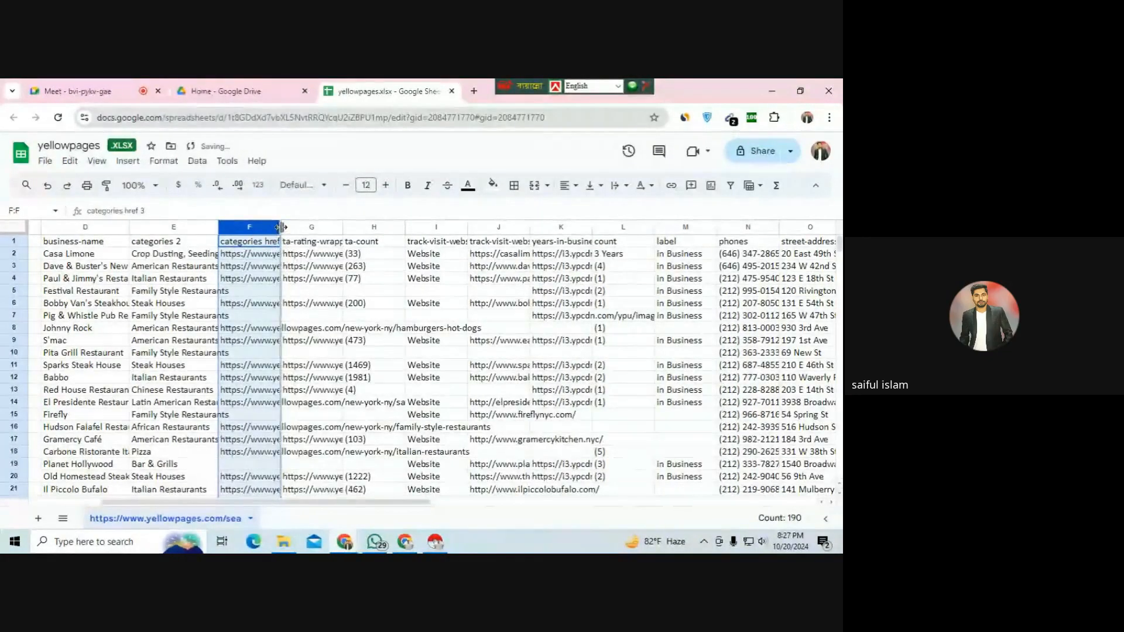
- Delete the categories href 3 and ta-rating-wrapper href columns beside categories 2
drag(280, 227, 337, 227)
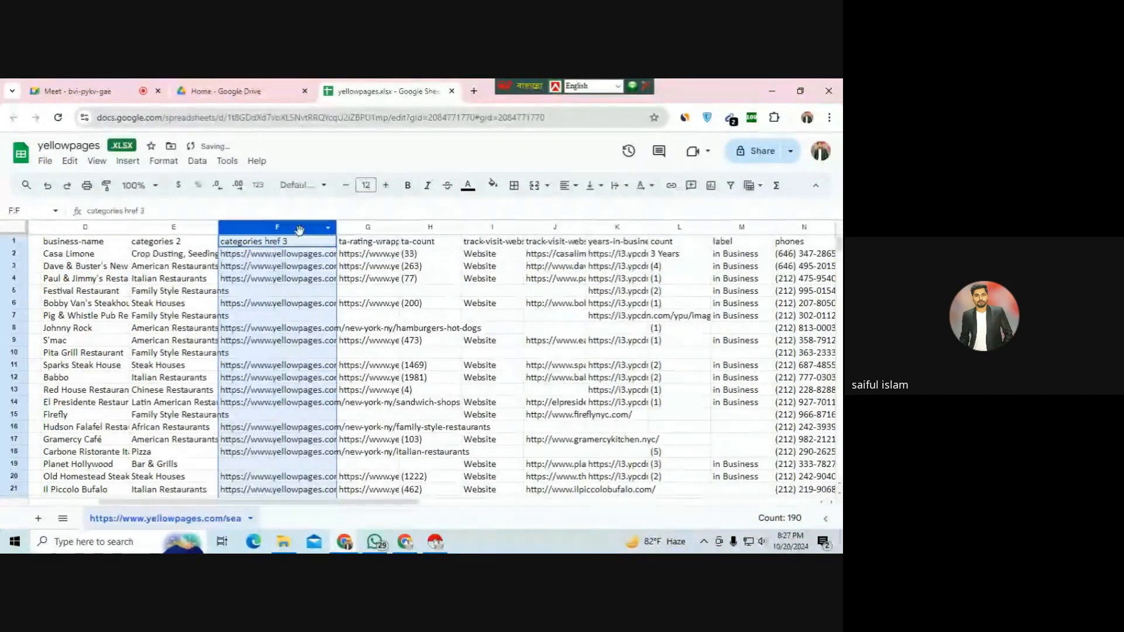
right_click(298, 230)
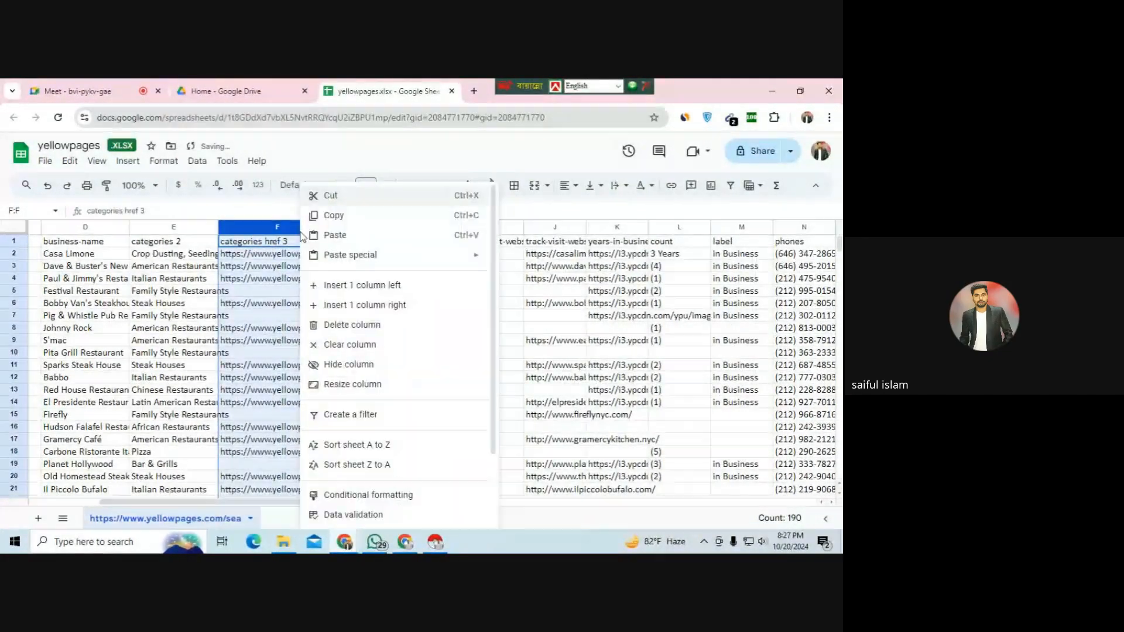
click(359, 337)
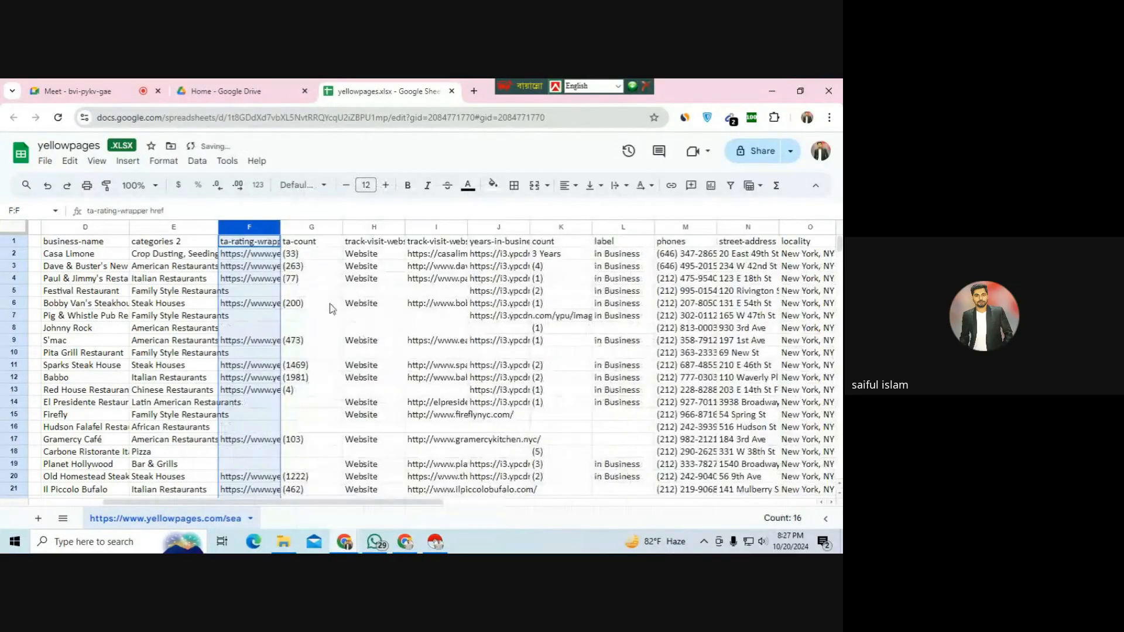
right_click(262, 236)
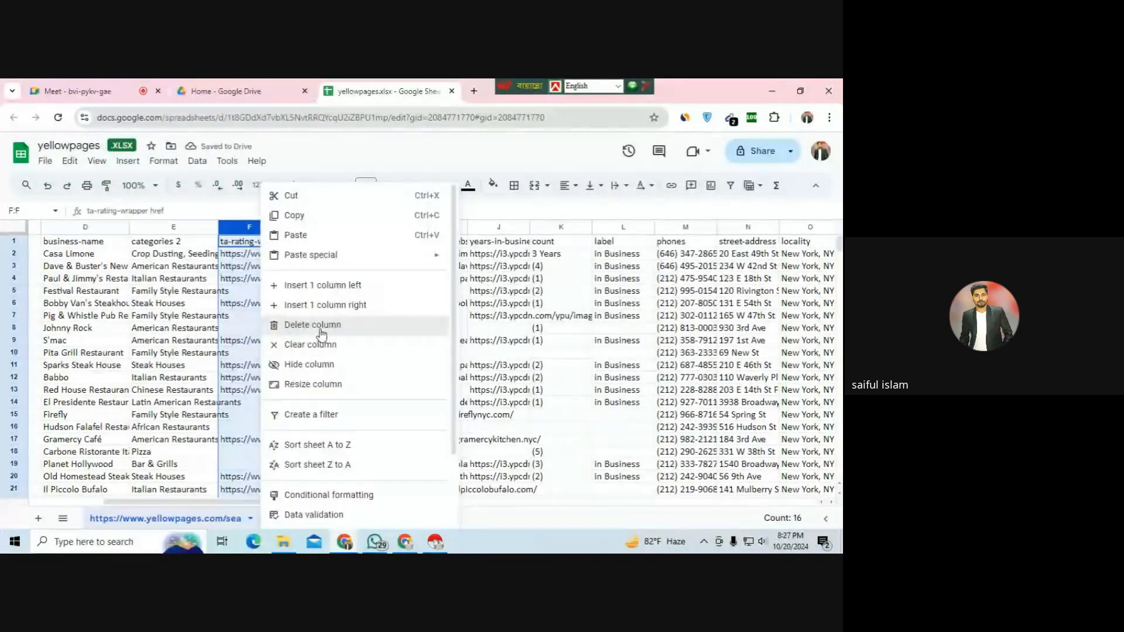
click(322, 331)
- Delete the ta-count column and the track-visit-website column that only holds the word Website
right_click(246, 233)
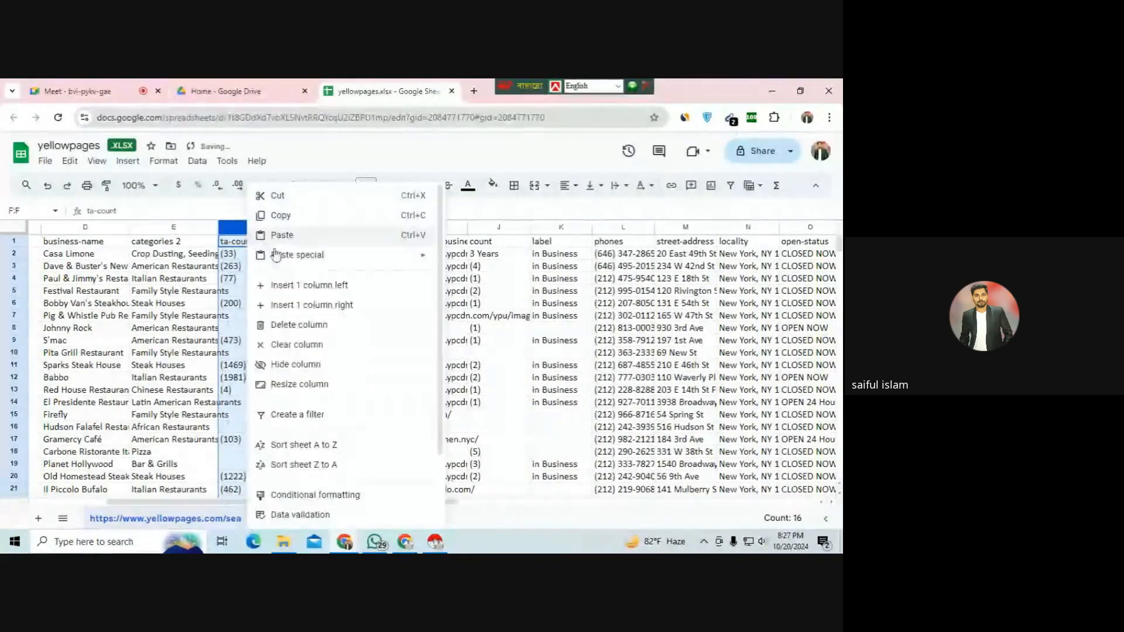
click(317, 327)
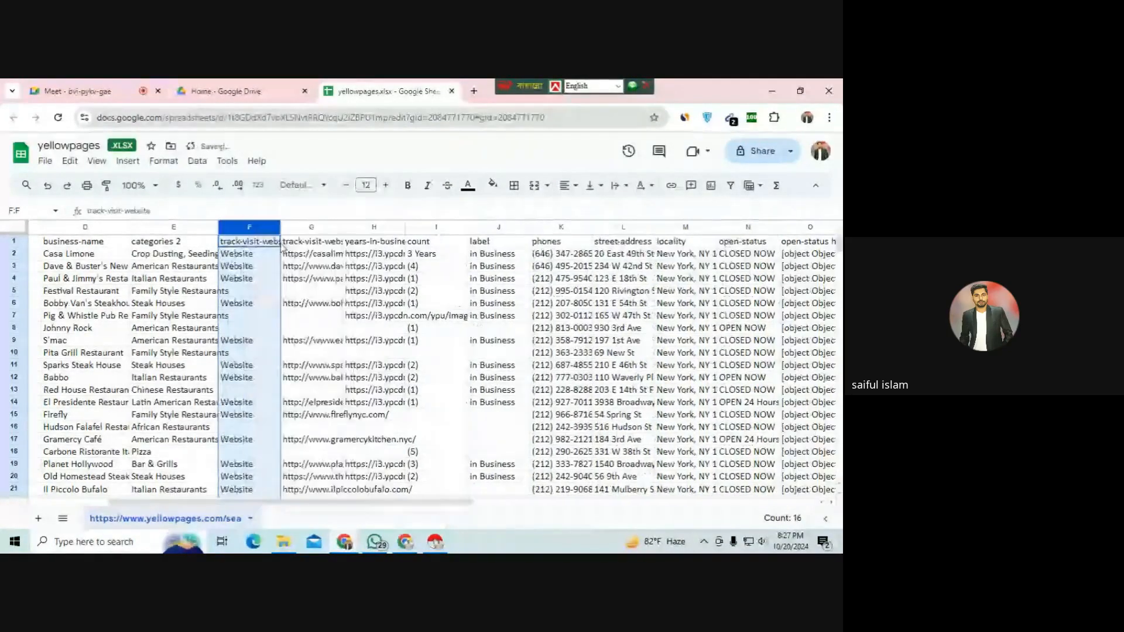
drag(282, 228, 301, 228)
right_click(291, 229)
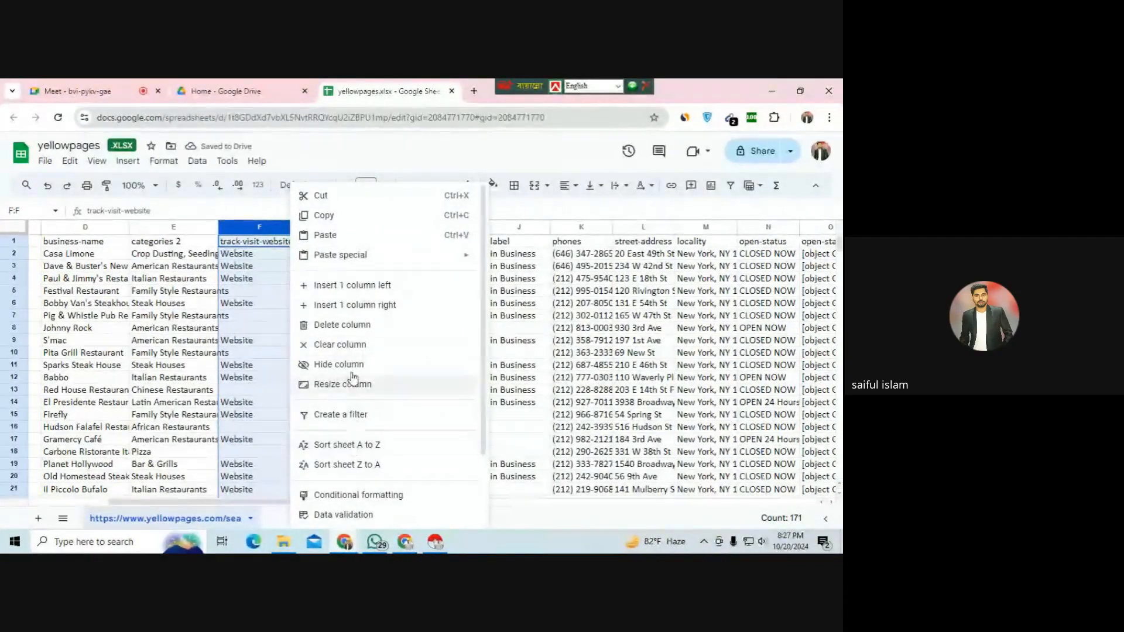
click(342, 327)
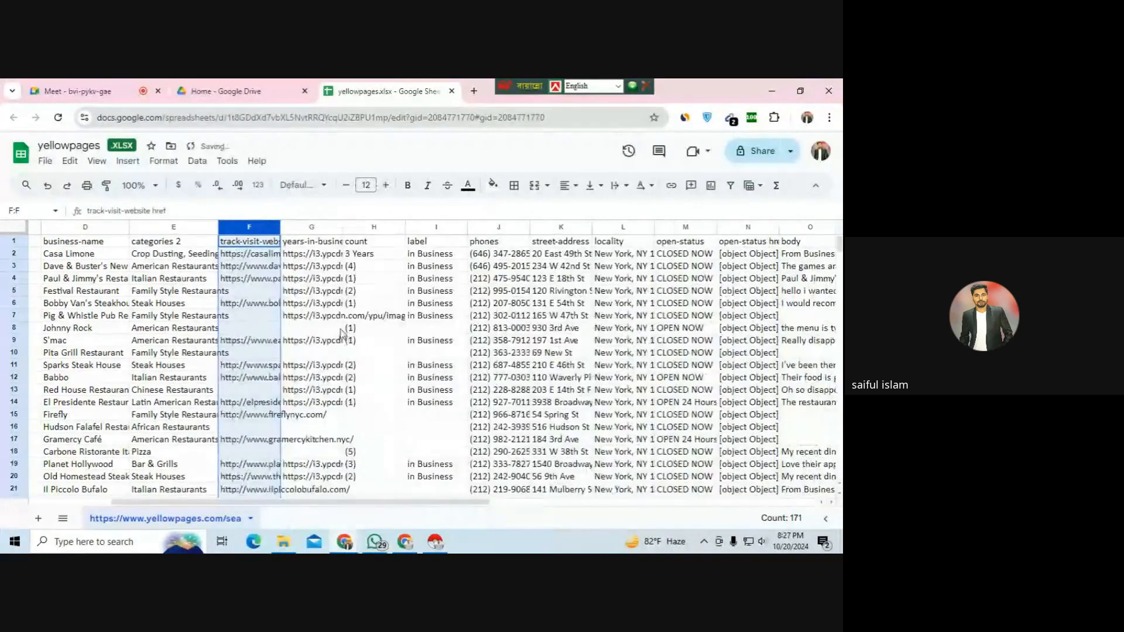
- Widen the track-visit-website href column to show its full header and look through the website links in the rows below
drag(282, 229, 315, 231)
click(286, 245)
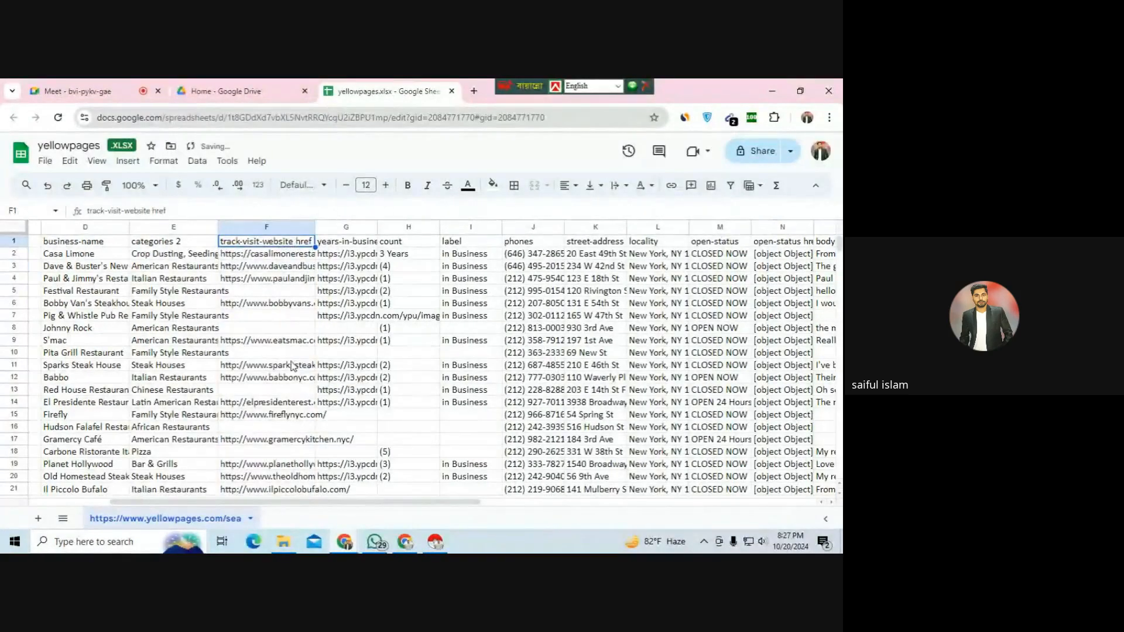
scroll(184, 331, down, 5)
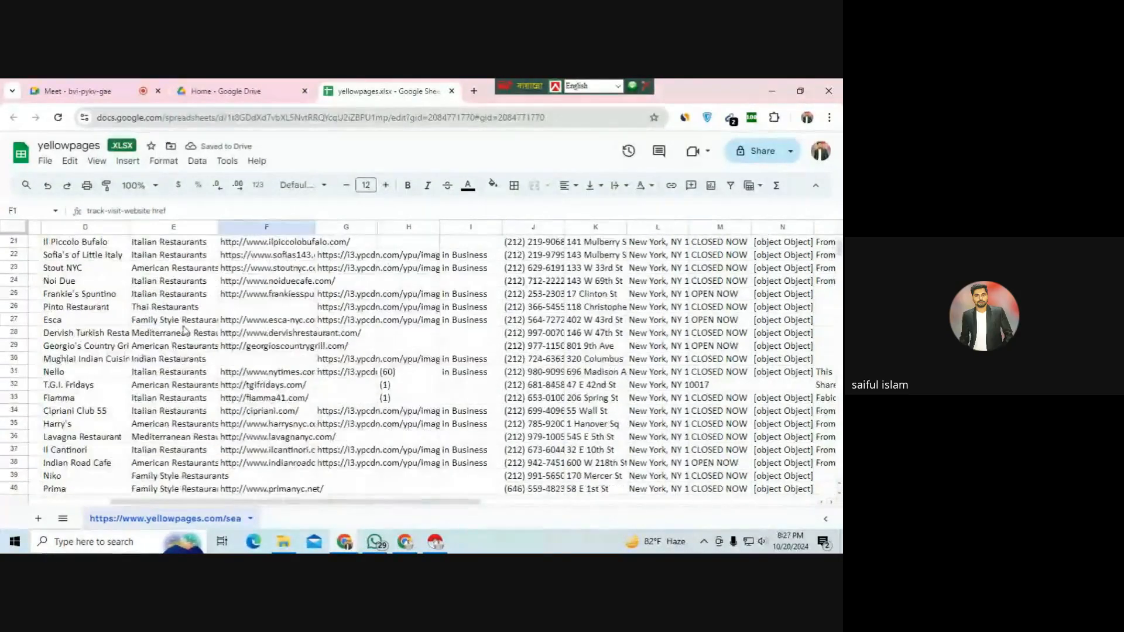
scroll(185, 331, up, 5)
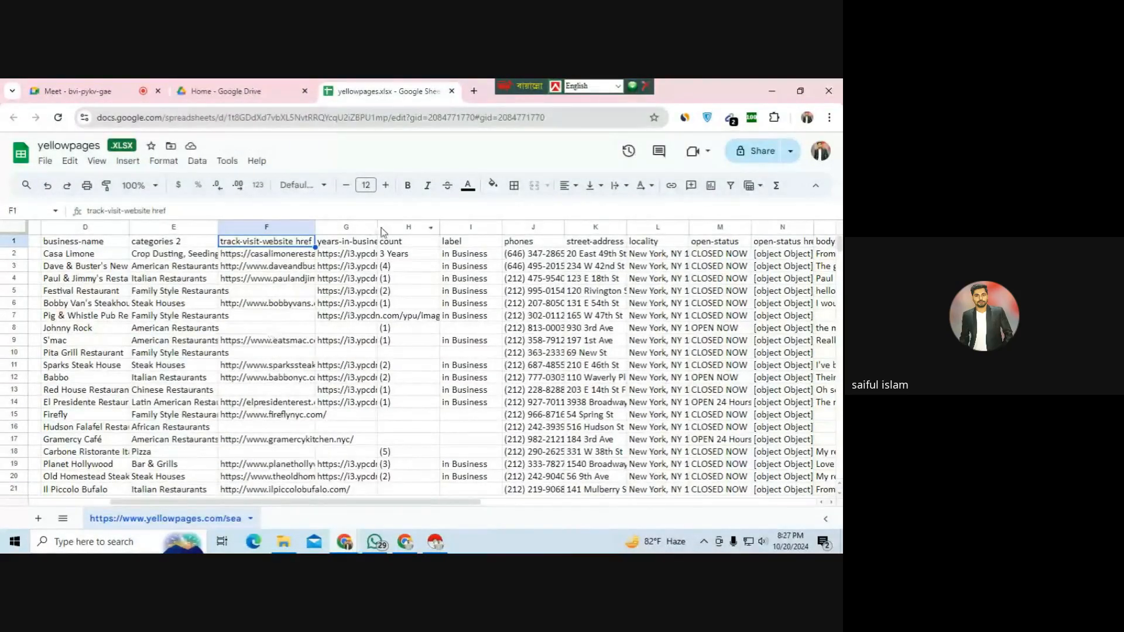
- Widen column G to read its full header and delete the years-in-business src column
drag(379, 227, 418, 227)
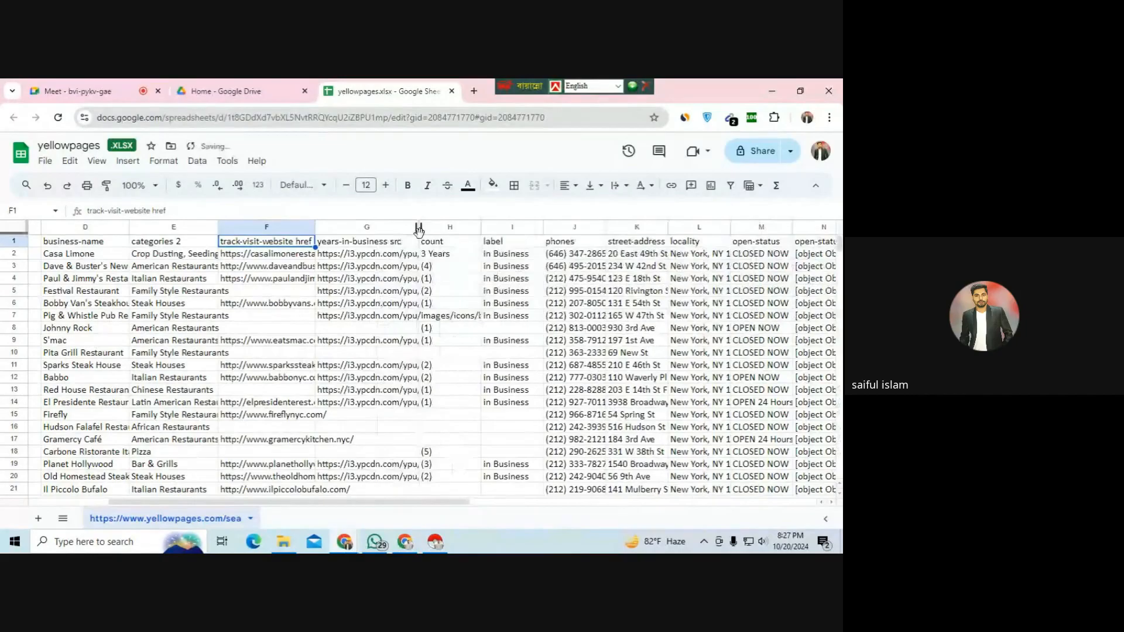
click(377, 226)
right_click(377, 225)
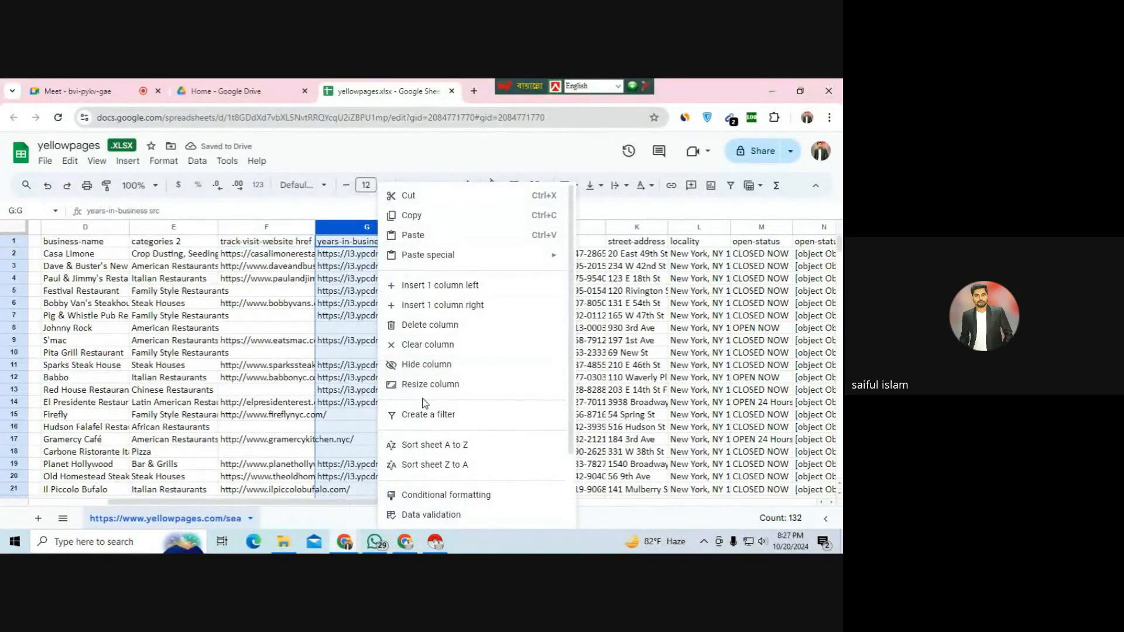
click(431, 325)
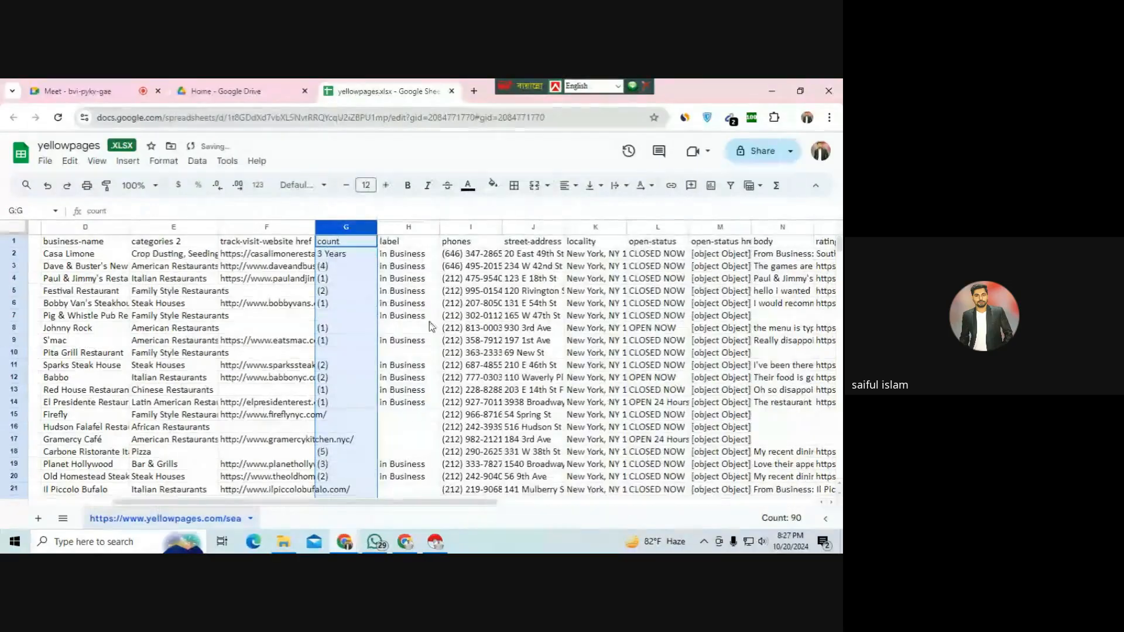
- Delete the count and label columns between track-visit-website href and phones
right_click(352, 239)
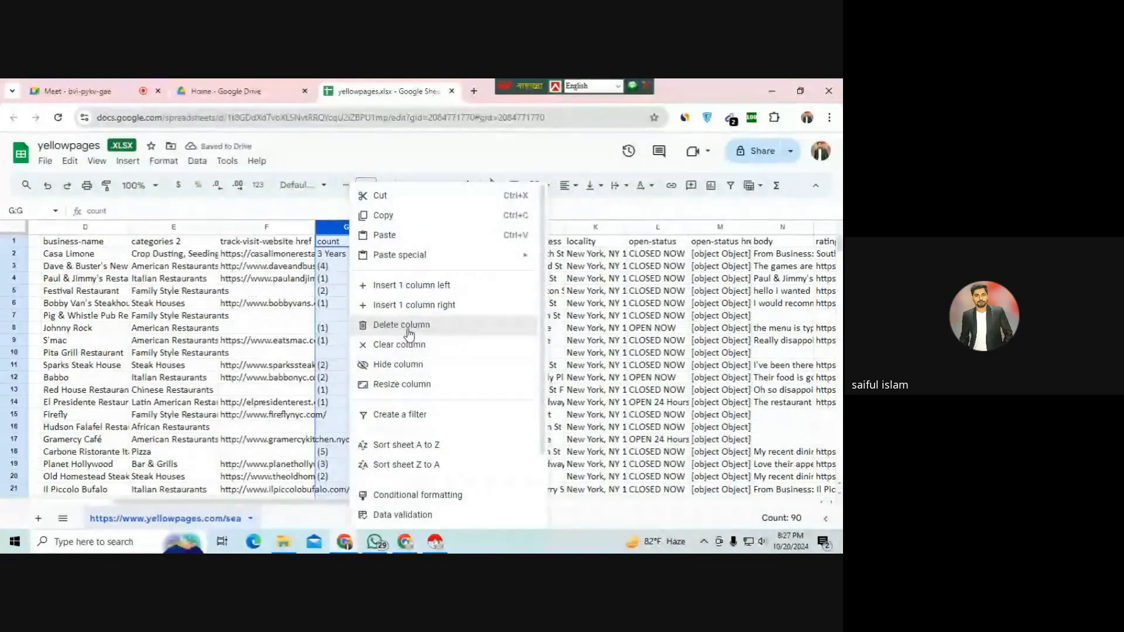
click(409, 326)
drag(380, 227, 402, 227)
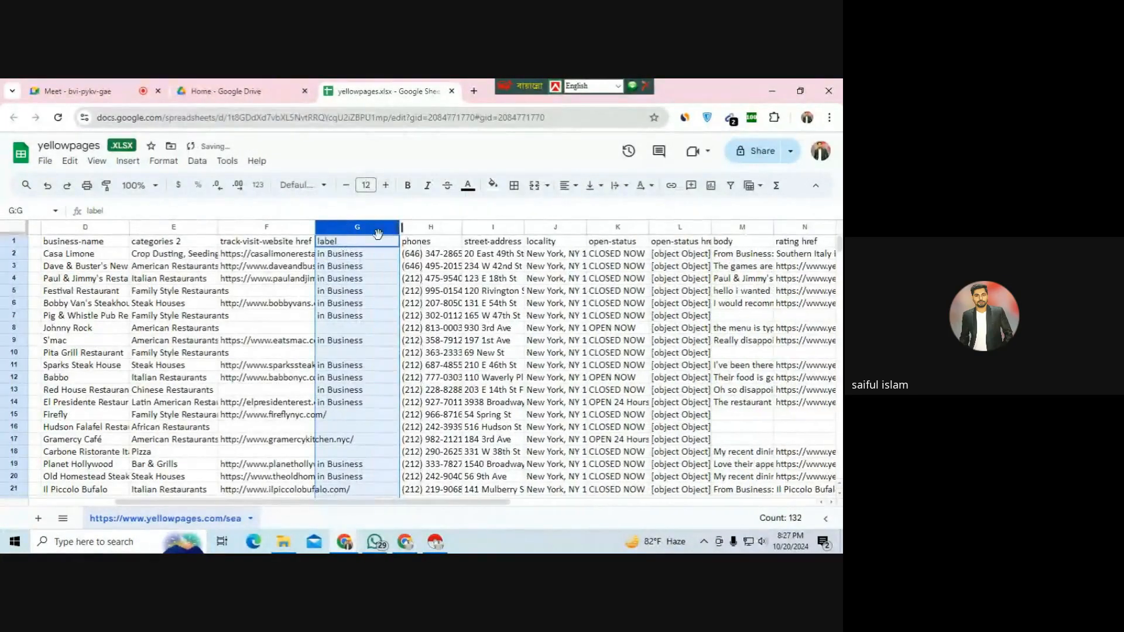
right_click(378, 234)
click(427, 328)
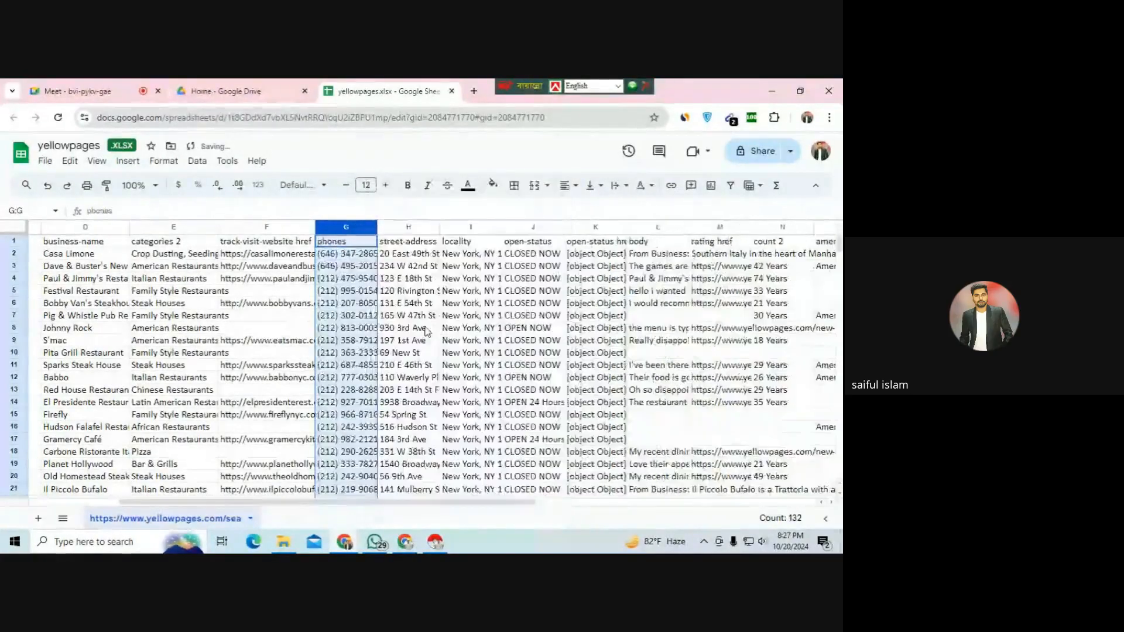
- Widen the phones column to show complete numbers, and highlight the street-address, locality and open-status columns in turn
drag(377, 229, 408, 228)
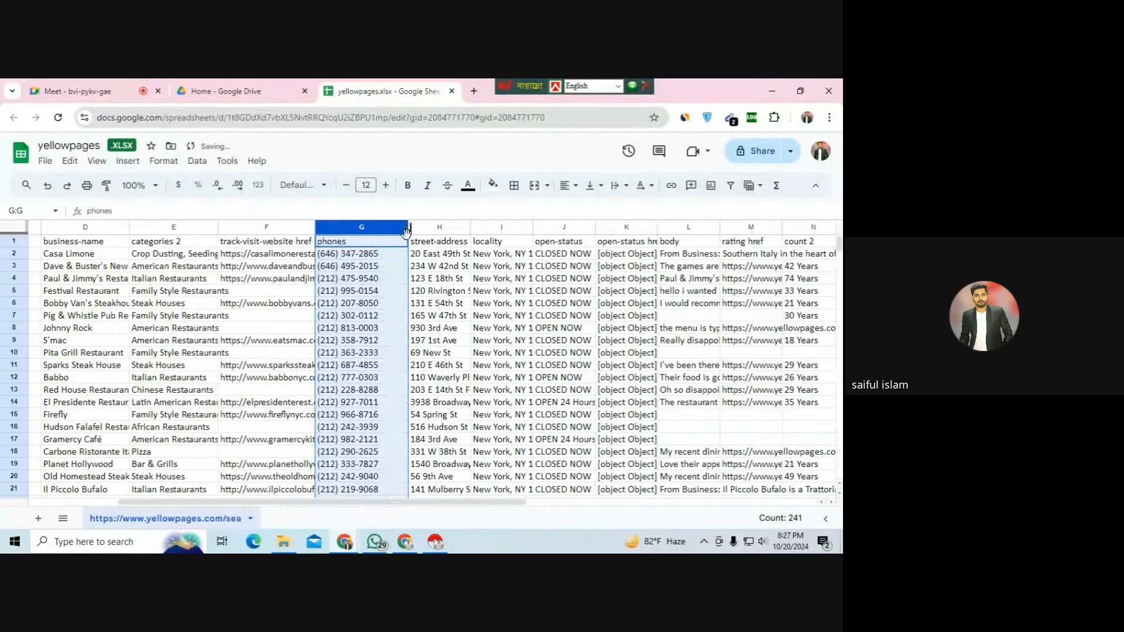
click(386, 277)
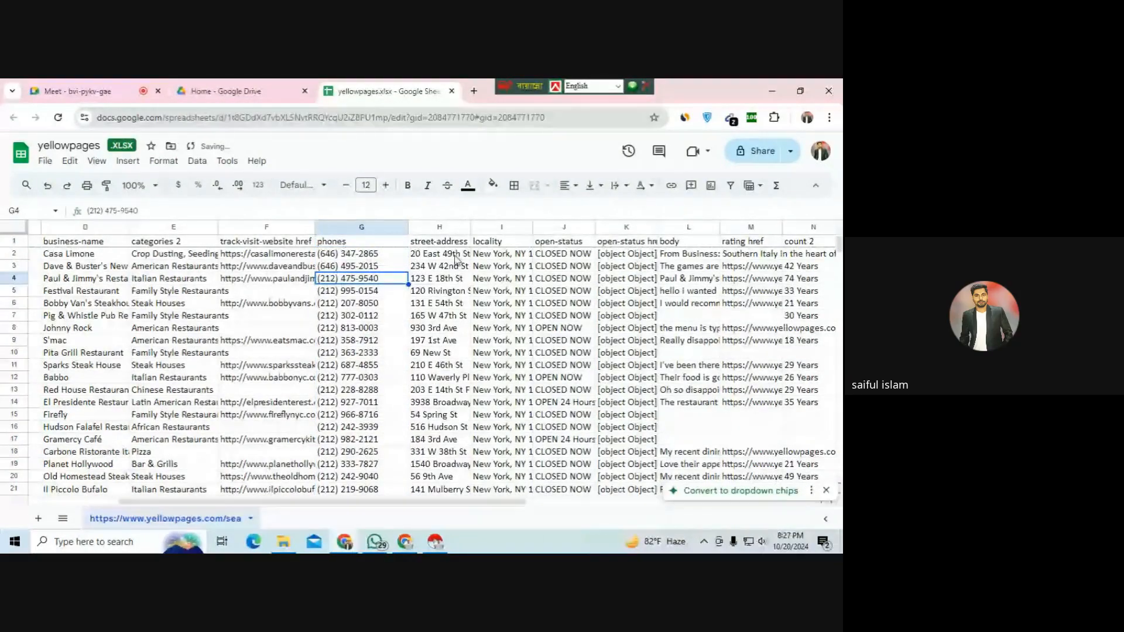
click(444, 228)
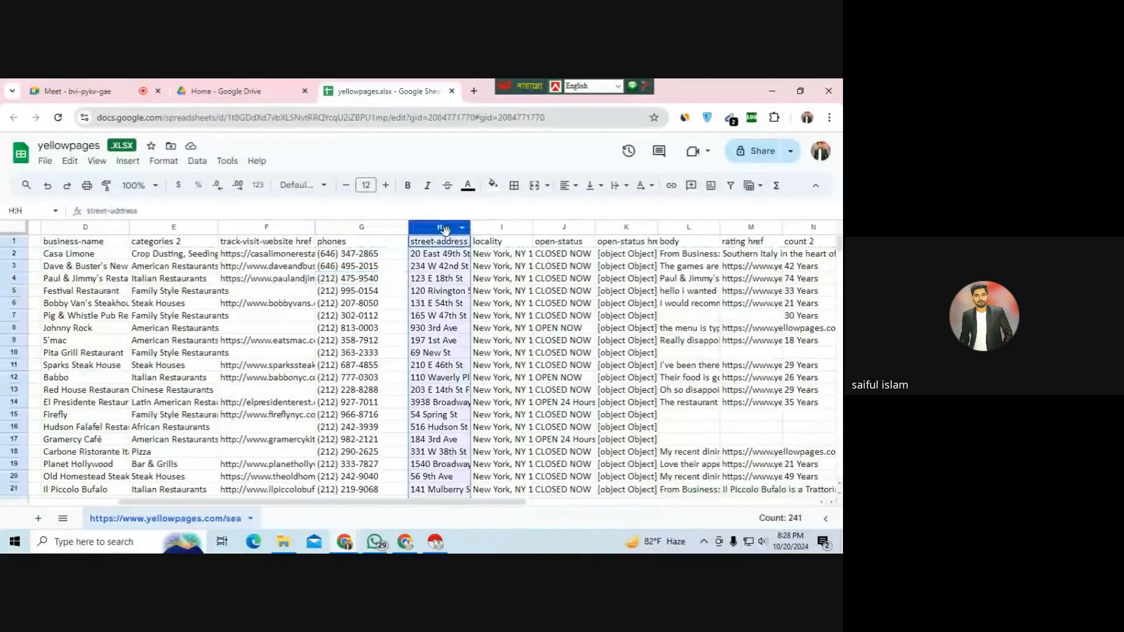
click(511, 230)
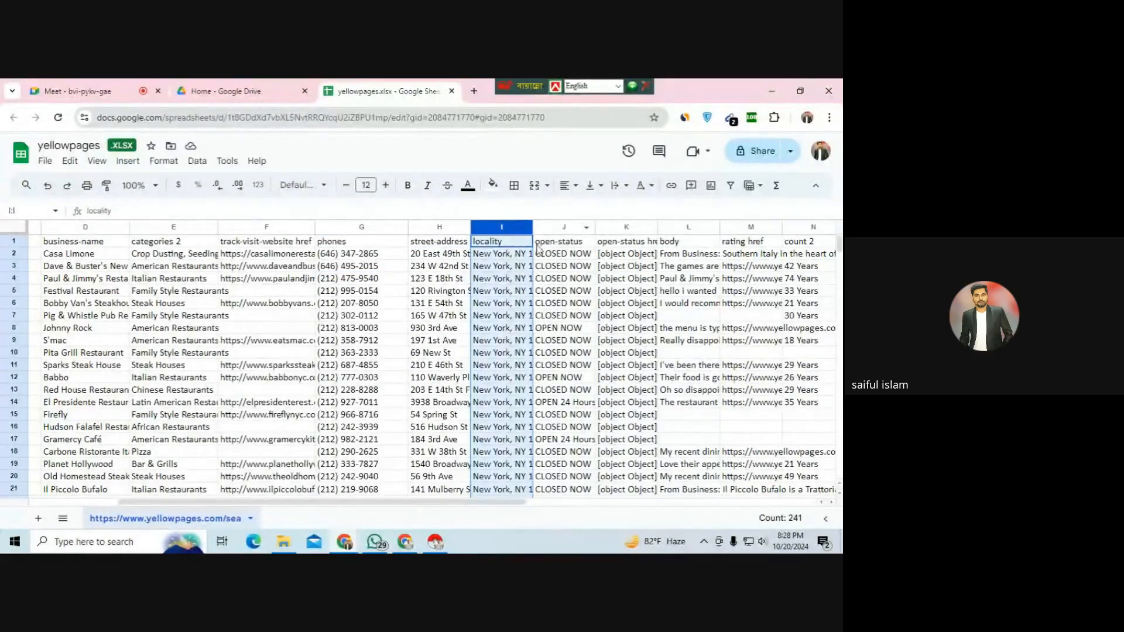
click(566, 228)
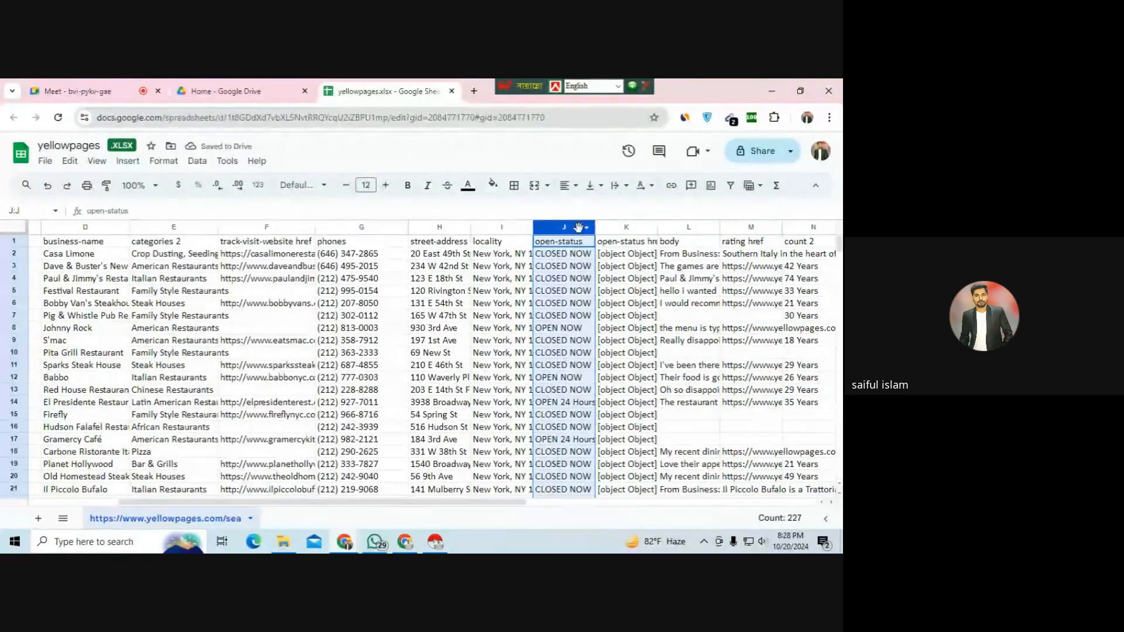
mouse_move(579, 228)
mouse_down()
mouse_move(622, 230)
mouse_move(587, 240)
mouse_up()
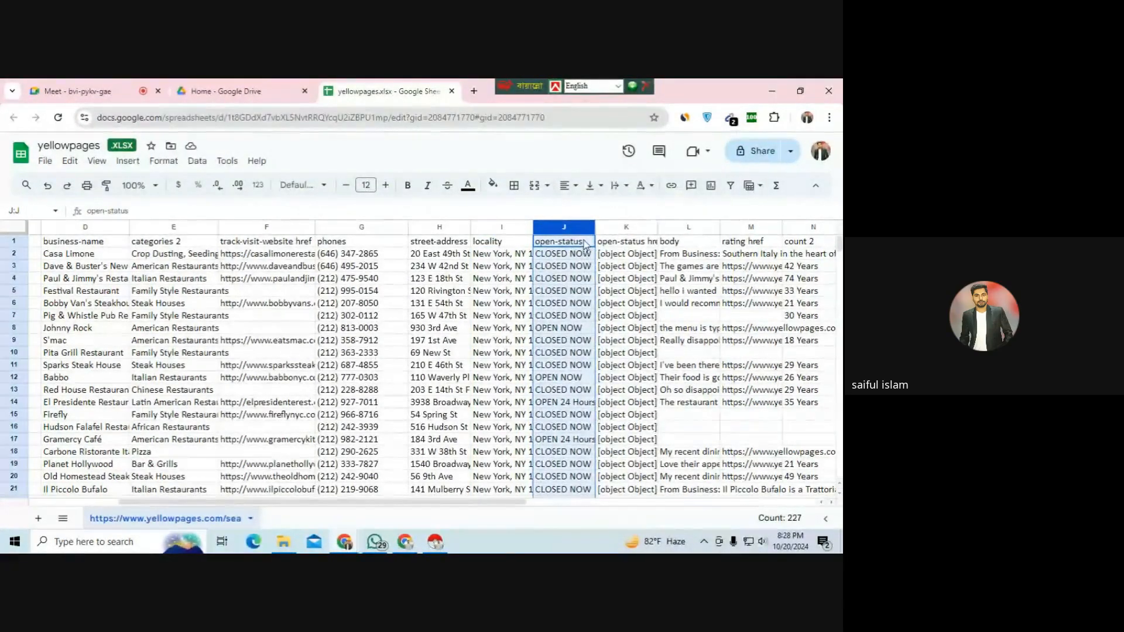
- Delete the open-status, open-status href and body columns to the right of locality
right_click(584, 255)
click(635, 325)
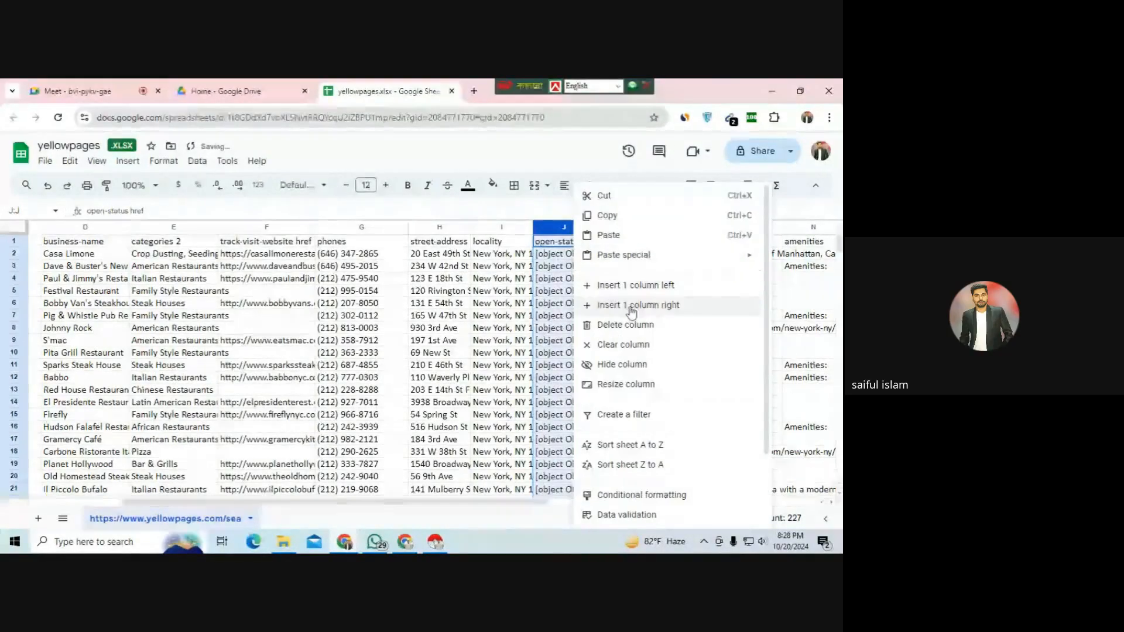
click(629, 325)
right_click(584, 273)
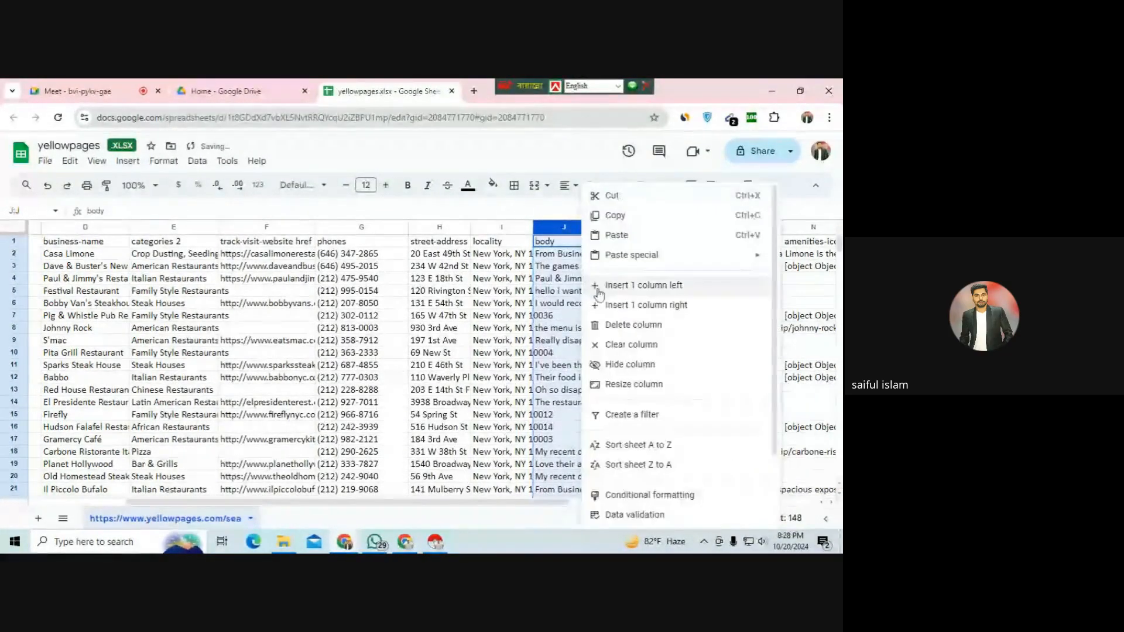
click(647, 324)
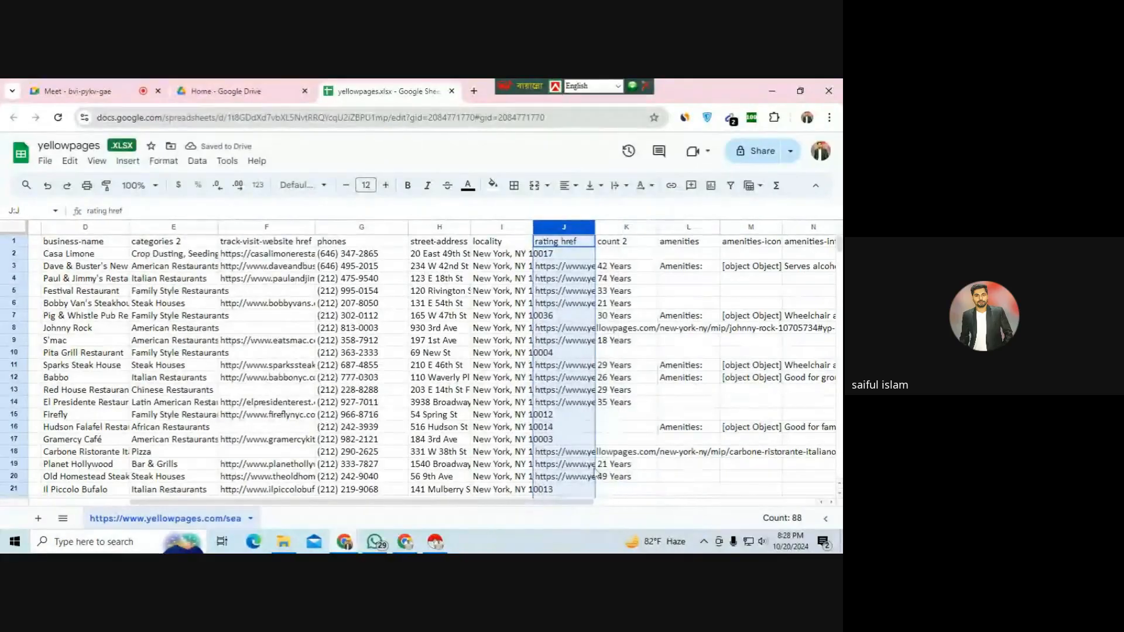
- Examine the remaining columns after locality across the rows, and highlight the rating href and count 2 columns
scroll(737, 316, down, 2)
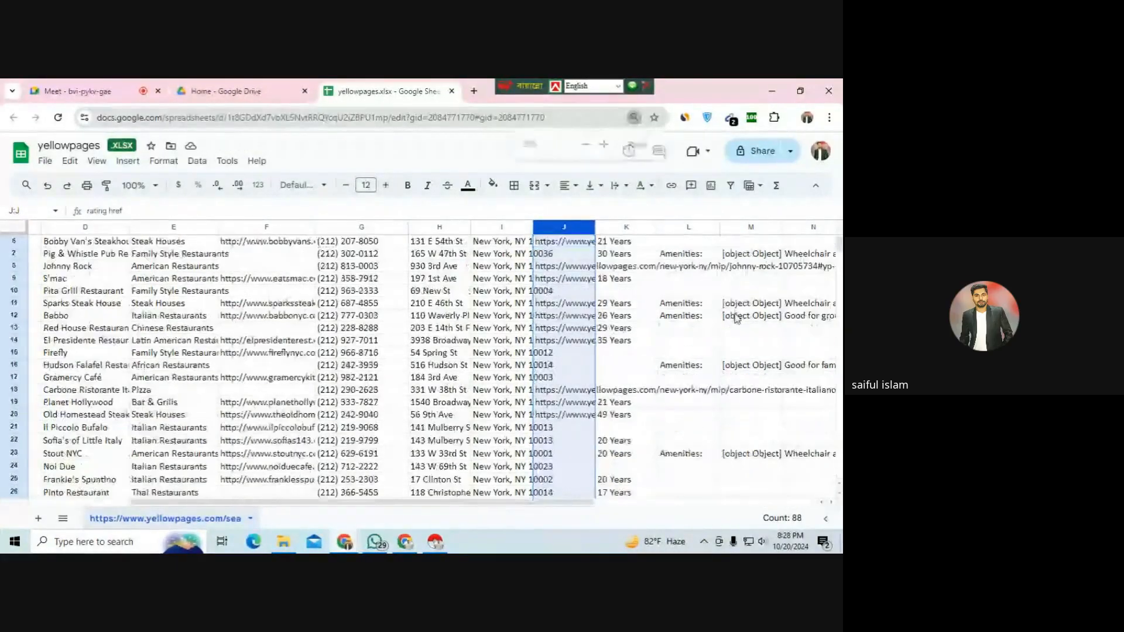
scroll(737, 316, down, 5)
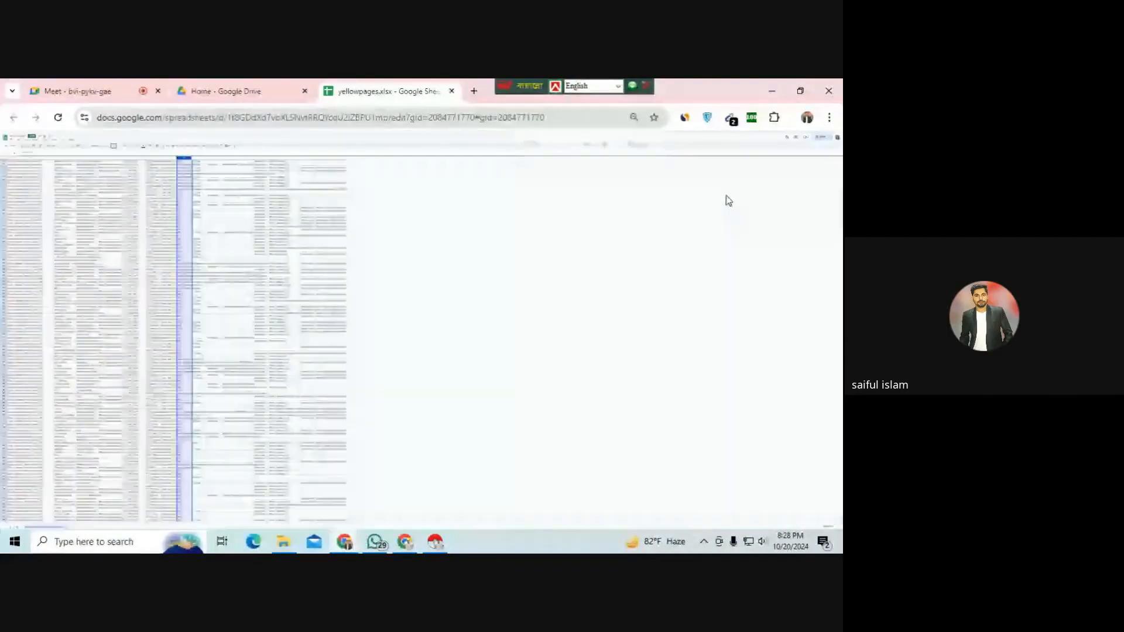
scroll(384, 279, up, 6)
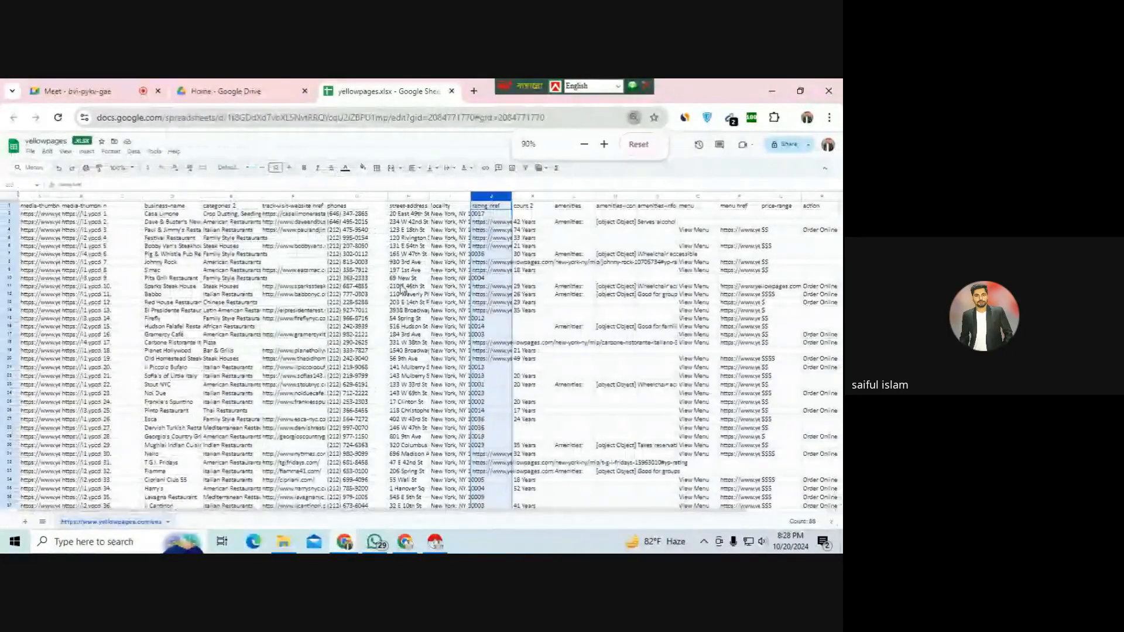
scroll(476, 303, up, 1)
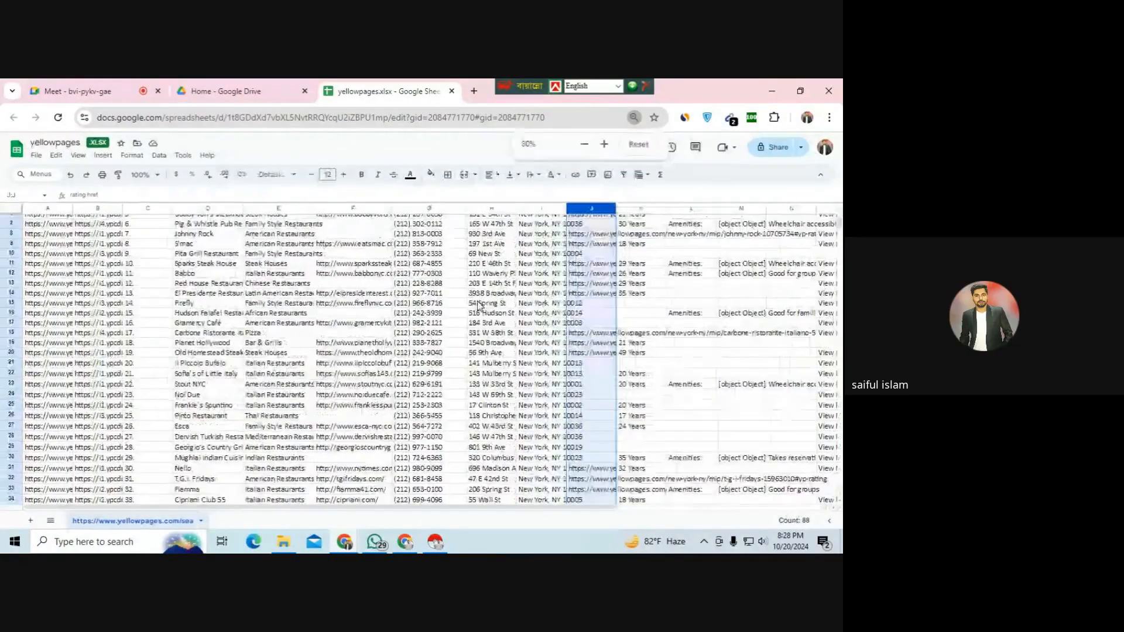
scroll(478, 305, down, 3)
scroll(479, 304, down, 1)
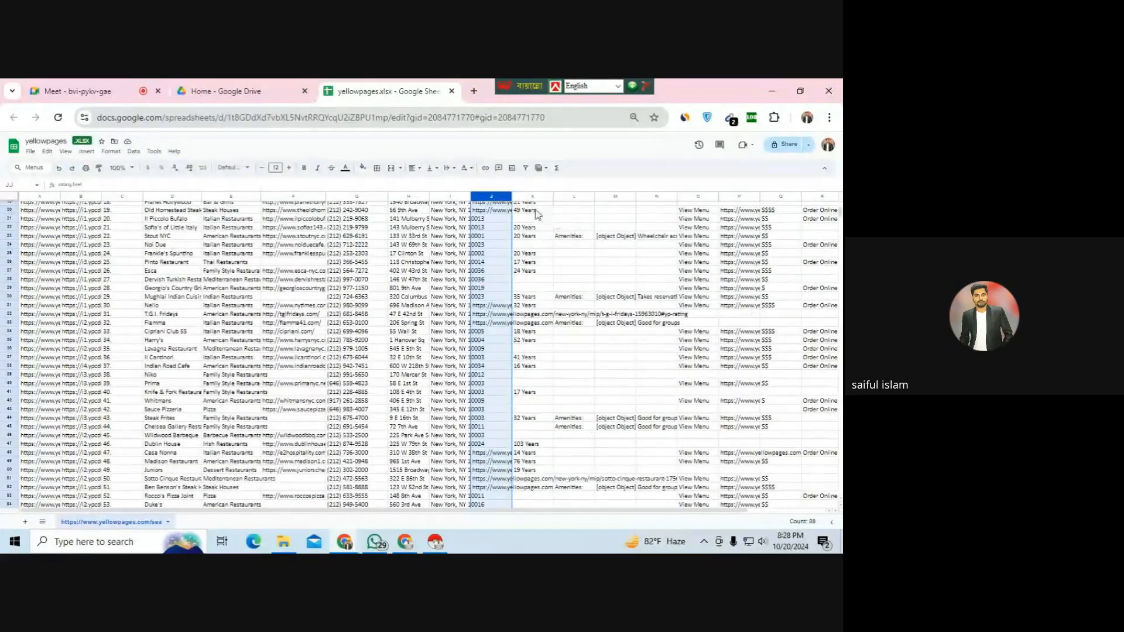
drag(537, 214, 769, 457)
click(494, 197)
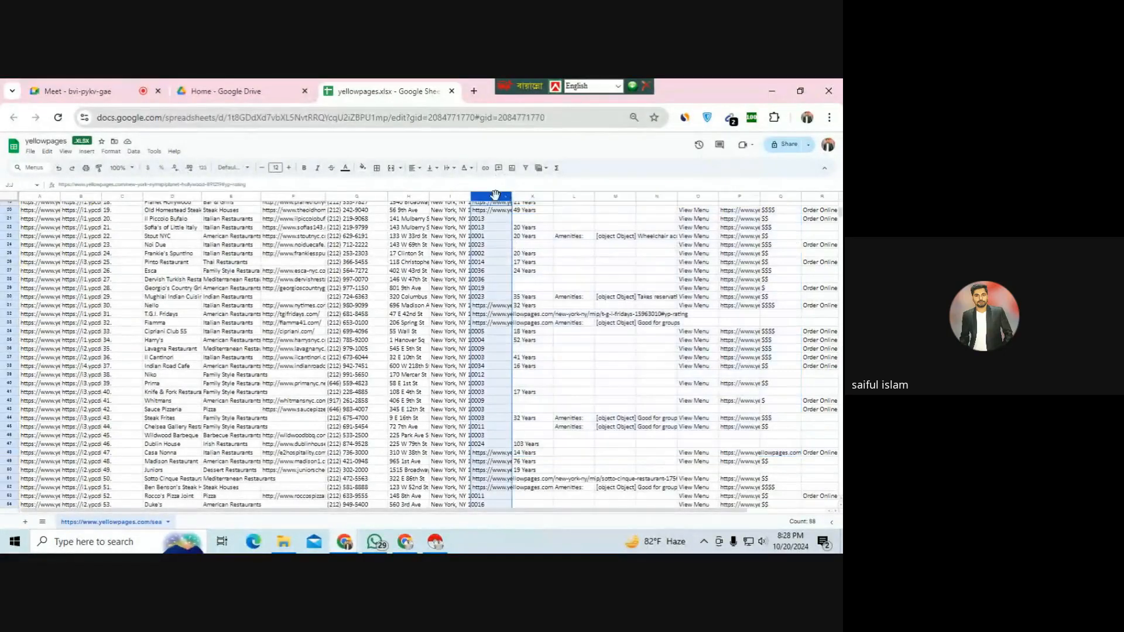
ctrl+click(534, 196)
scroll(497, 219, up, 6)
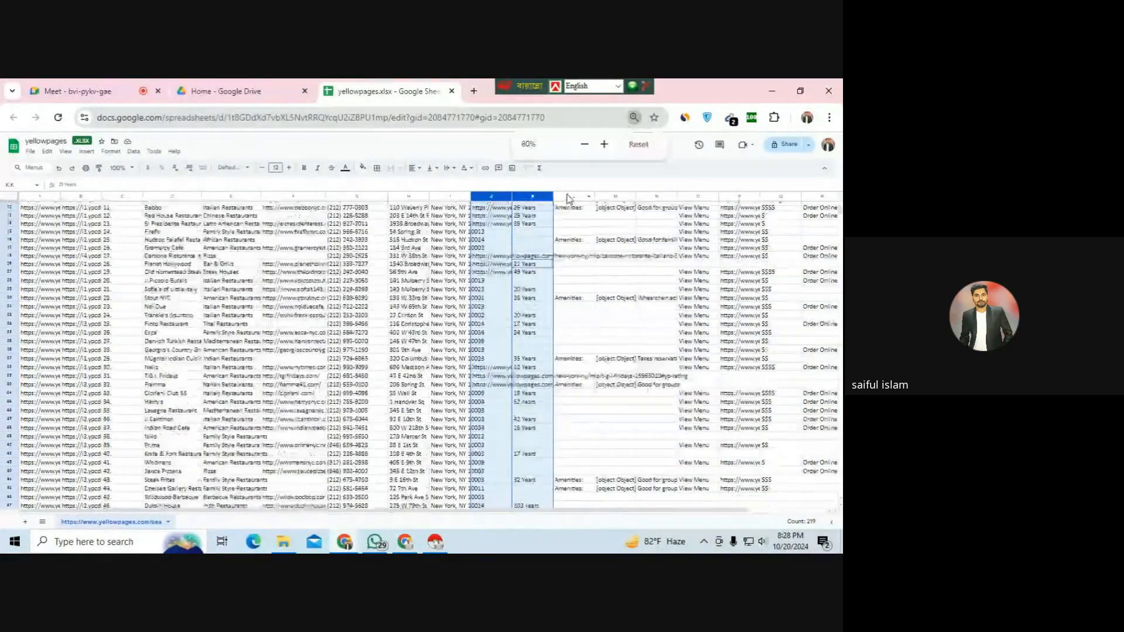
key(ctrl+plus)
- Admit the waiting participant in the Meet call, and select the rating href column back in the yellowpages spreadsheet
key(ctrl+1)
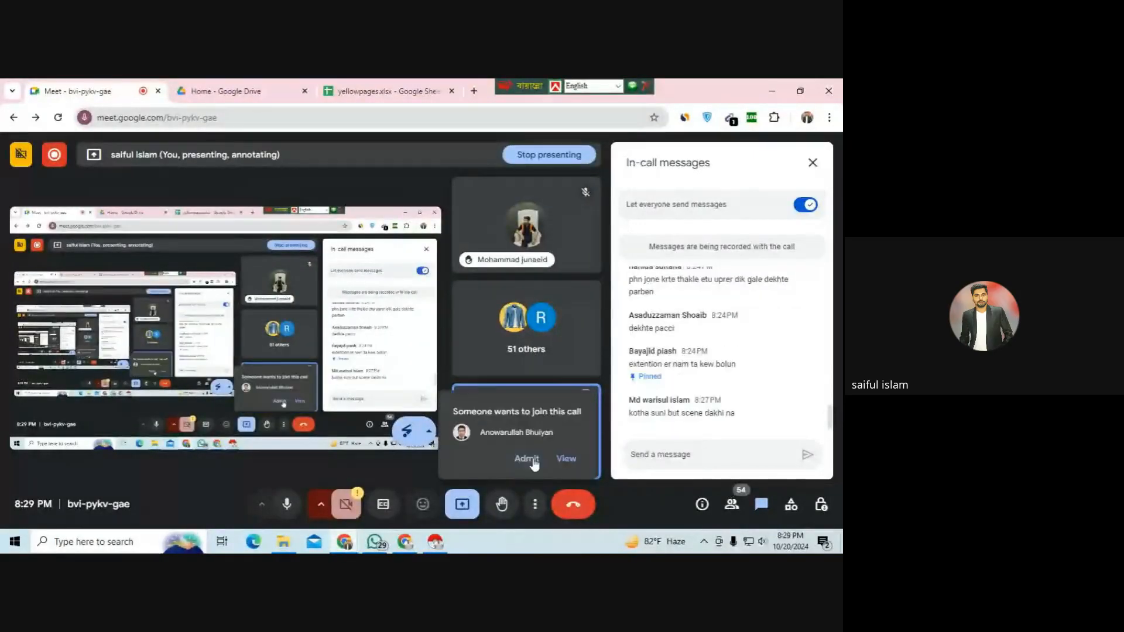
click(527, 459)
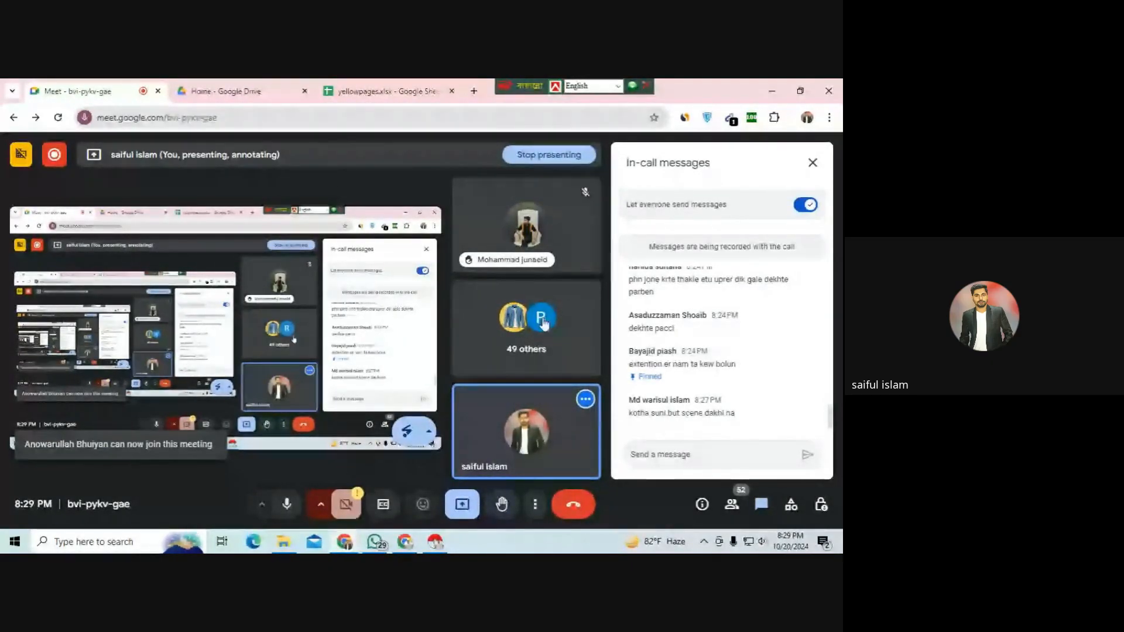
click(370, 94)
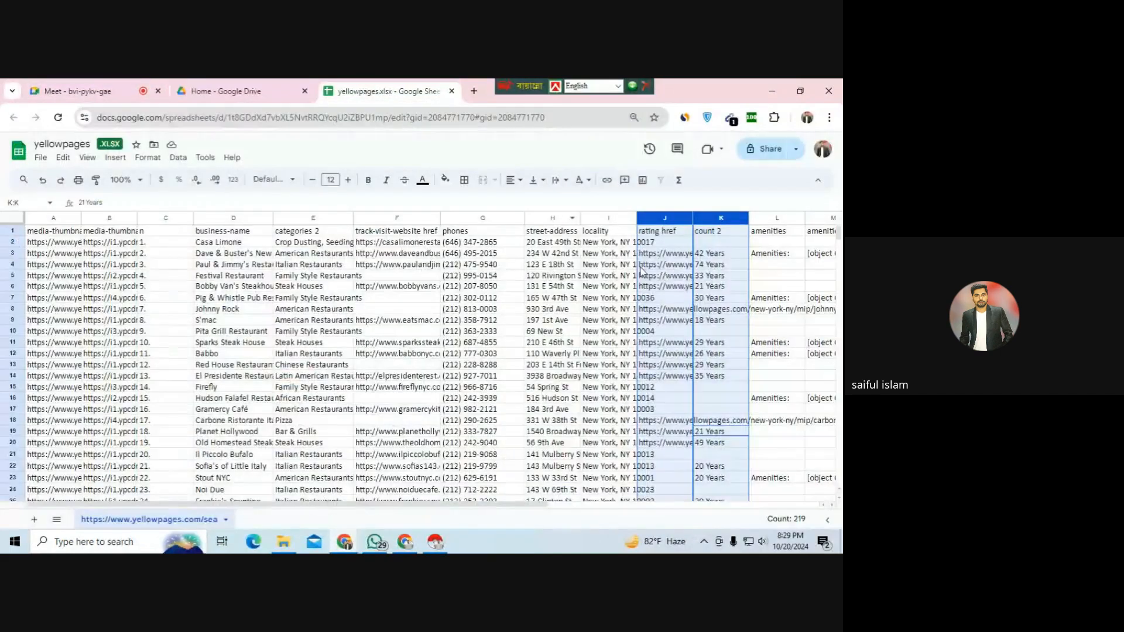
click(703, 276)
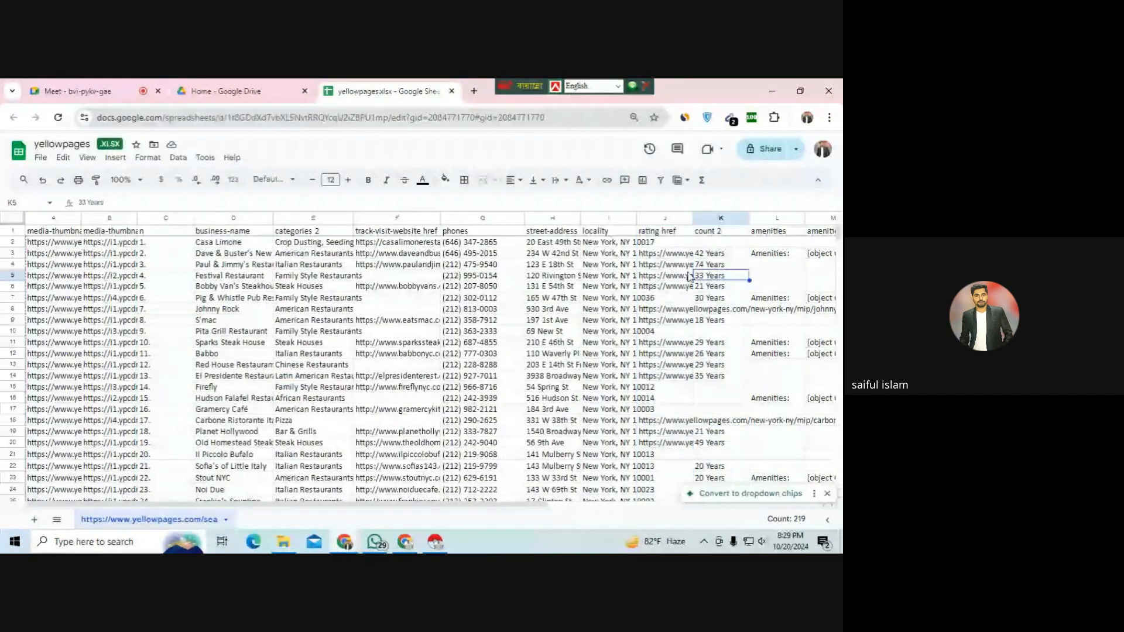
click(666, 221)
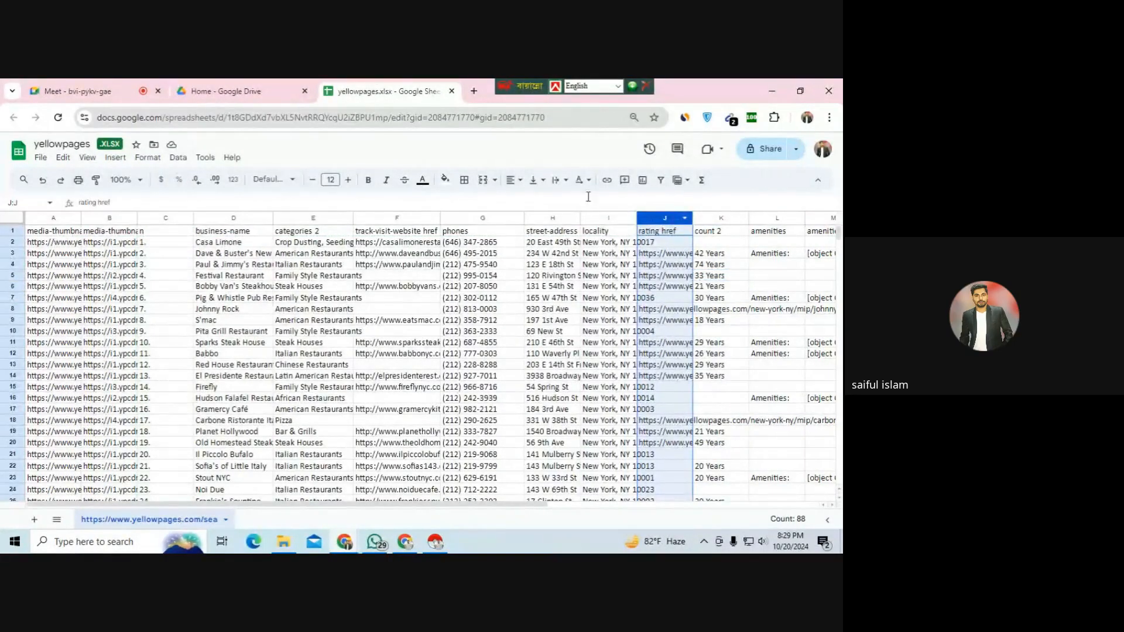
- Admit another waiting participant in the Meet call, and delete the rating href column back in the yellowpages spreadsheet
click(82, 91)
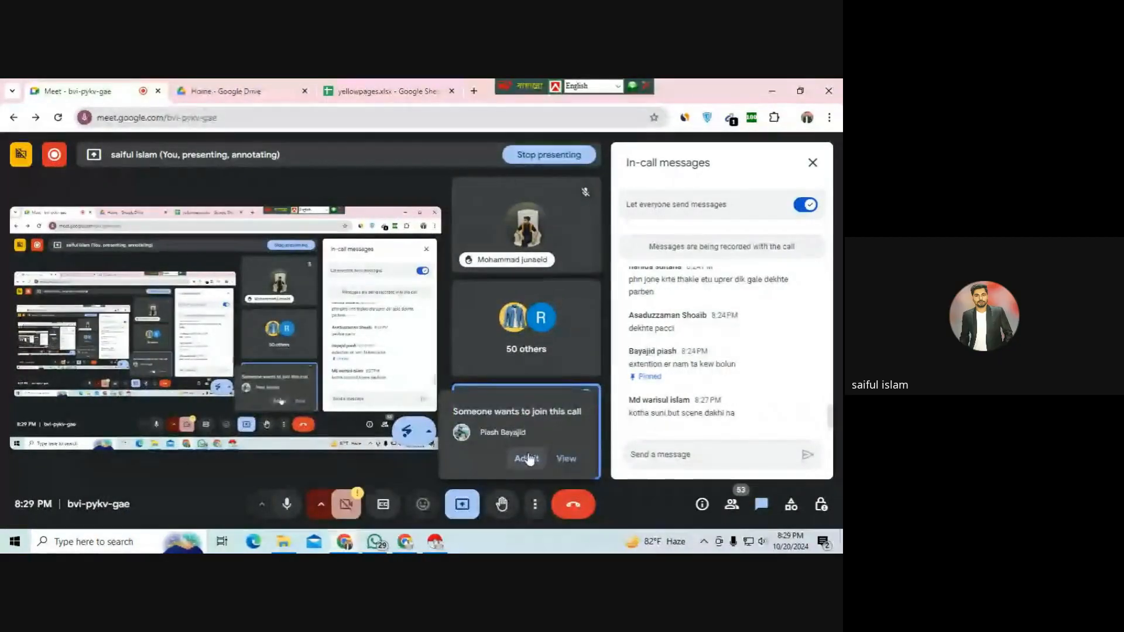
click(528, 459)
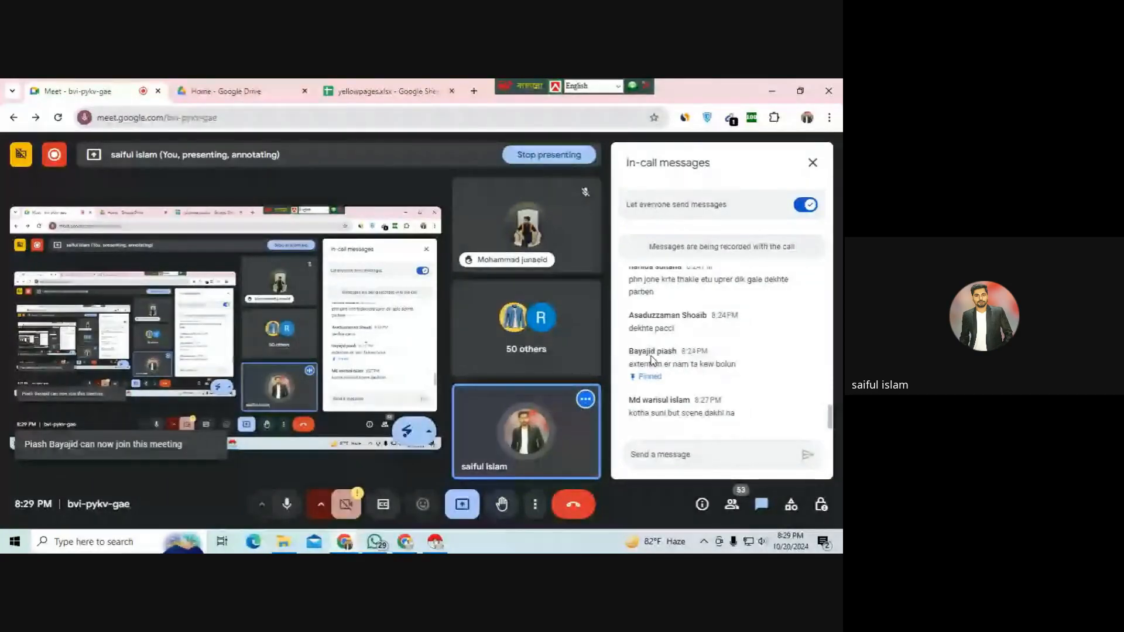
key(ctrl+shift+Tab)
right_click(689, 220)
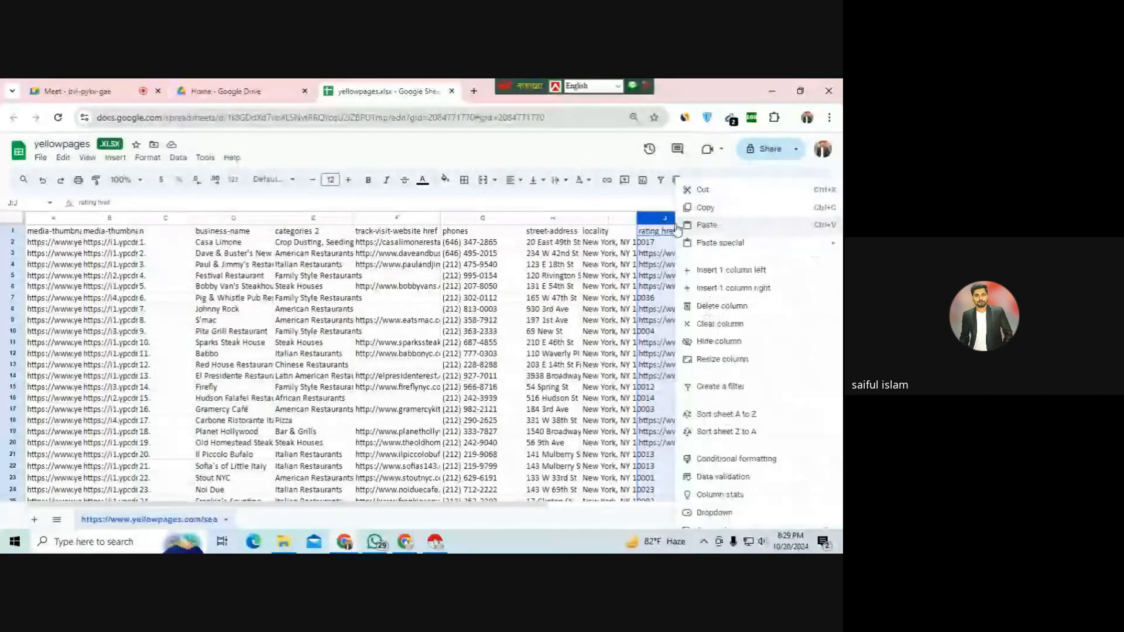
click(722, 306)
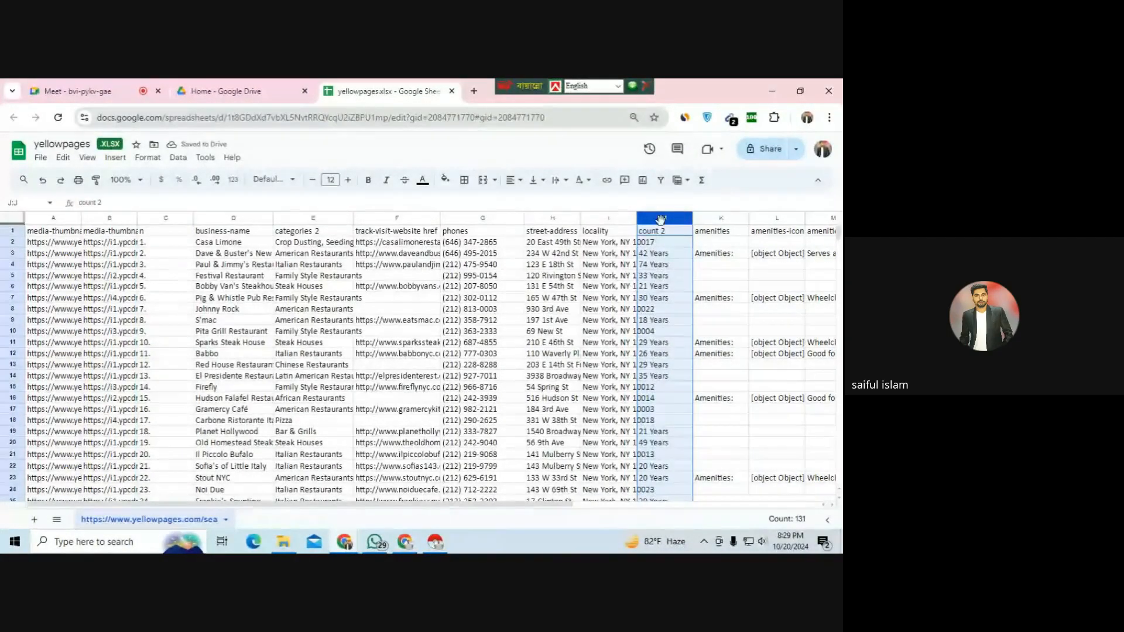
- Try to delete all the columns from count 2 through action href 2 together, and undo the deletion
ctrl+click(721, 220)
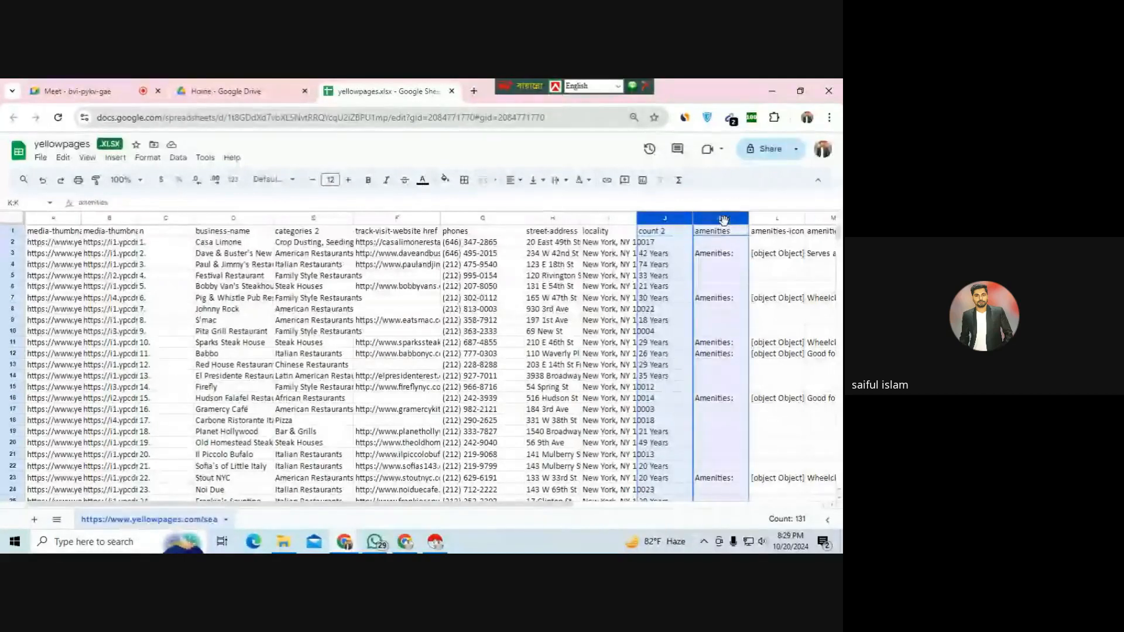
ctrl+click(764, 219)
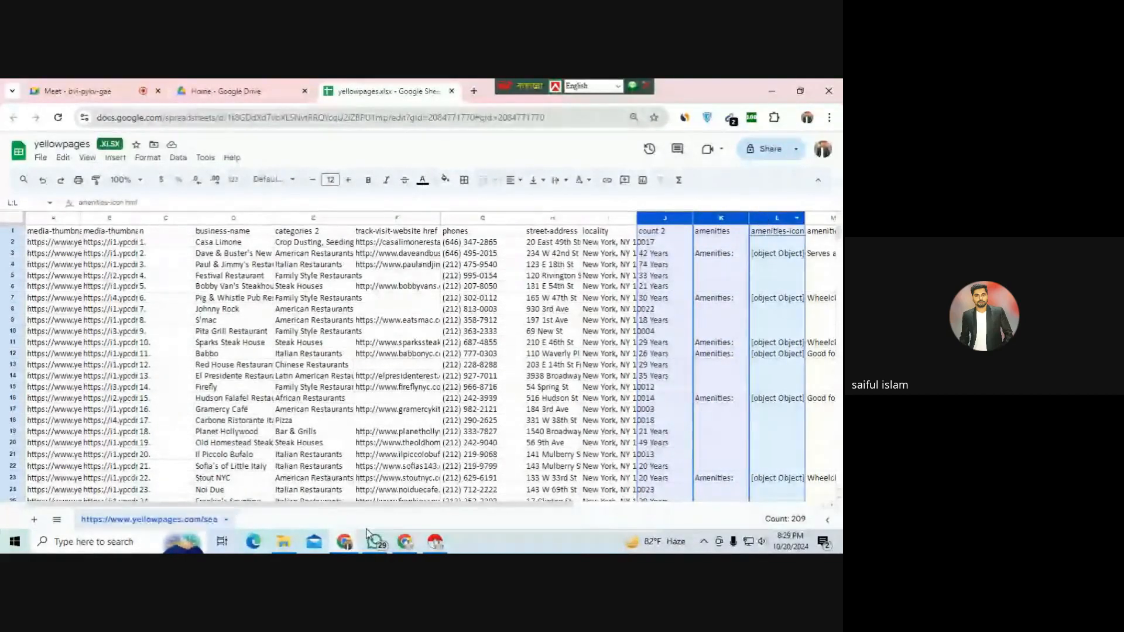
drag(466, 508, 713, 498)
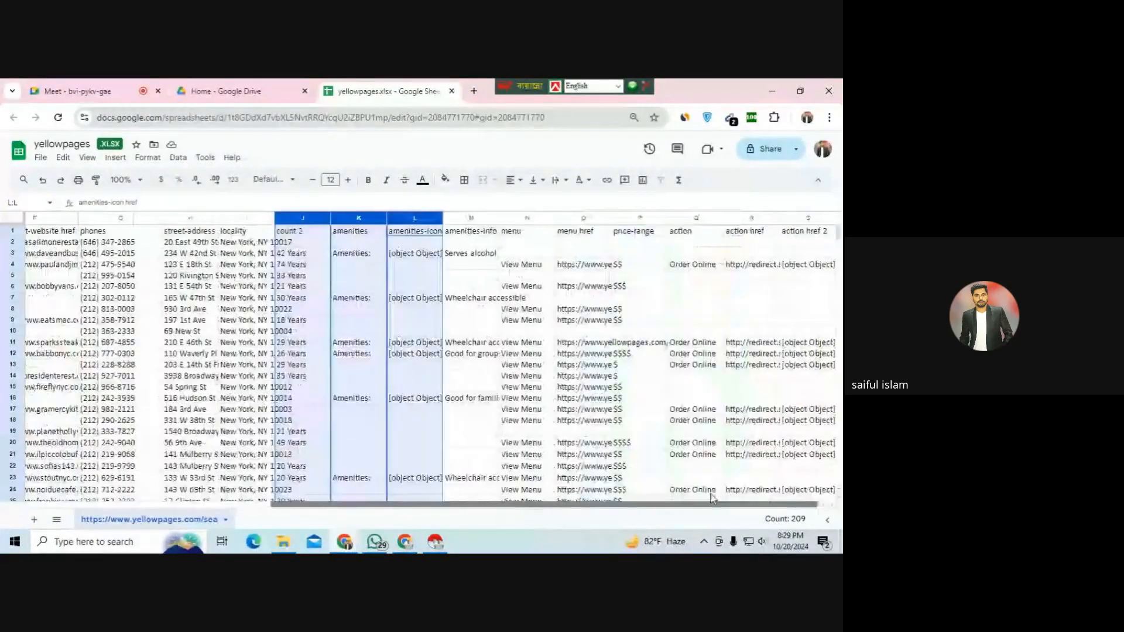
ctrl+click(471, 219)
ctrl+click(527, 218)
ctrl+click(580, 219)
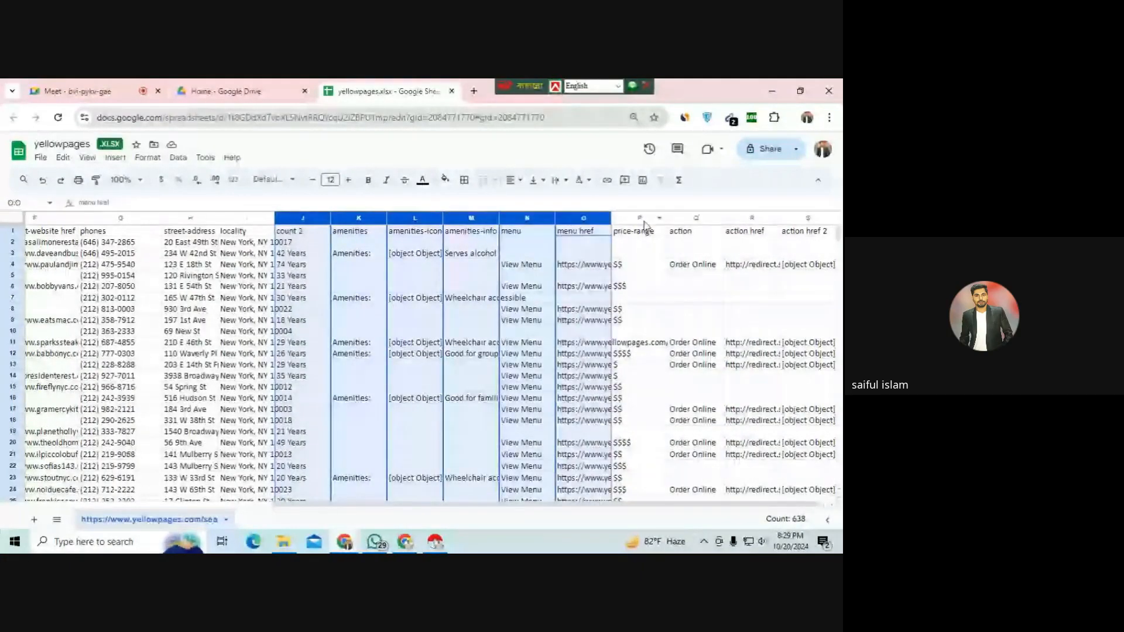
ctrl+click(644, 220)
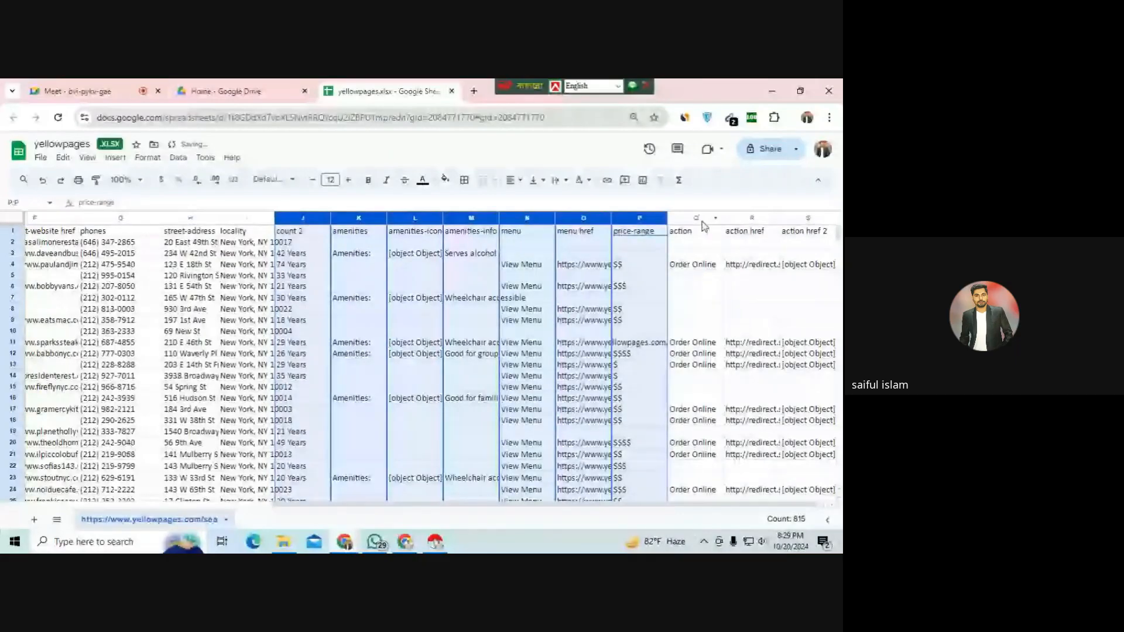
ctrl+click(703, 220)
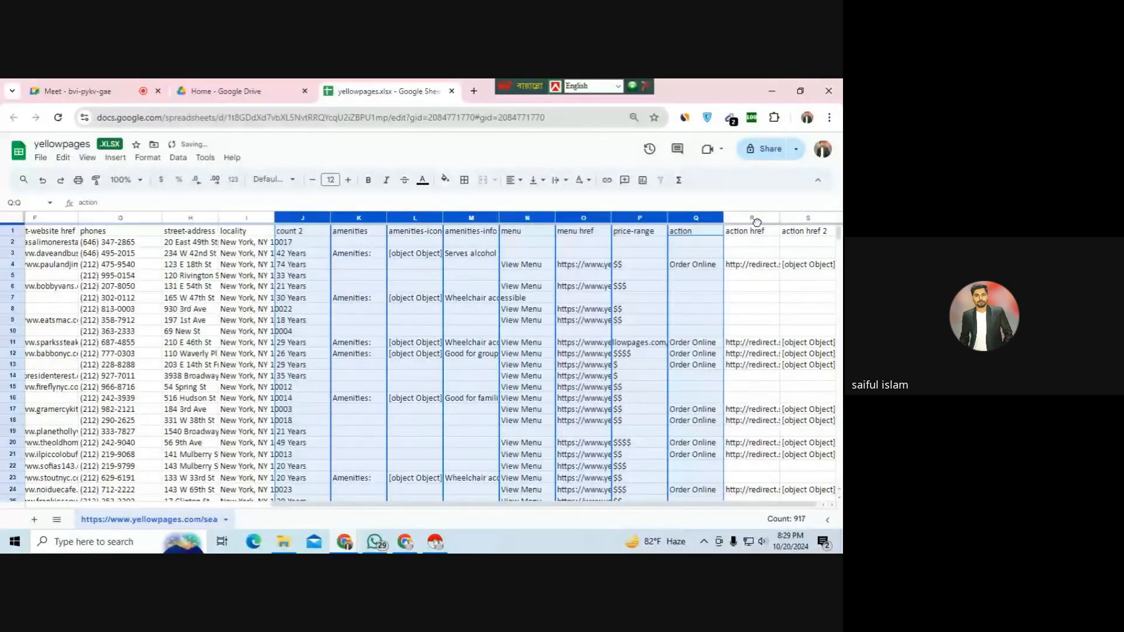
ctrl+click(756, 220)
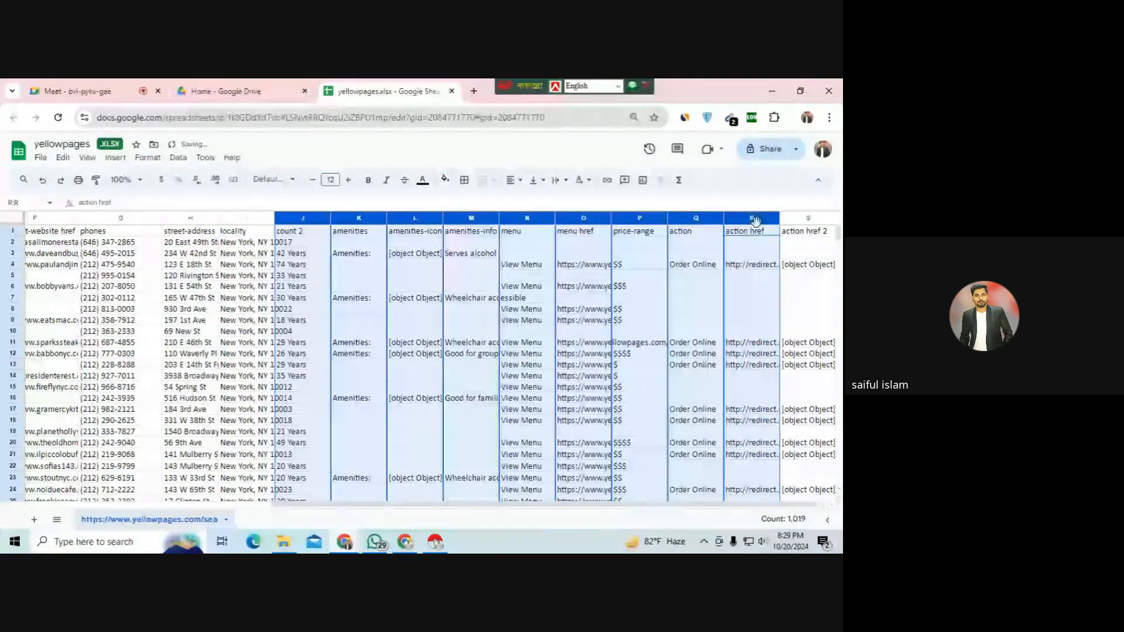
ctrl+click(809, 221)
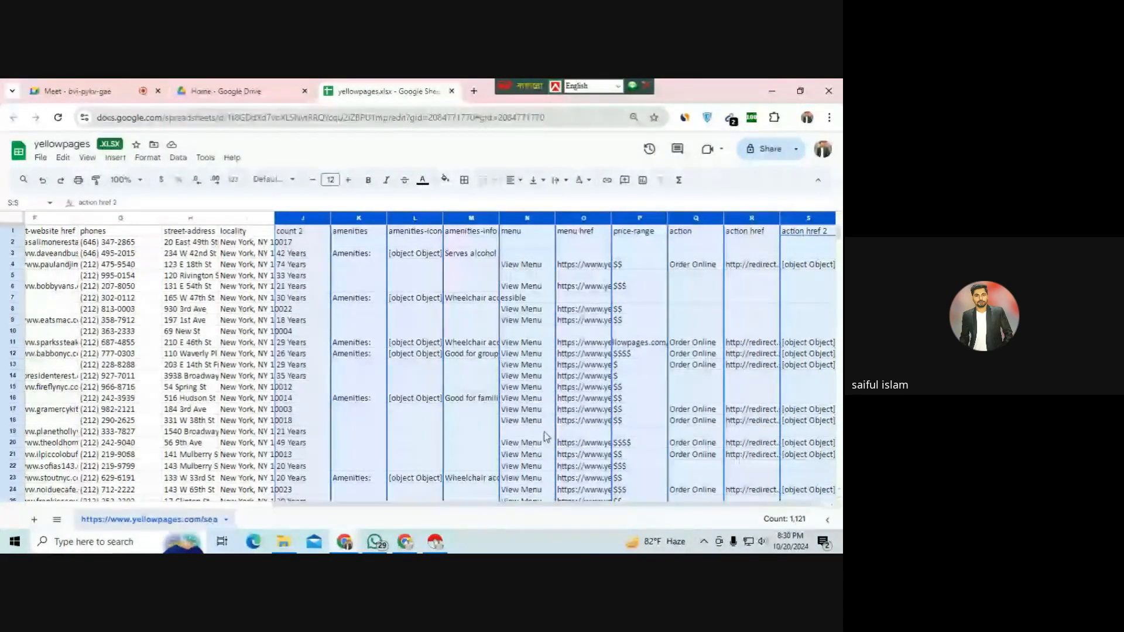
right_click(322, 233)
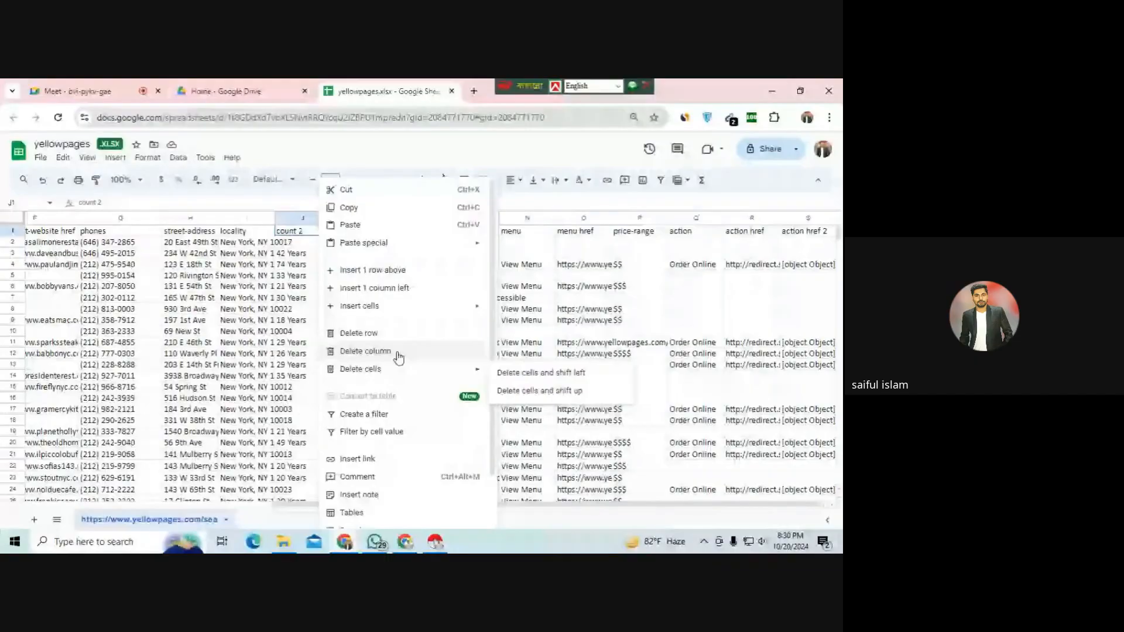
click(366, 351)
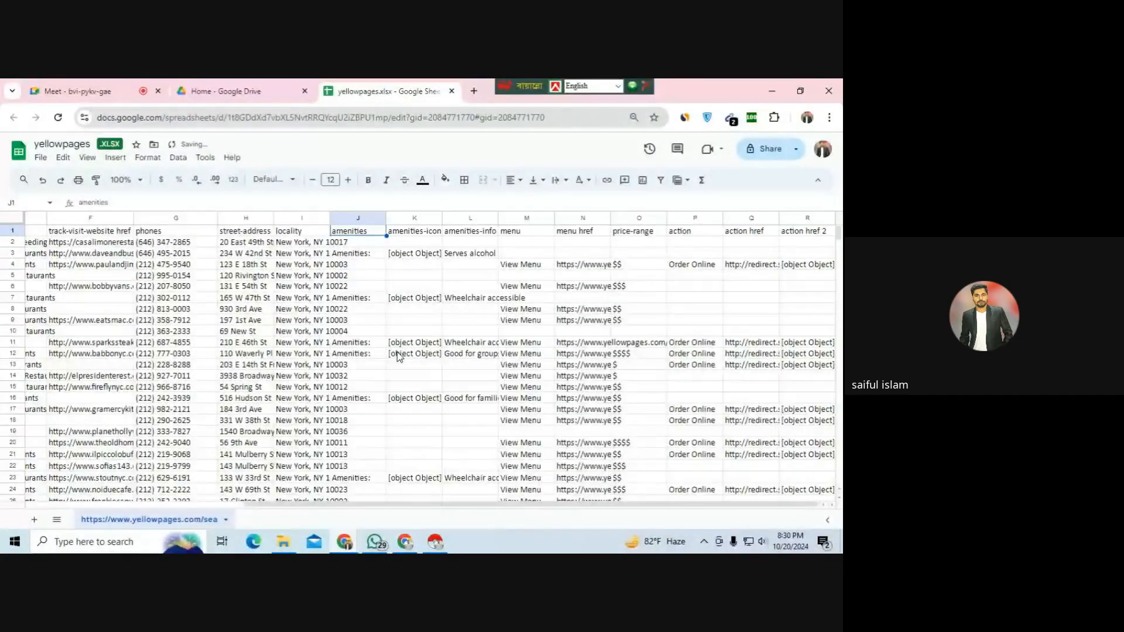
key(ctrl+z)
- Delete the seven adjacent columns from count 2 through price-range together, keeping the locality column
scroll(395, 269, down, 2)
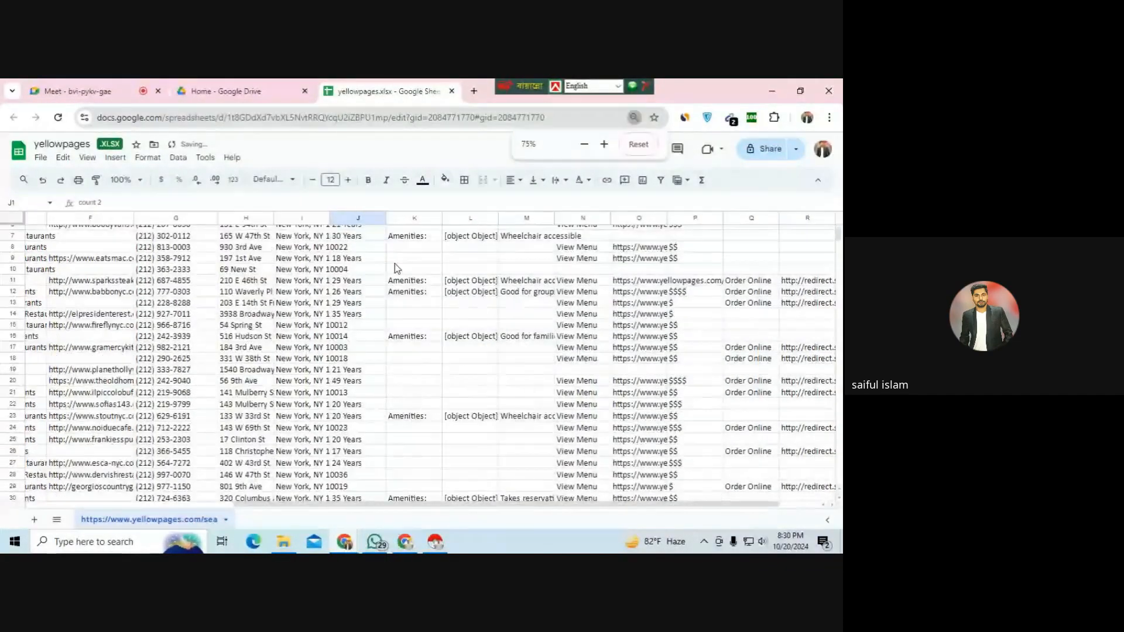
scroll(394, 263, up, 2)
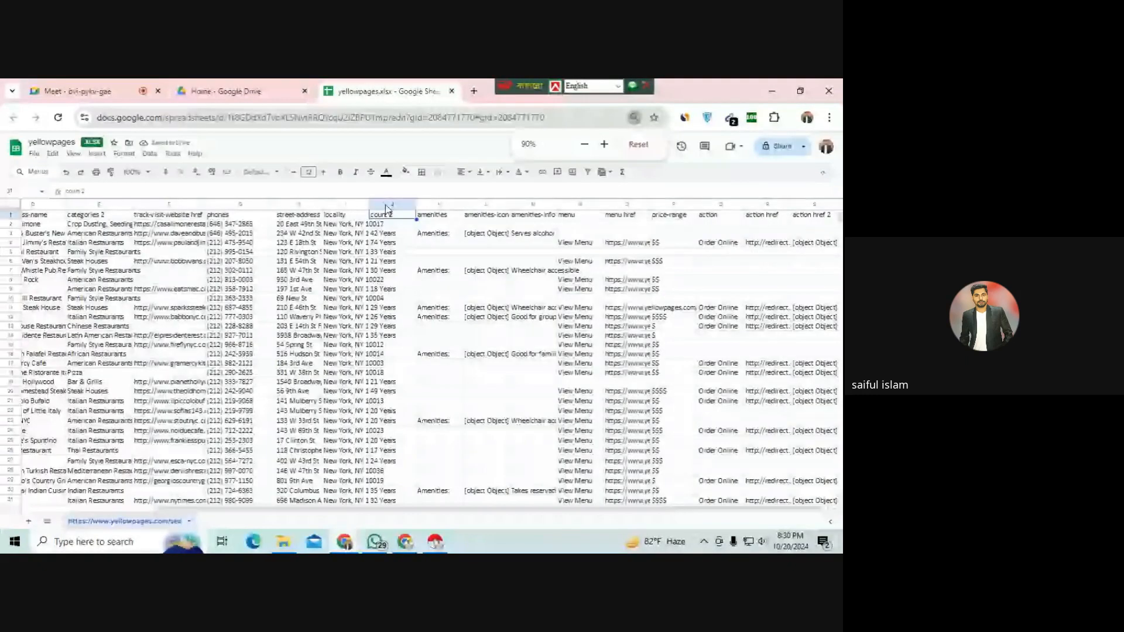
scroll(386, 208, up, 1)
click(424, 206)
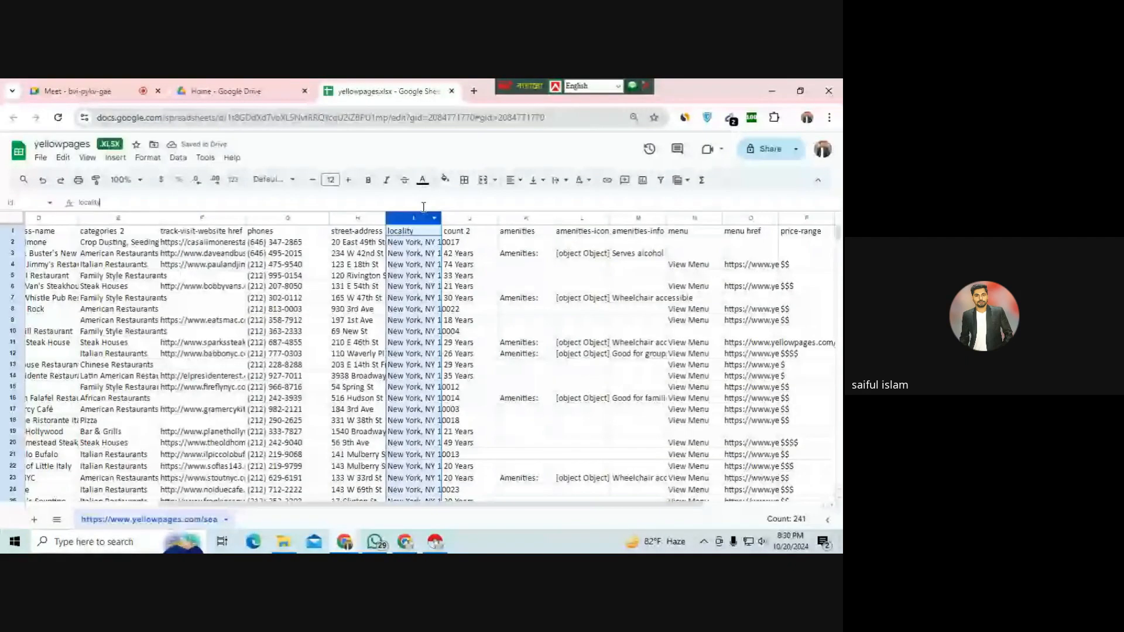
key(Return)
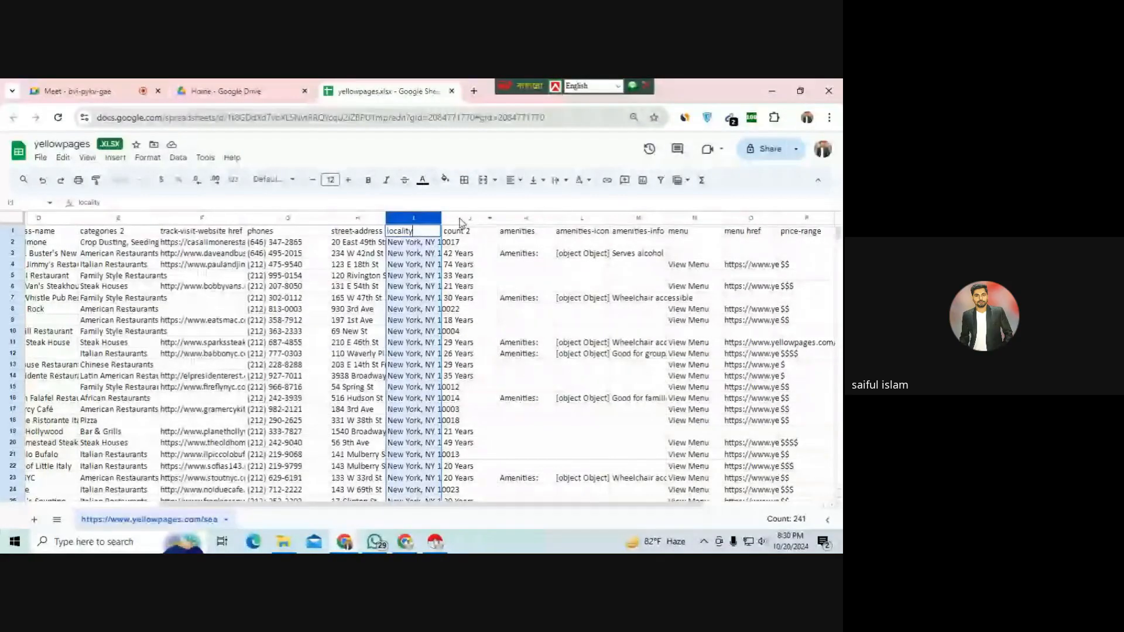
click(463, 219)
ctrl+click(526, 218)
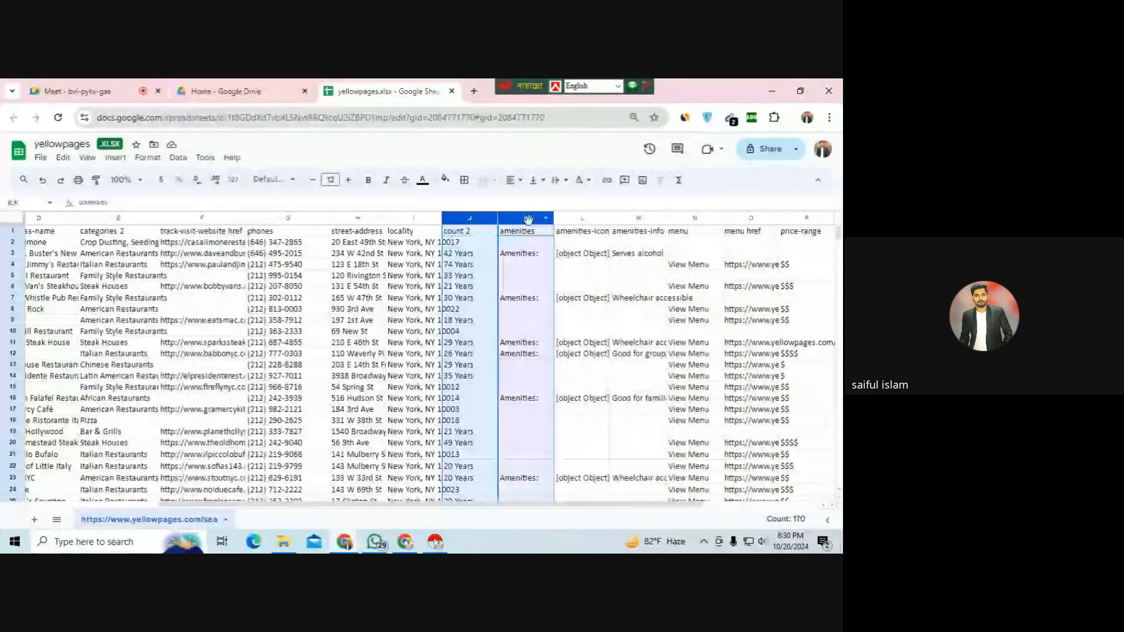
ctrl+click(582, 219)
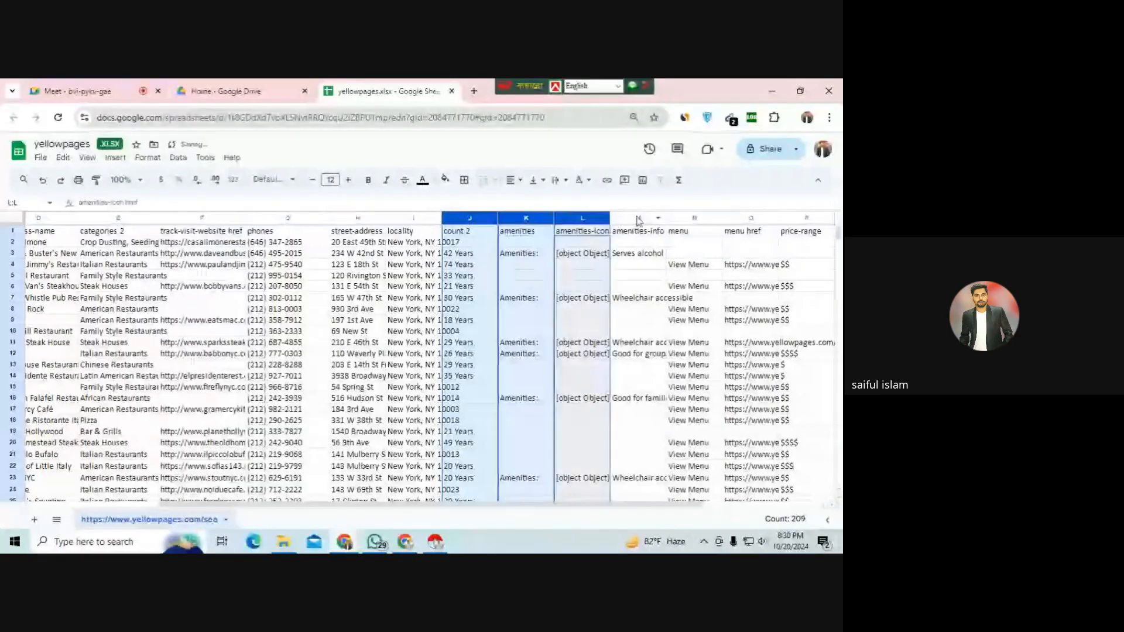
ctrl+click(639, 219)
ctrl+click(708, 219)
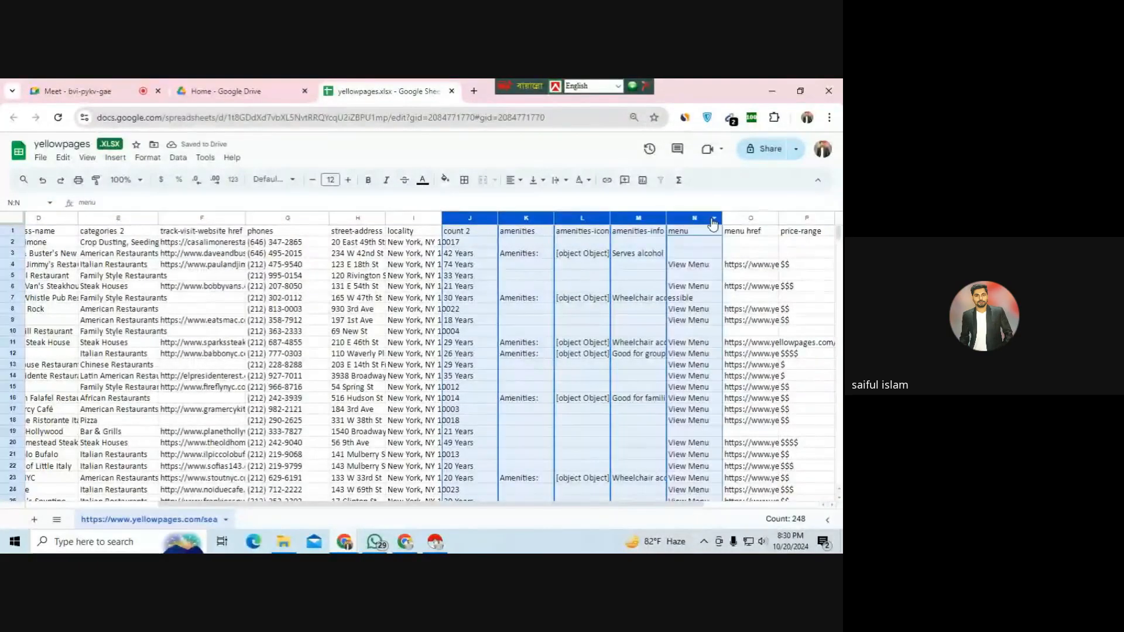
ctrl+click(740, 219)
ctrl+click(793, 220)
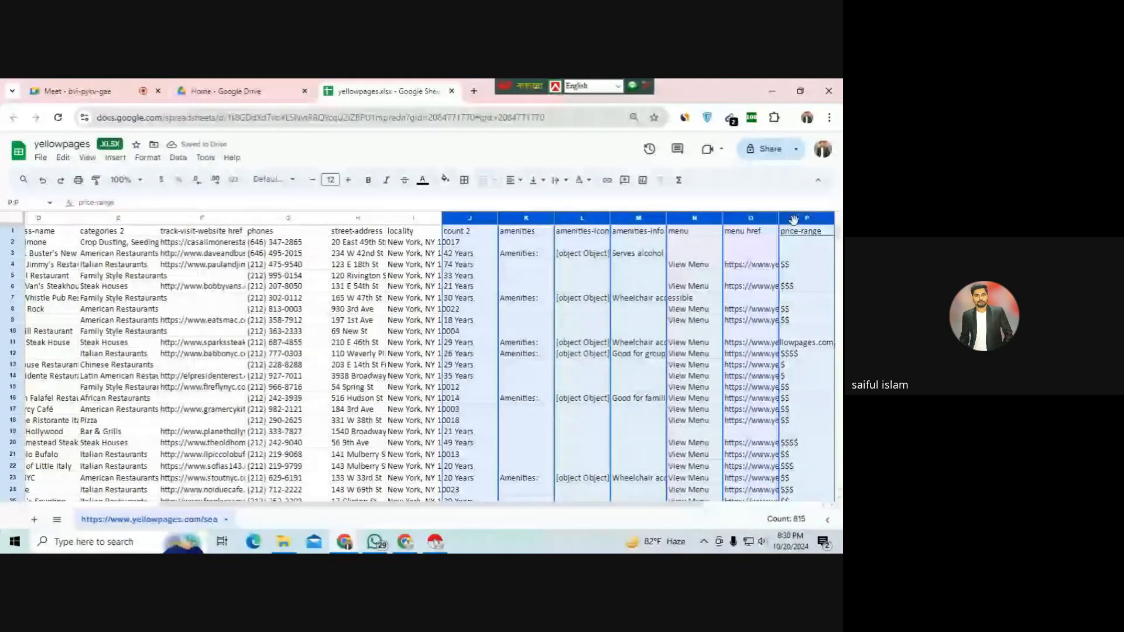
click(490, 220)
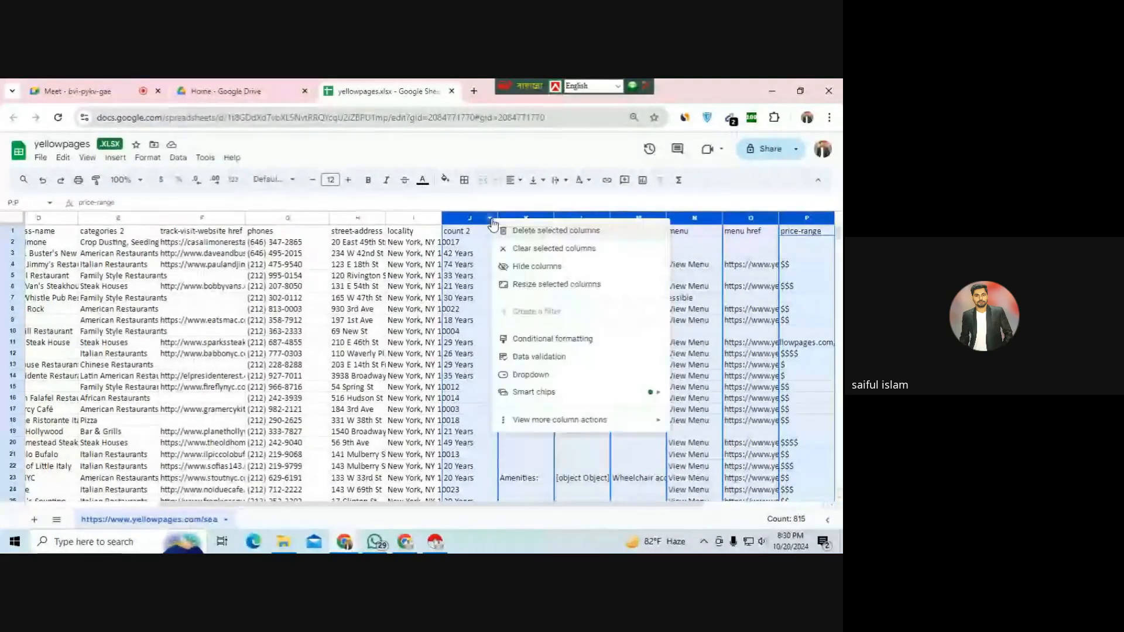
click(567, 233)
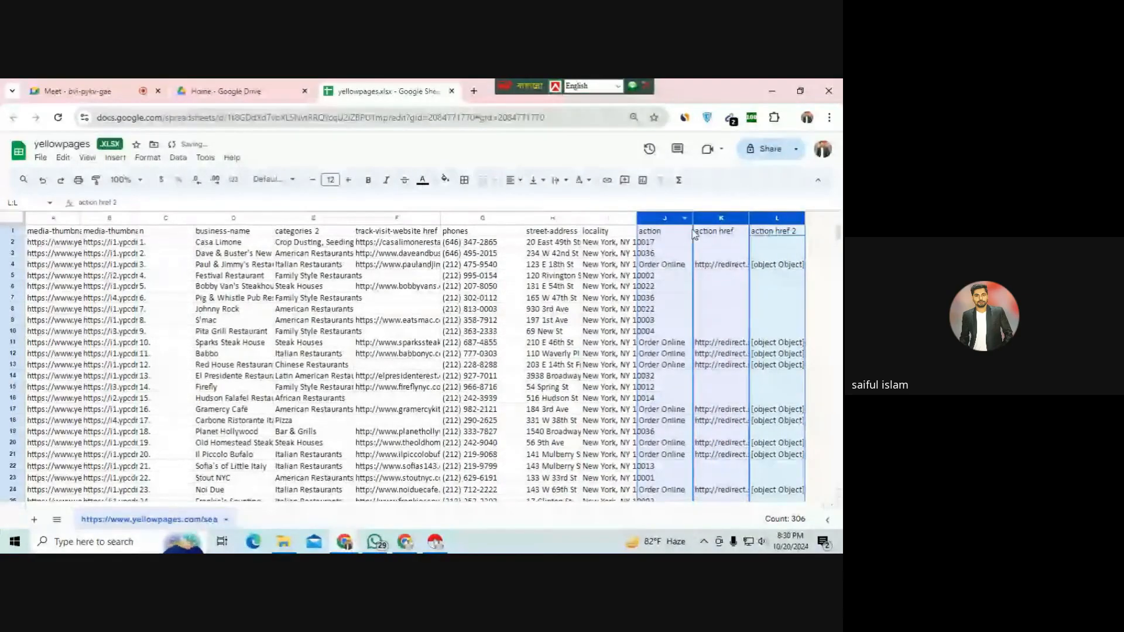
- Delete the action column, and remove the action href and action href 2 columns together
click(664, 218)
right_click(664, 218)
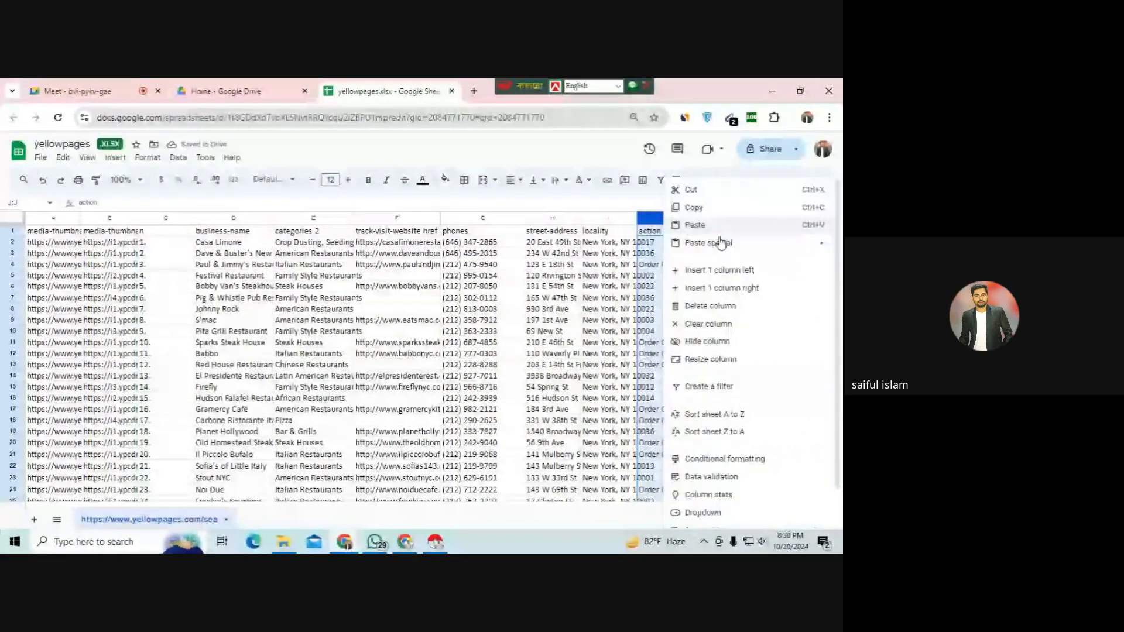
click(725, 306)
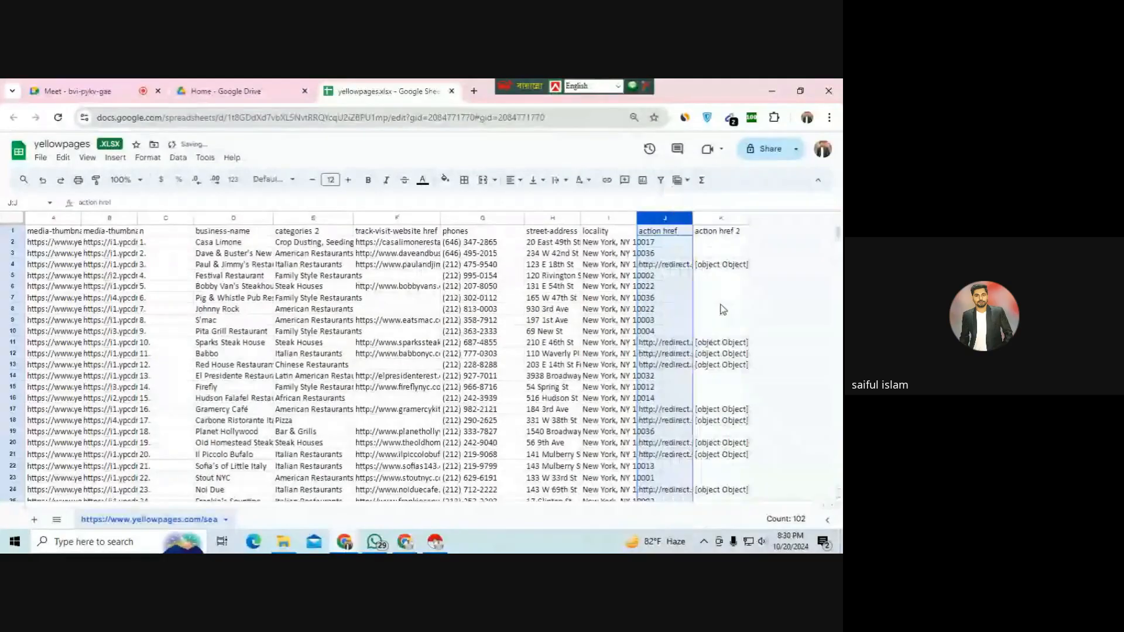
ctrl+click(721, 218)
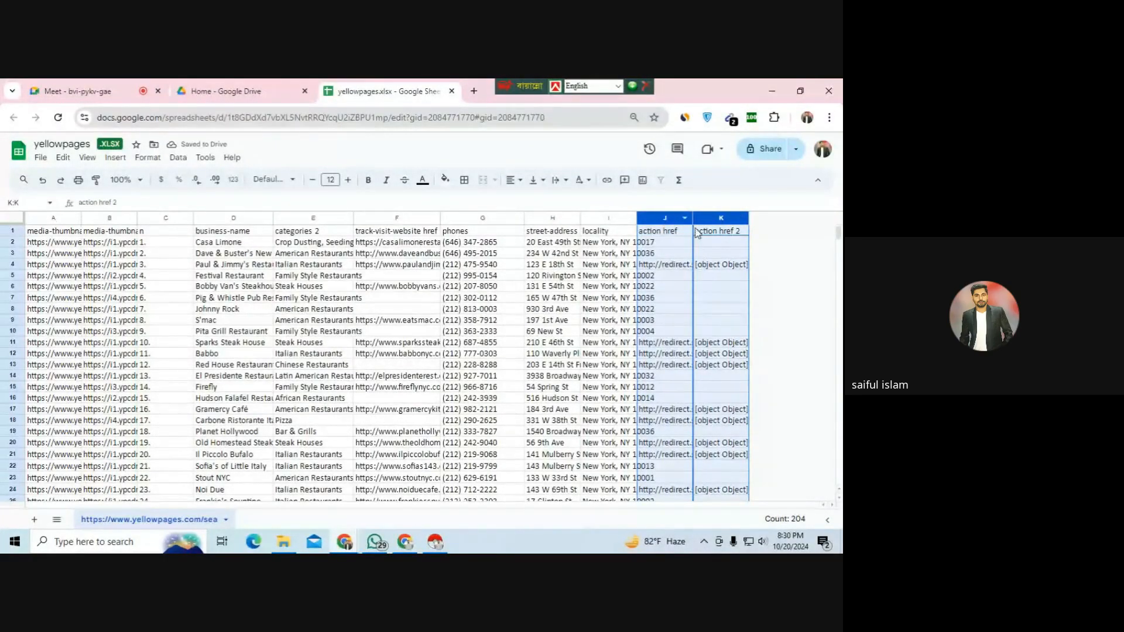
click(687, 220)
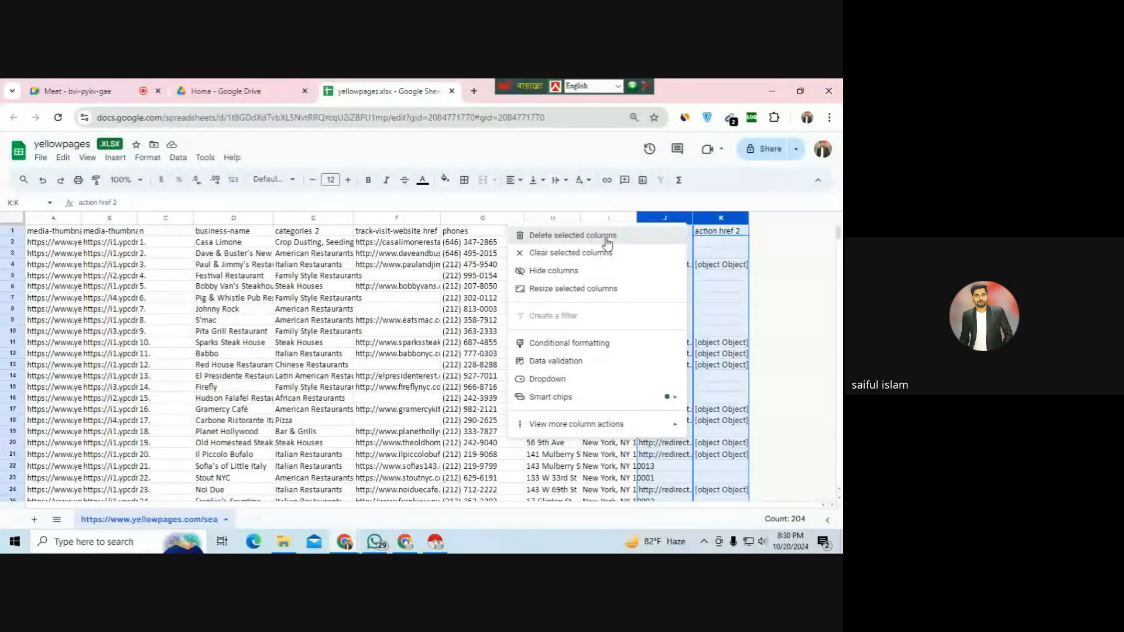
click(607, 236)
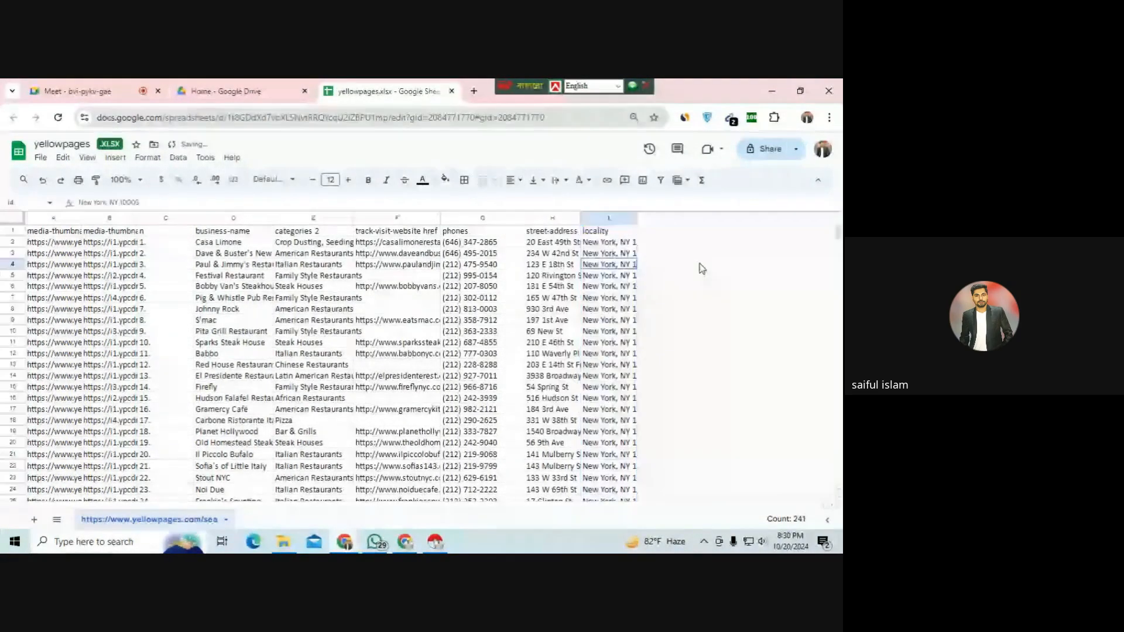
- Narrow the numbering column n beside business-name, and delete it
ctrl+scroll(517, 316, up, 2)
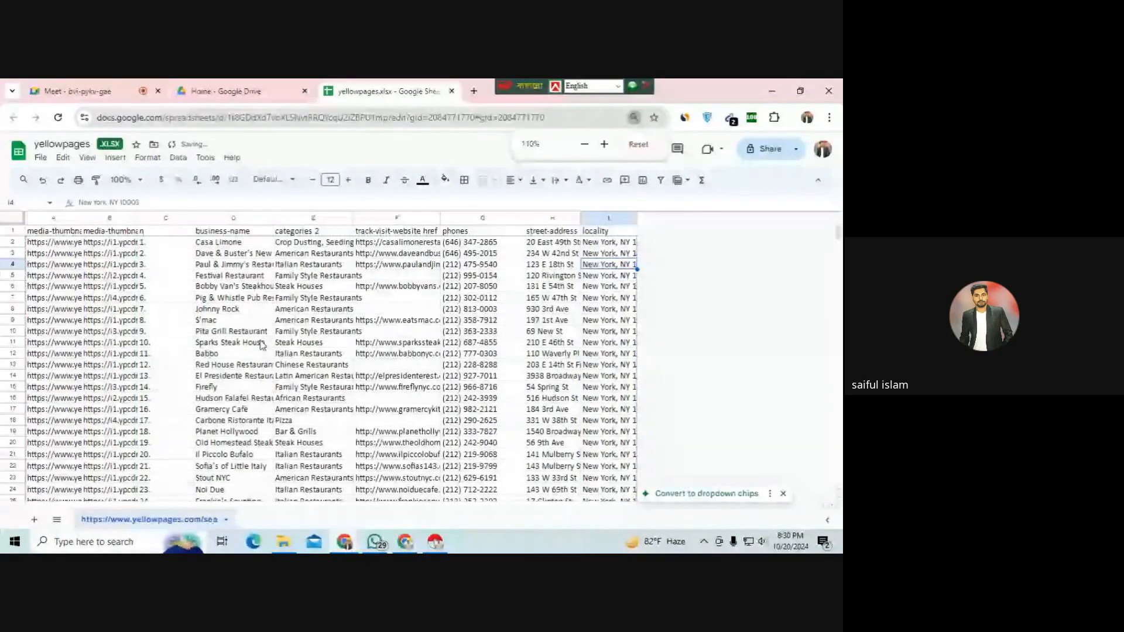
ctrl+scroll(217, 237, up, 2)
scroll(277, 286, down, 1)
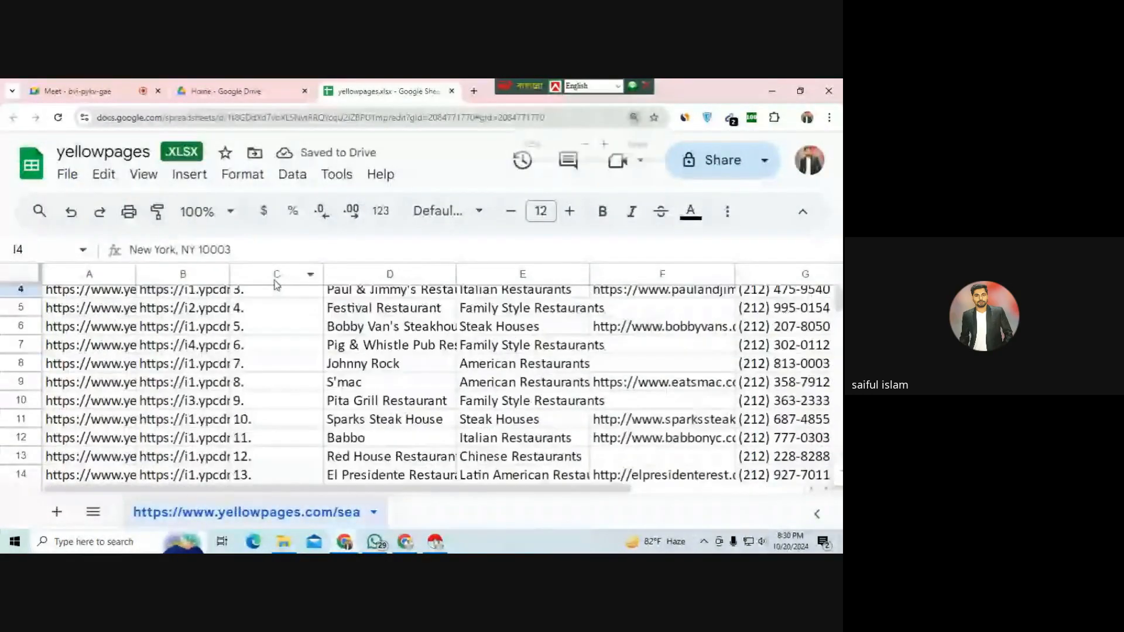
ctrl+scroll(277, 285, down, 1)
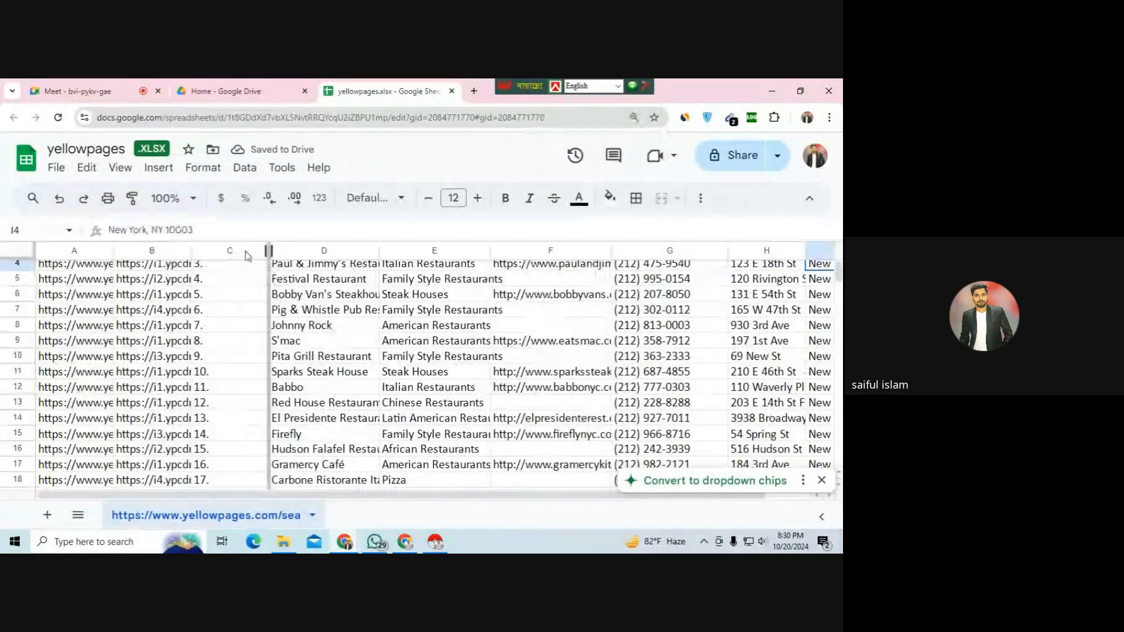
drag(245, 256, 225, 256)
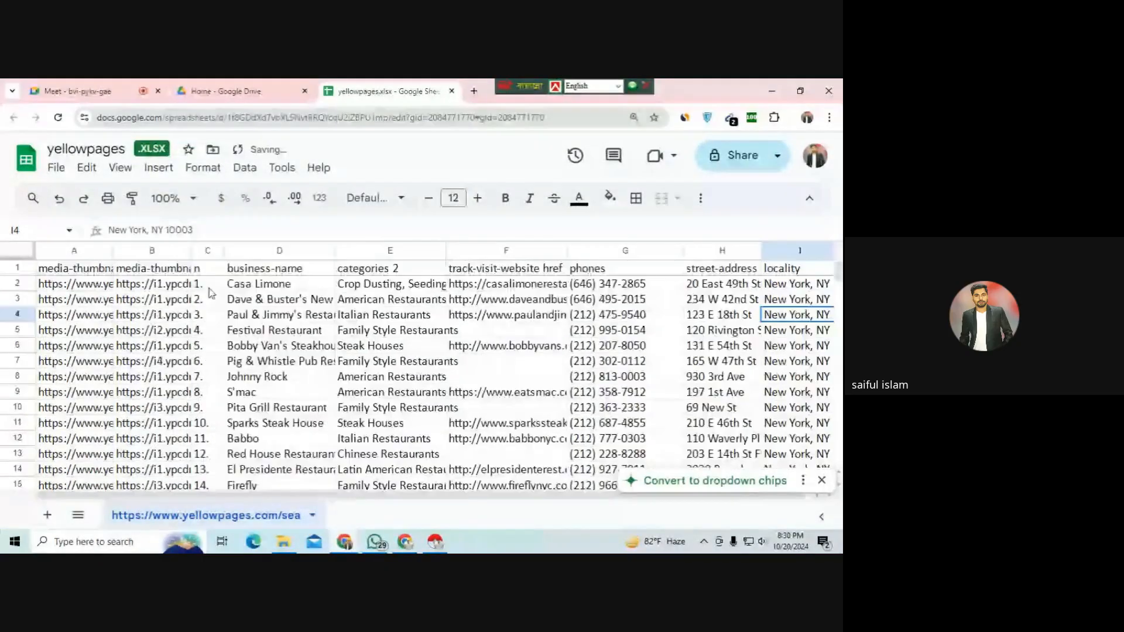
click(204, 251)
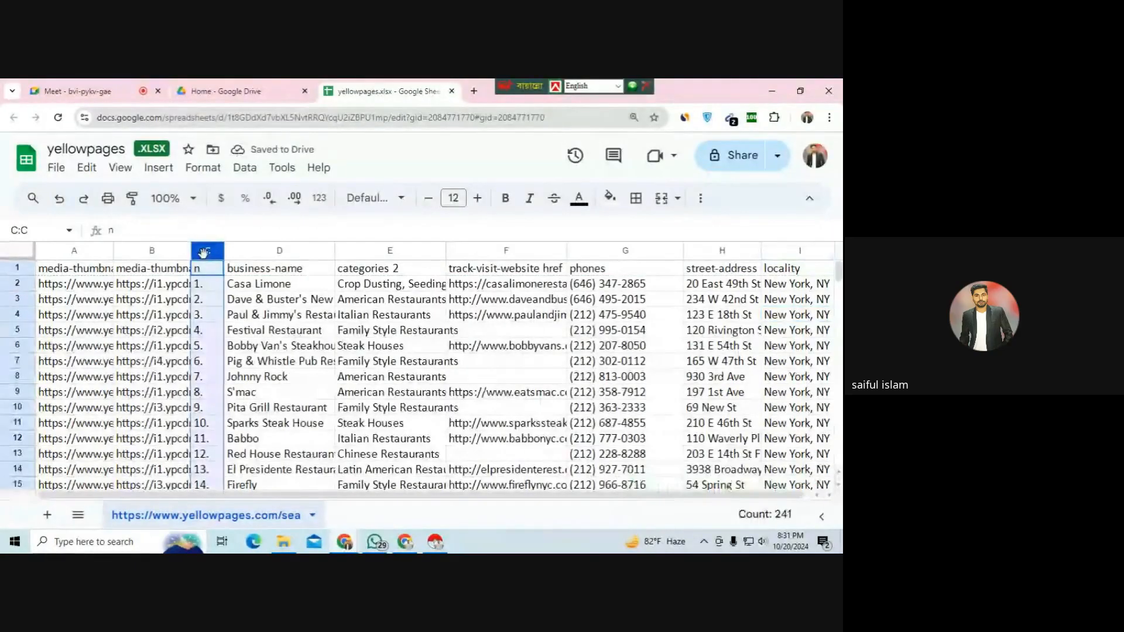
right_click(205, 252)
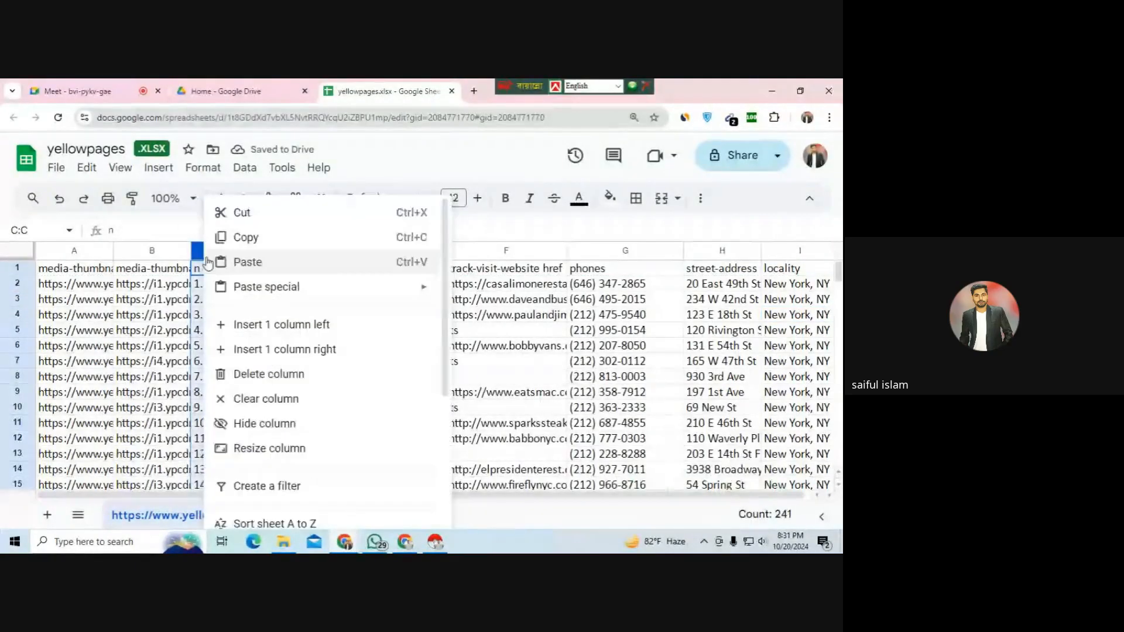
click(294, 373)
- Examine the remaining columns down the rows, from the media-thumbnail columns and business-name through locality
key(ctrl+minus)
scroll(287, 319, down, 10)
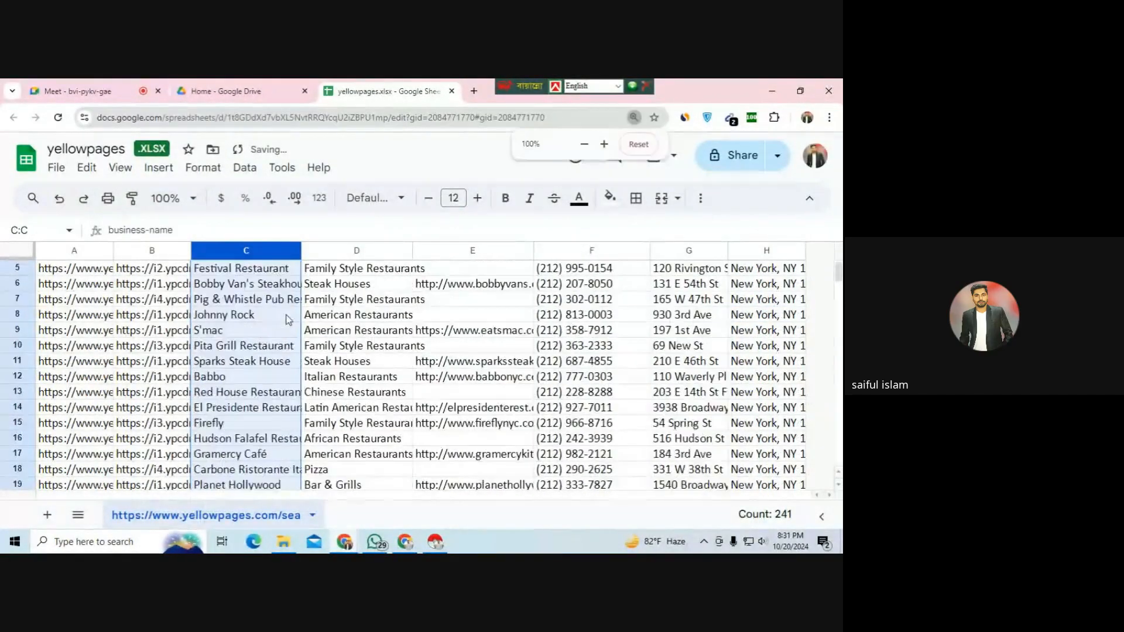
key(ctrl+minus)
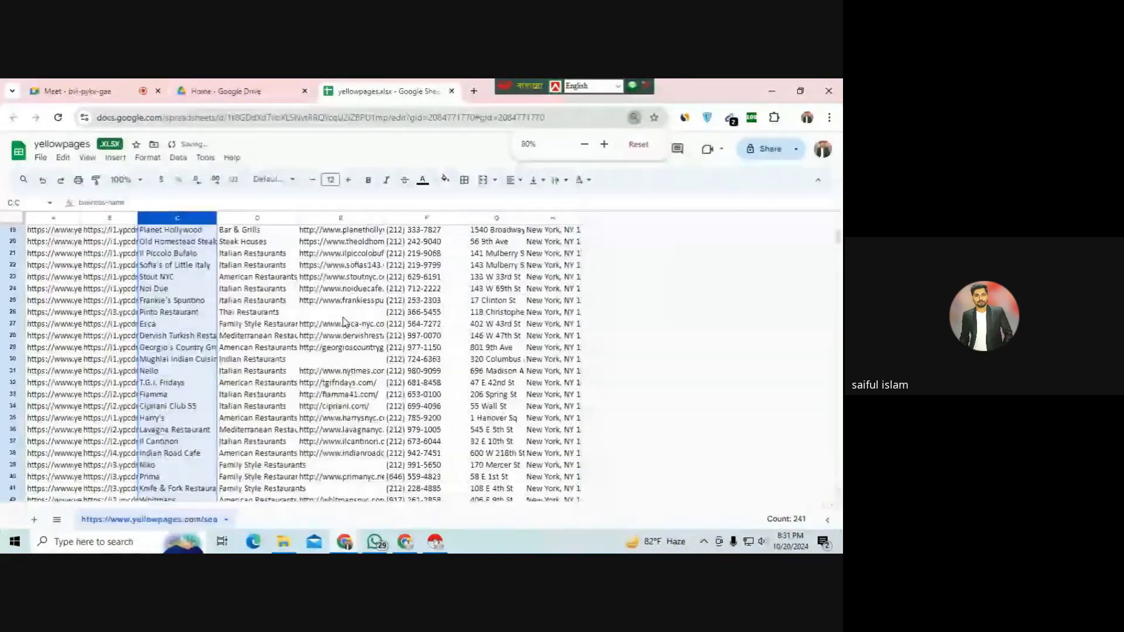
key(ctrl+plus)
key(ctrl+plus)
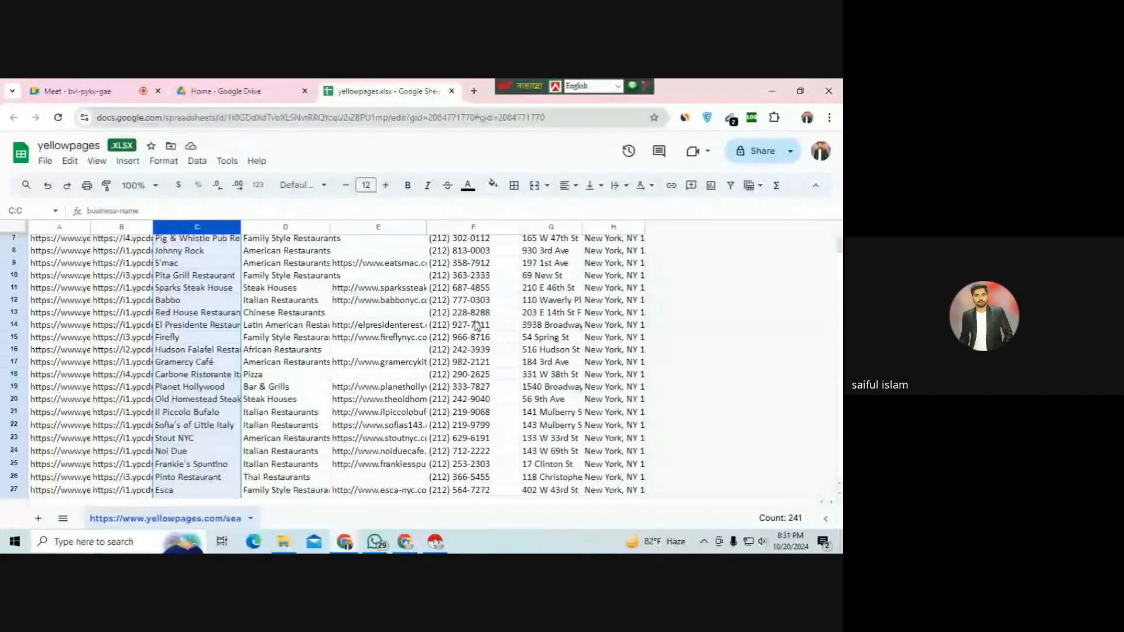
scroll(472, 321, down, 5)
scroll(456, 323, up, 8)
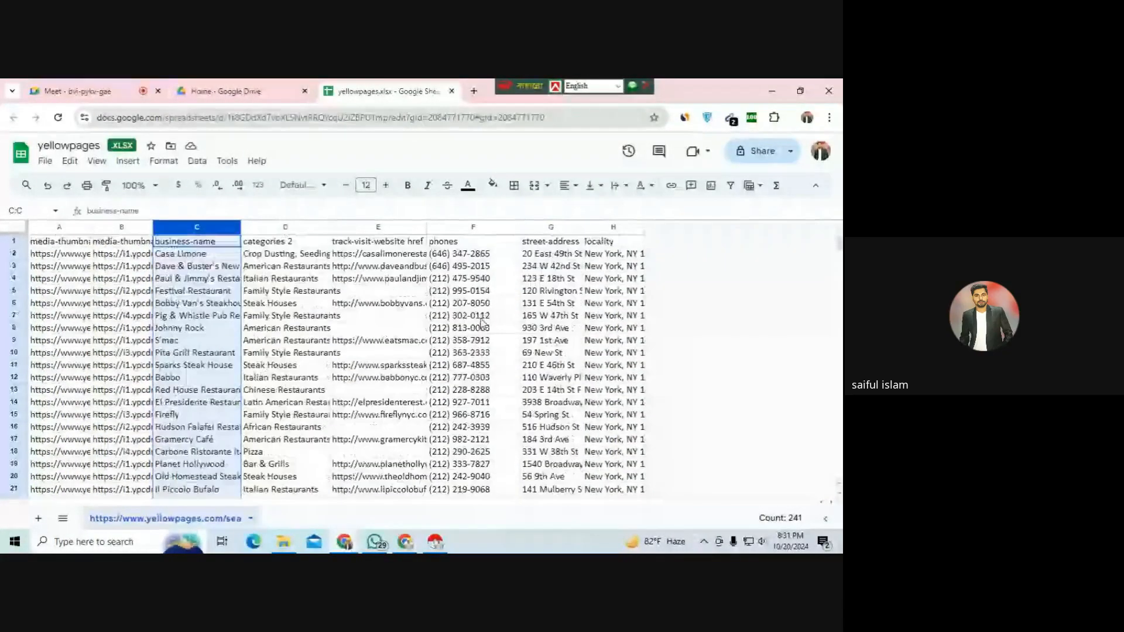
click(306, 292)
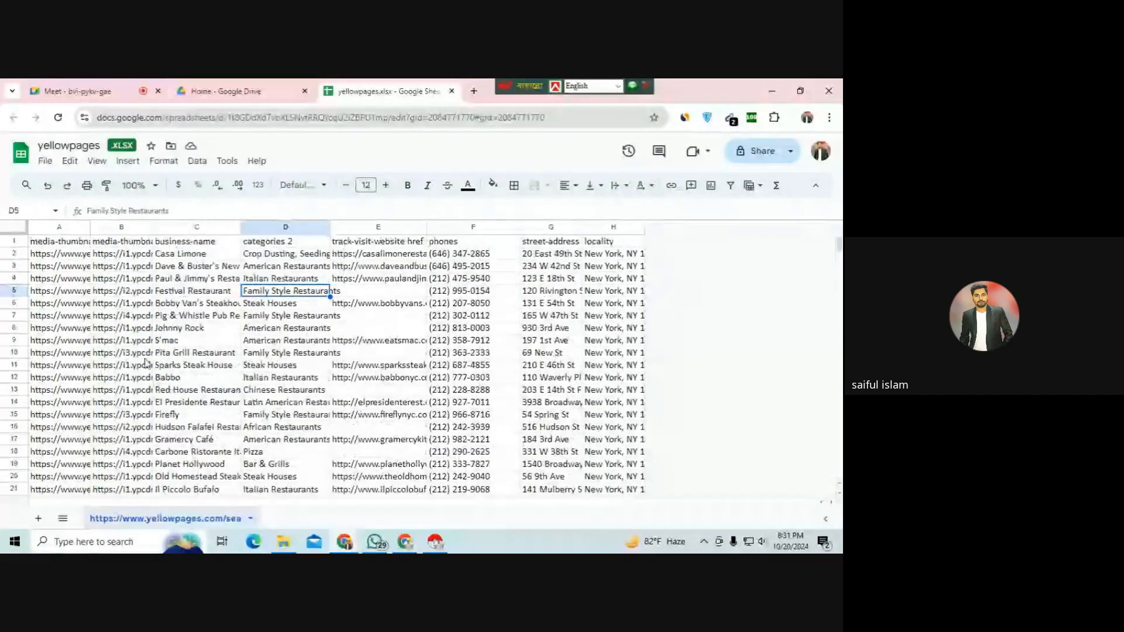
- Widen the media-thumbnail-wrapper href column to read its header, and delete both it and the media-thumbnail-wrapper src column
drag(91, 227, 165, 234)
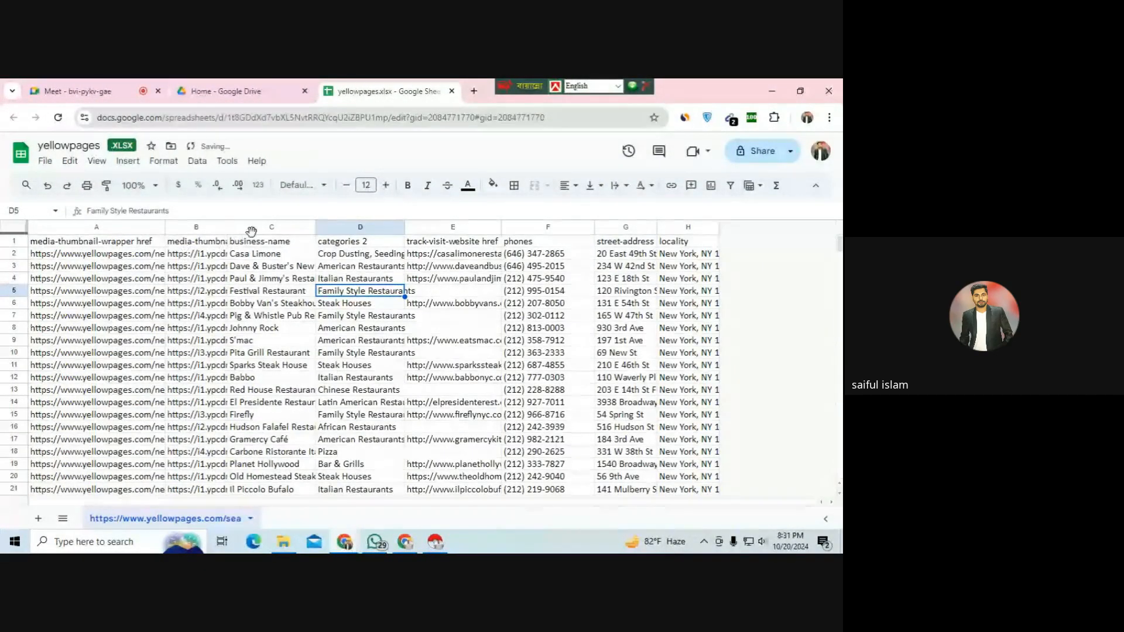
right_click(106, 232)
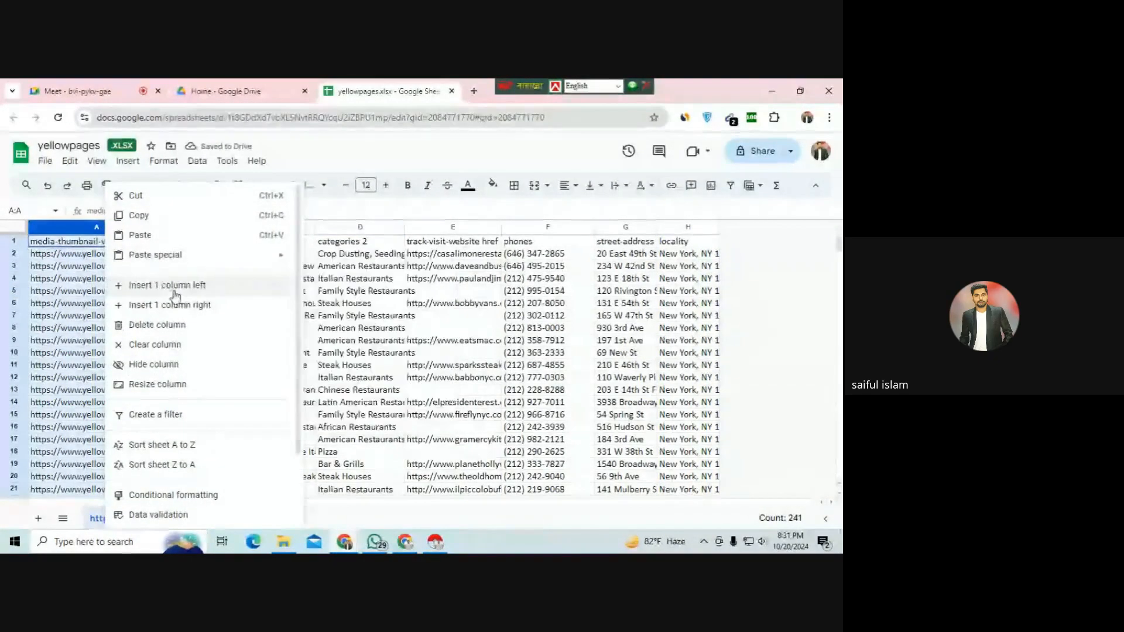
click(180, 325)
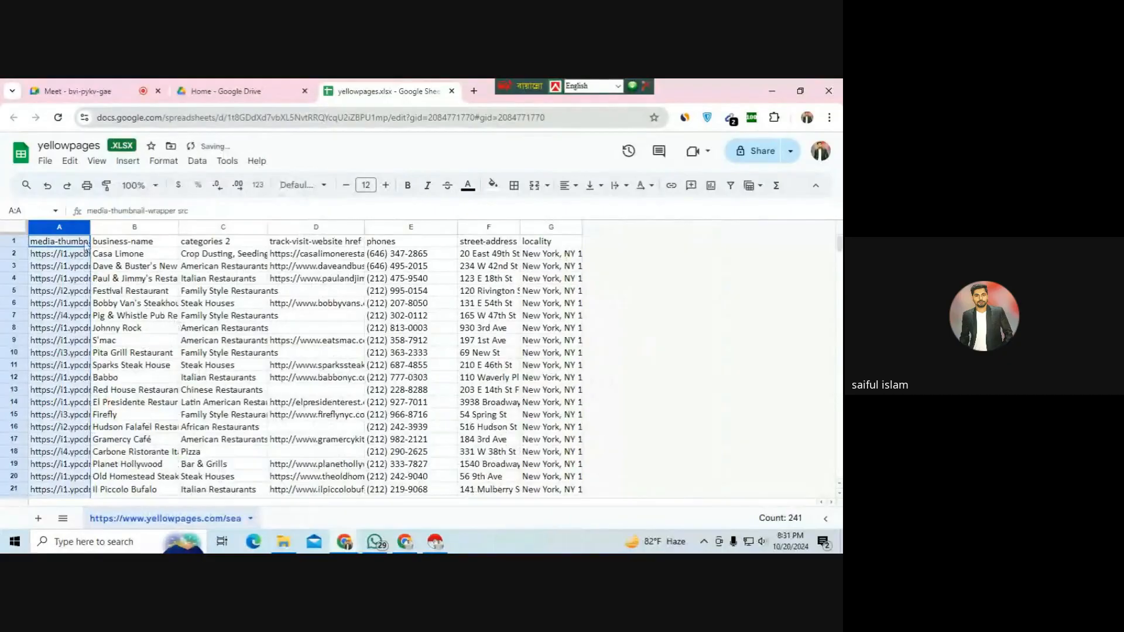
right_click(67, 225)
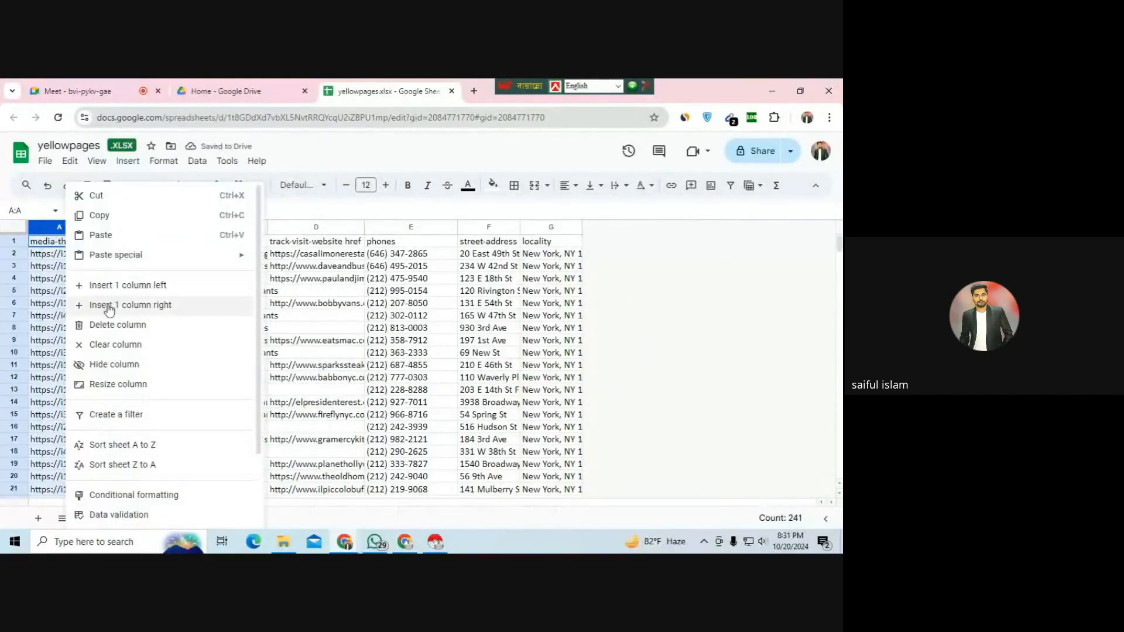
click(127, 331)
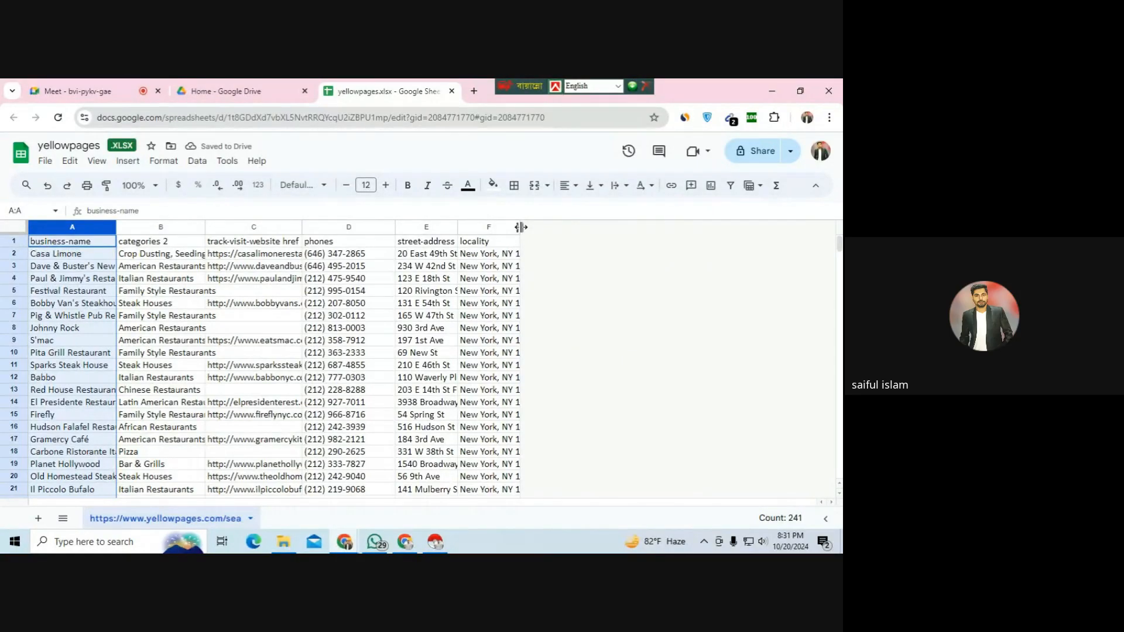
- Widen the locality, track-visit-website href and street-address columns so their entries are readable
drag(521, 227, 643, 227)
drag(303, 228, 366, 227)
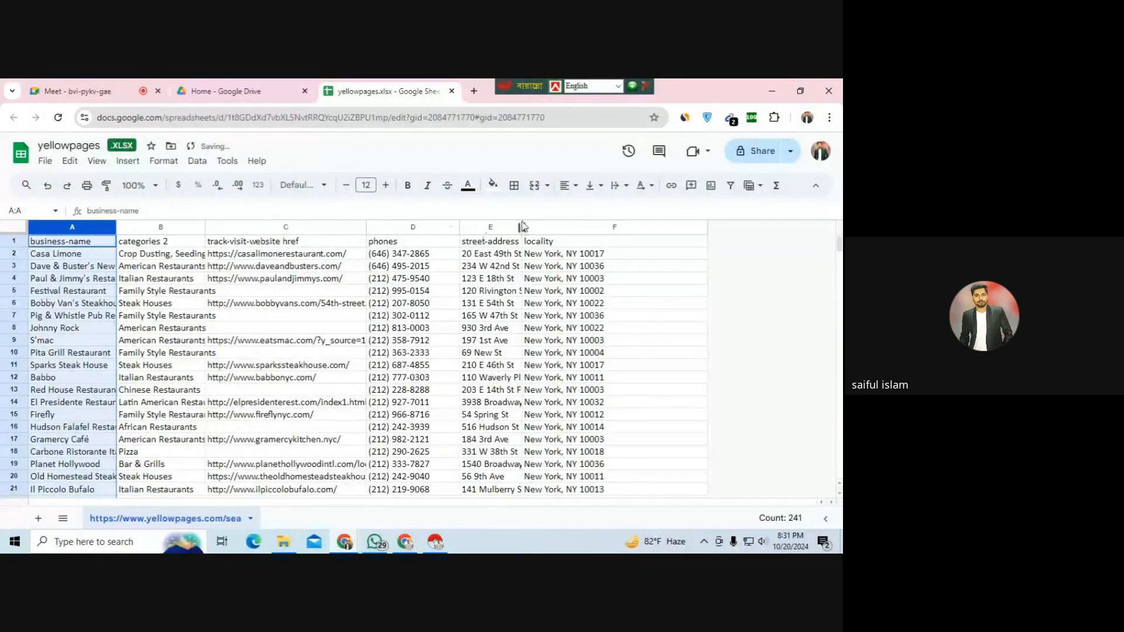
drag(521, 225, 584, 225)
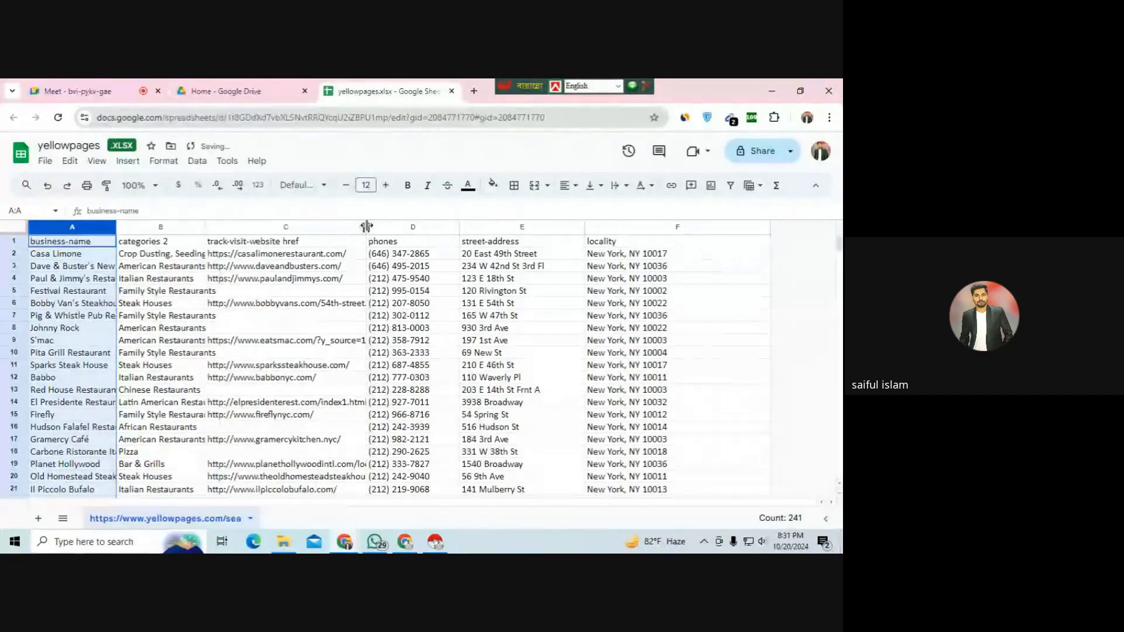
- Look through the restaurant rows and their name, category, website, phone and address columns
scroll(410, 275, down, 5)
scroll(433, 290, up, 5)
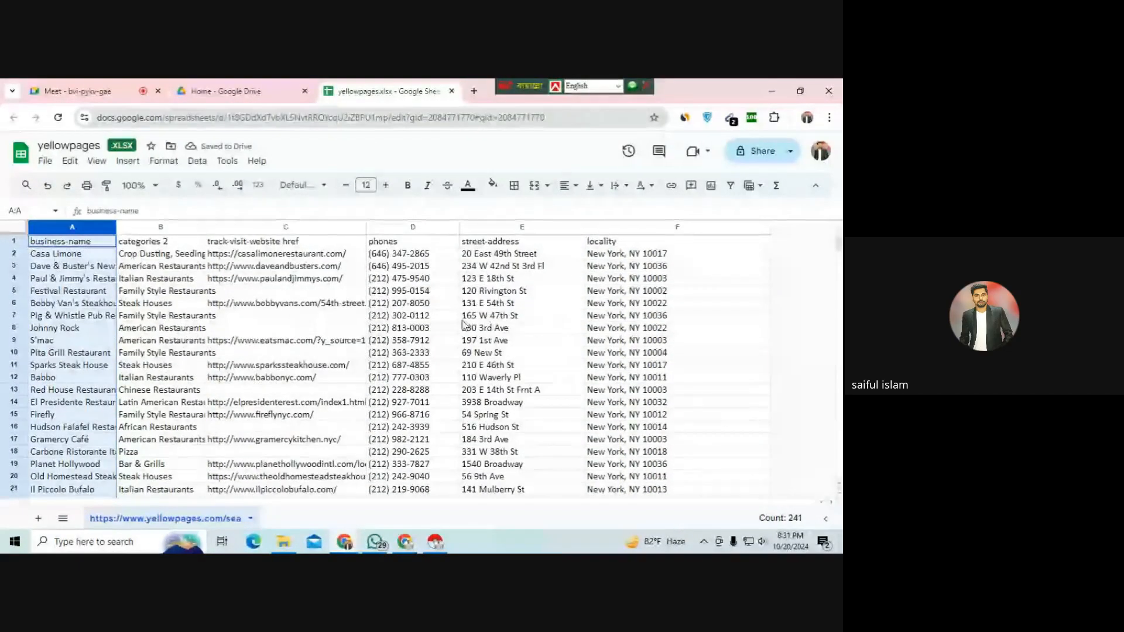
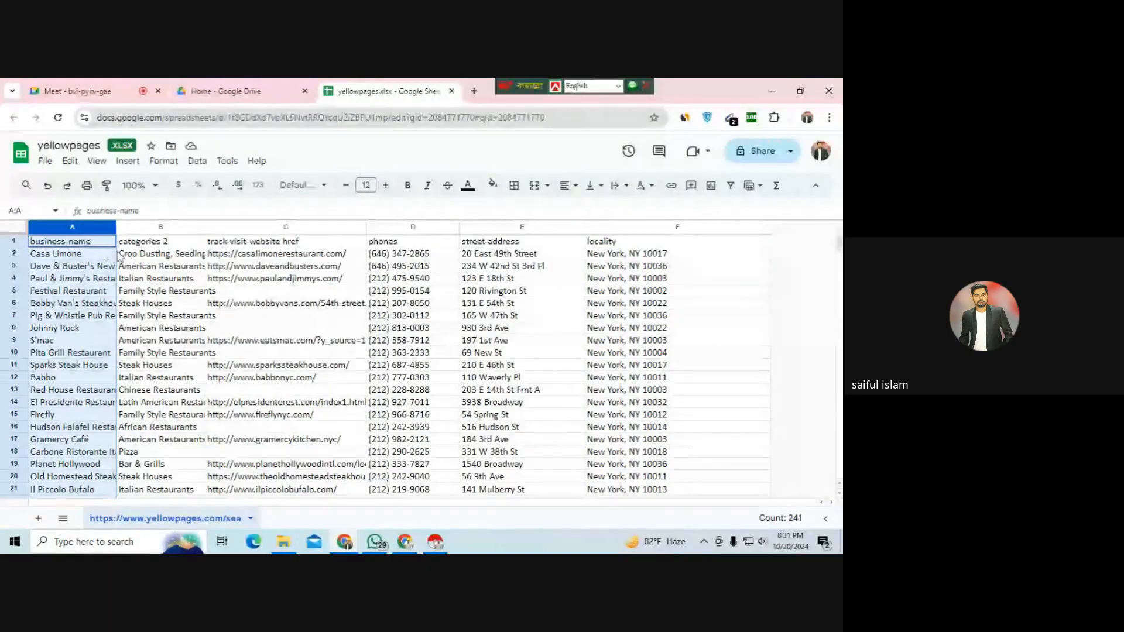
scroll(451, 332, down, 5)
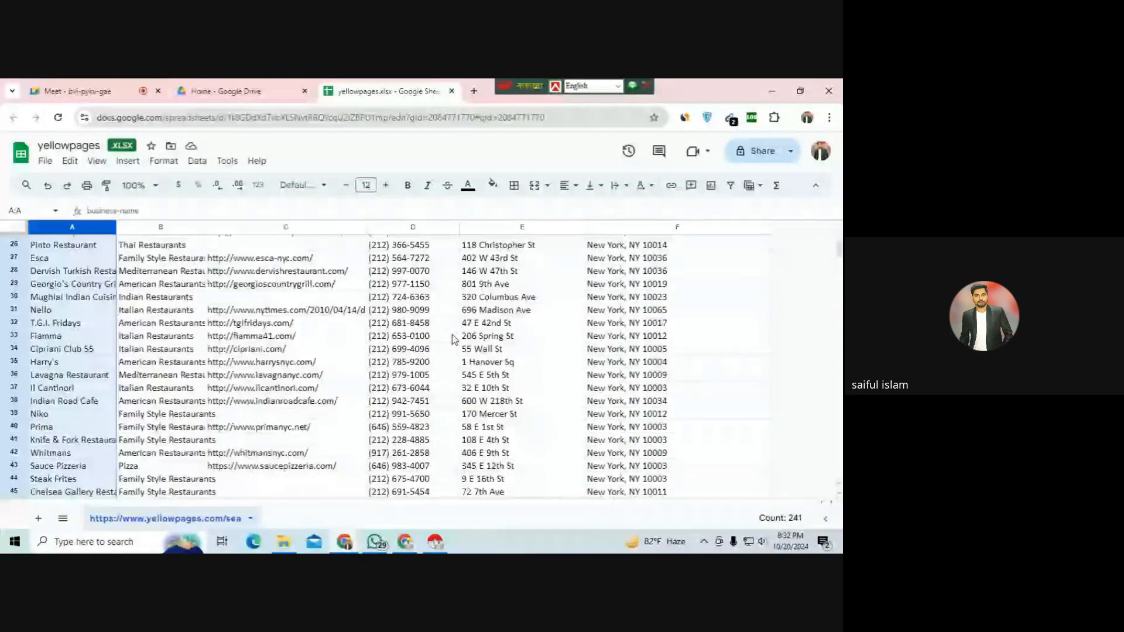
scroll(120, 287, up, 5)
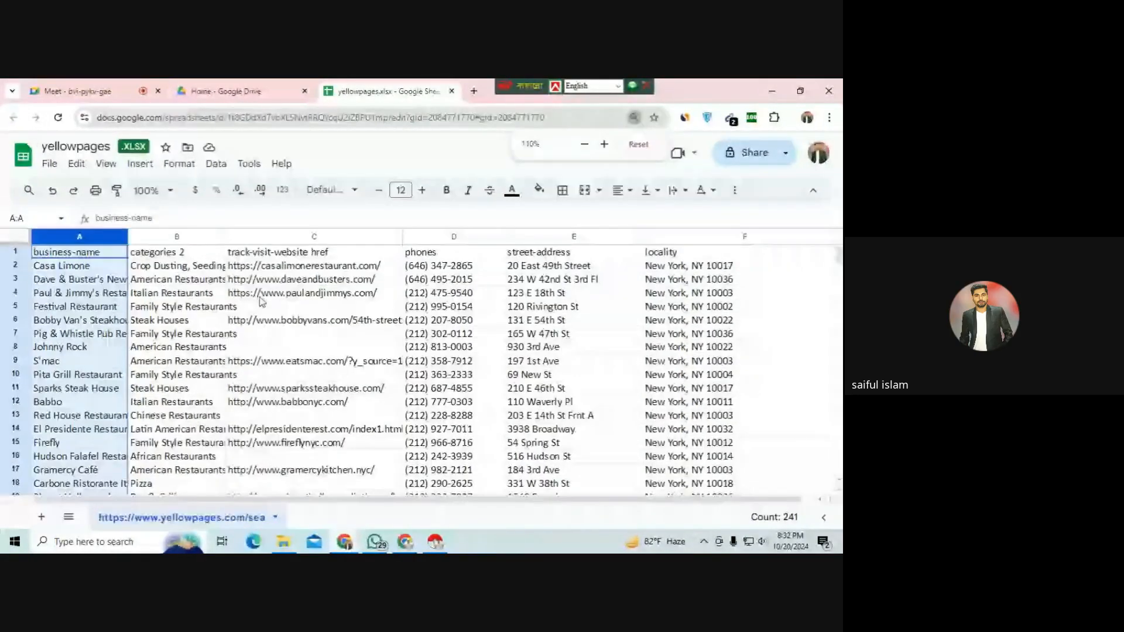
scroll(258, 300, down, 2)
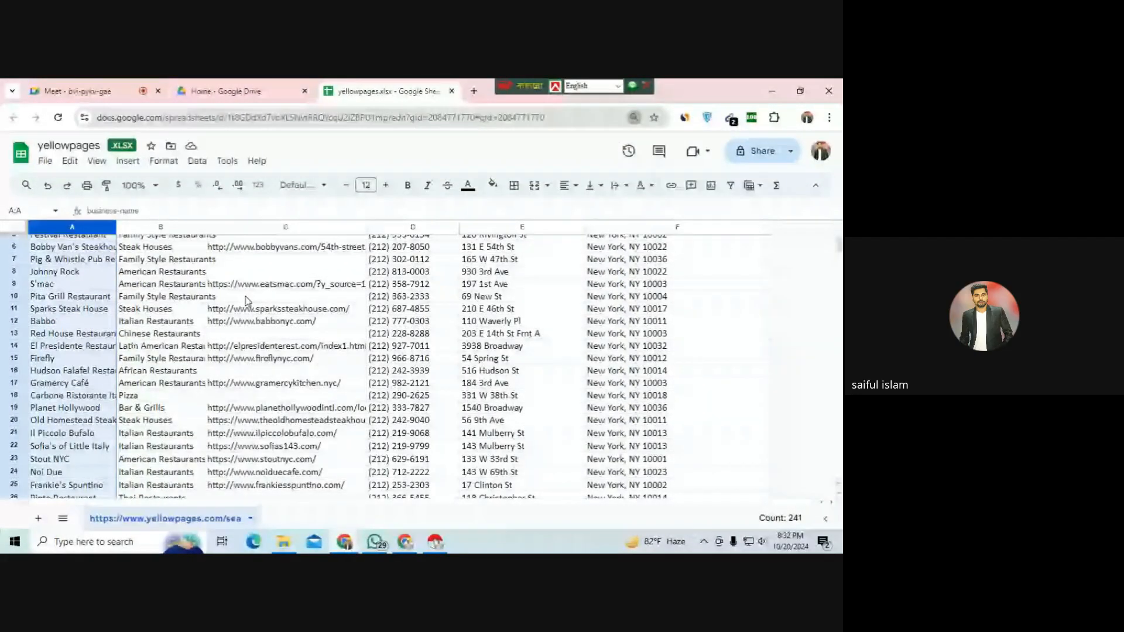
click(408, 296)
scroll(408, 299, up, 2)
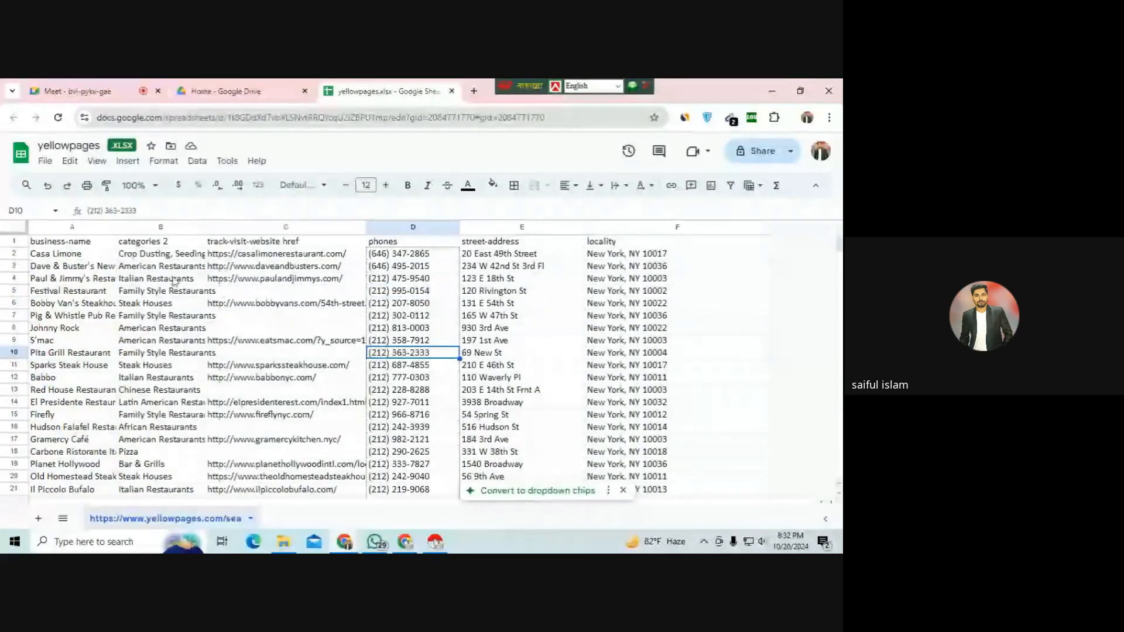
- Fill header row 1 with yellow and set its font size to 14
click(86, 243)
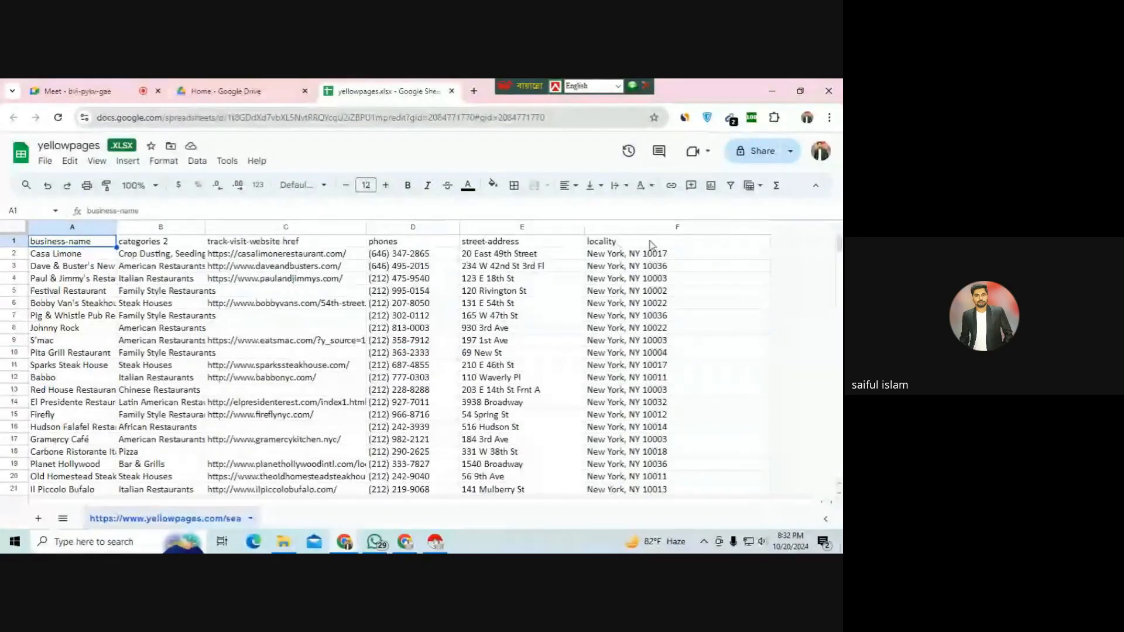
click(15, 240)
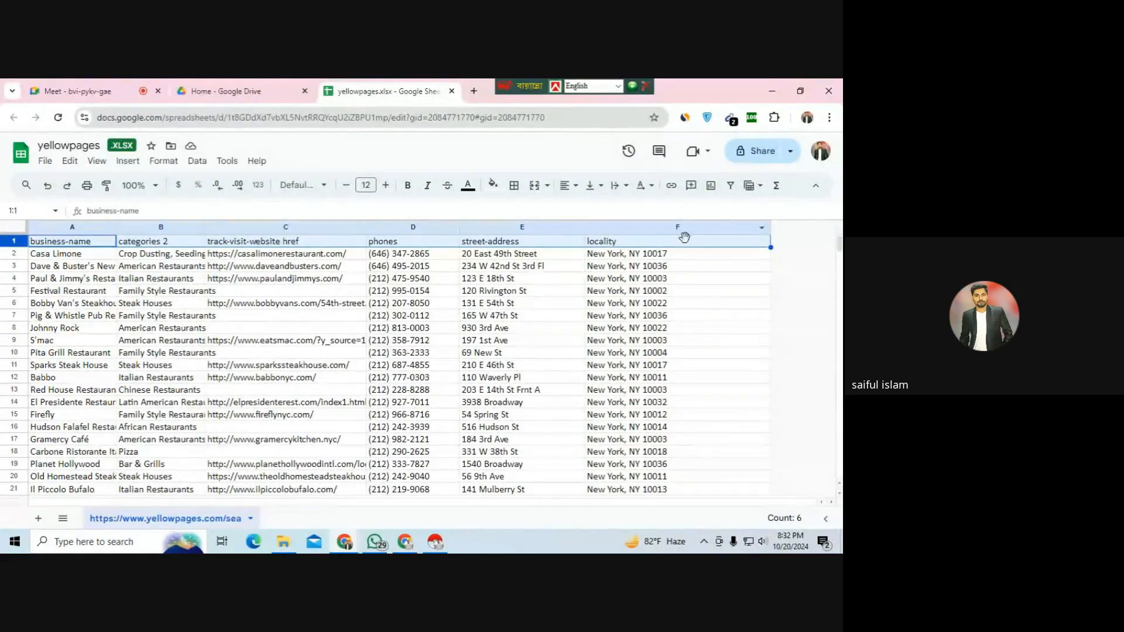
click(644, 253)
click(16, 240)
click(495, 188)
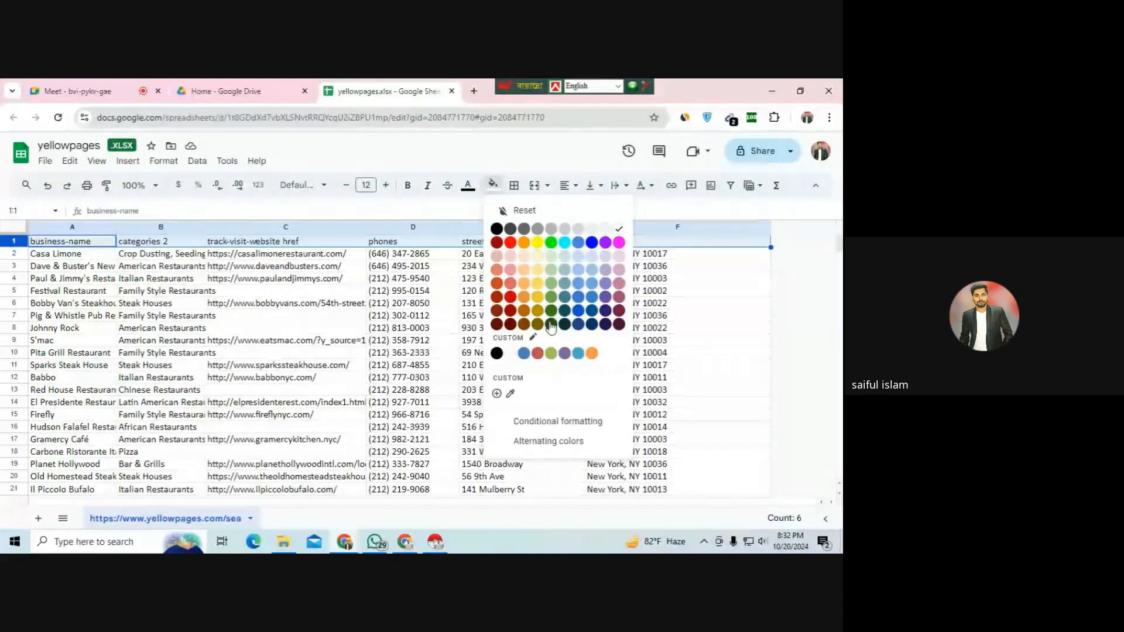
click(539, 245)
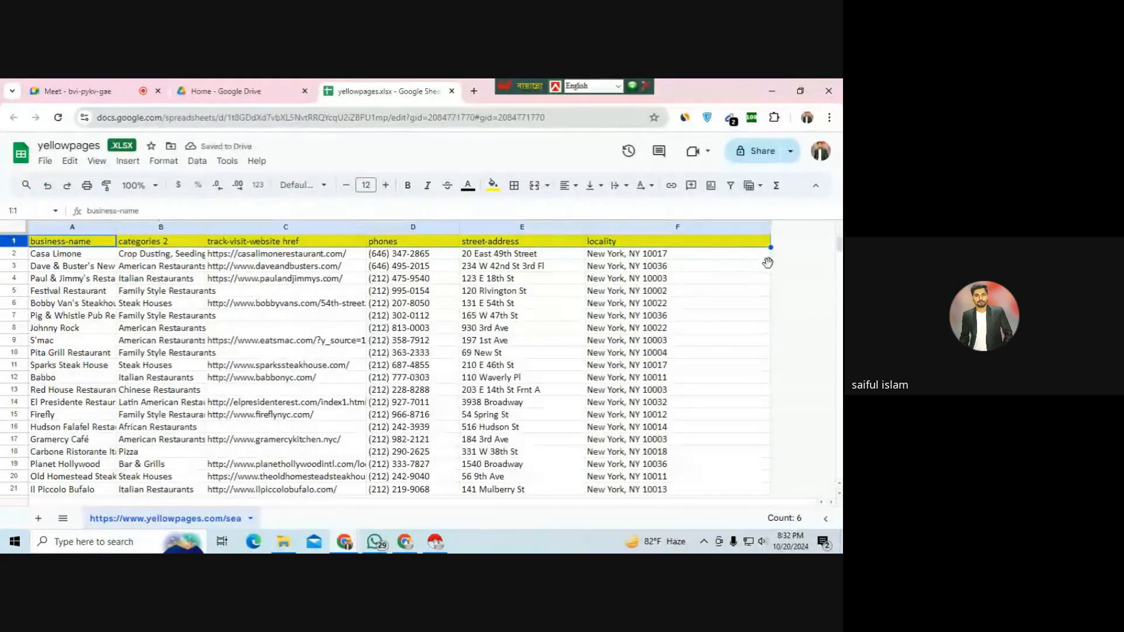
click(385, 187)
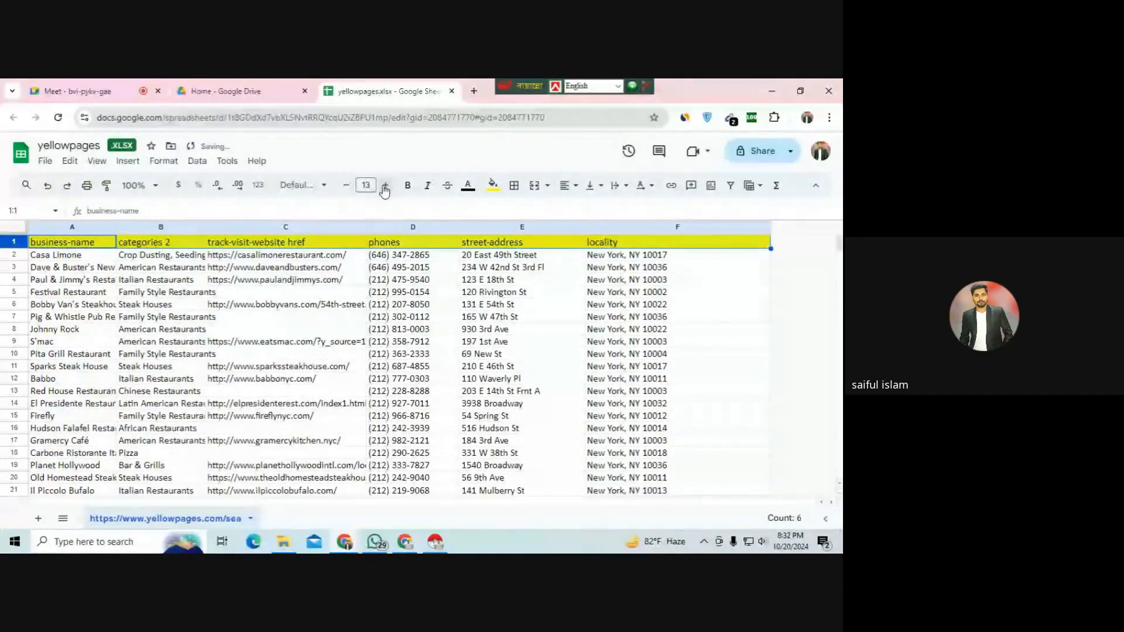
click(386, 187)
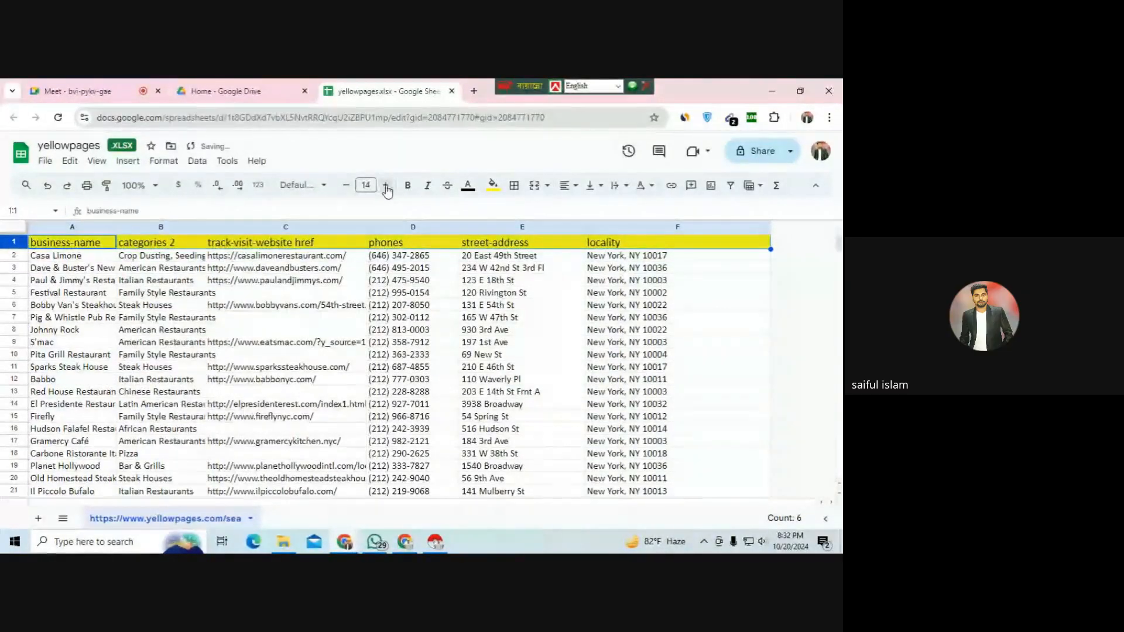
- Change the header in A1 to "Business-name" and the header in B1 to "Categories"
double_click(51, 243)
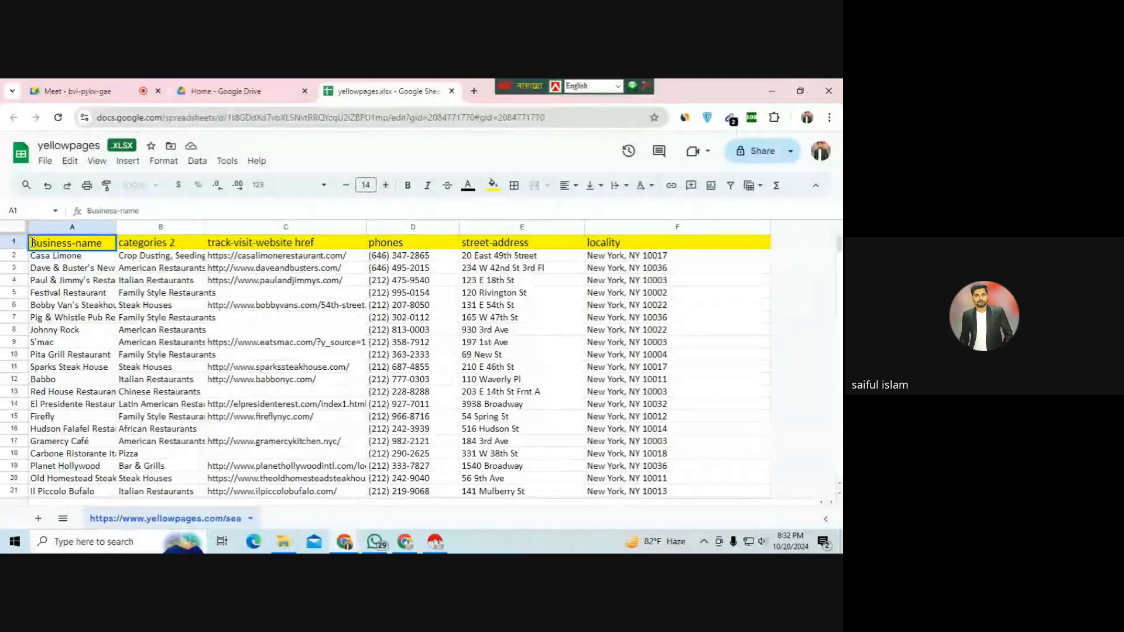
double_click(182, 244)
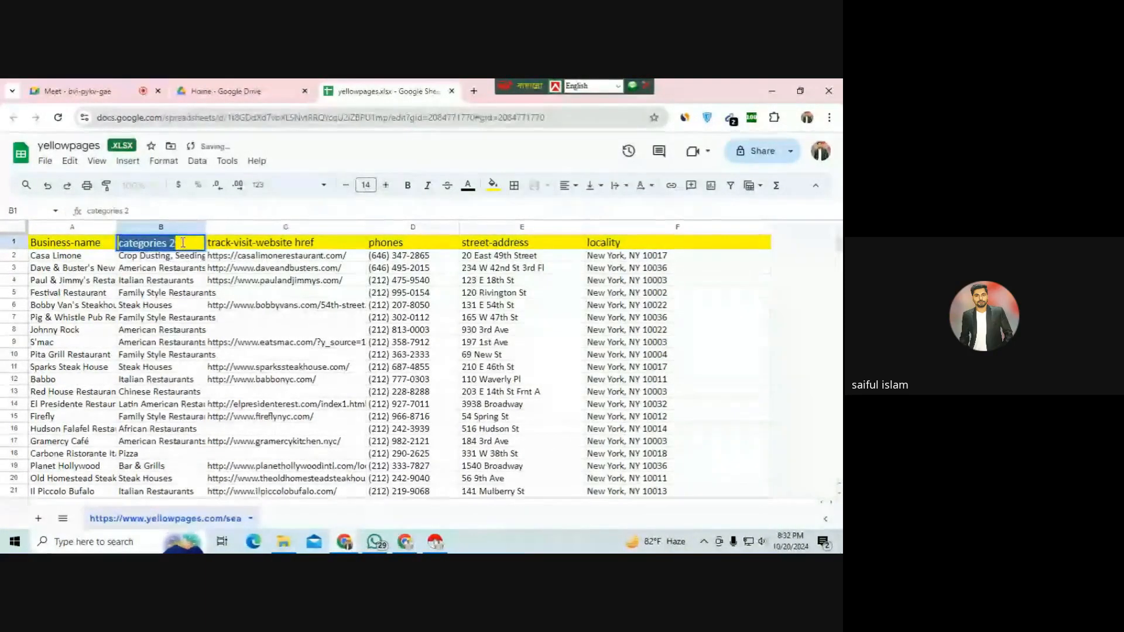
key(BackSpace)
key(BackSpace)
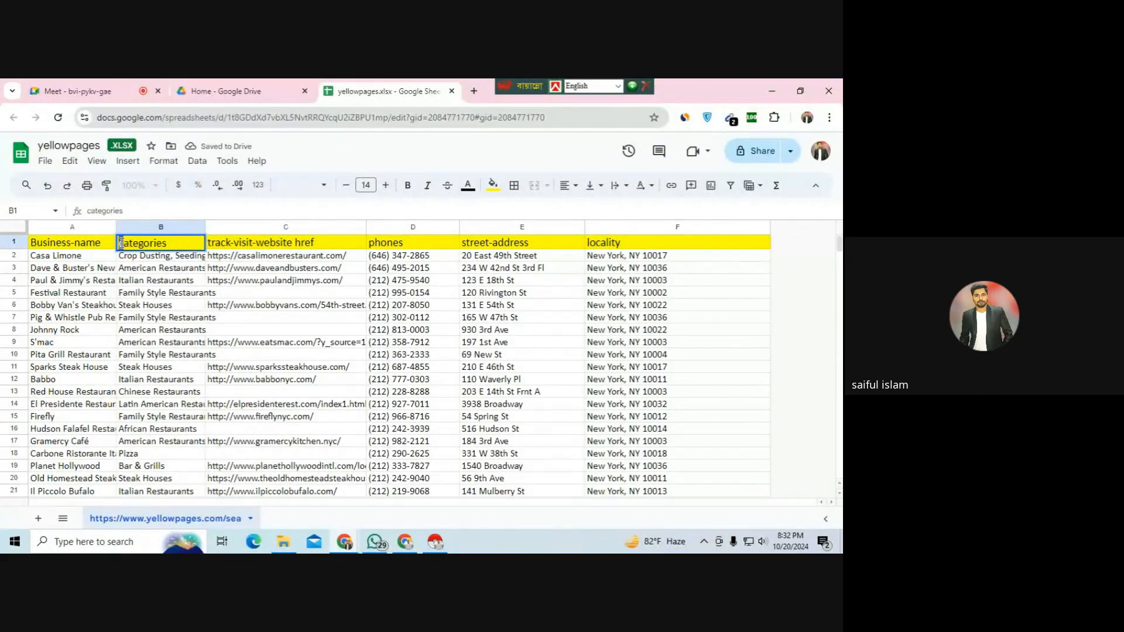
click(120, 243)
key(Delete)
text(C)
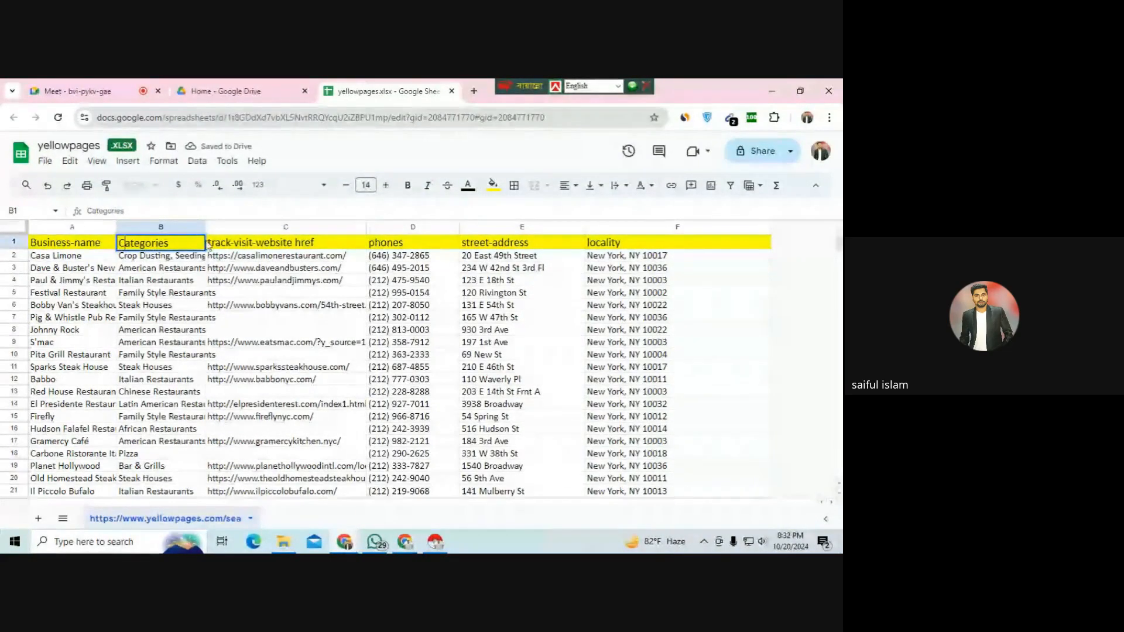
- Shorten the website column header in C1 to "Website href"
click(215, 244)
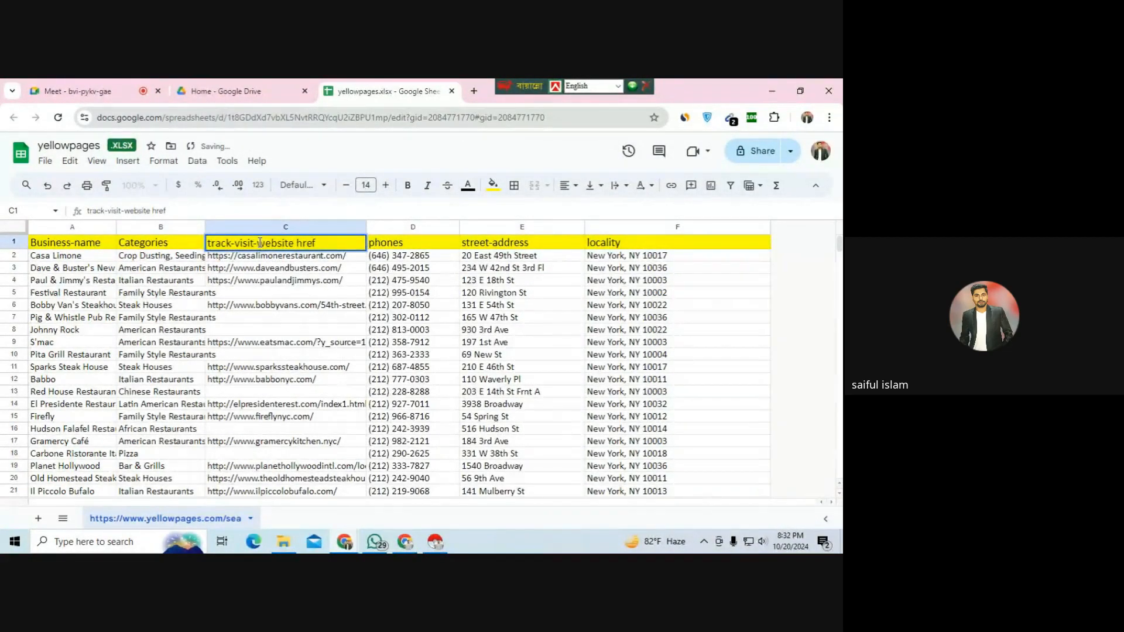
drag(260, 243, 220, 244)
key(BackSpace)
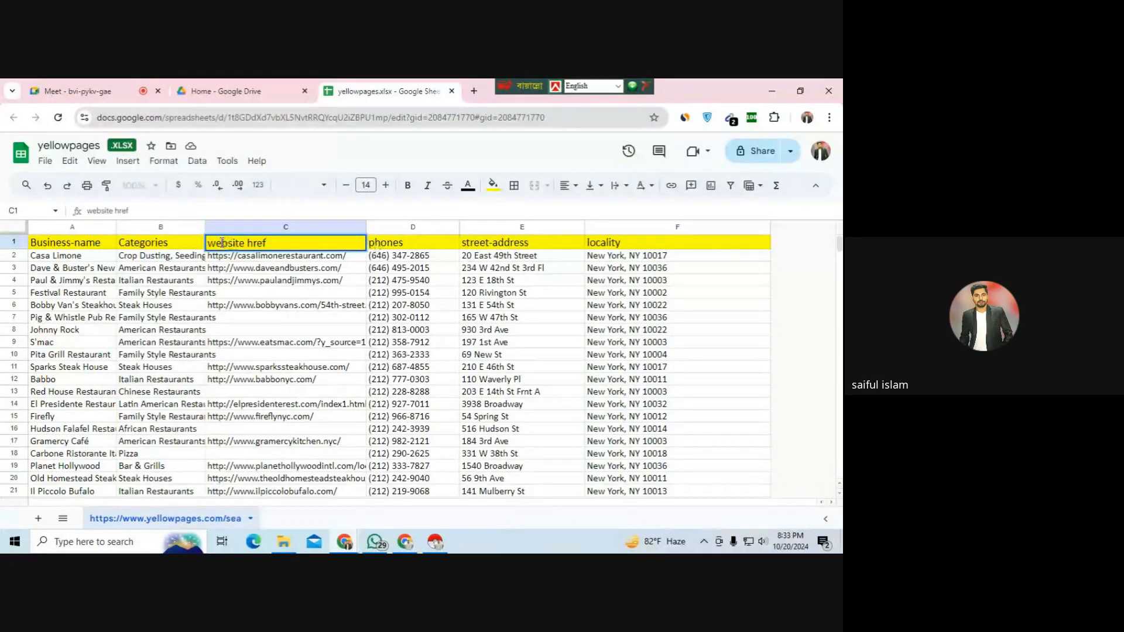
drag(217, 244, 208, 246)
text(W)
- Capitalise the headers in D1 and E1 as "Phones" and "Street-address"
click(395, 245)
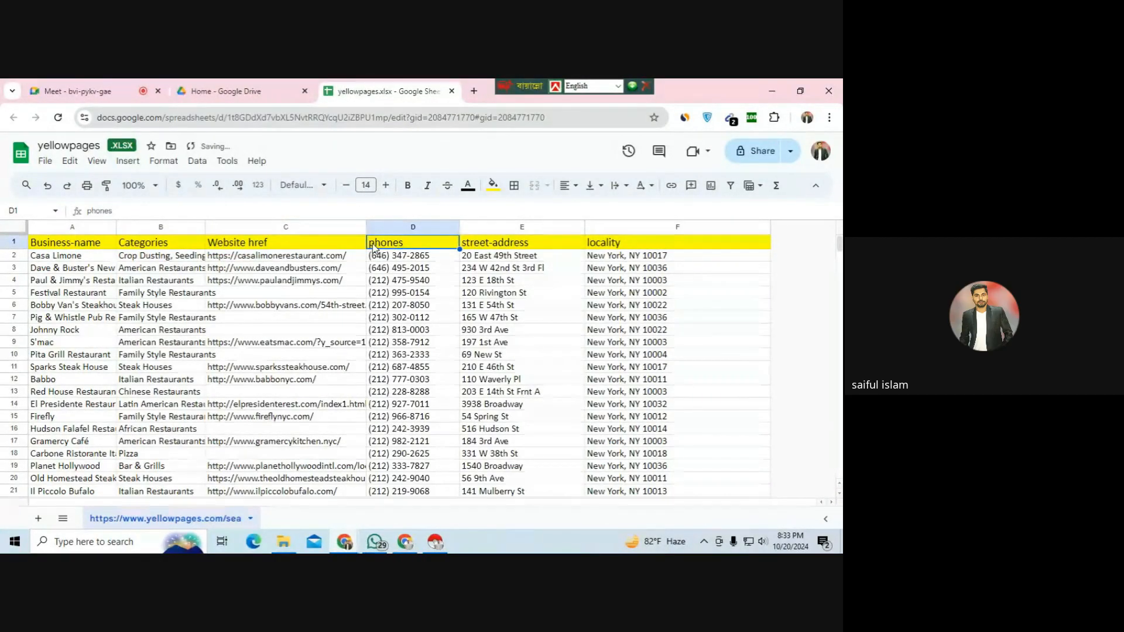
double_click(395, 246)
drag(375, 244, 367, 247)
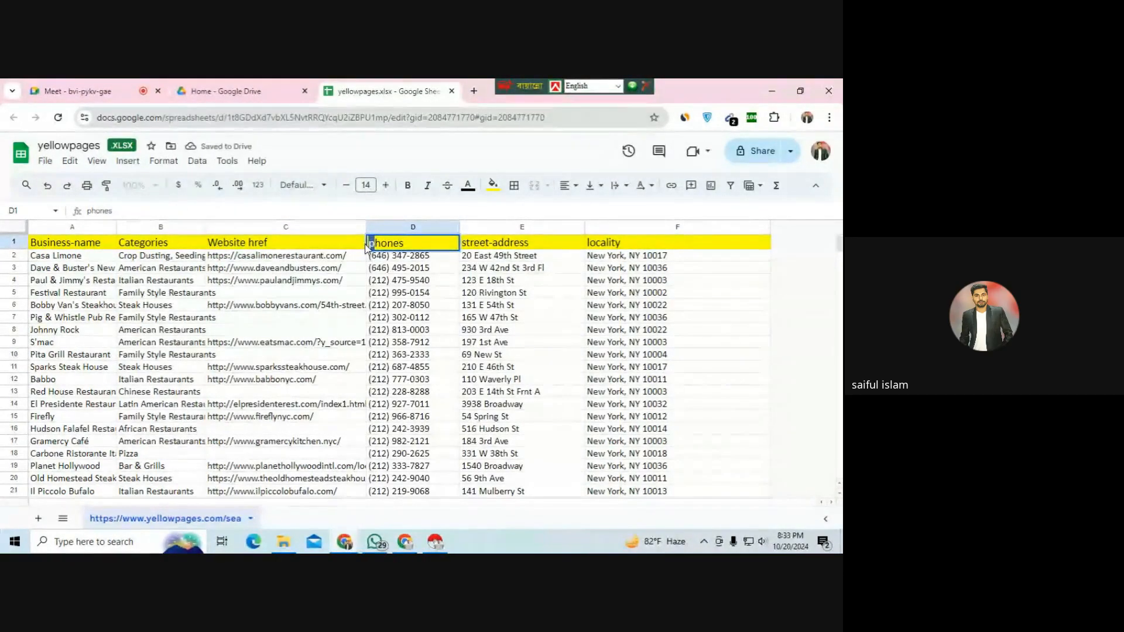
text(P)
click(495, 246)
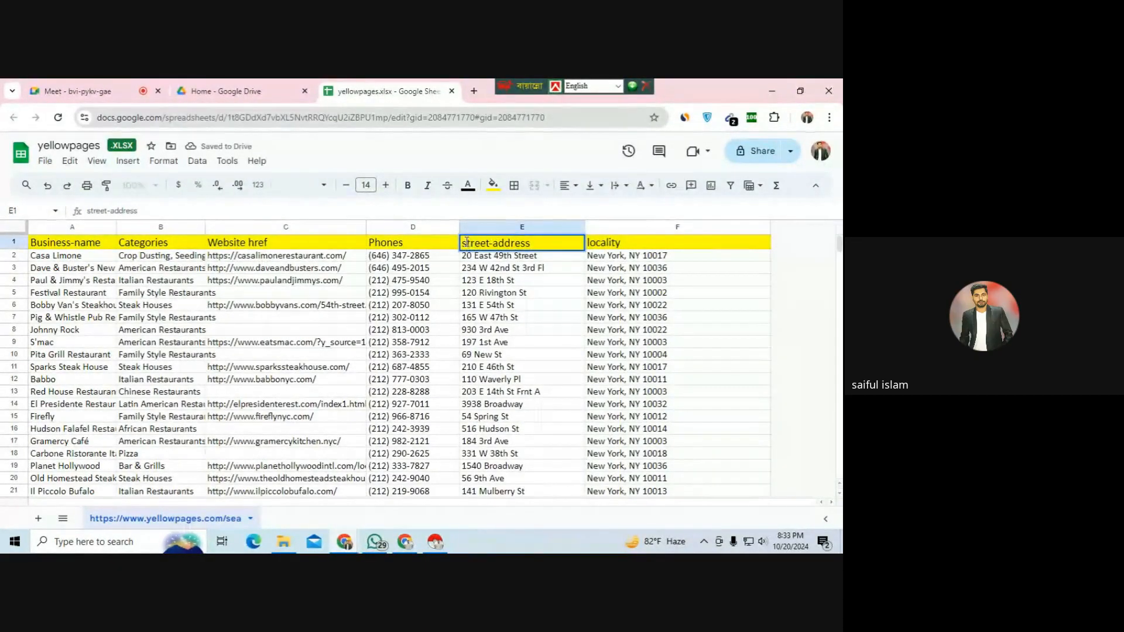
drag(467, 242, 457, 245)
text(S)
click(601, 244)
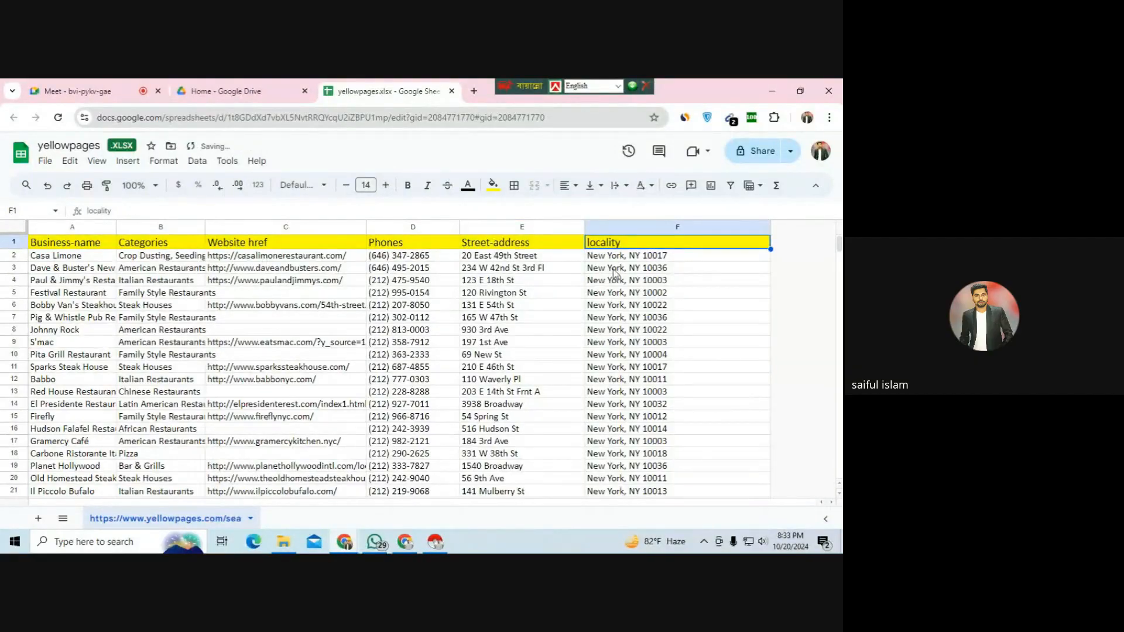
- Set the font of header row 1 to Times New Roman and make it bold
click(18, 241)
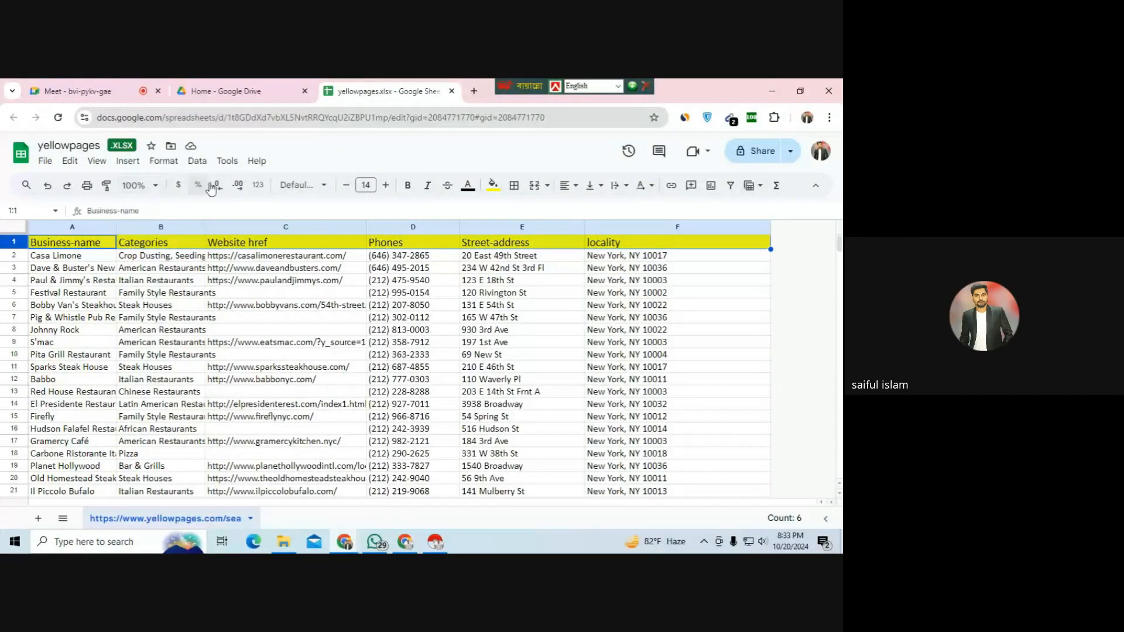
click(302, 185)
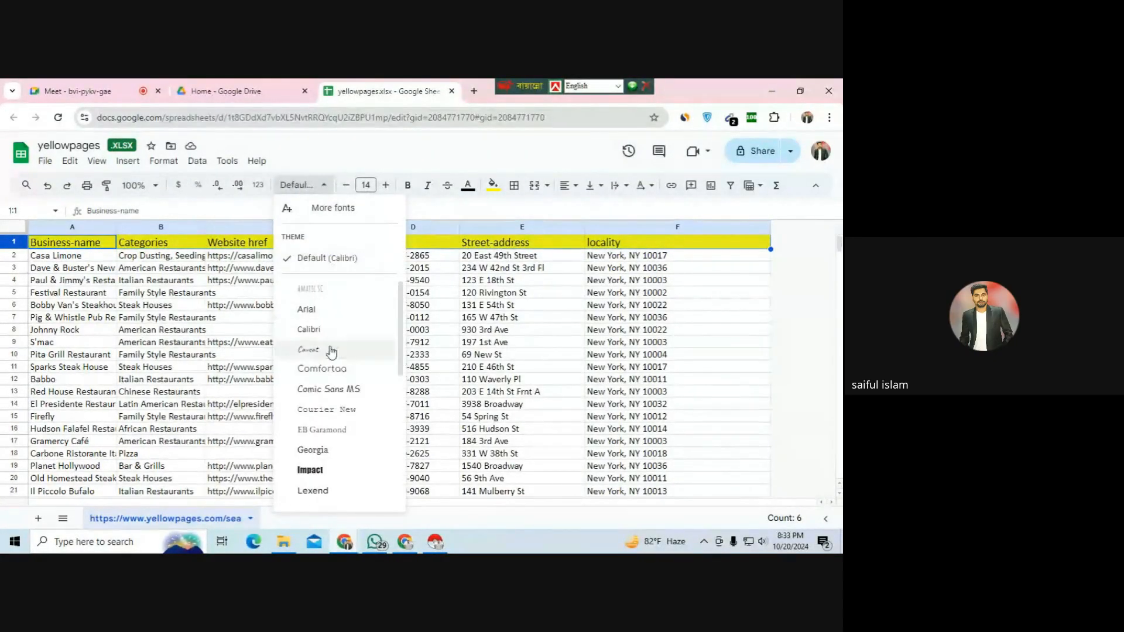
scroll(328, 351, down, 5)
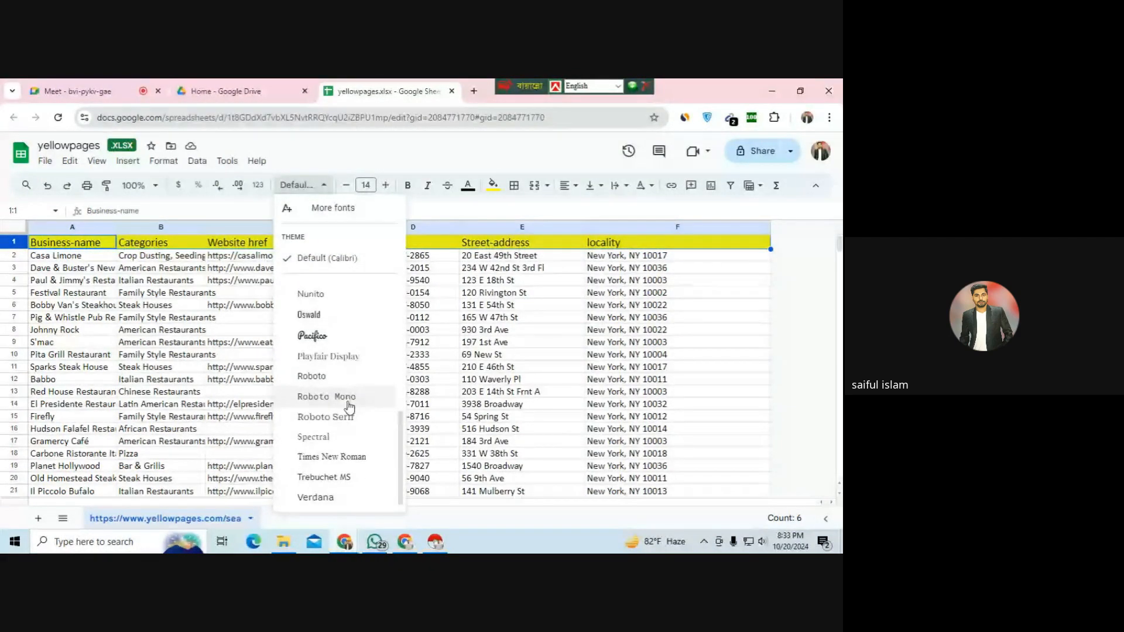
click(351, 458)
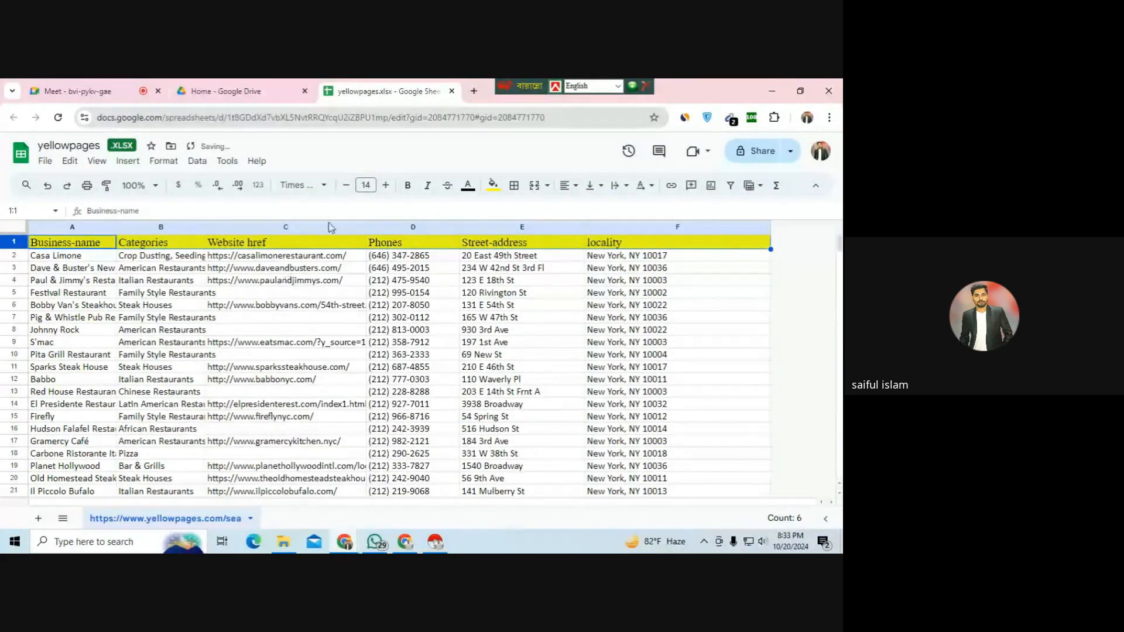
click(410, 185)
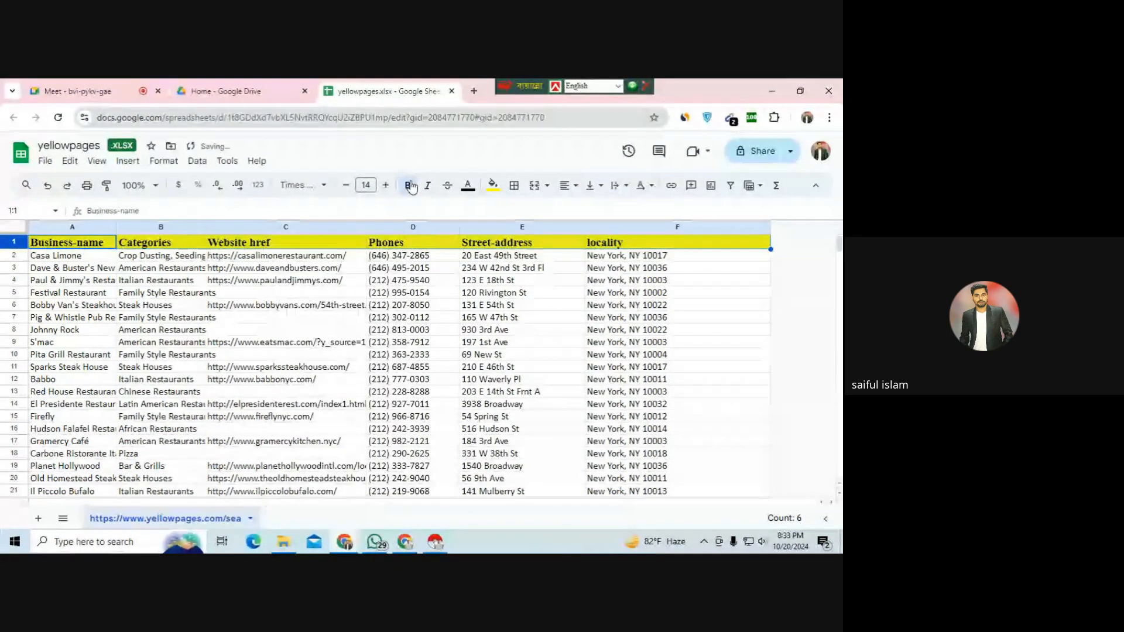
click(680, 282)
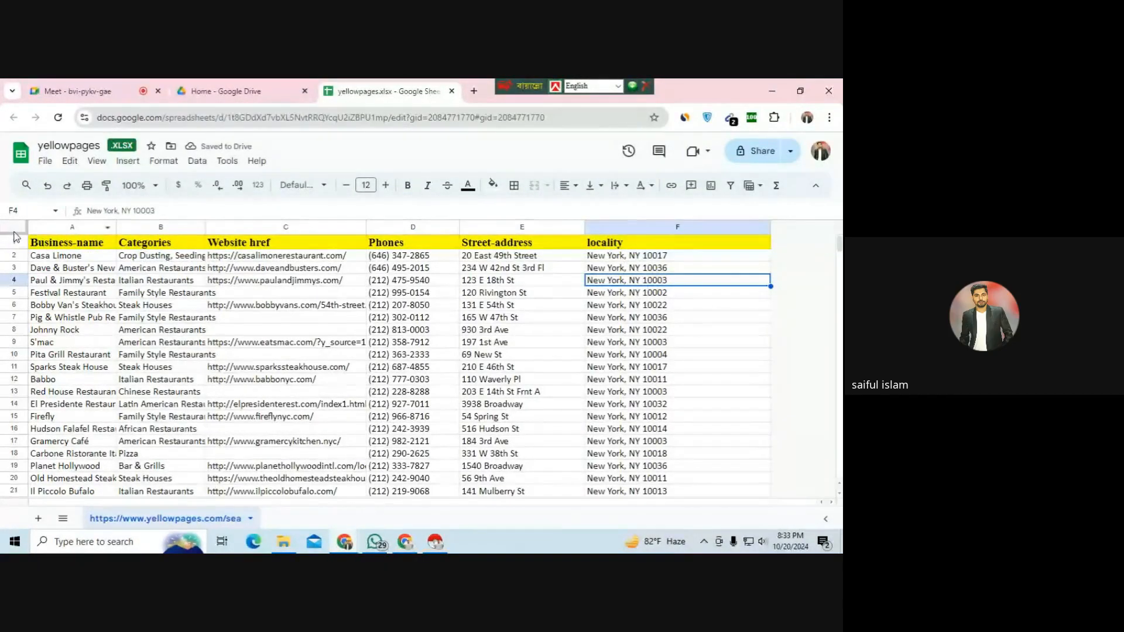
- Apply all borders to columns A through F and check the bordered rows
click(65, 227)
ctrl+click(174, 226)
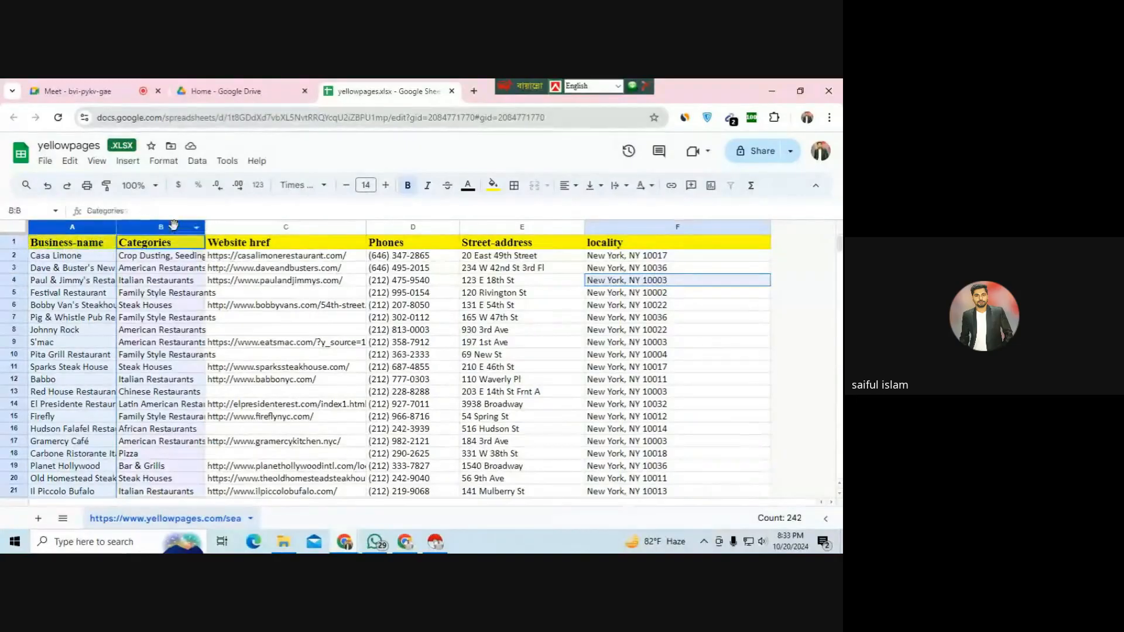
ctrl+click(286, 227)
ctrl+click(383, 227)
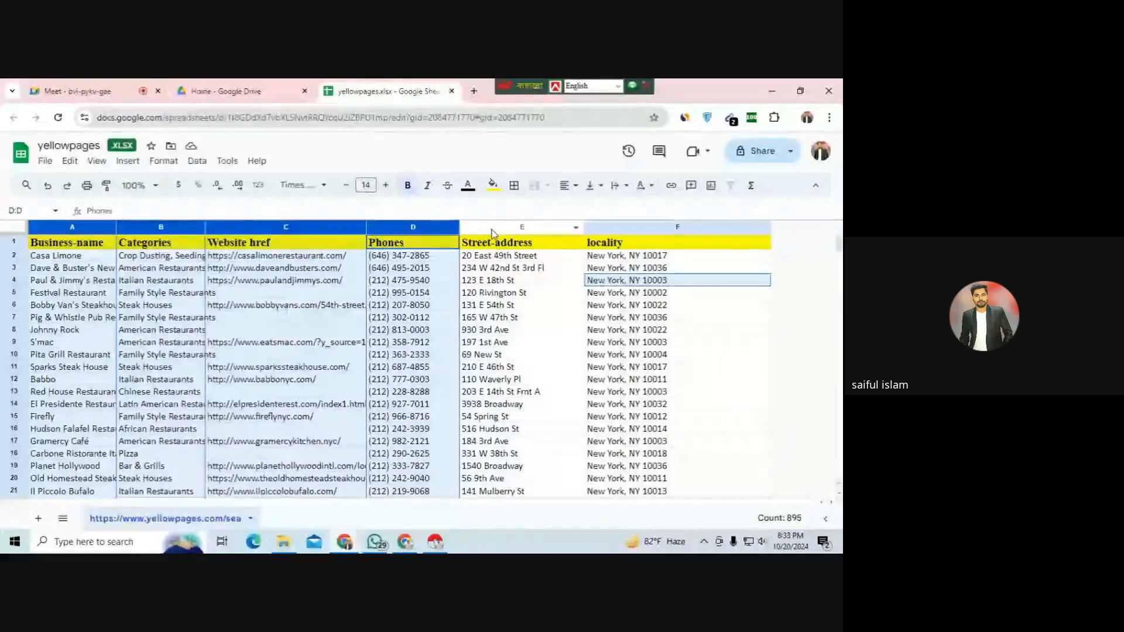
ctrl+click(495, 229)
ctrl+click(674, 227)
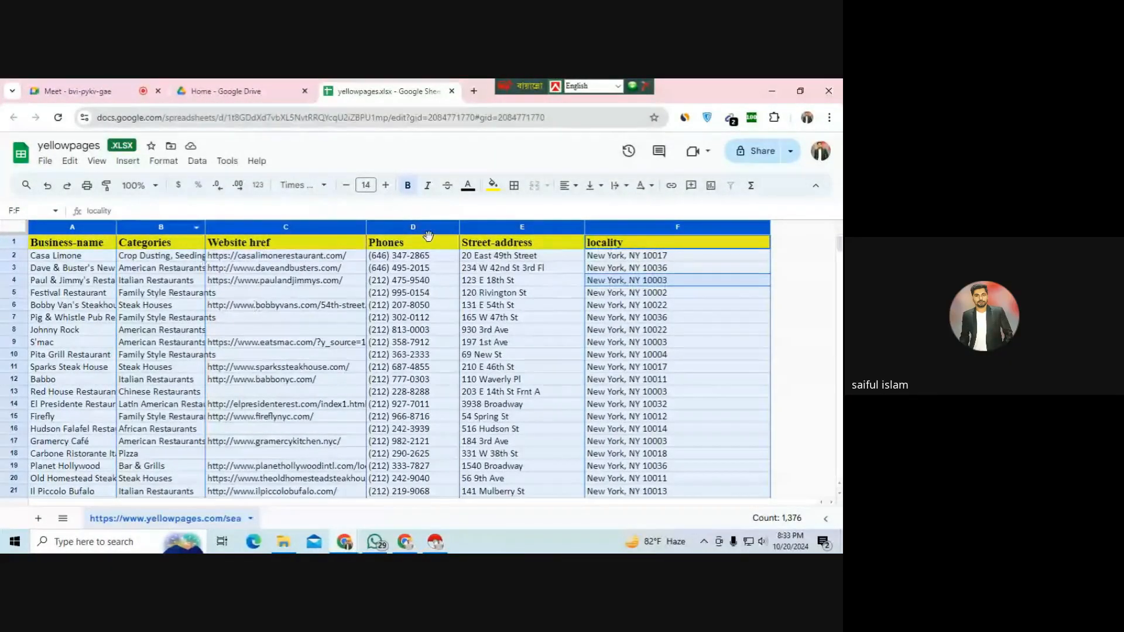
click(513, 186)
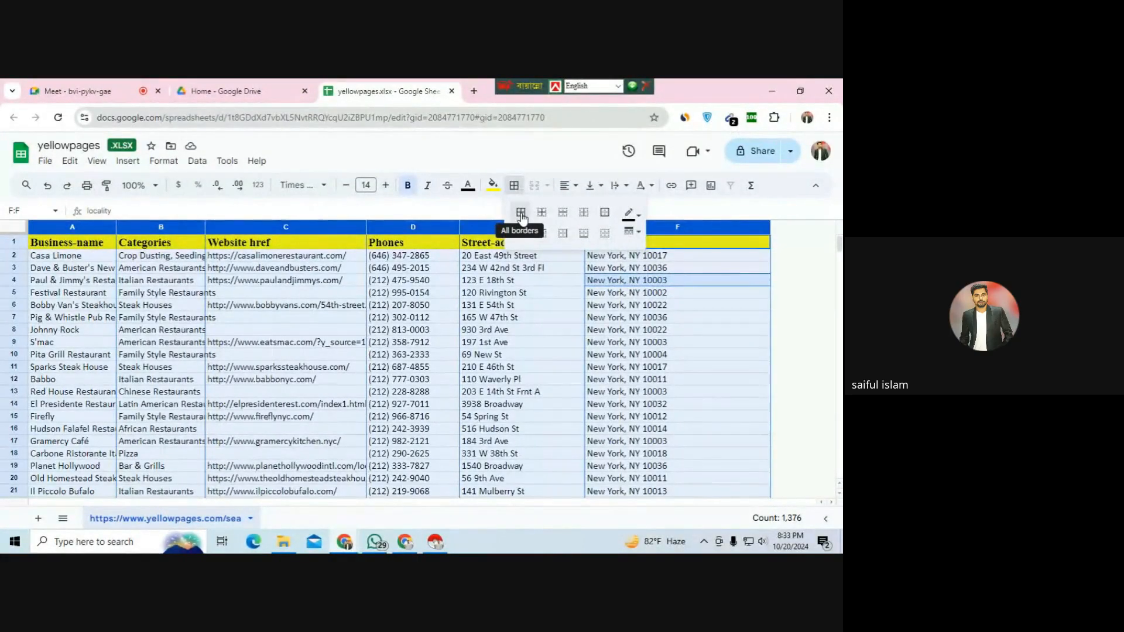
click(521, 213)
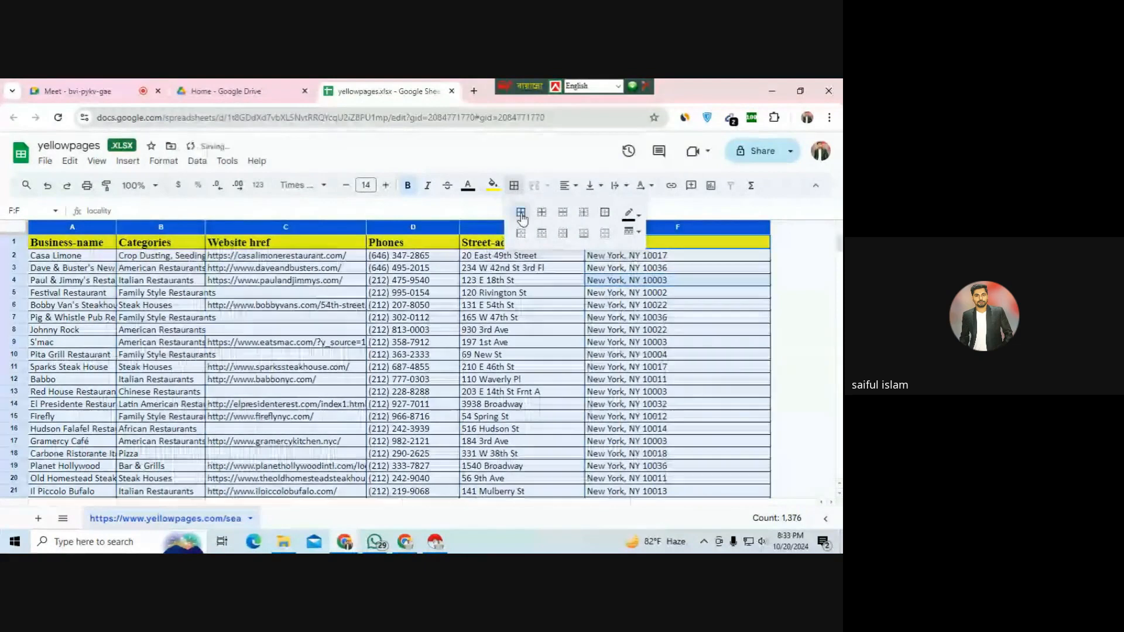
click(796, 314)
scroll(705, 363, down, 2)
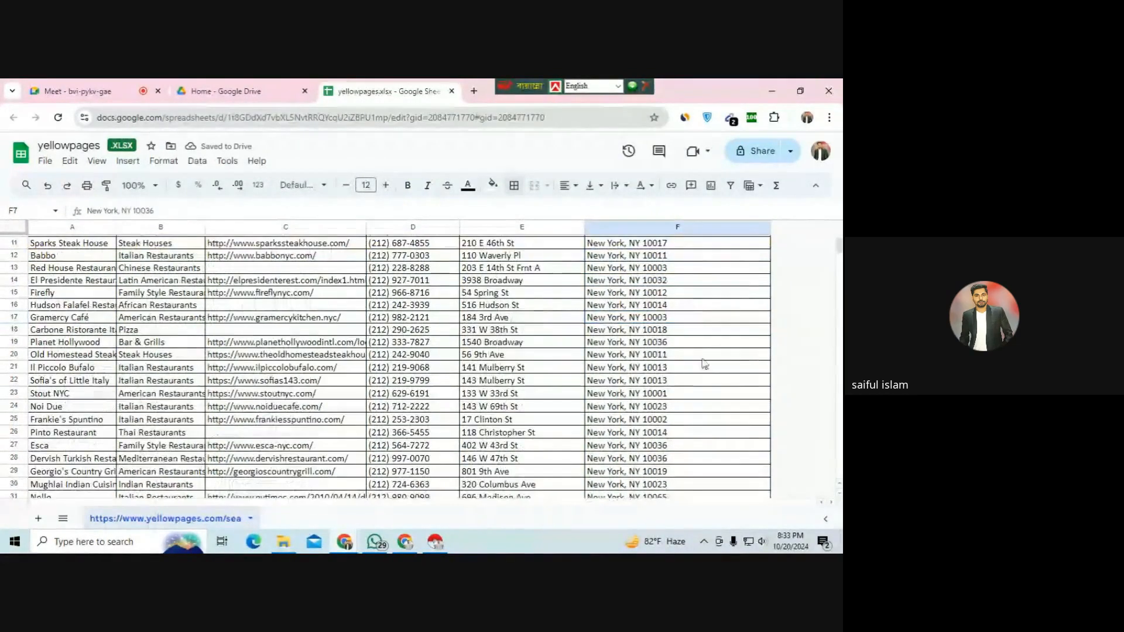
scroll(498, 360, up, 3)
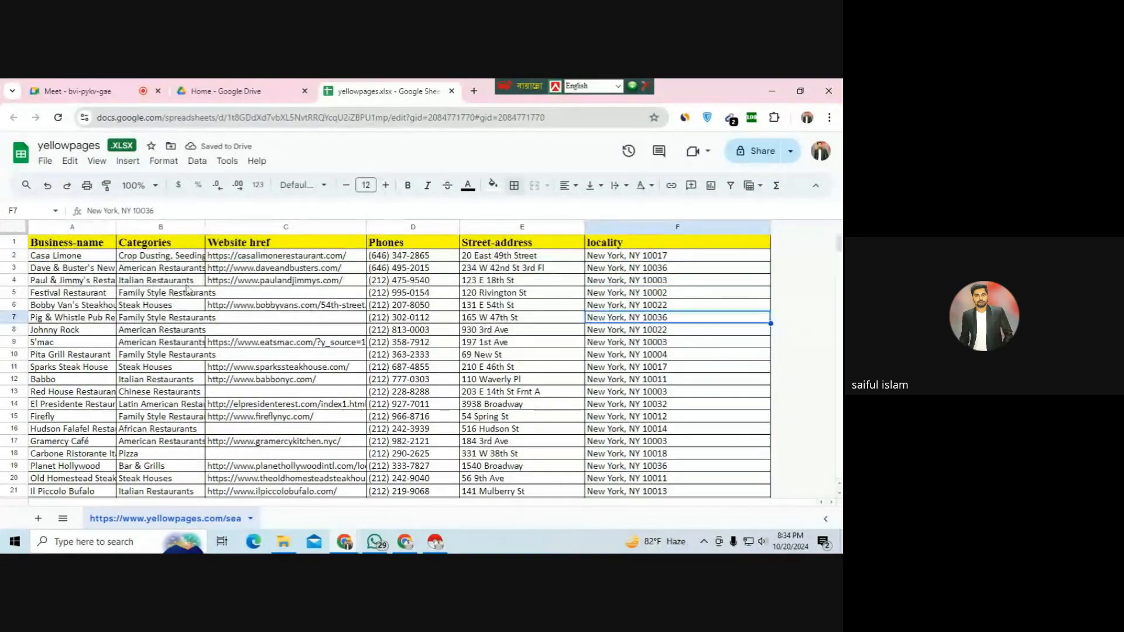
- Widen the Business-name and Categories columns and narrow the Phones and Street-address columns to suit their contents
drag(206, 224, 239, 226)
drag(116, 227, 141, 228)
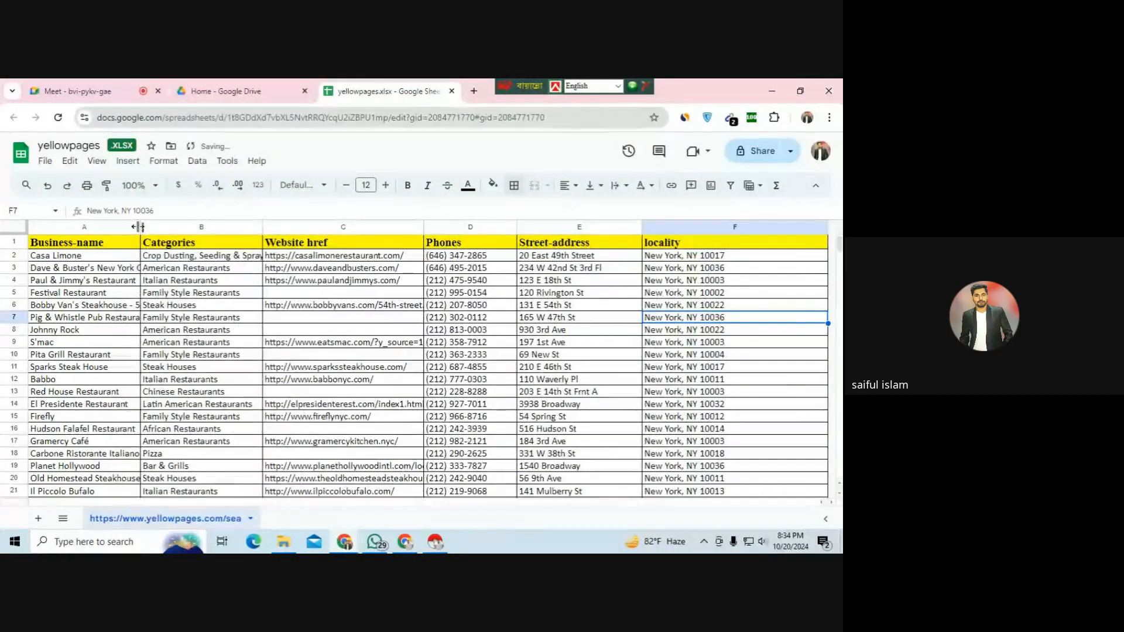
drag(262, 227, 259, 227)
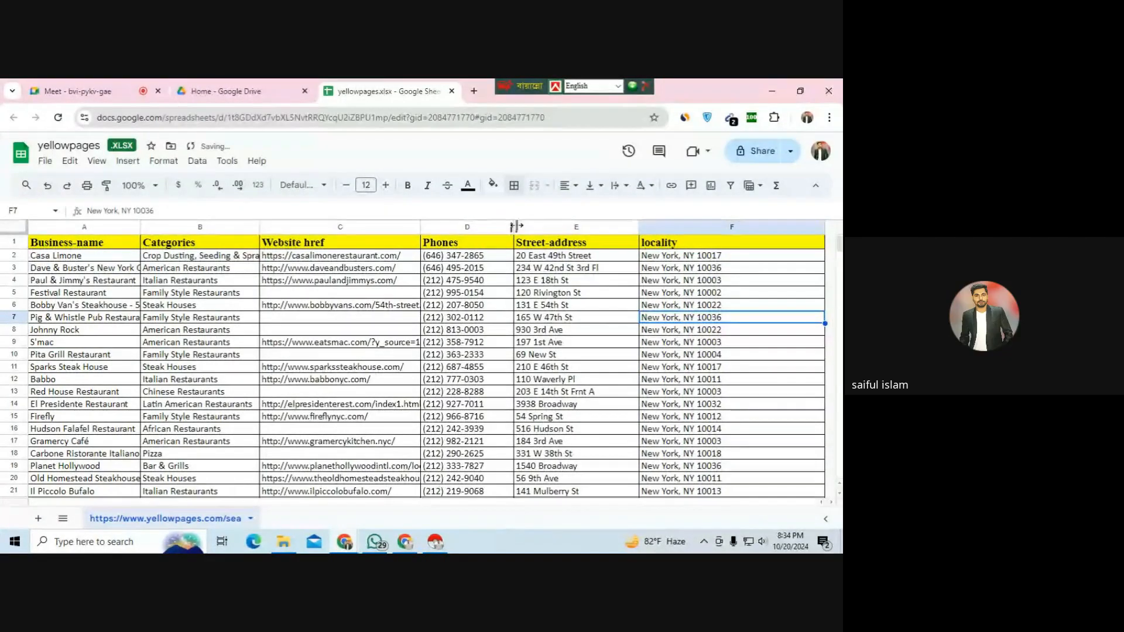
drag(515, 227, 496, 226)
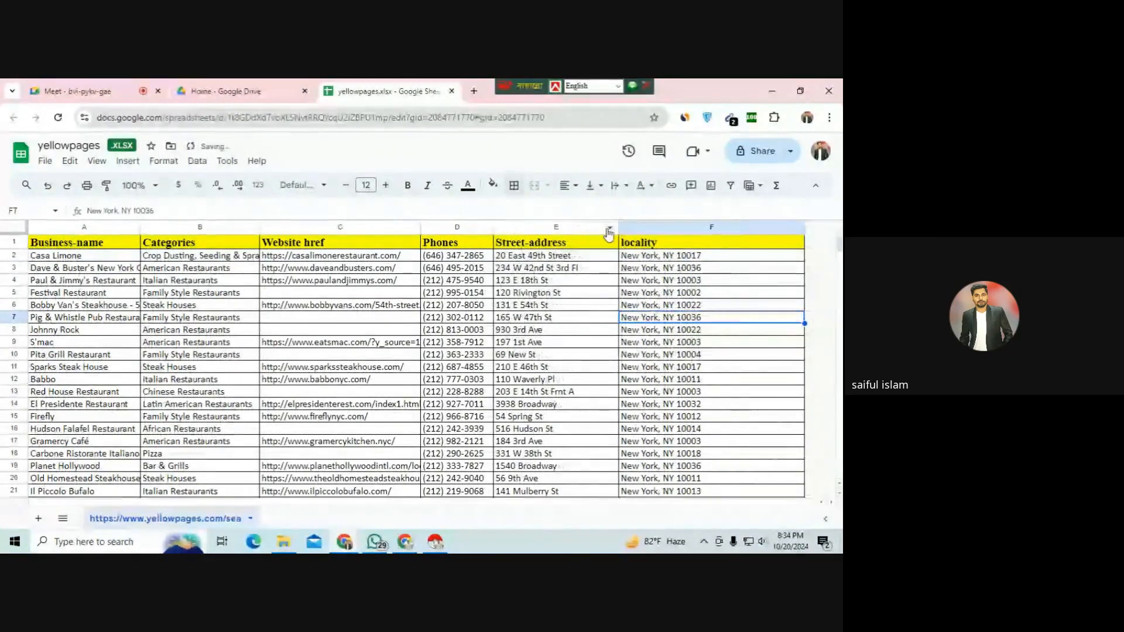
drag(618, 227, 584, 227)
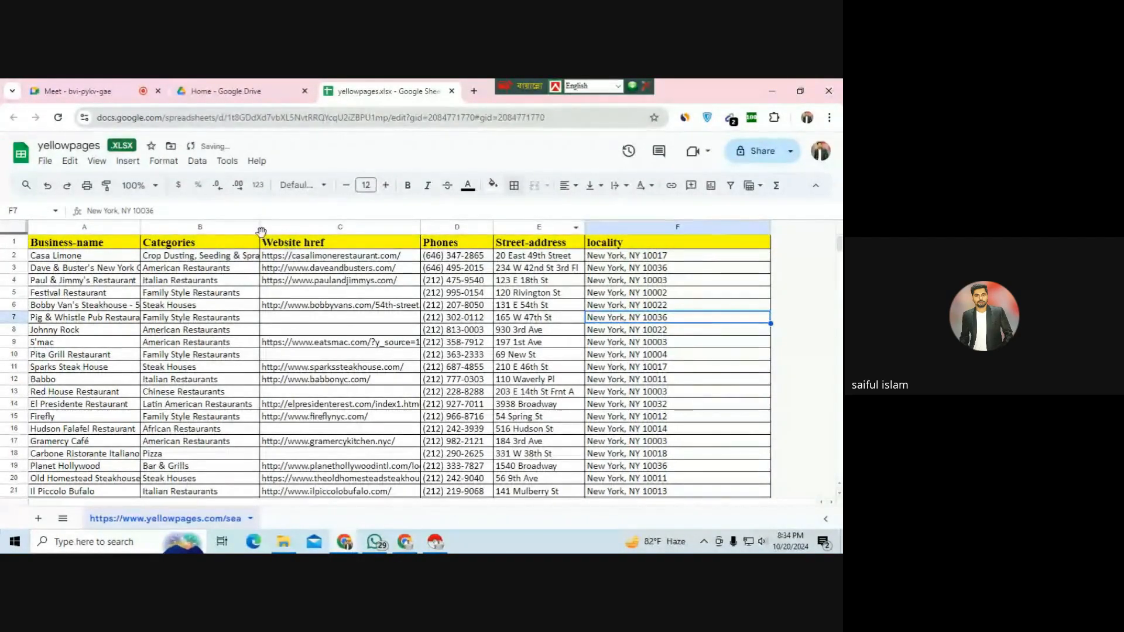
drag(141, 227, 192, 228)
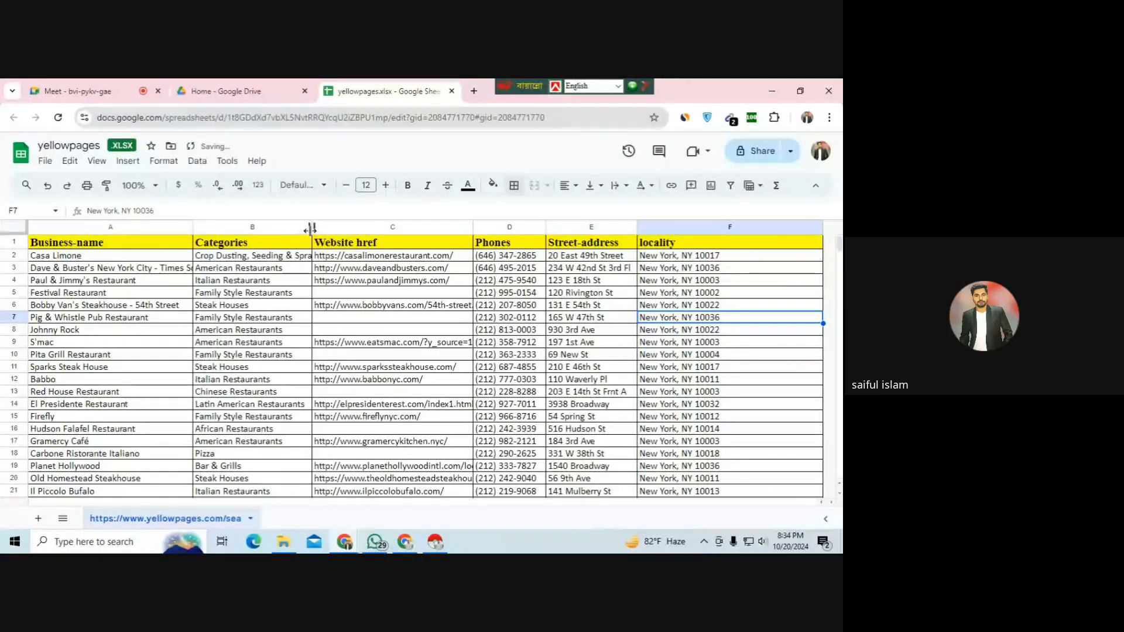
drag(310, 228, 319, 228)
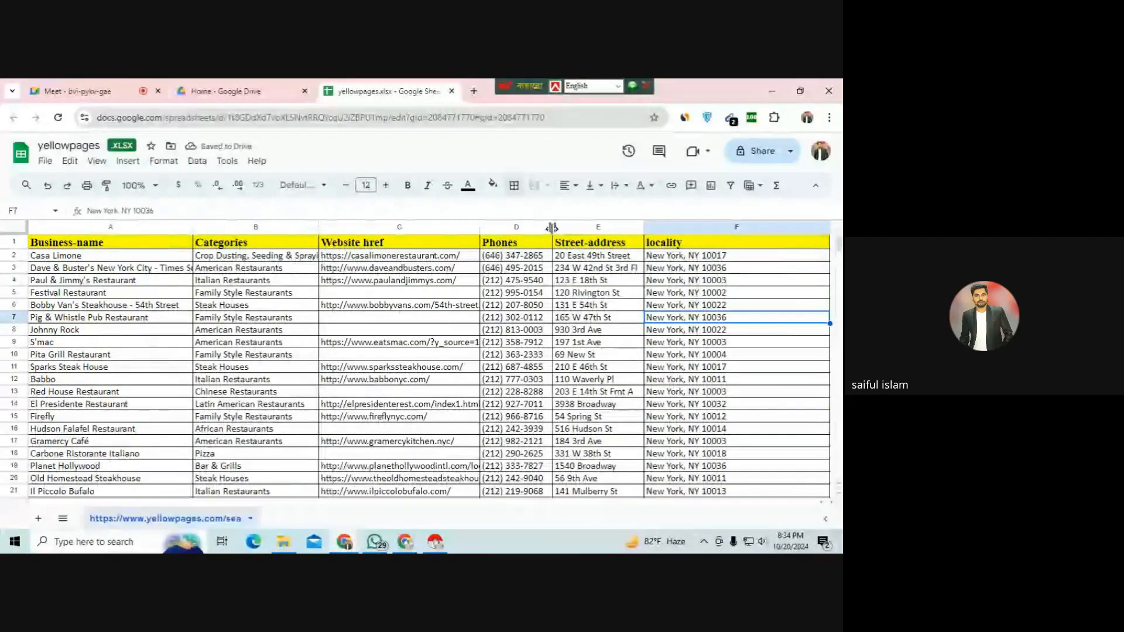
- Examine the formatted data from the header row down to the last filled record and the bordered empty rows below
click(781, 293)
scroll(756, 351, down, 5)
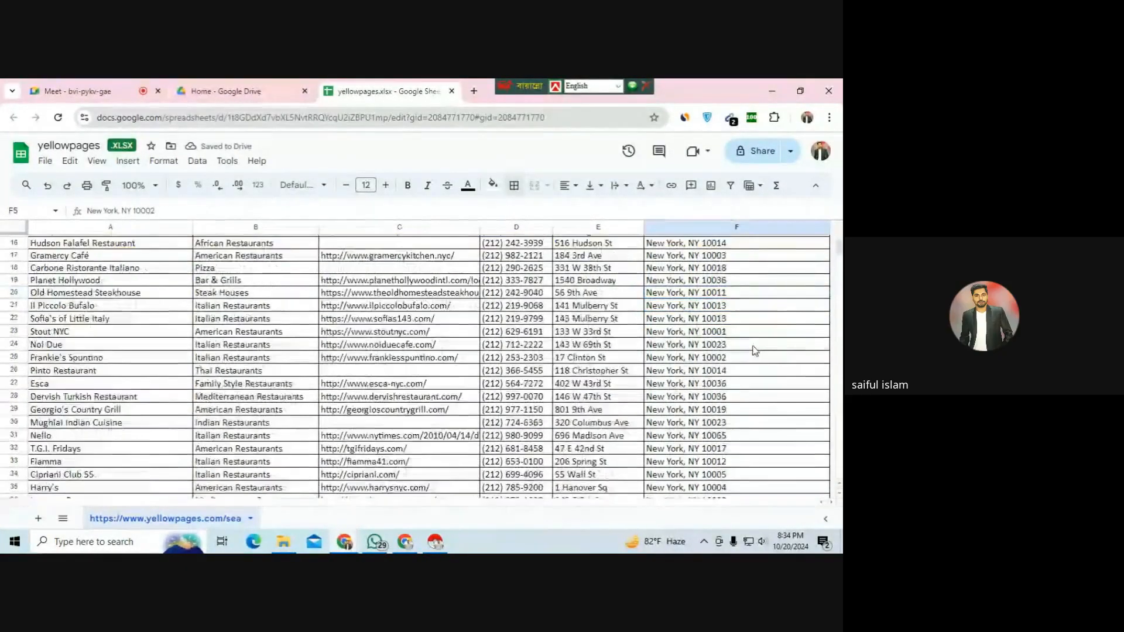
scroll(756, 351, down, 6)
scroll(747, 345, up, 11)
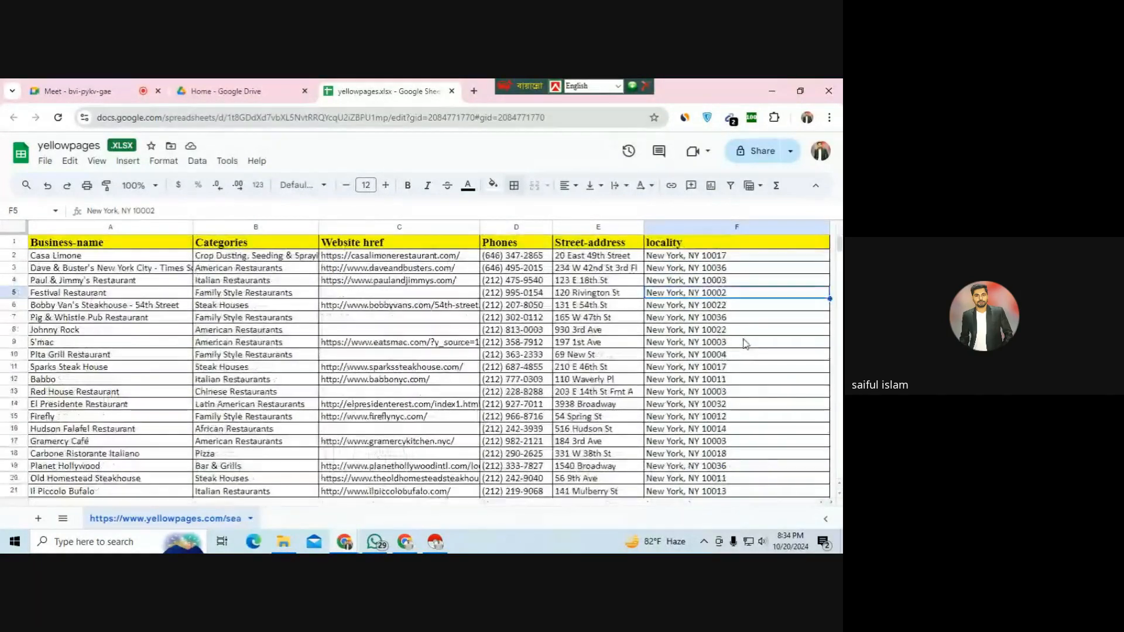
scroll(746, 346, down, 5)
scroll(748, 349, up, 5)
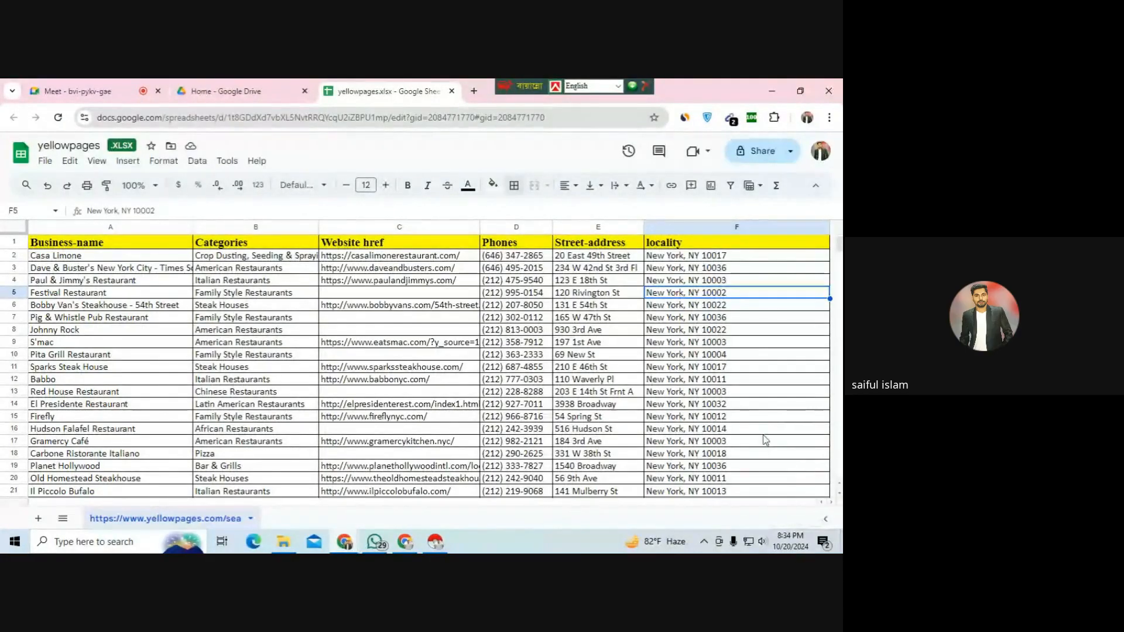
scroll(728, 388, down, 20)
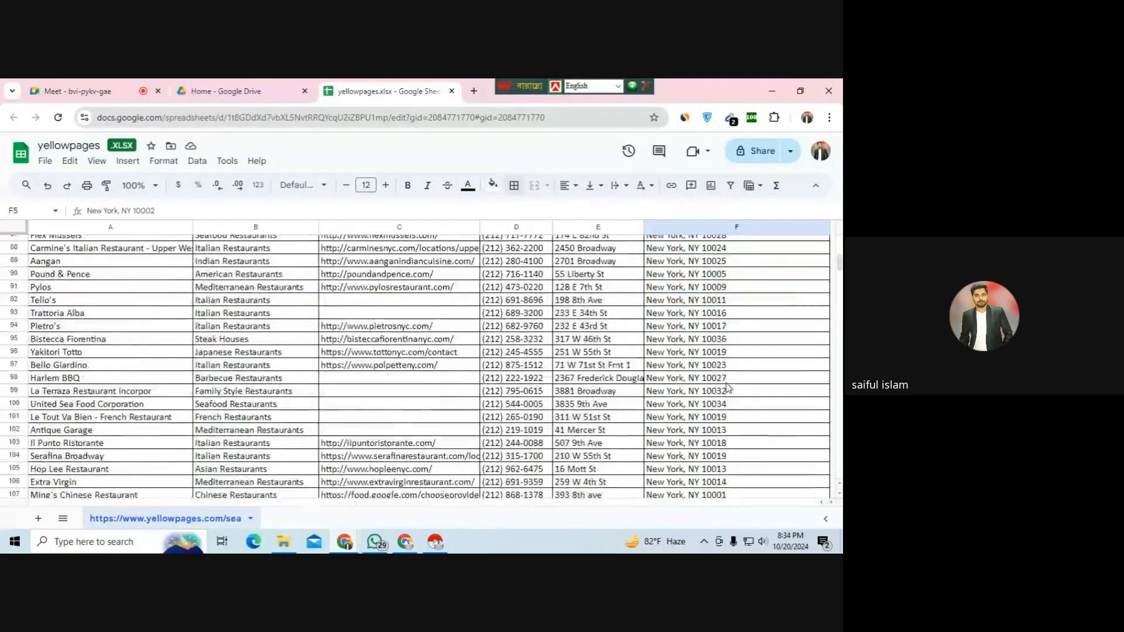
scroll(769, 343, down, 12)
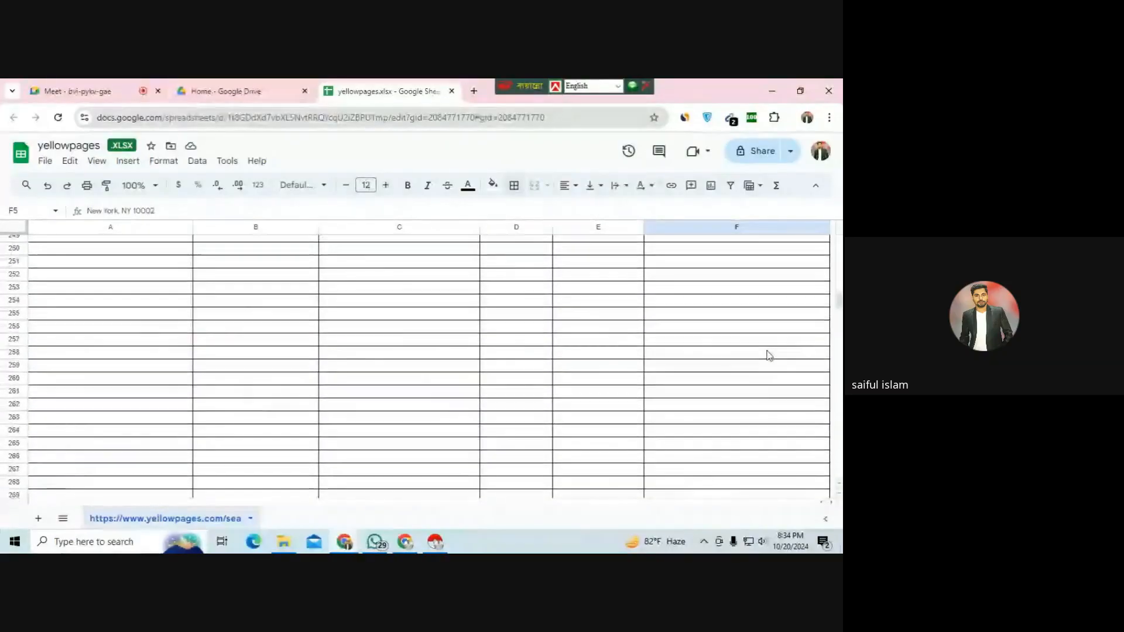
click(23, 381)
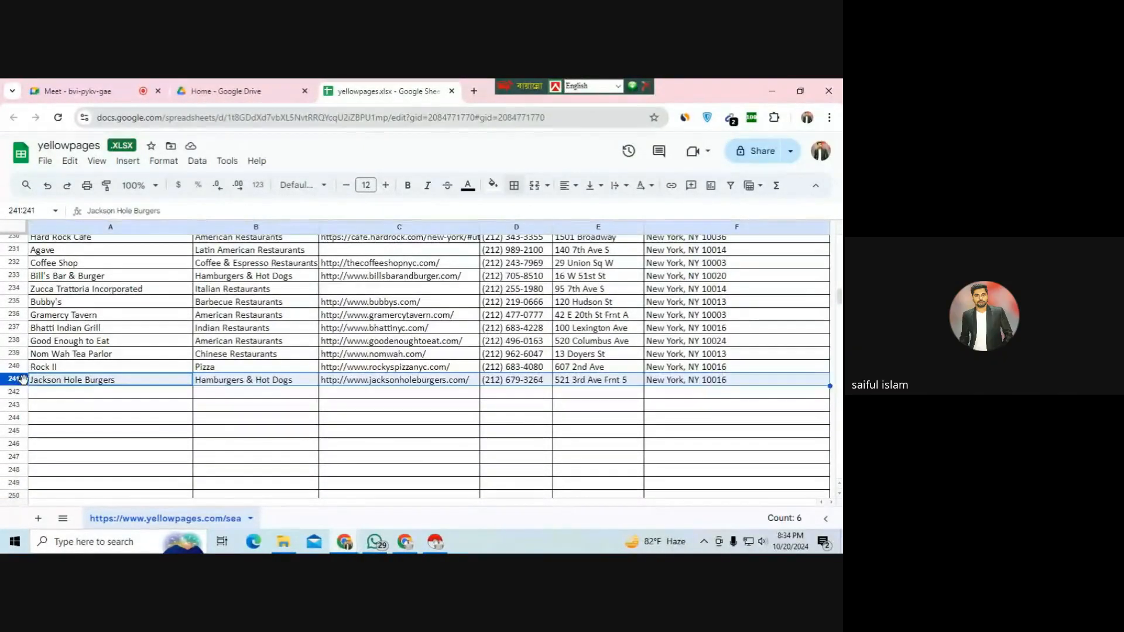
scroll(230, 383, up, 17)
scroll(235, 380, up, 20)
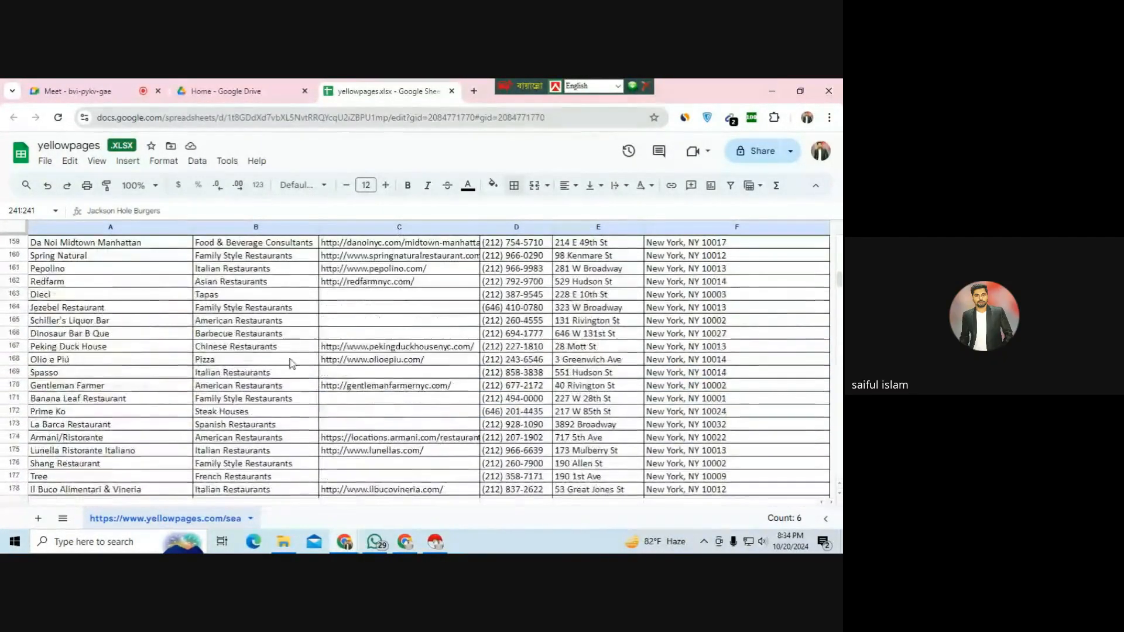
scroll(418, 347, up, 20)
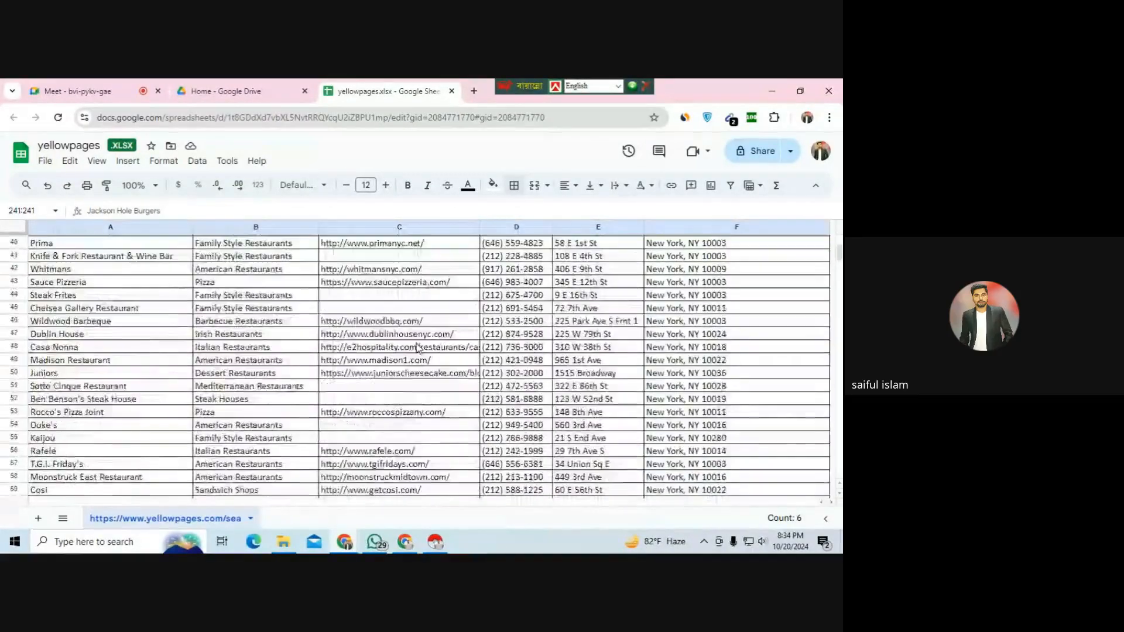
click(720, 292)
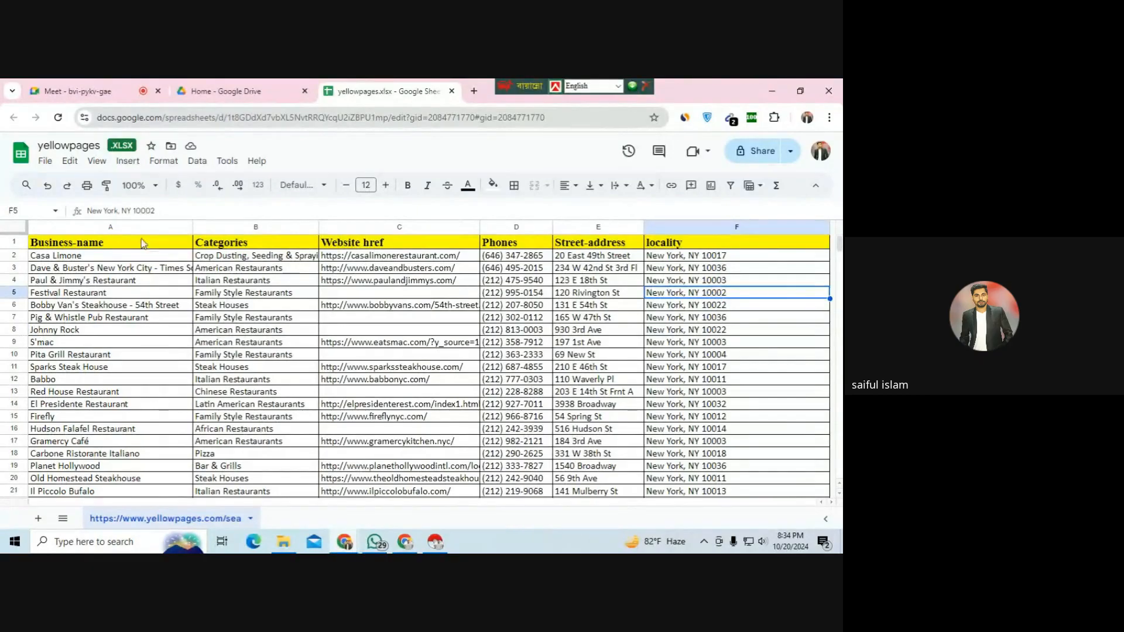
- Look at the file formats offered for downloading the spreadsheet without downloading it
click(45, 161)
mouse_move(98, 331)
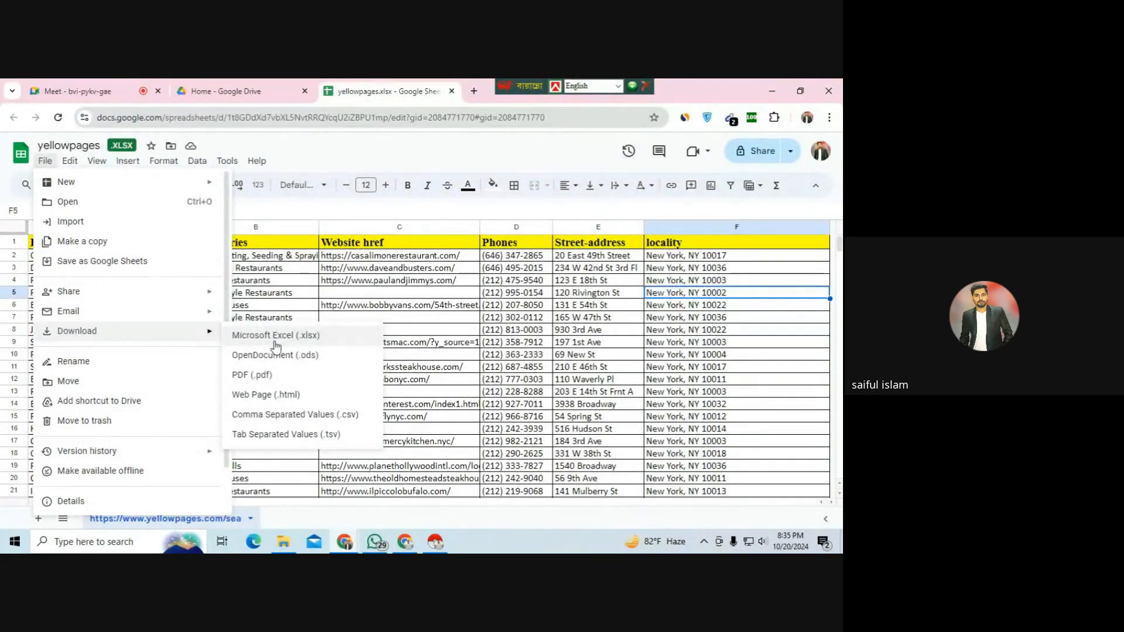
click(516, 330)
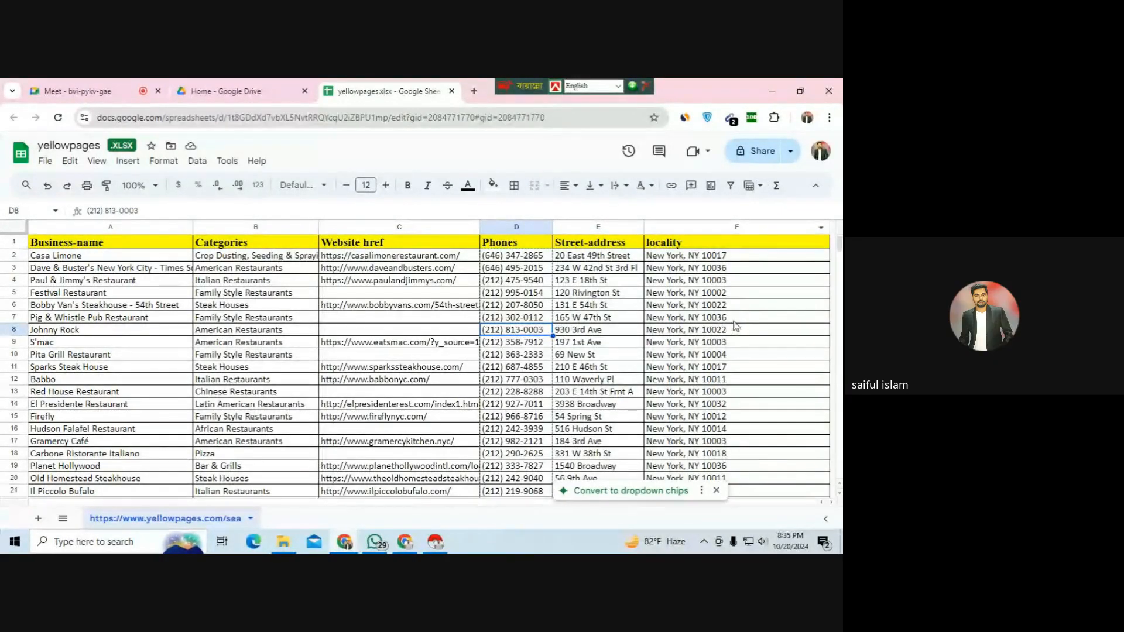
- Open the sharing settings of yellowpages.xlsx and look at the suggested people to share with
click(754, 153)
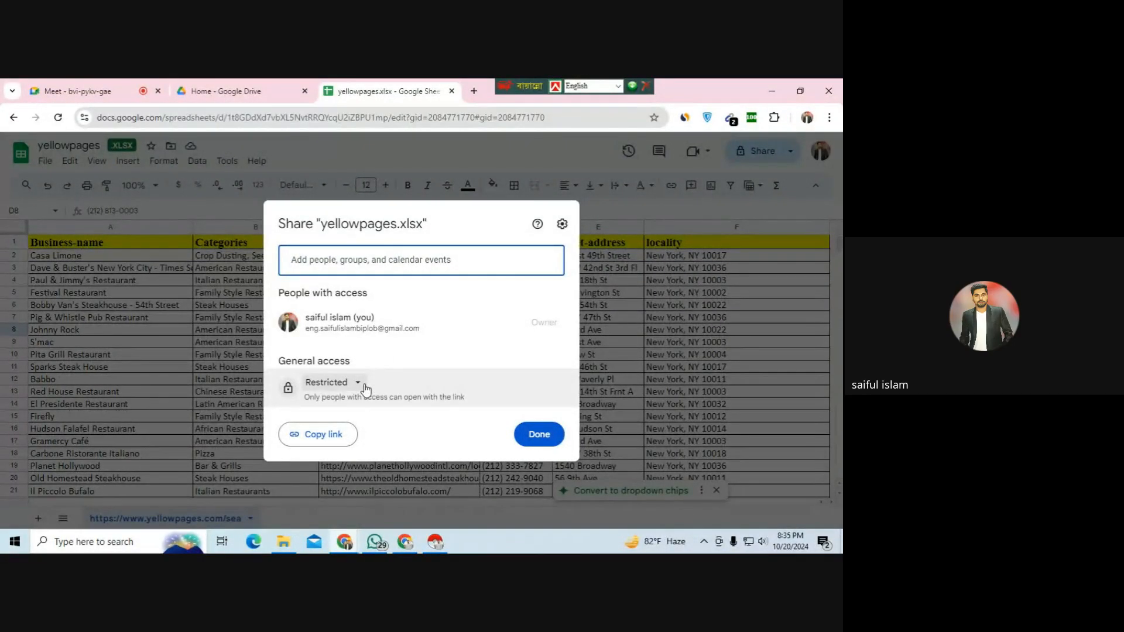
click(399, 258)
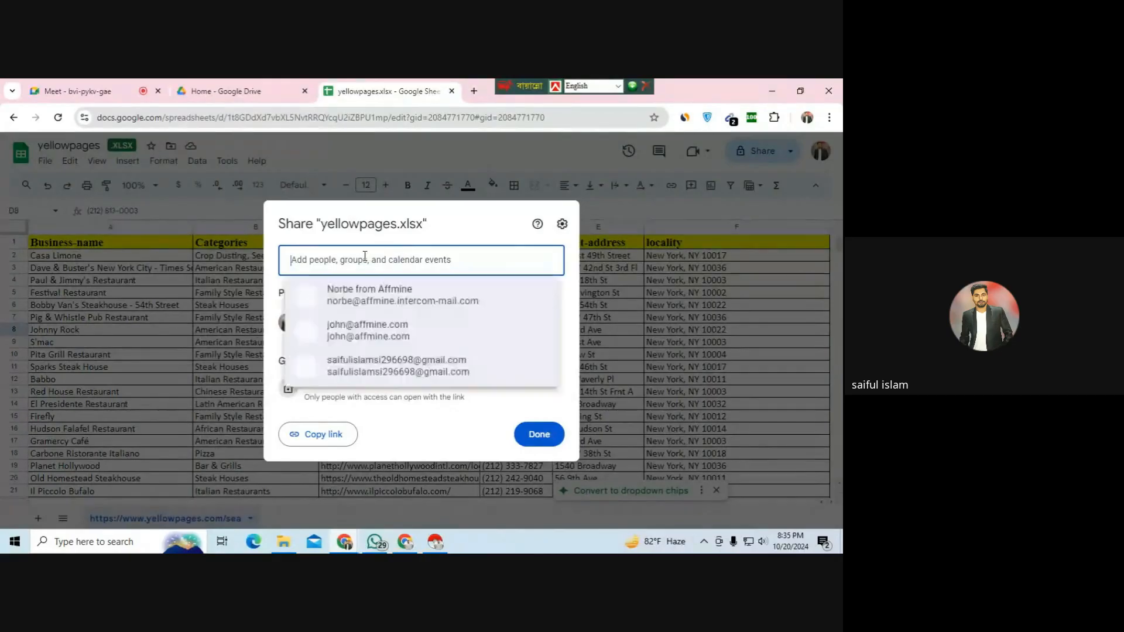
click(430, 379)
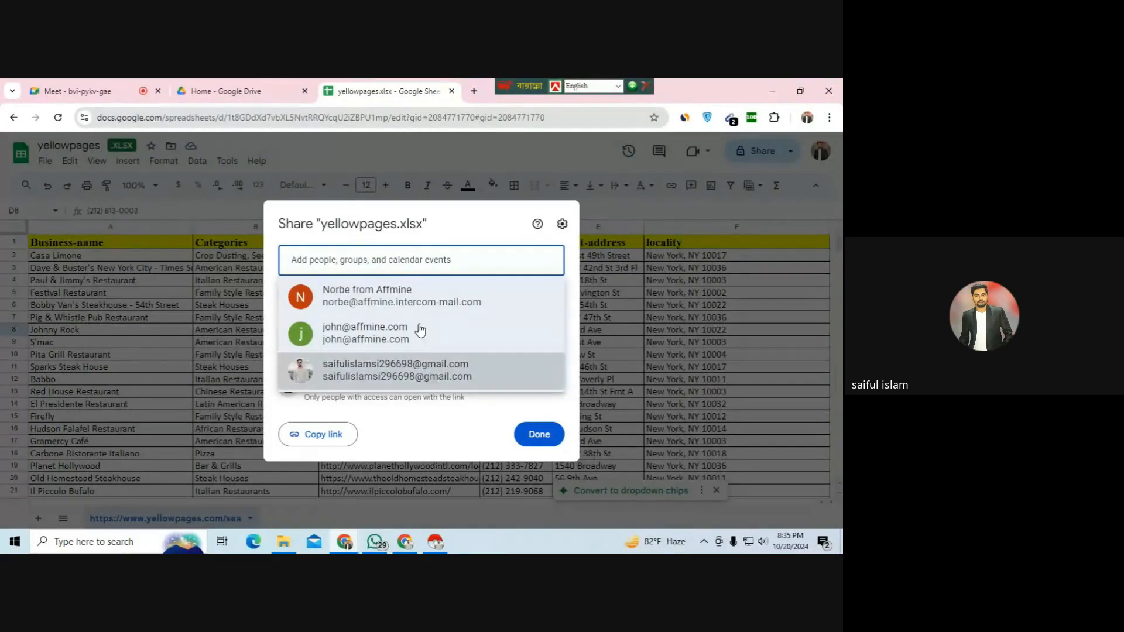
click(482, 421)
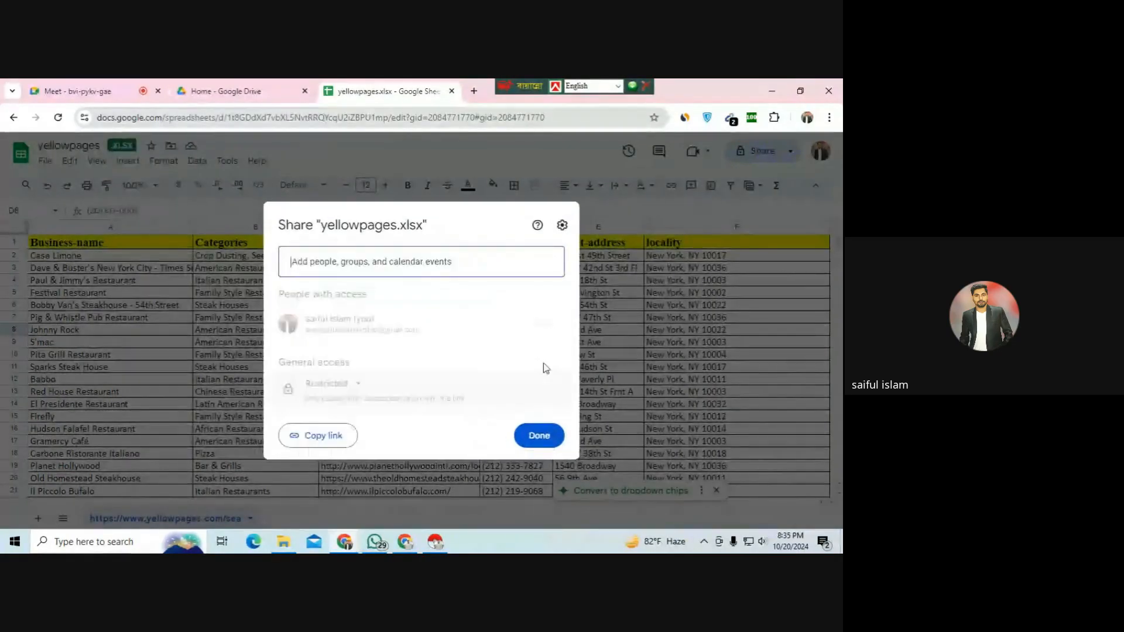
- Set general access for yellowpages.xlsx to "Anyone with the link" and copy the sharing link
click(358, 385)
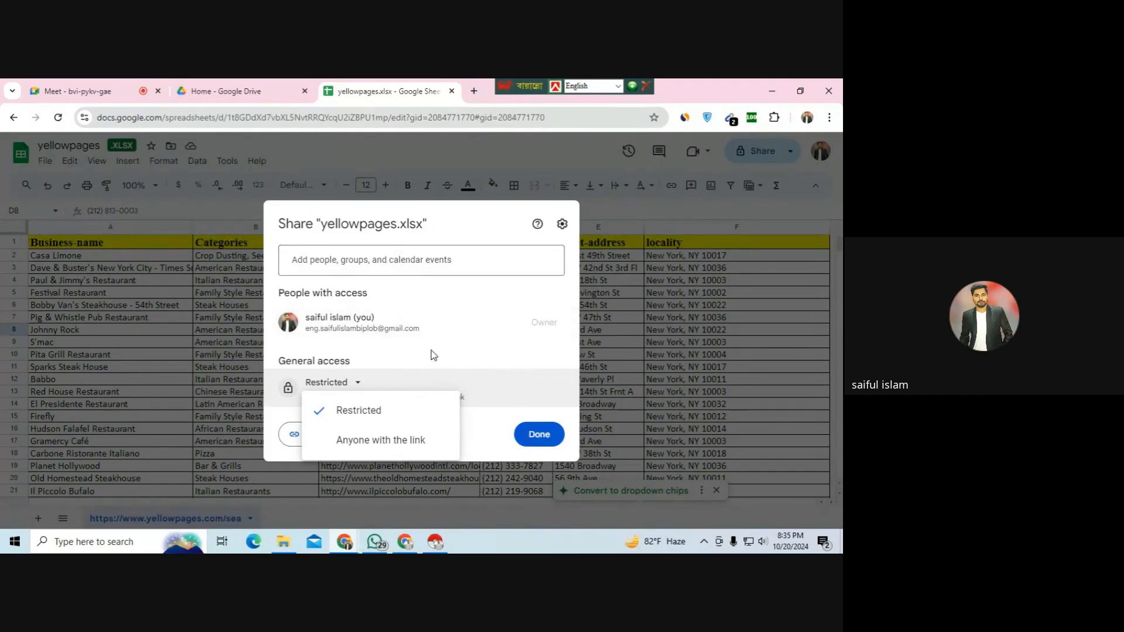
click(351, 445)
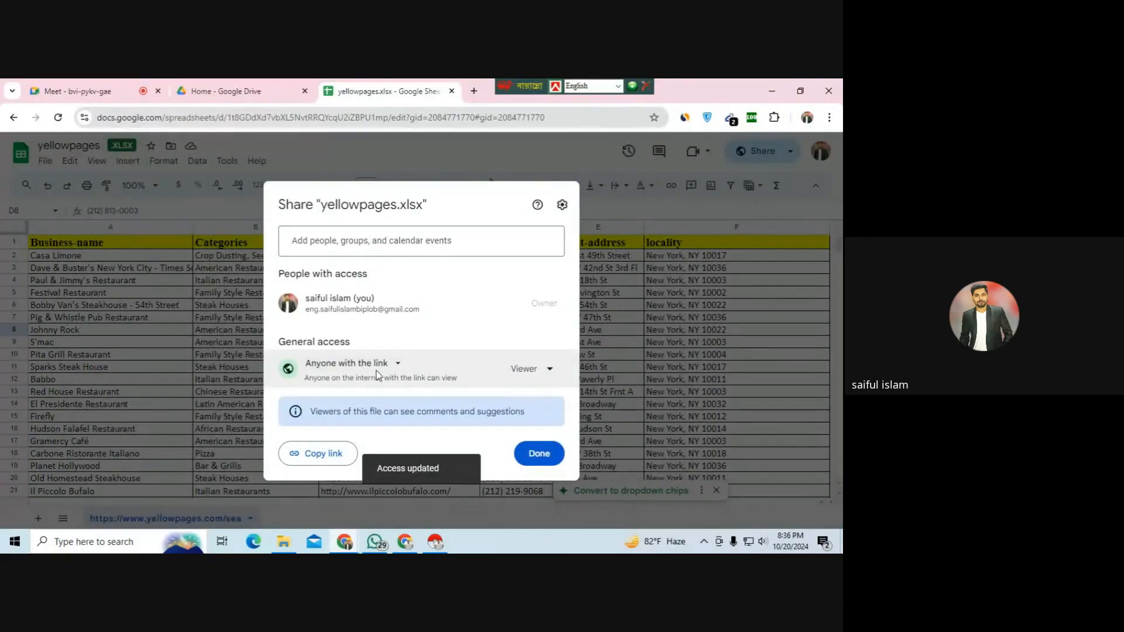
click(318, 463)
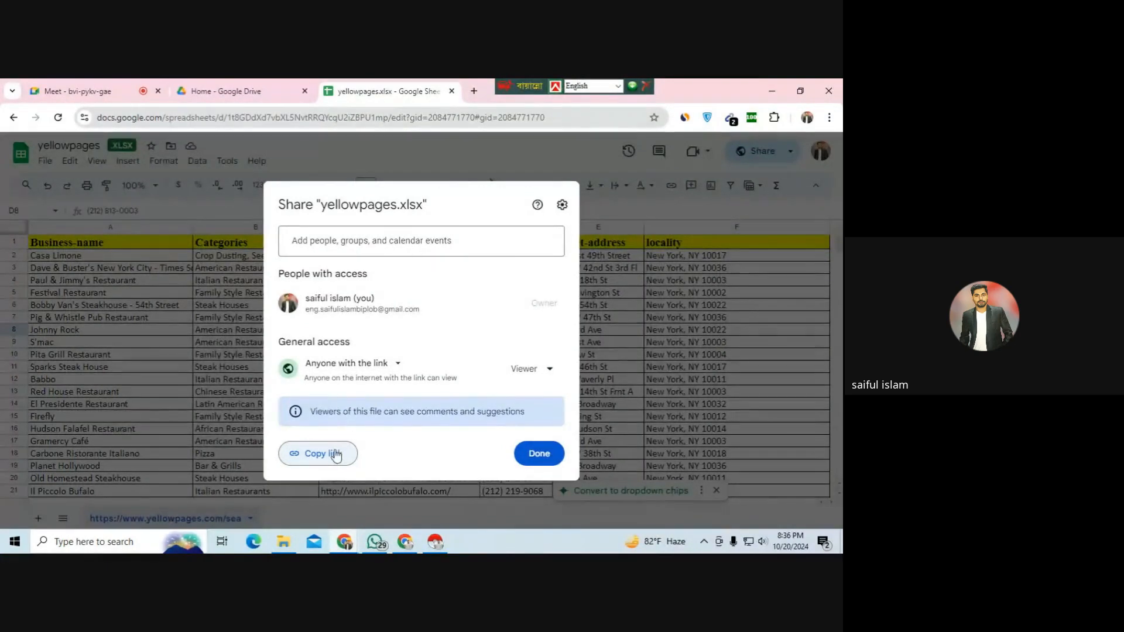
- Switch to the Google Meet call and send the copied spreadsheet link as an in-call message
click(94, 91)
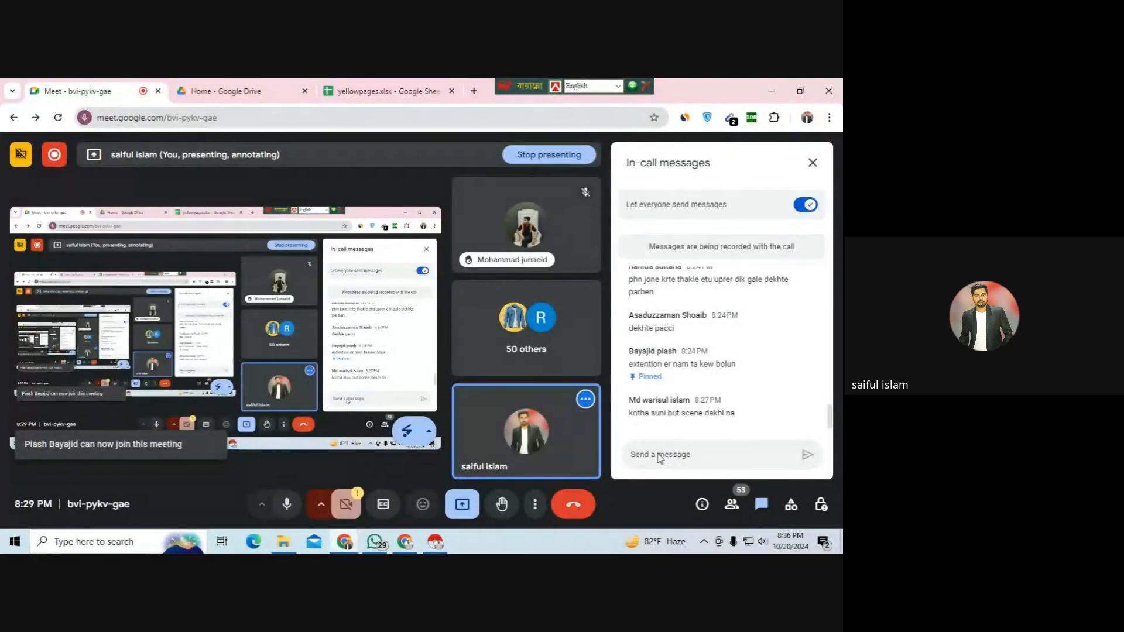
click(677, 451)
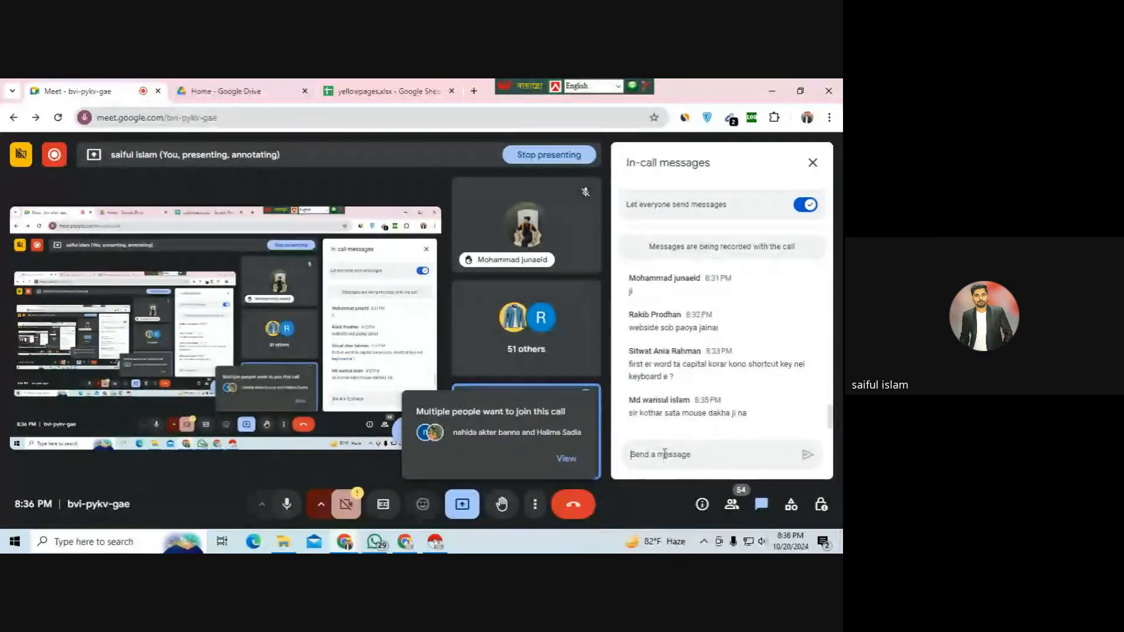
key(ctrl+v)
key(Return)
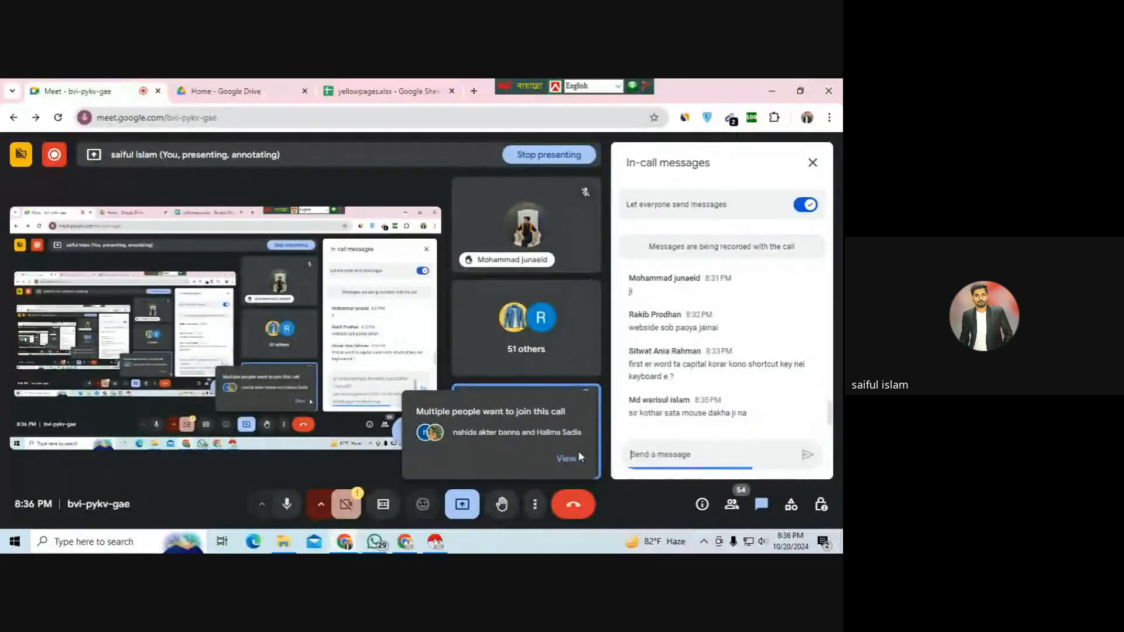
- Admit both waiting participants to the call and return to the in-call messages to check the sent link
click(568, 458)
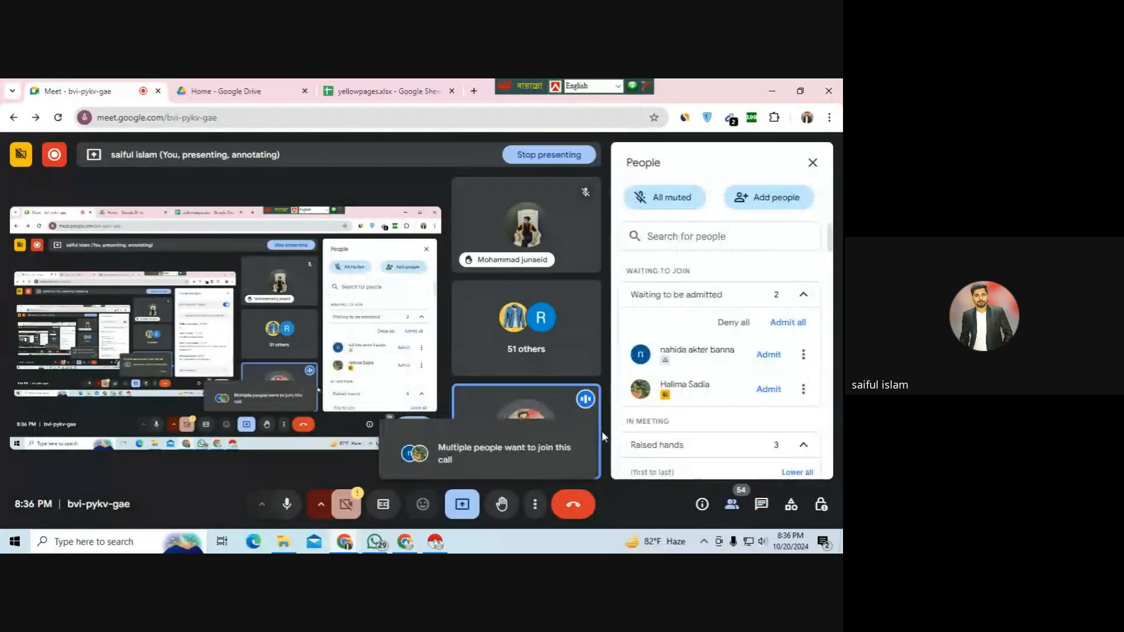
click(768, 354)
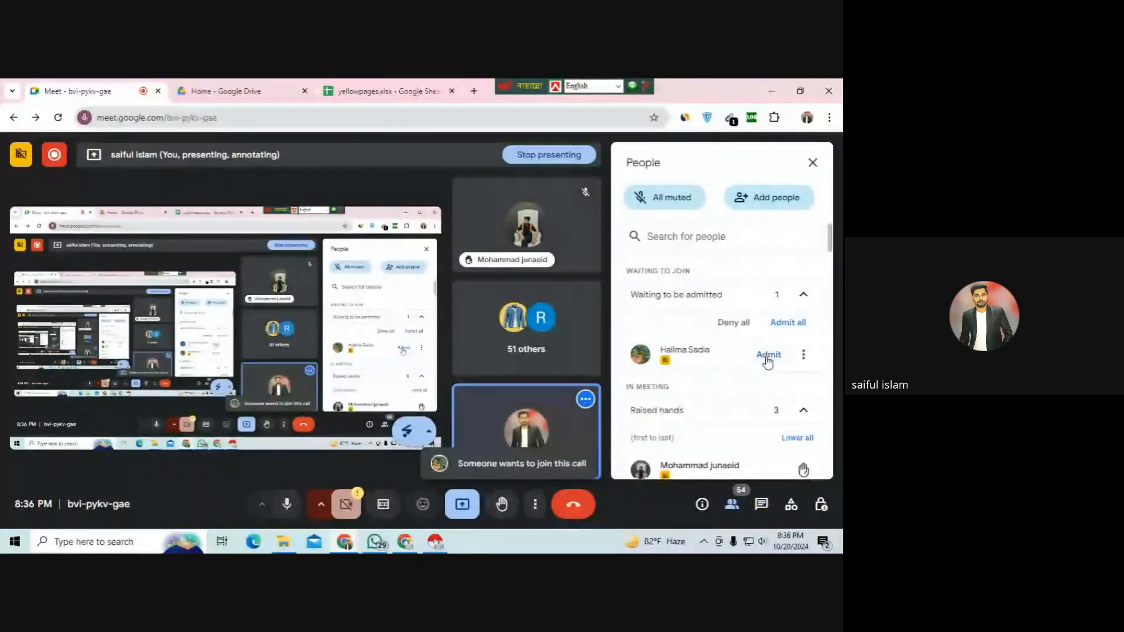
click(767, 355)
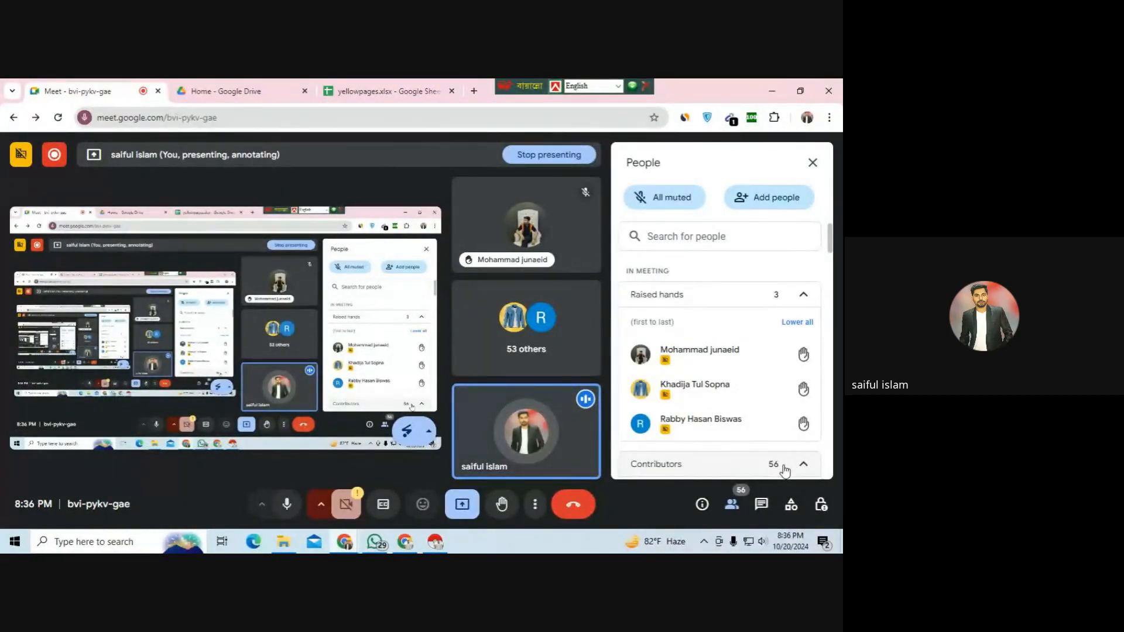
click(762, 505)
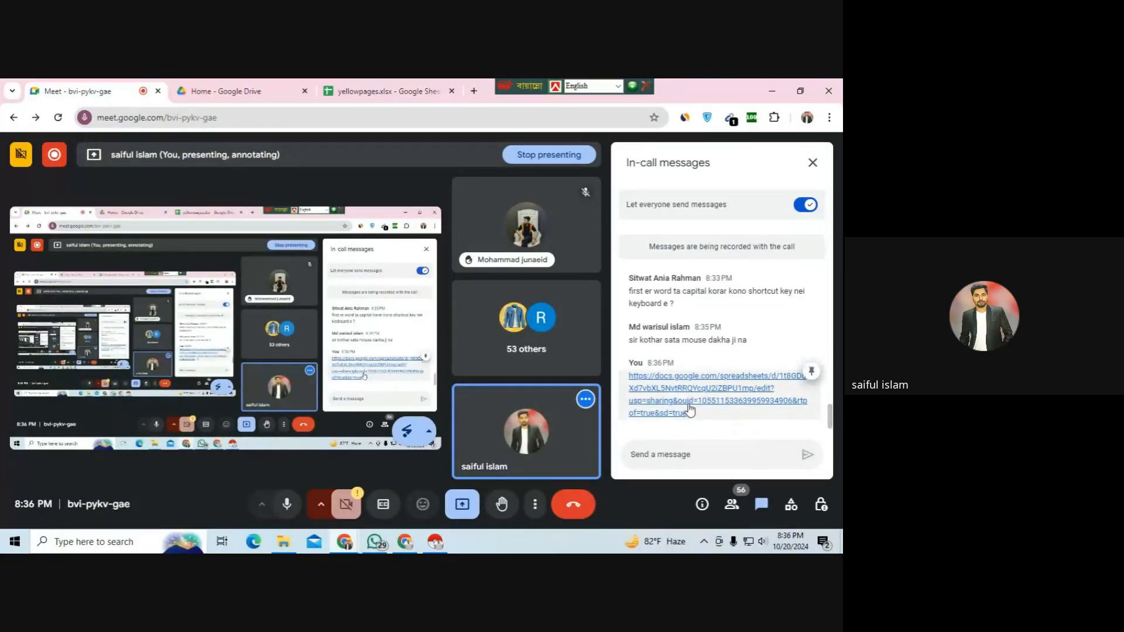
- Switch back to the yellowpages spreadsheet in Google Sheets, close the sharing settings and view the list of current viewers
click(340, 94)
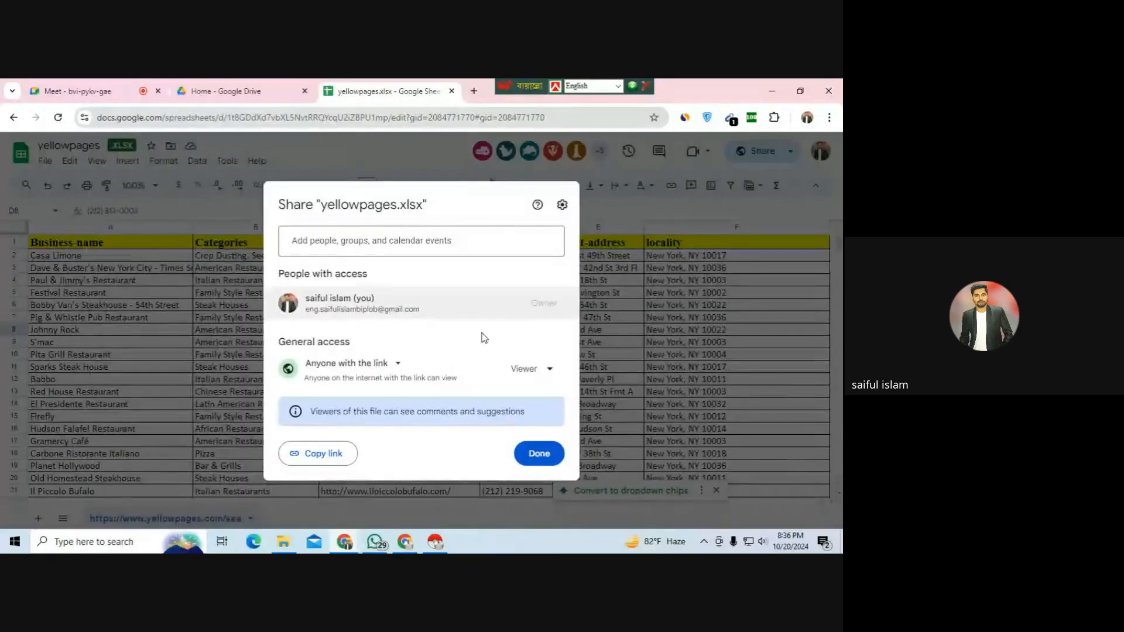
click(620, 326)
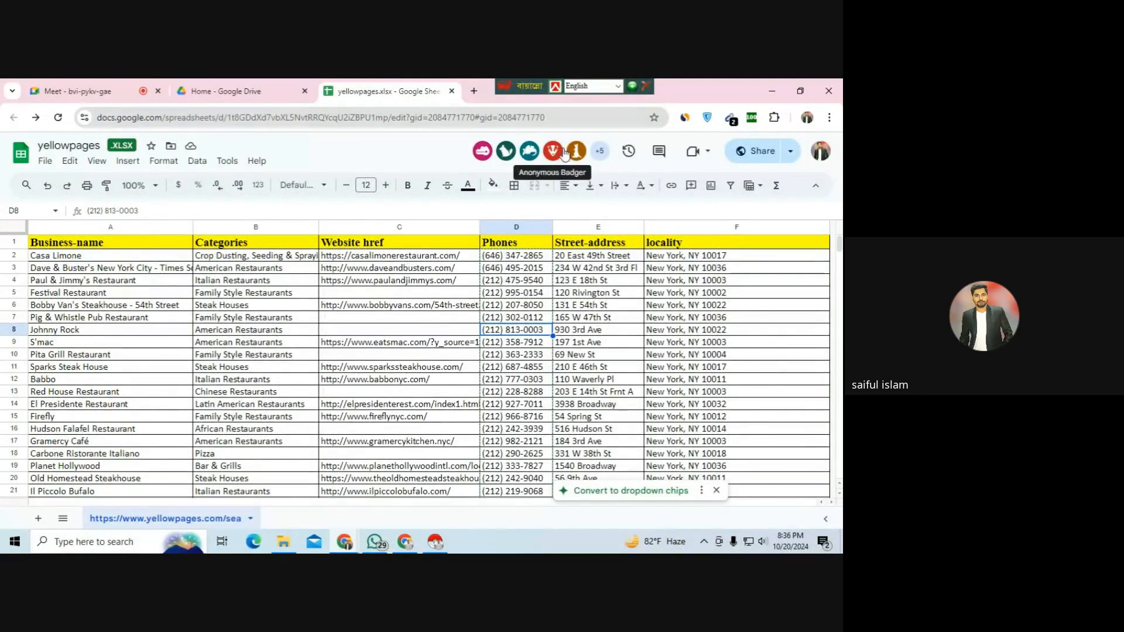
click(598, 152)
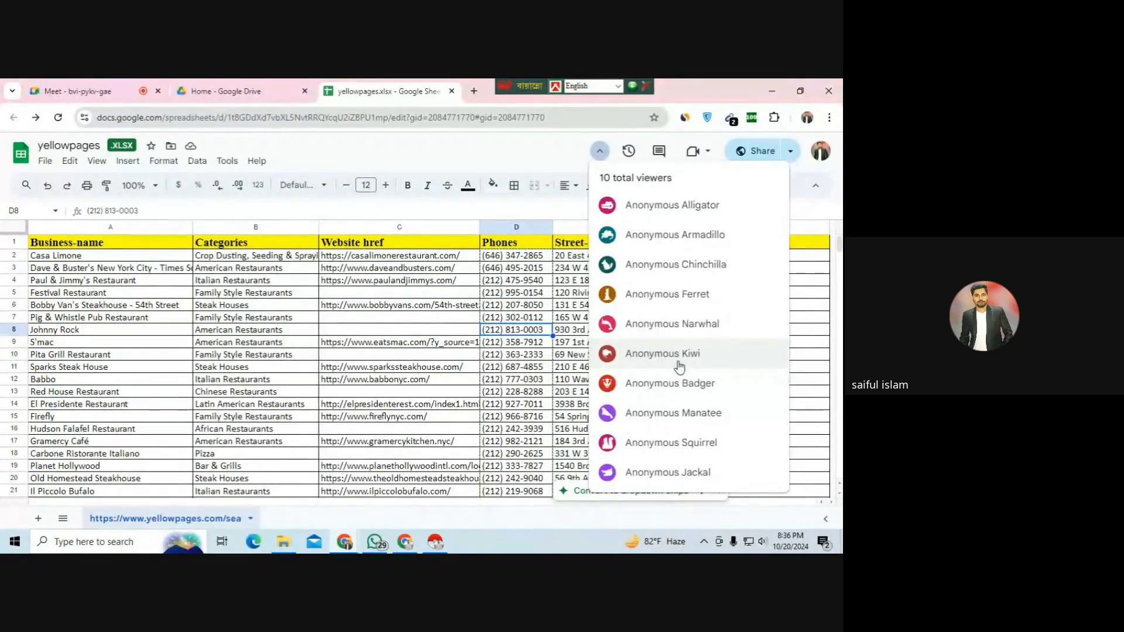
click(434, 318)
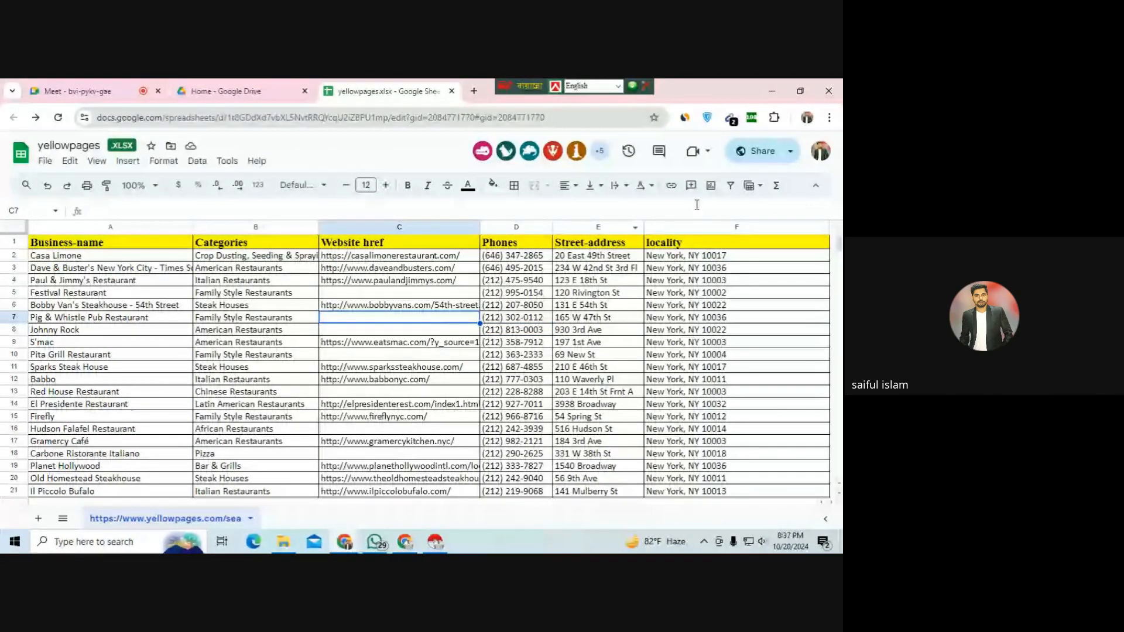
- Open the sharing settings of yellowpages.xlsx, review the role options for anyone with the link, and close the settings
click(790, 151)
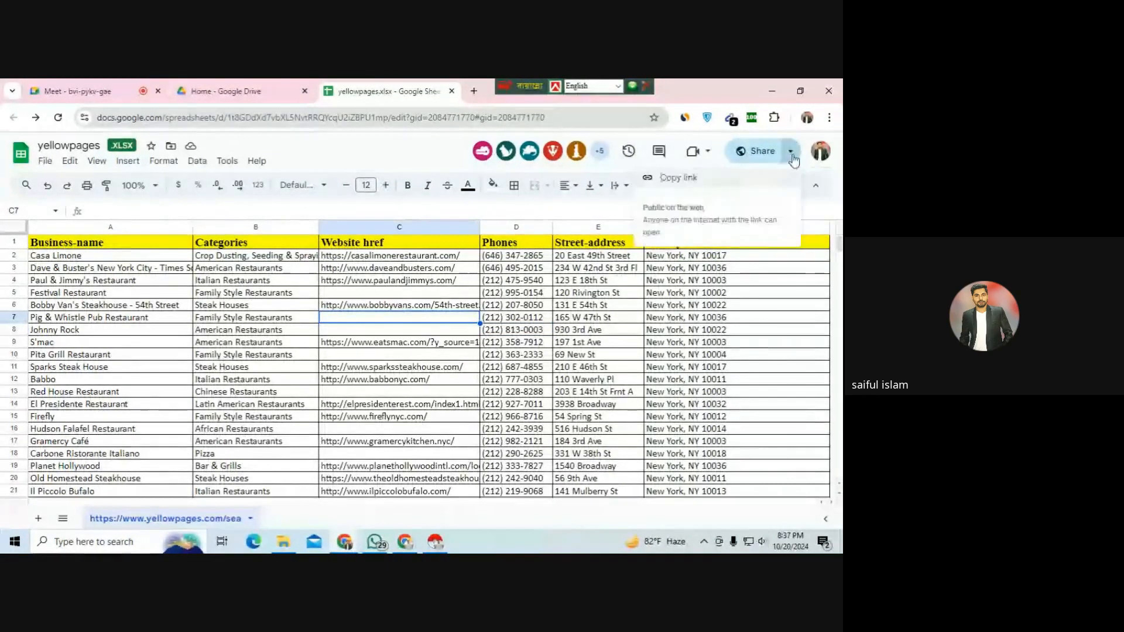
click(762, 151)
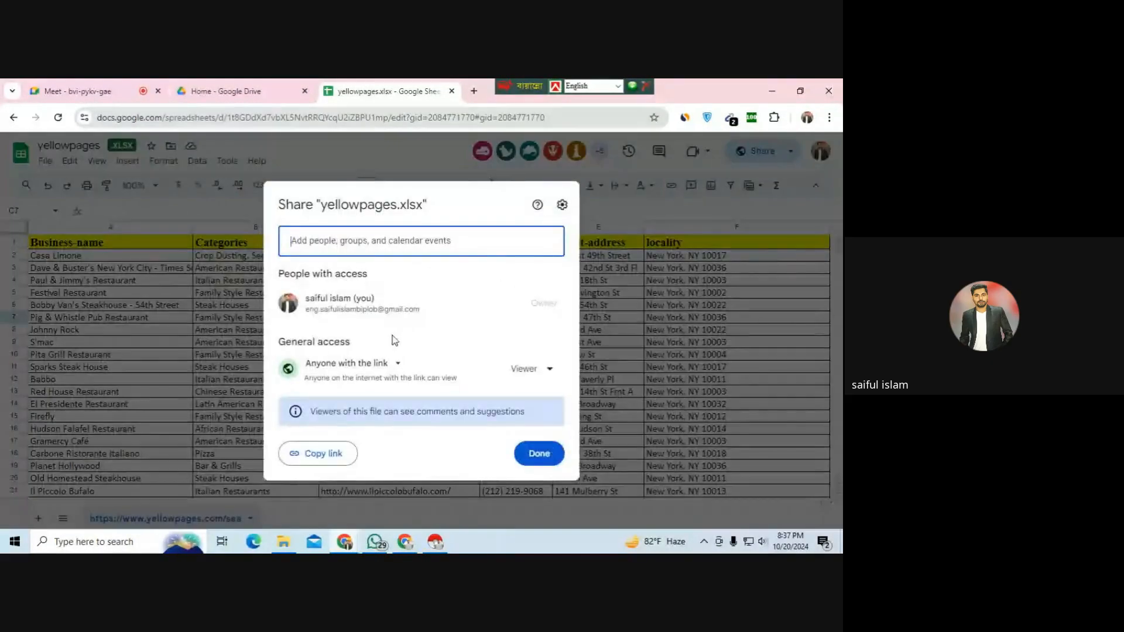
click(546, 370)
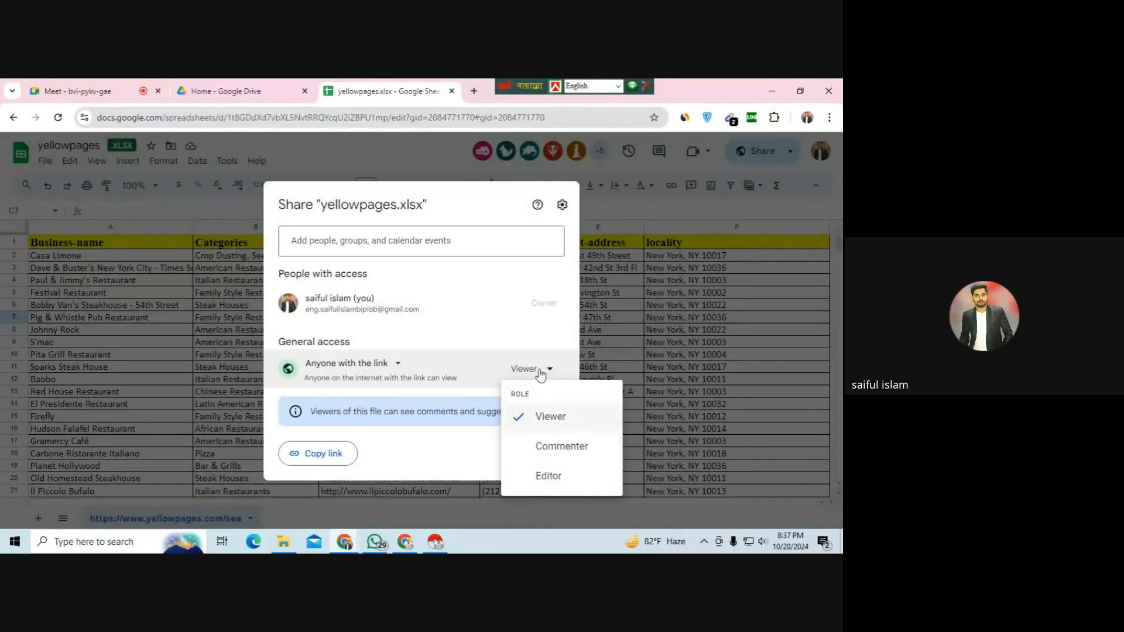
click(171, 317)
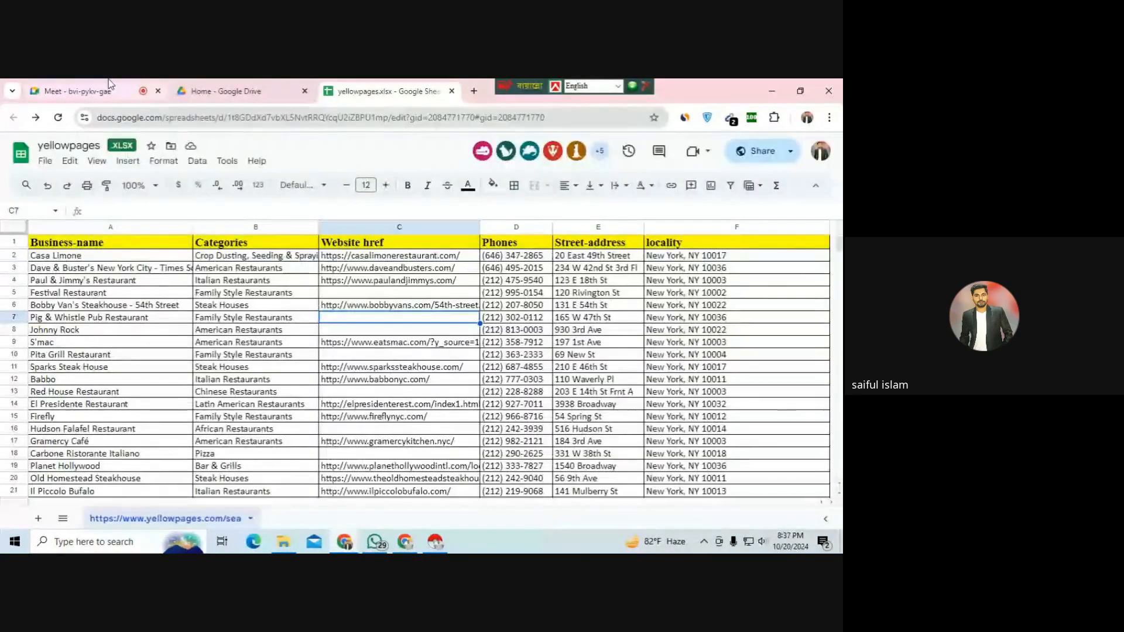
- Check the Google Meet in-call messages and the yellowpages spreadsheet's list of current viewers, ending in the spreadsheet with the list closed
click(108, 80)
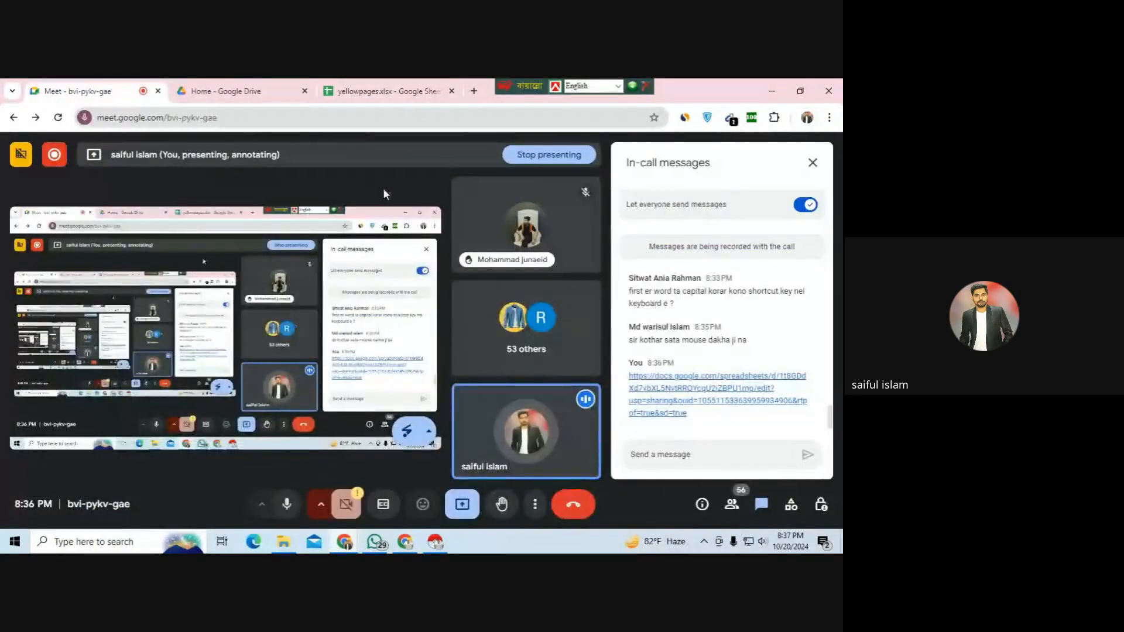
click(366, 85)
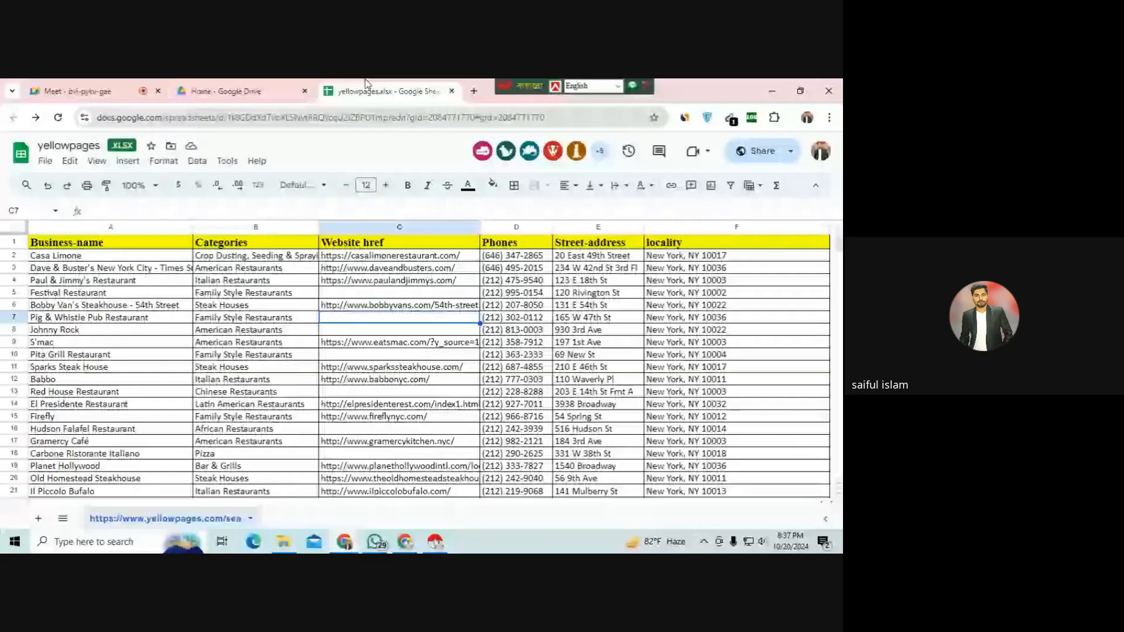
click(525, 156)
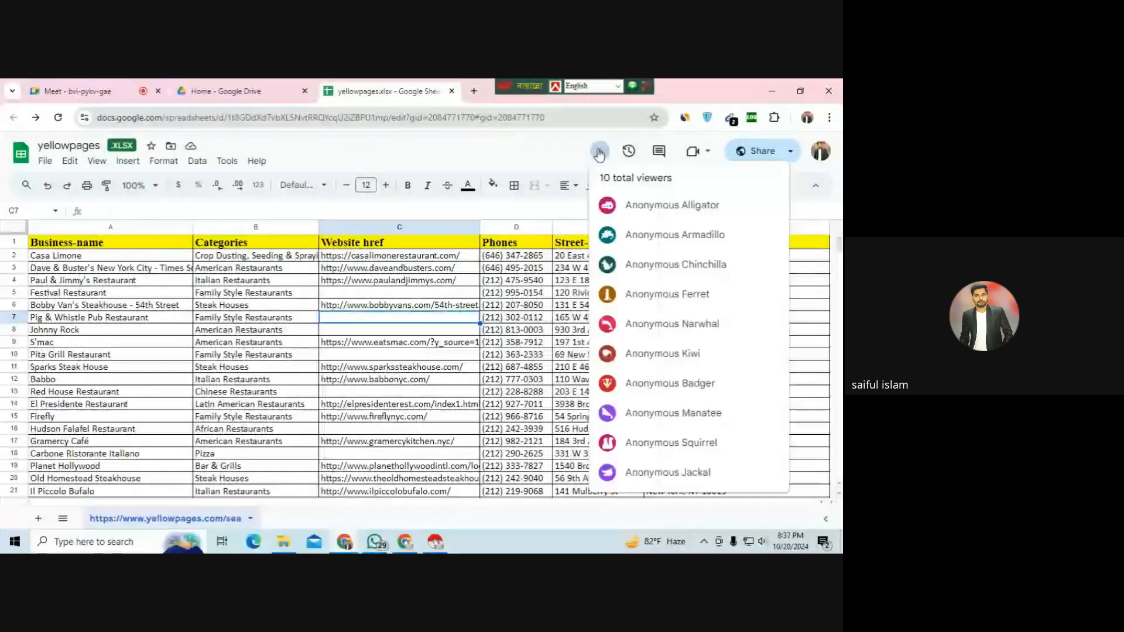
click(134, 88)
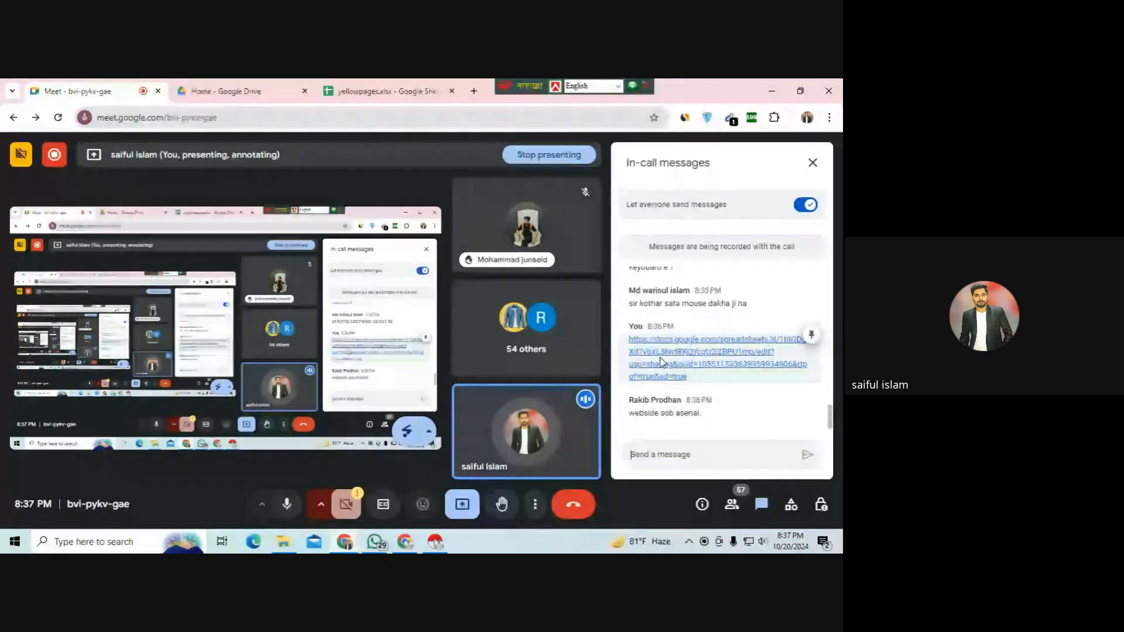
click(396, 93)
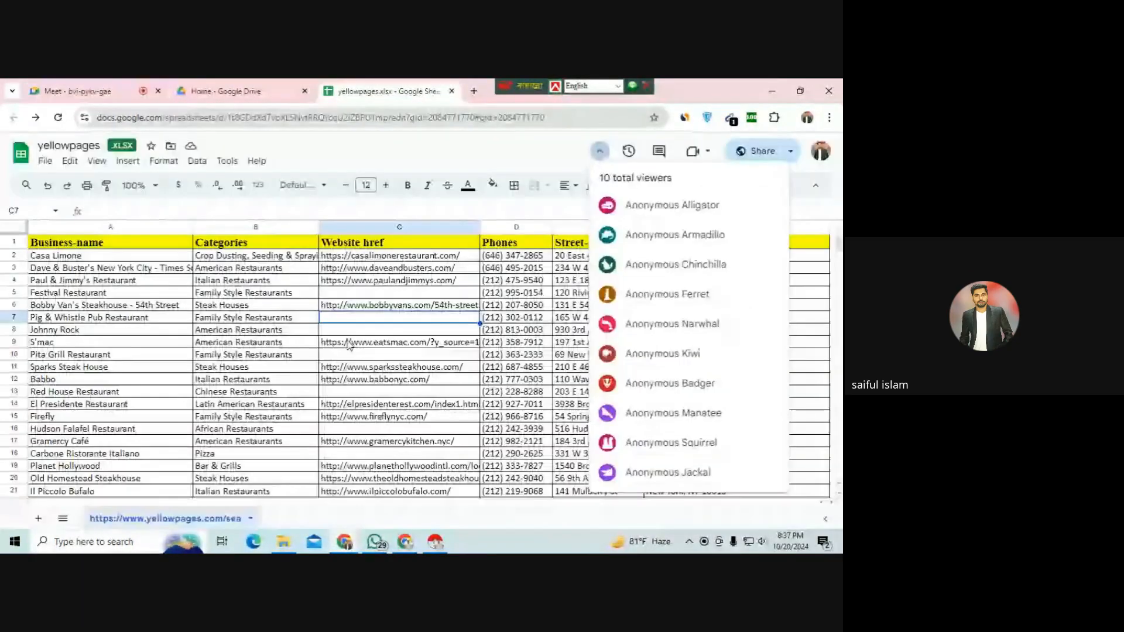
click(762, 311)
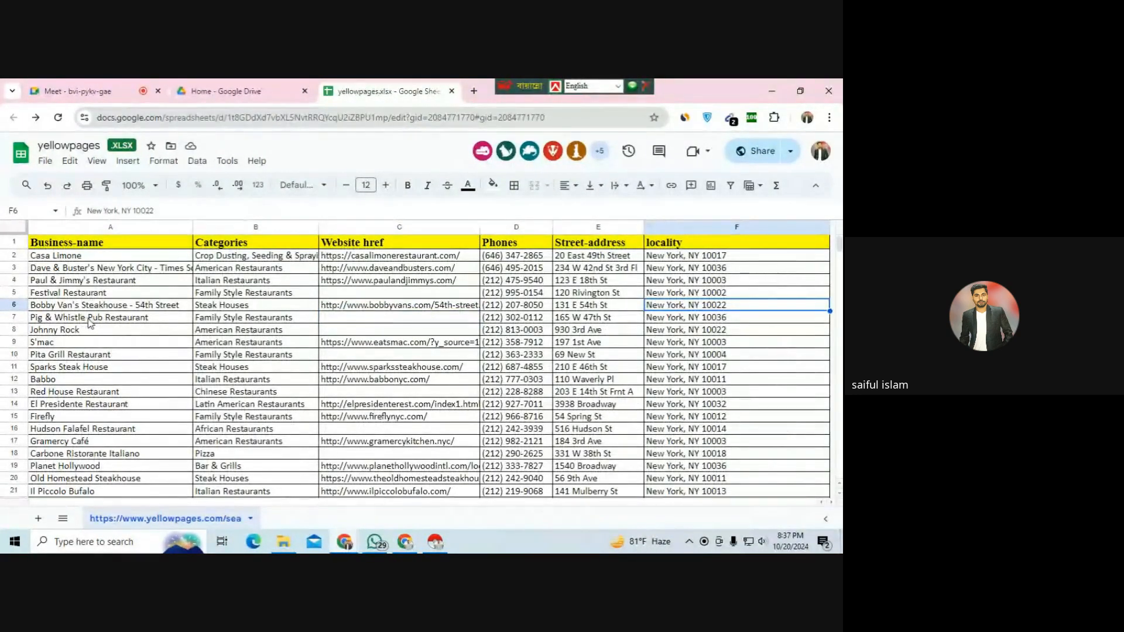
- Delete row 5, the Festival Restaurant entry without a website
click(342, 294)
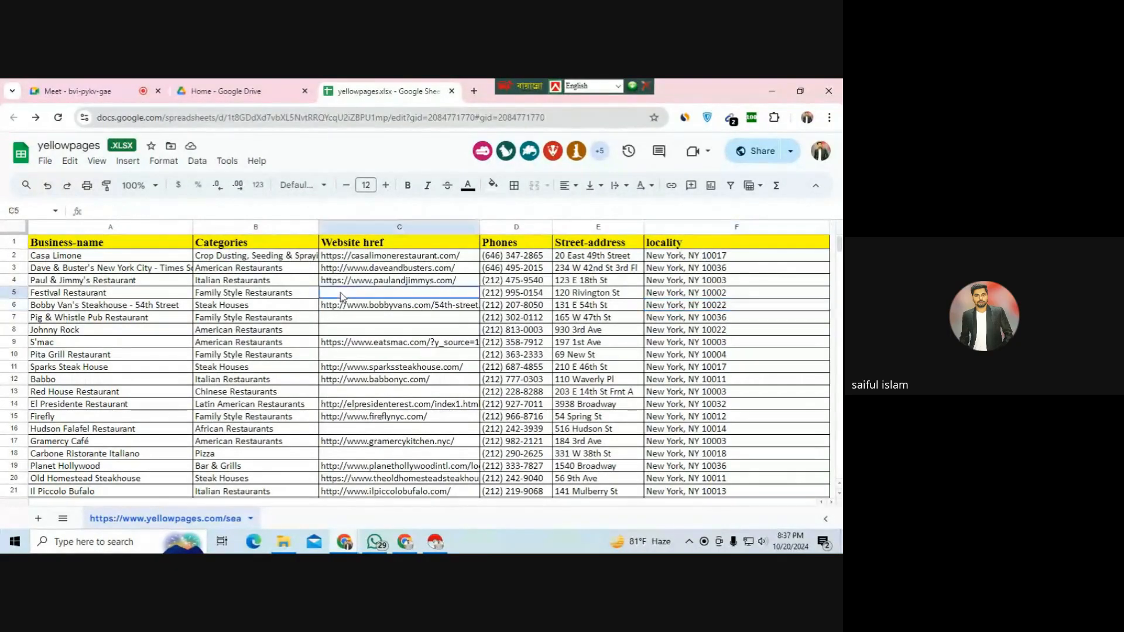
scroll(366, 349, down, 20)
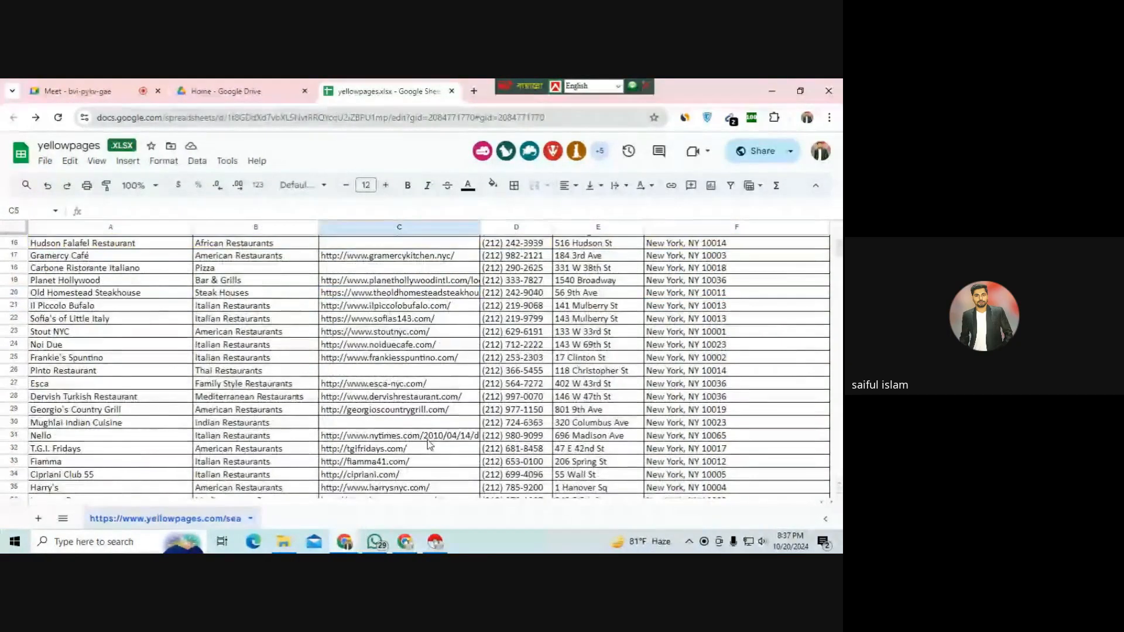
scroll(436, 455, up, 20)
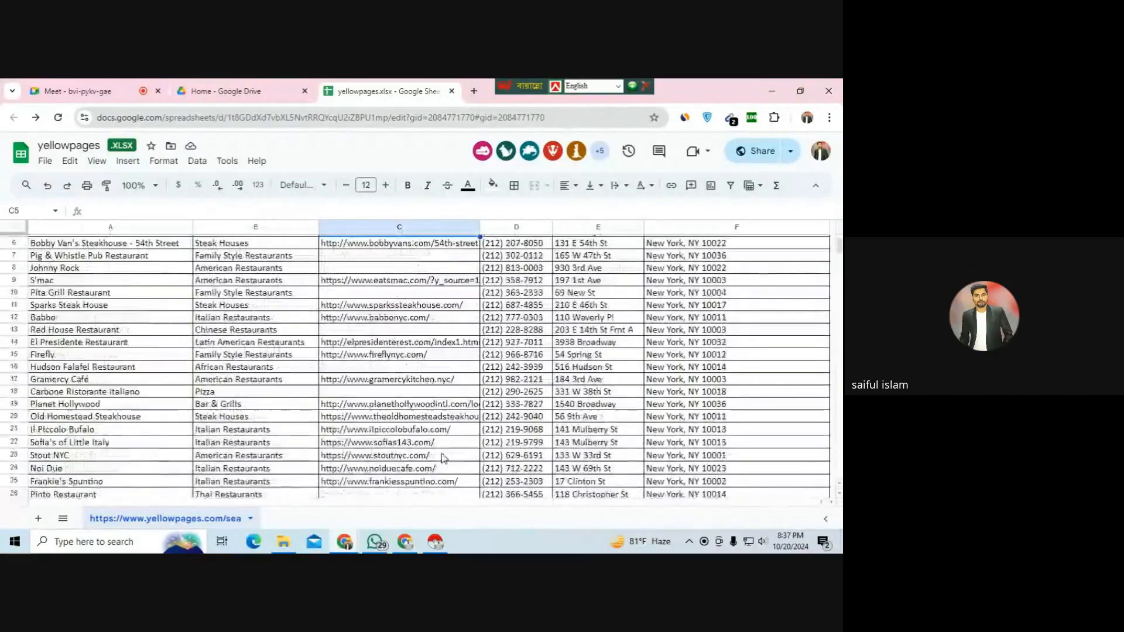
click(730, 285)
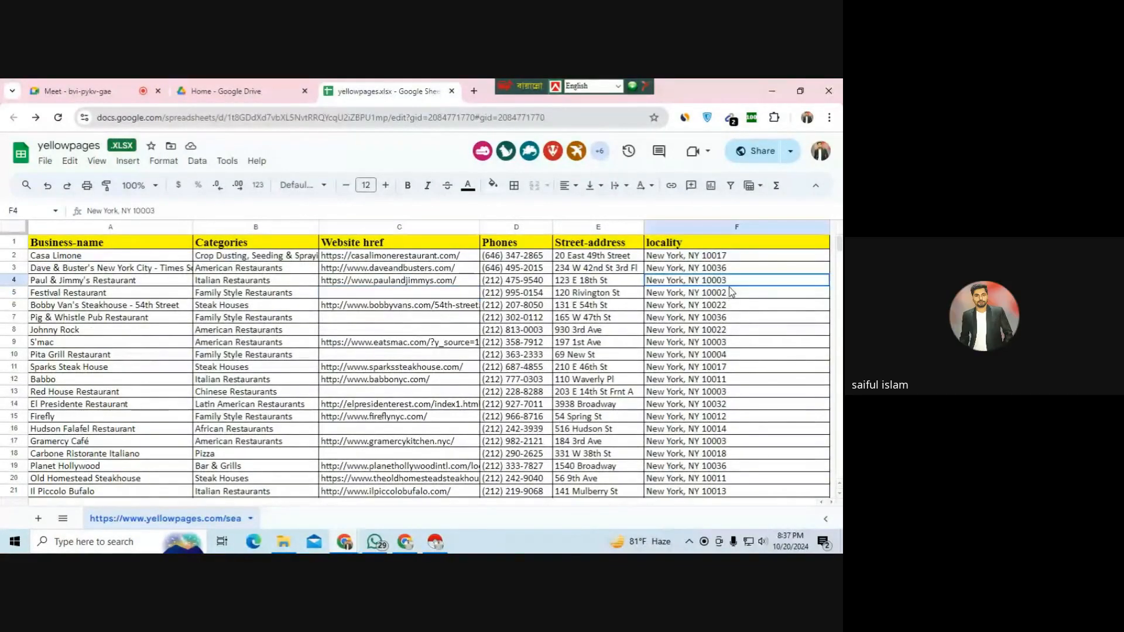
click(14, 292)
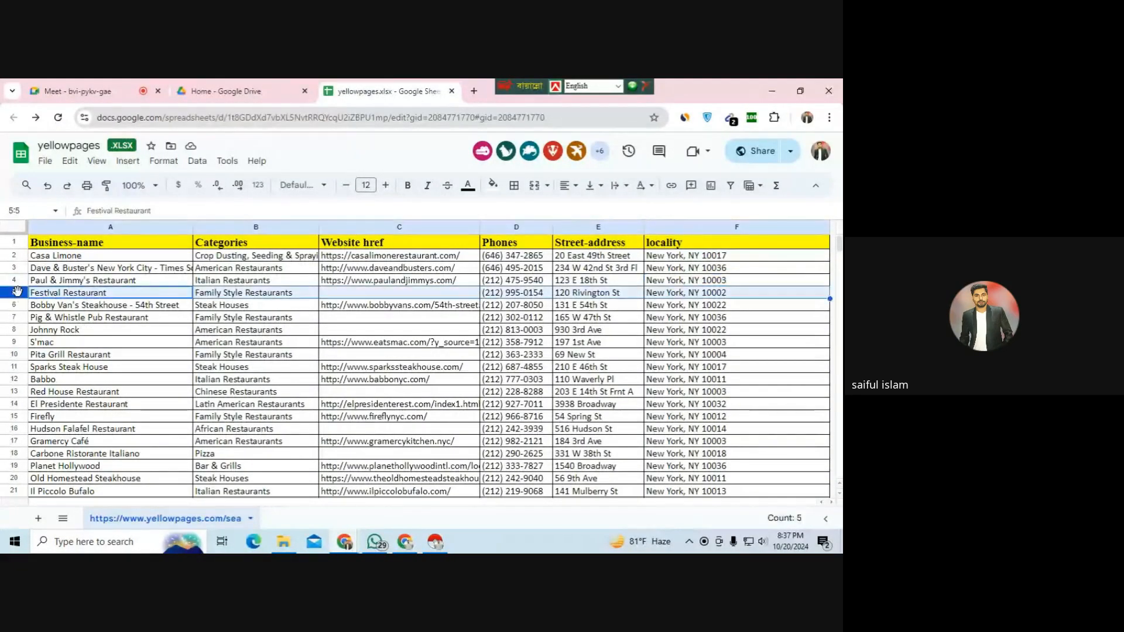
right_click(18, 298)
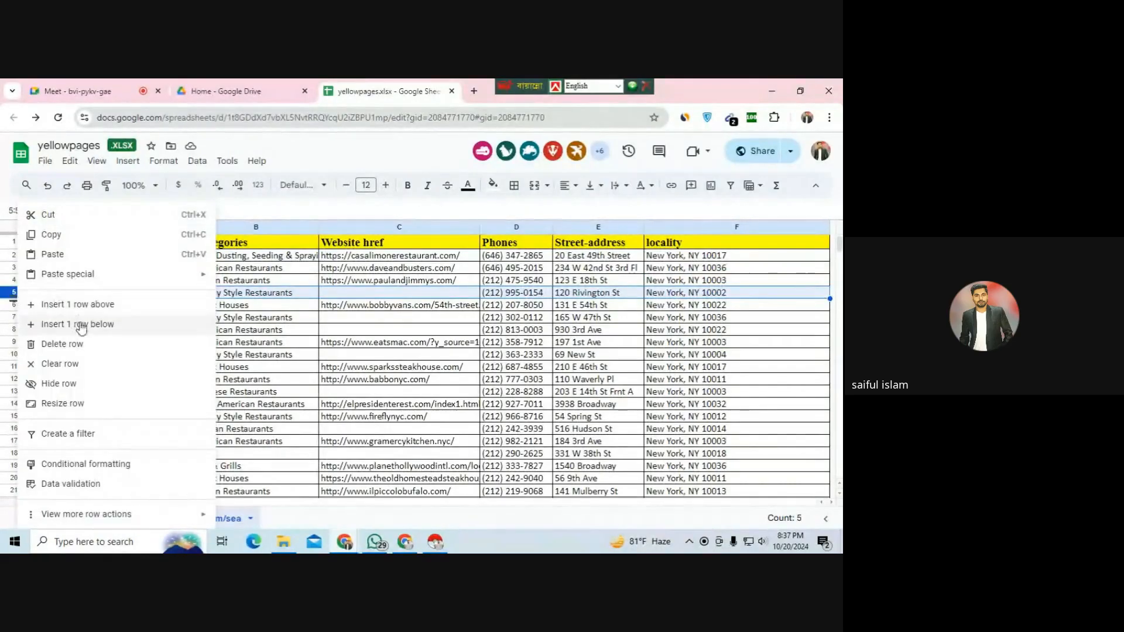
click(87, 349)
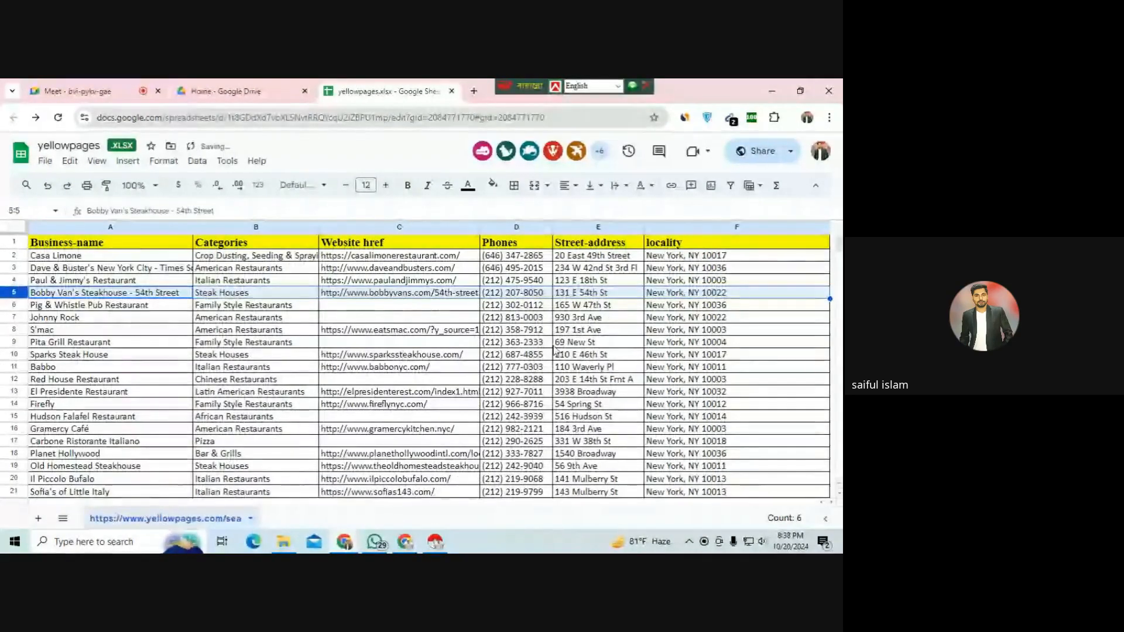
- Examine the remaining rows with a blank Website href cell, such as Pig & Whistle Pub Restaurant and Johnny Rock
click(597, 342)
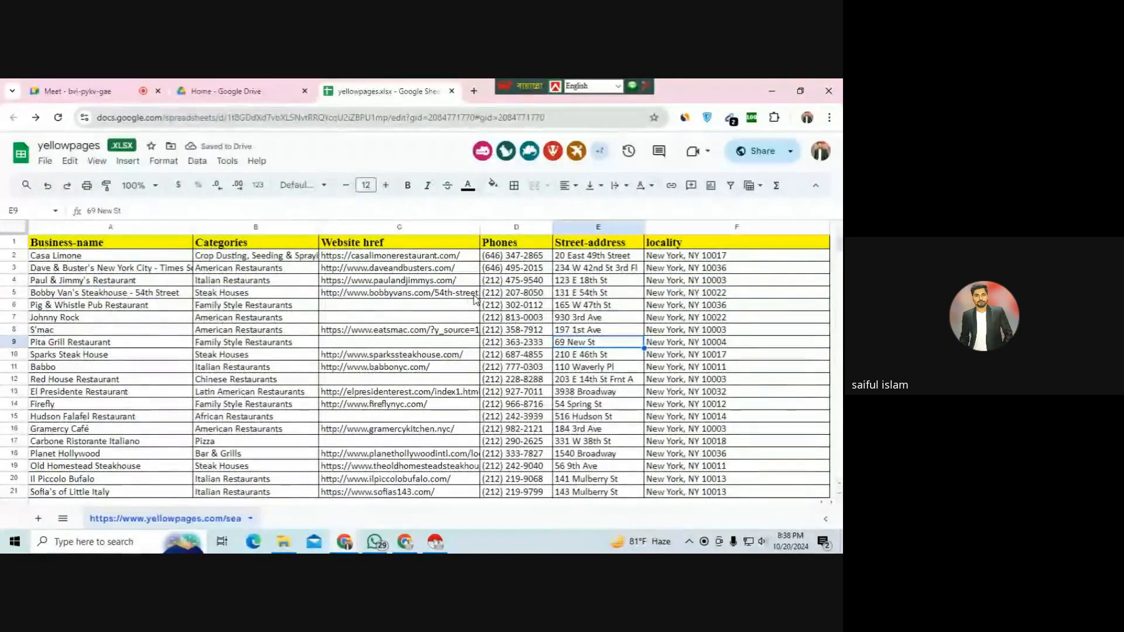
scroll(426, 375, down, 5)
scroll(426, 374, up, 5)
click(389, 309)
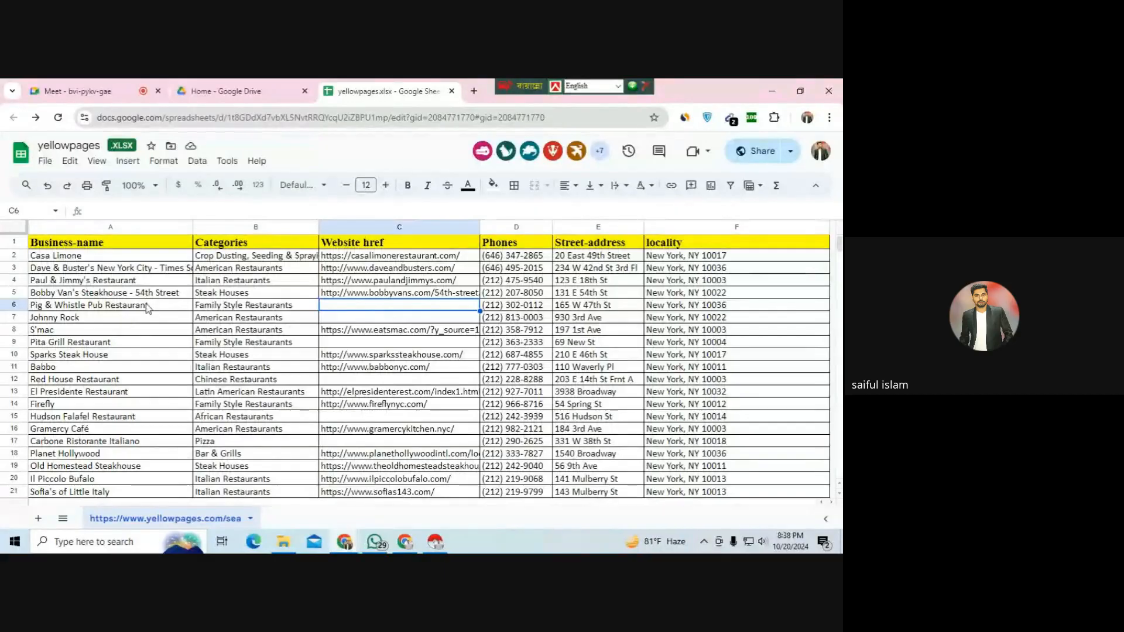
scroll(373, 328, down, 7)
scroll(374, 328, up, 7)
click(23, 306)
click(93, 309)
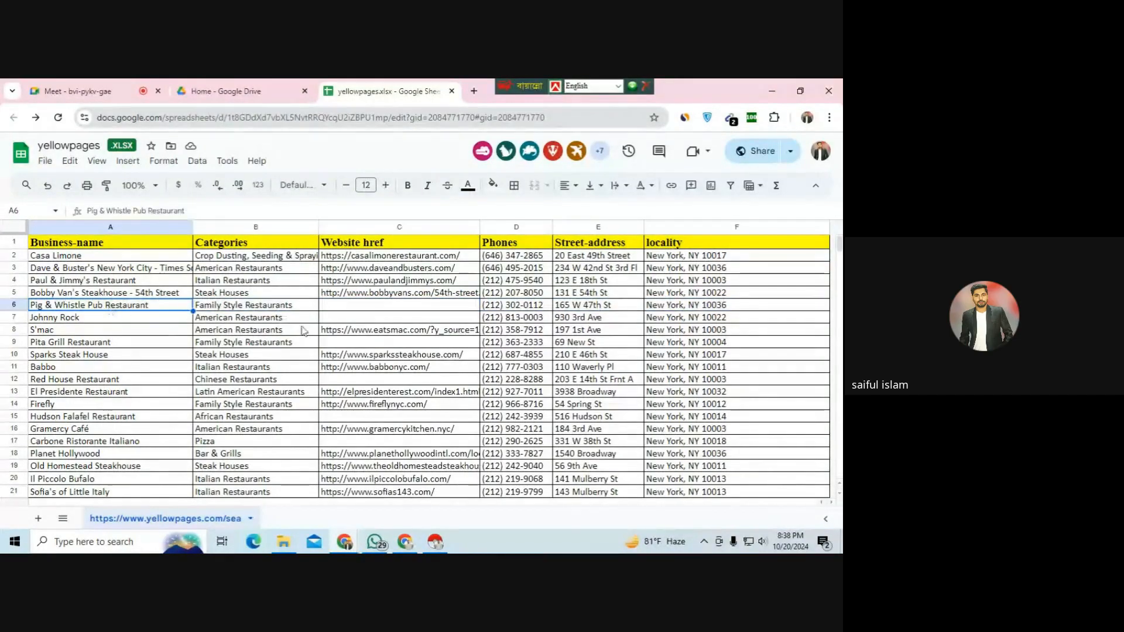
click(17, 305)
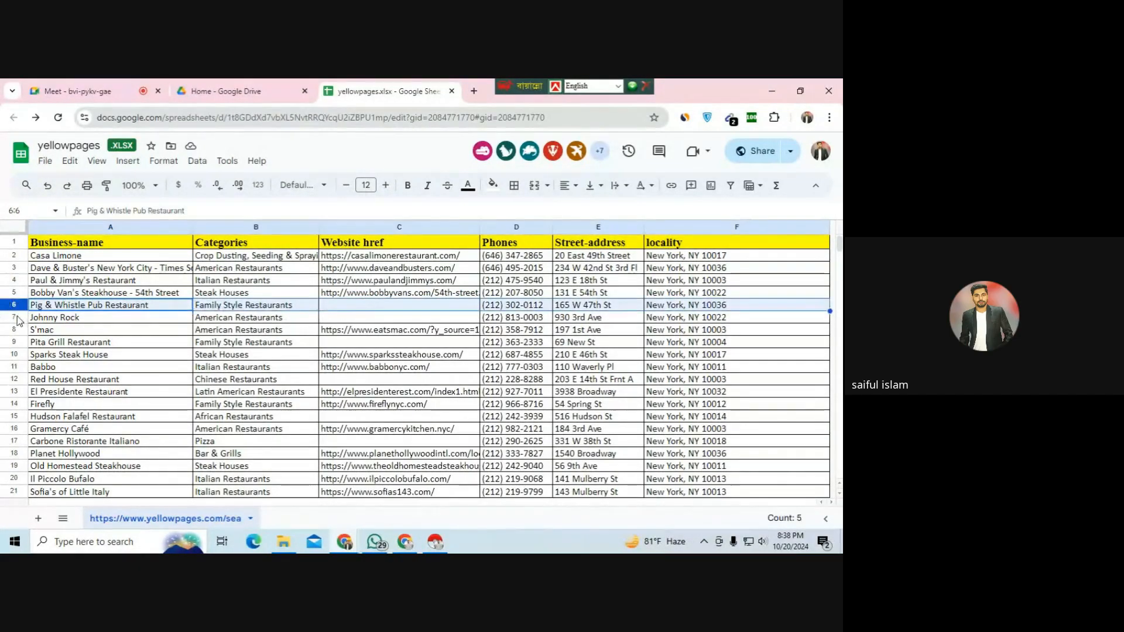
click(16, 317)
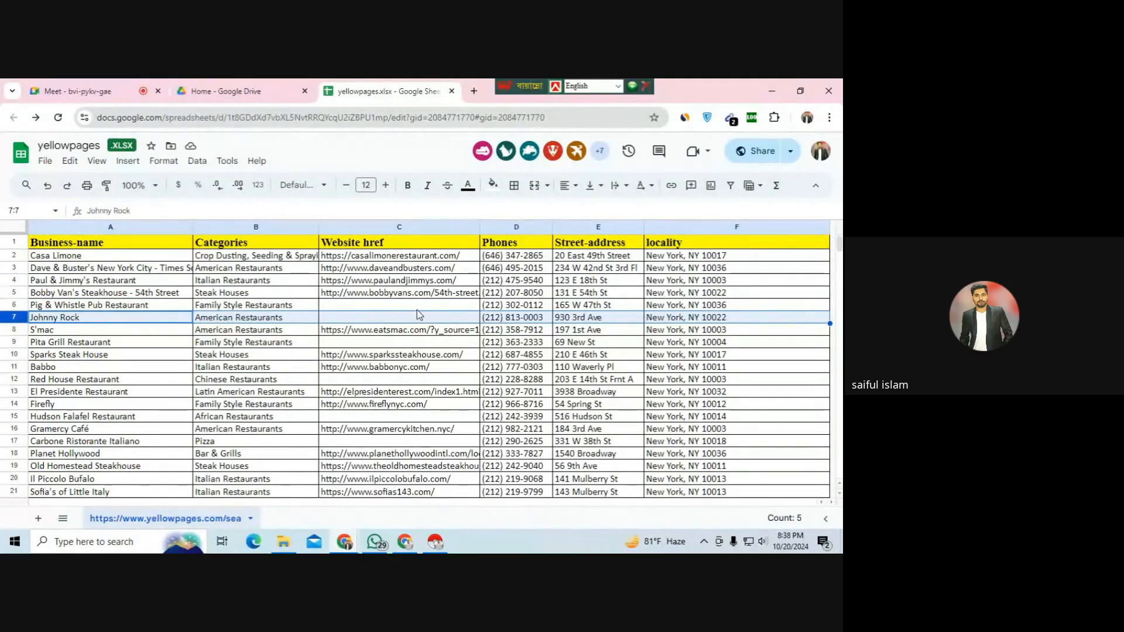
- Copy the business name Pig & Whistle Pub Restaurant from cell A6 and search Google for it in a new browser tab
click(395, 305)
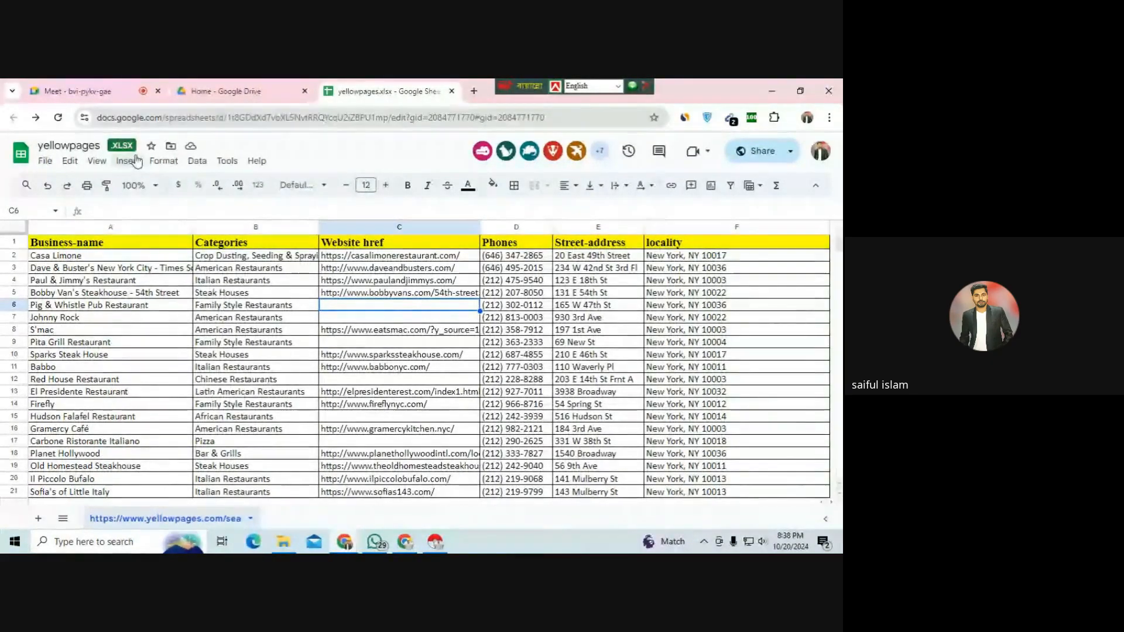
click(151, 306)
double_click(148, 305)
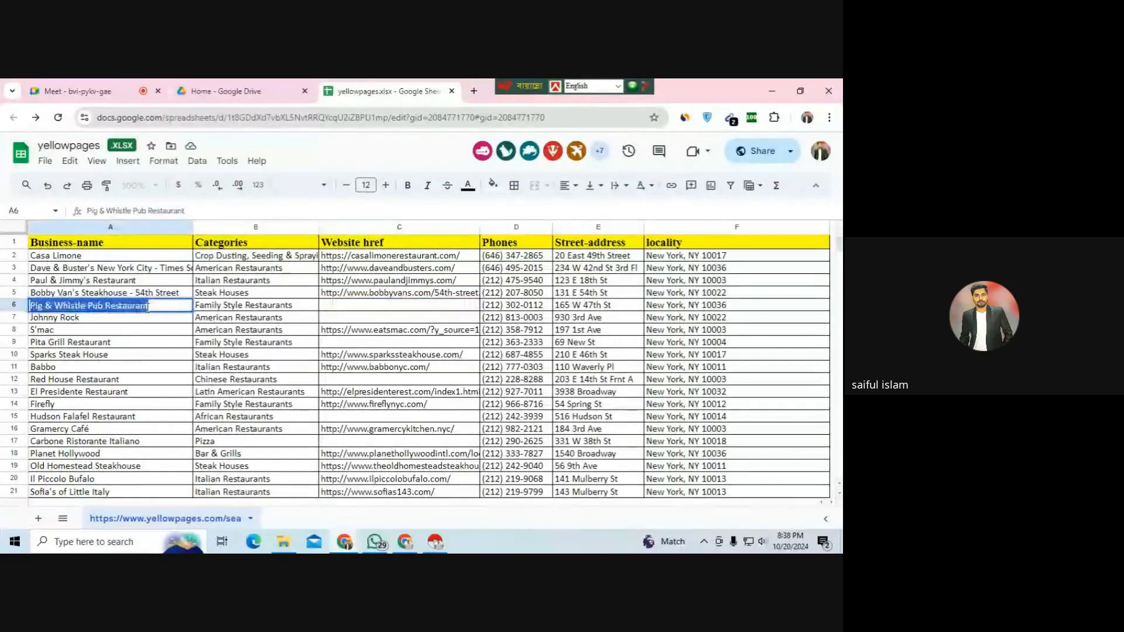
right_click(147, 307)
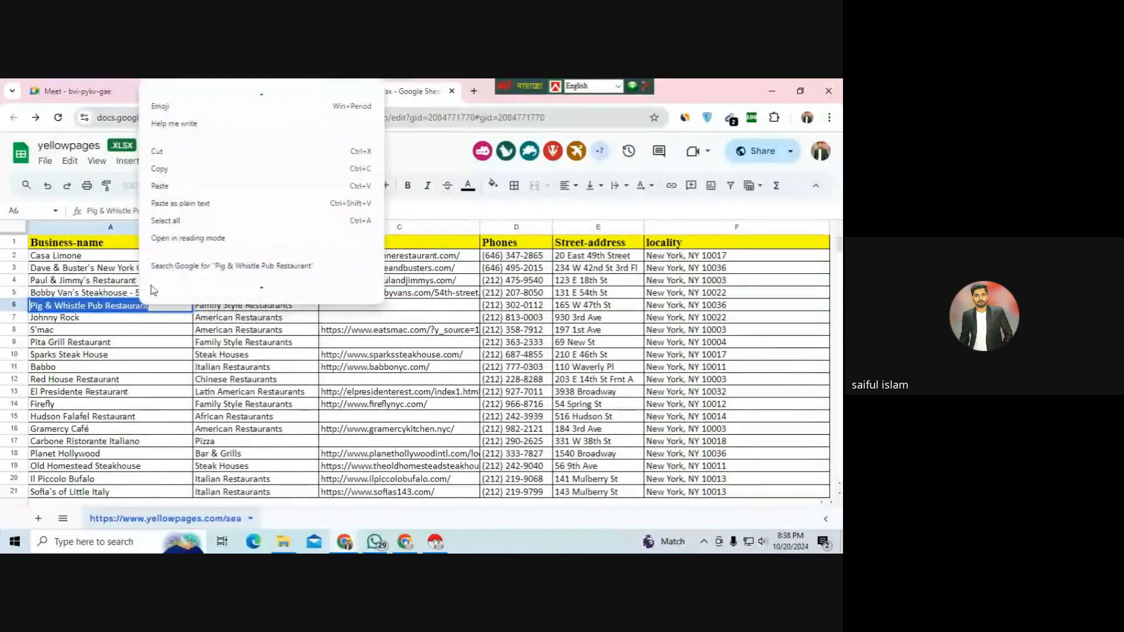
click(168, 165)
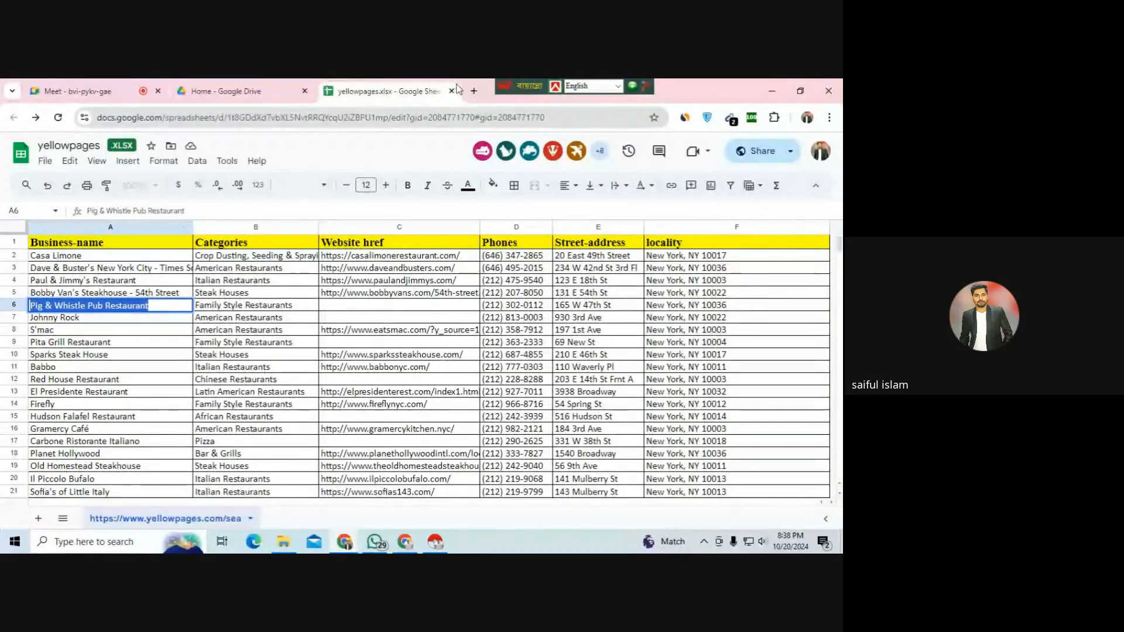
click(474, 89)
click(219, 116)
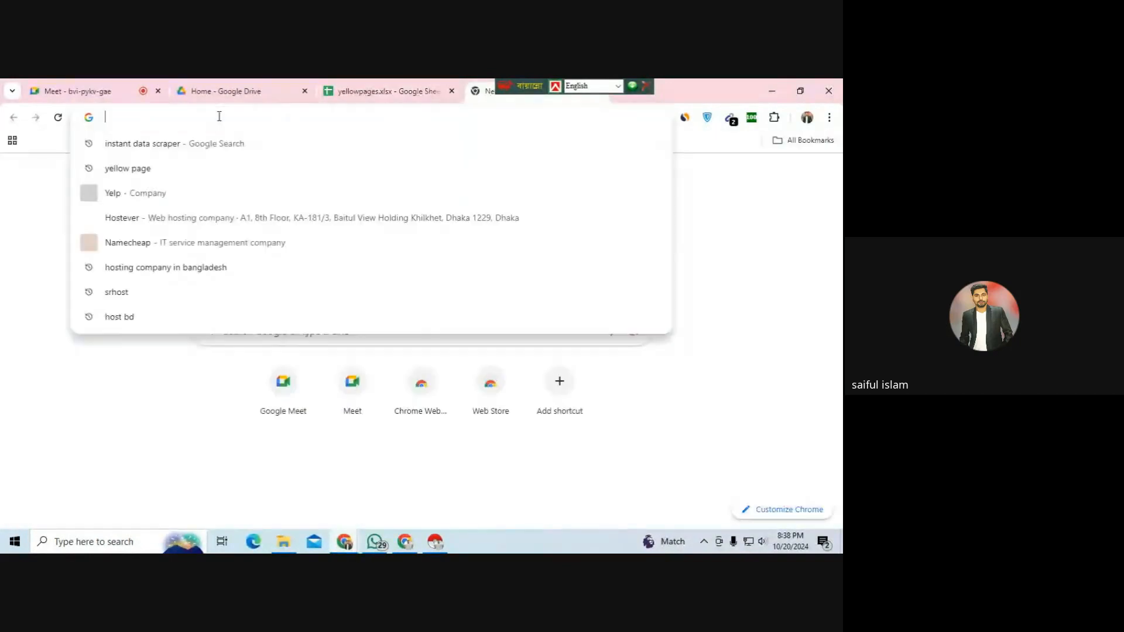
key(ctrl+v)
key(Return)
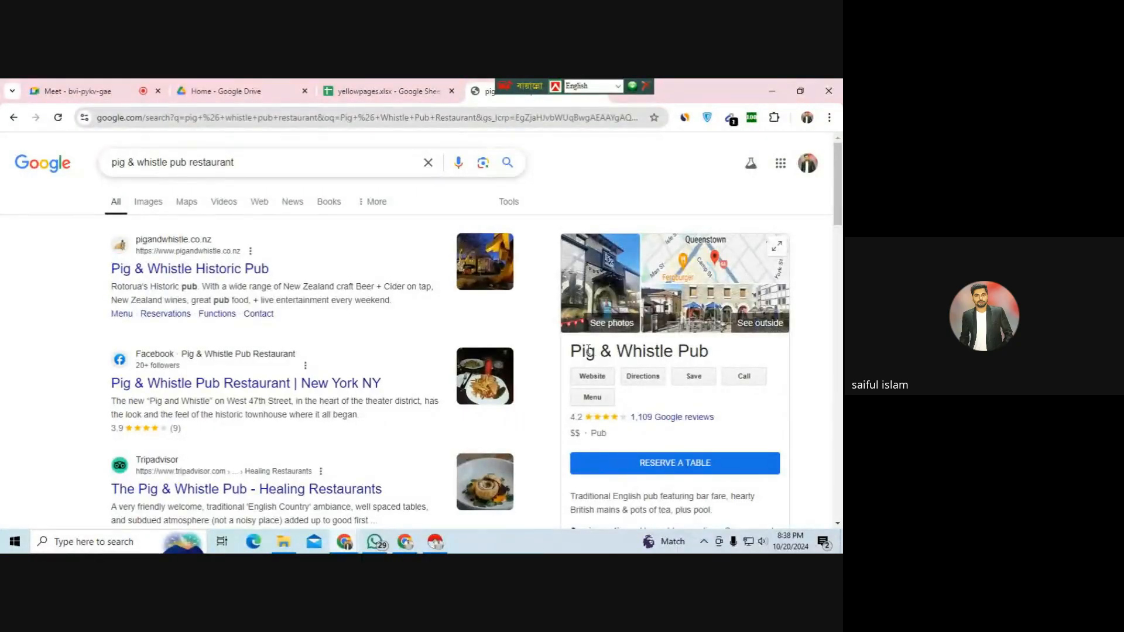
- Compare the business name in the search results with the searched name and open the Pig & Whistle website, thepig.co.nz
drag(582, 351, 694, 352)
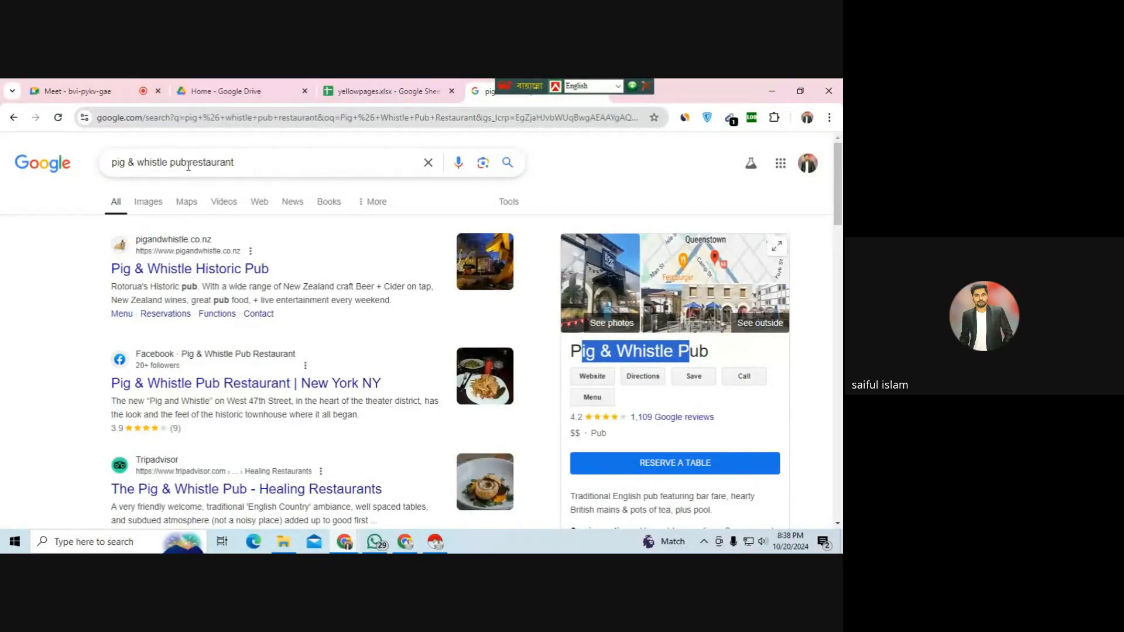
drag(186, 162, 111, 162)
drag(711, 353, 565, 352)
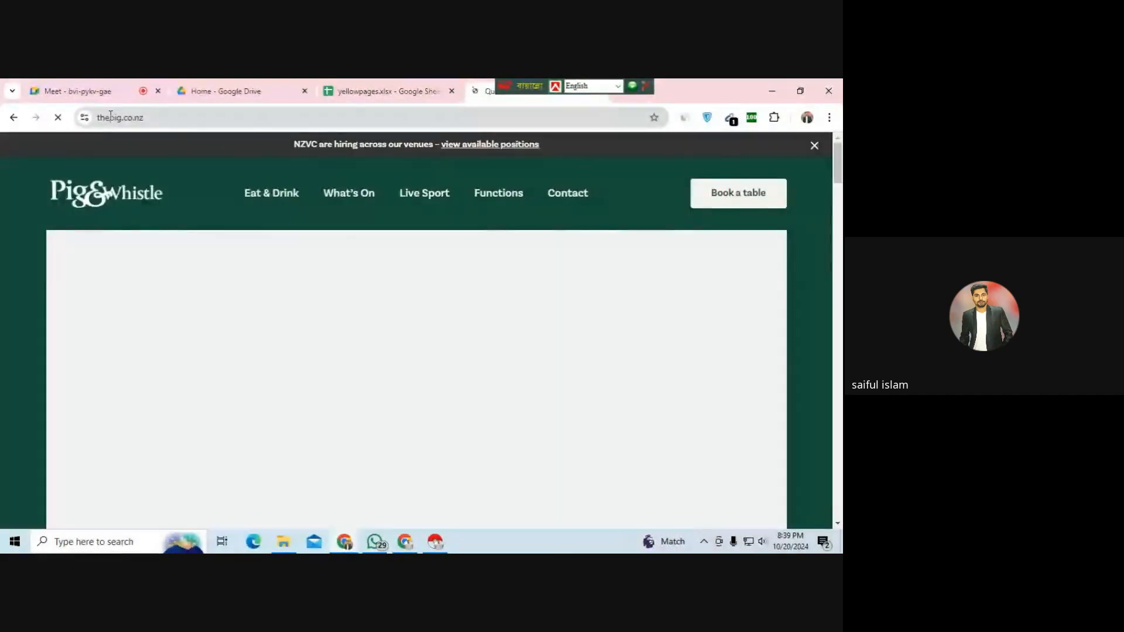
click(110, 117)
right_click(117, 117)
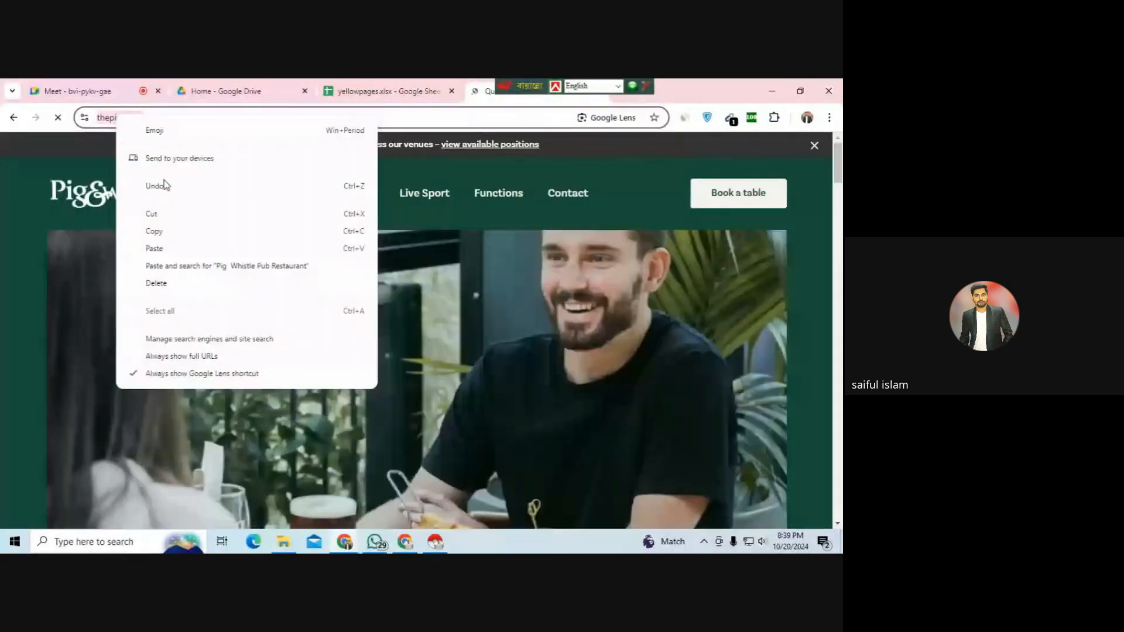
click(178, 230)
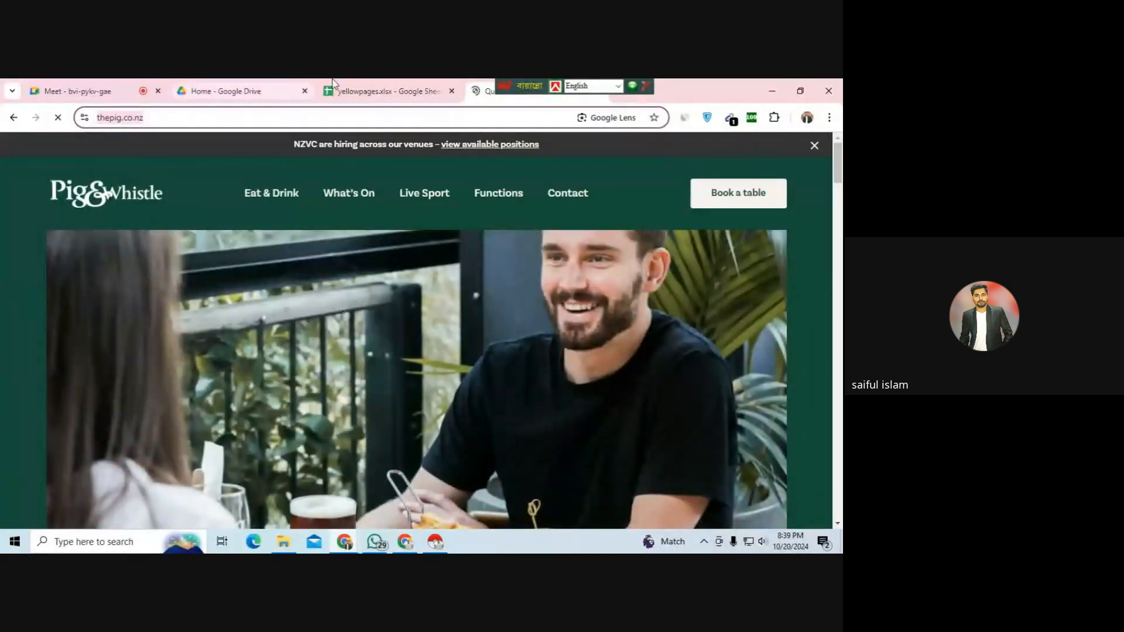
click(363, 91)
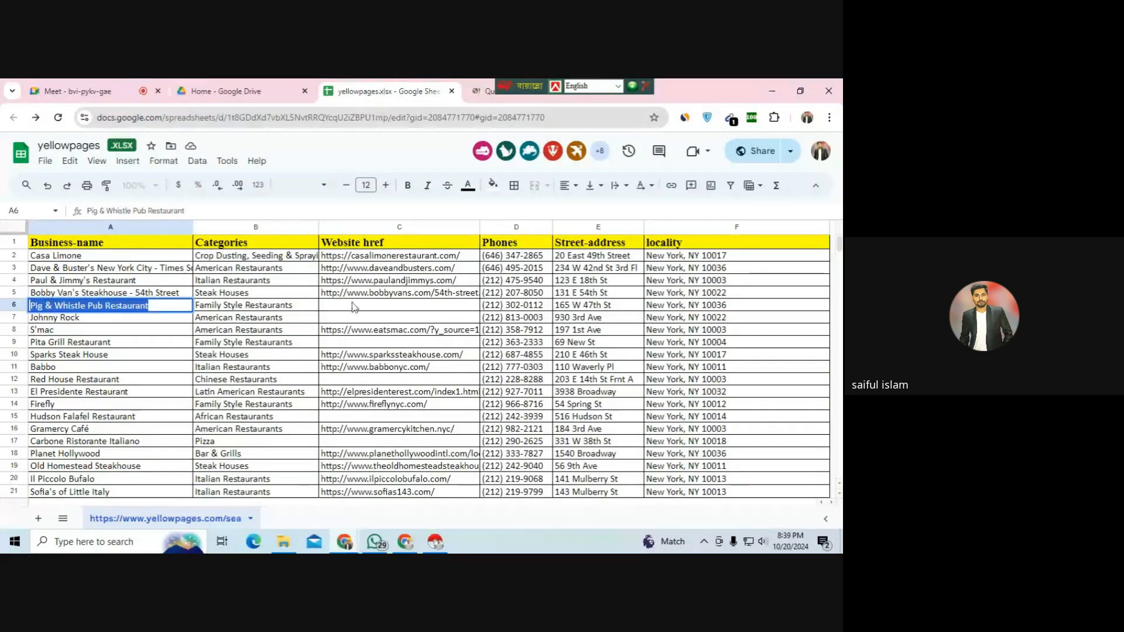
double_click(369, 305)
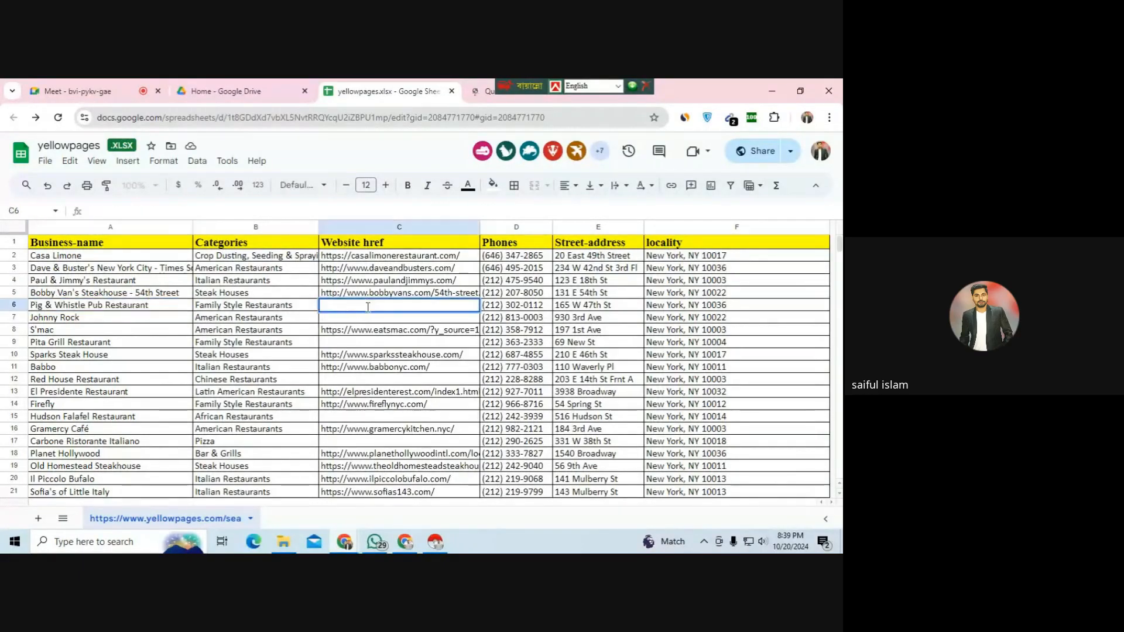
key(ctrl+v)
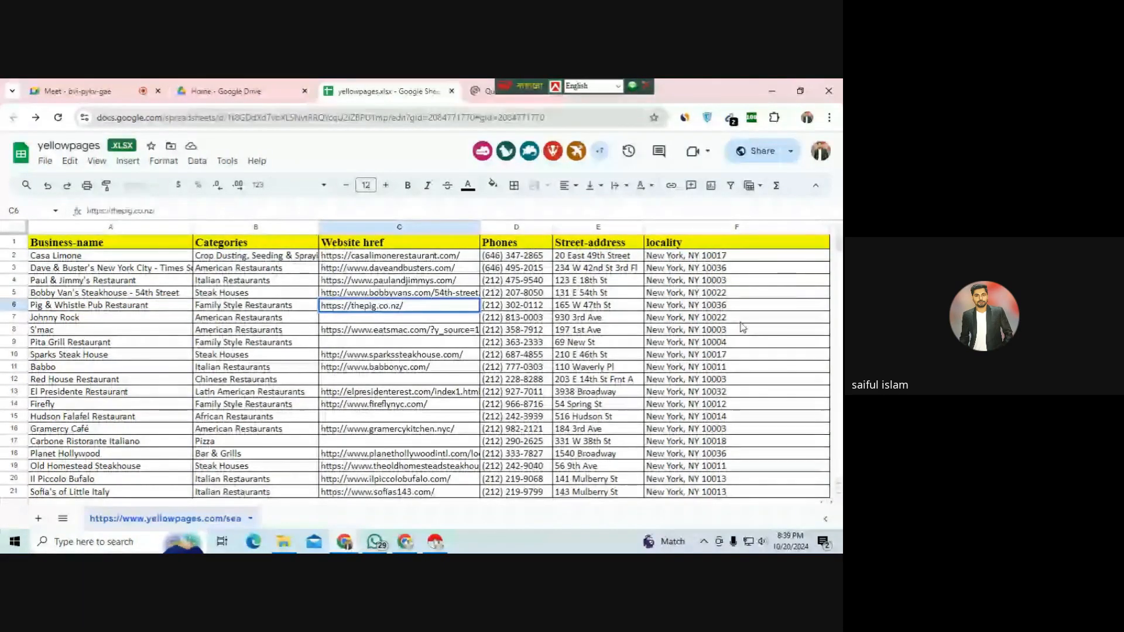
- Check the in-call messages and the raised hands list in the Google Meet call, dismissing the raised-hands notification
click(742, 322)
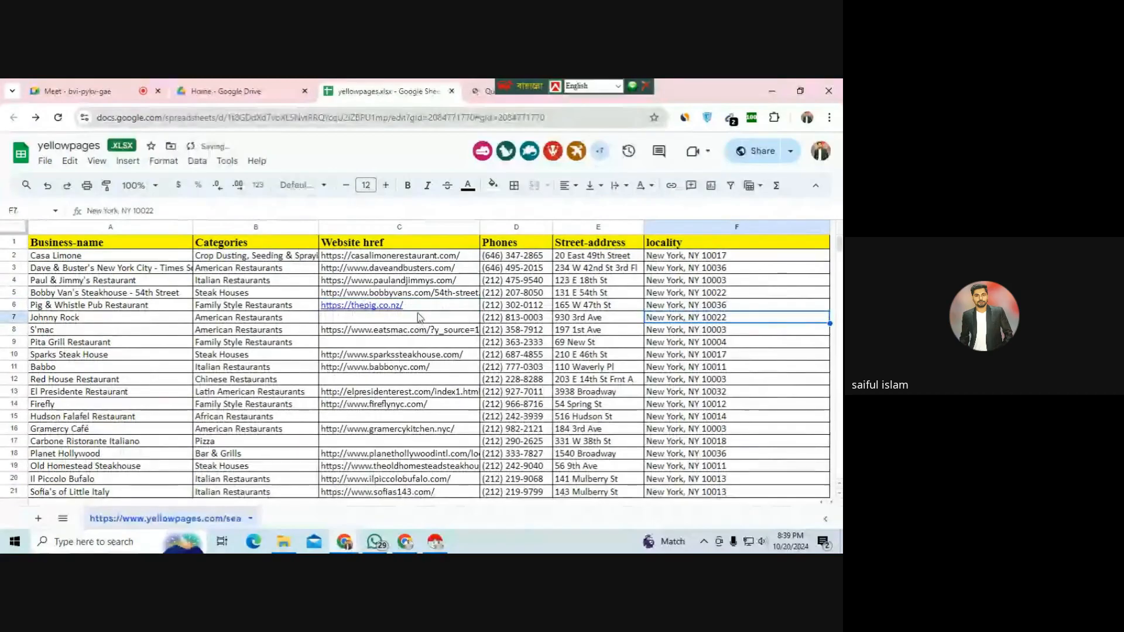
click(372, 320)
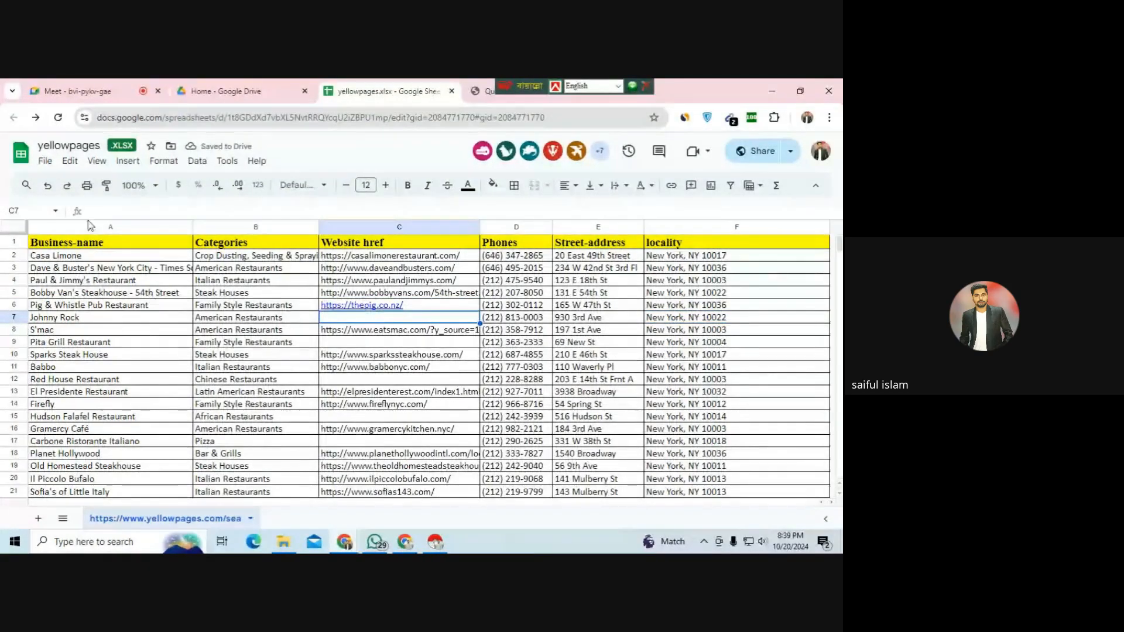
click(94, 88)
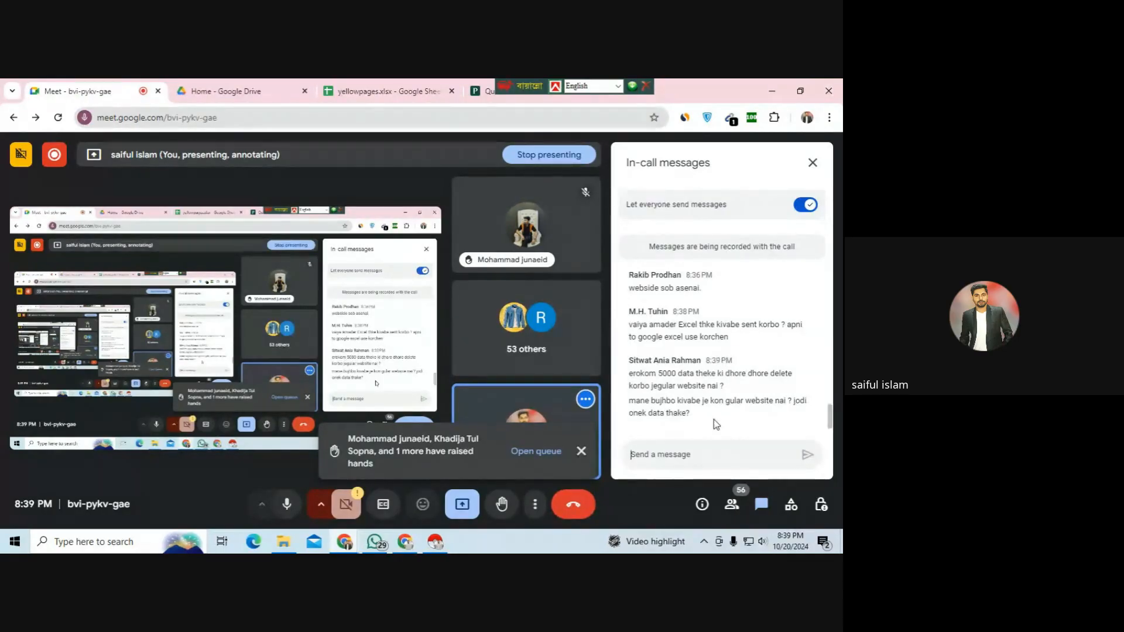
click(582, 452)
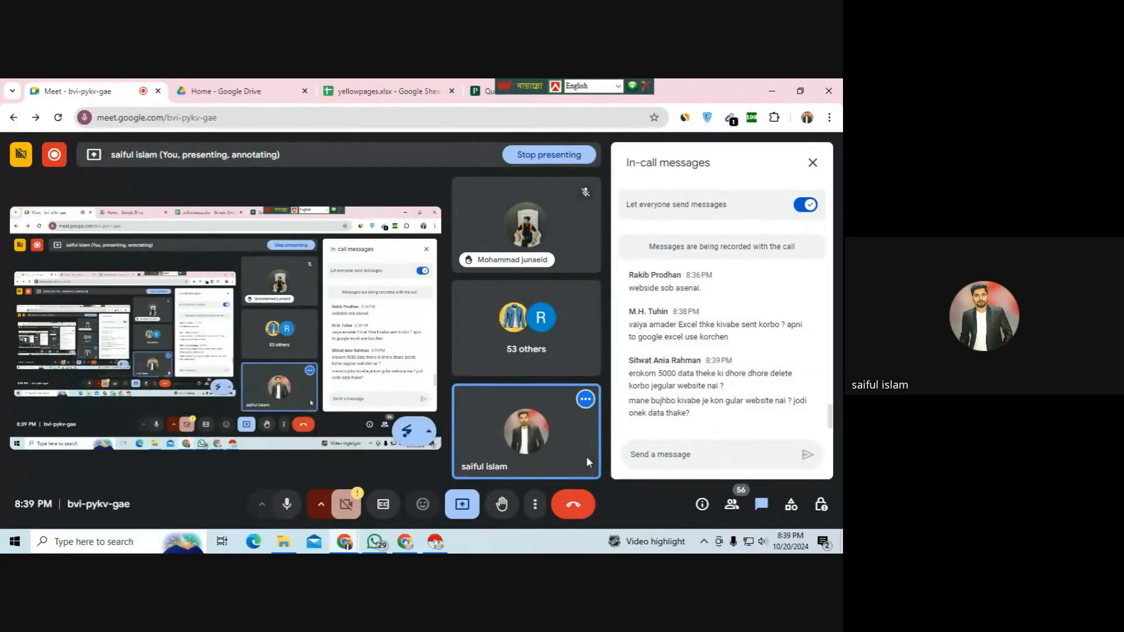
click(727, 510)
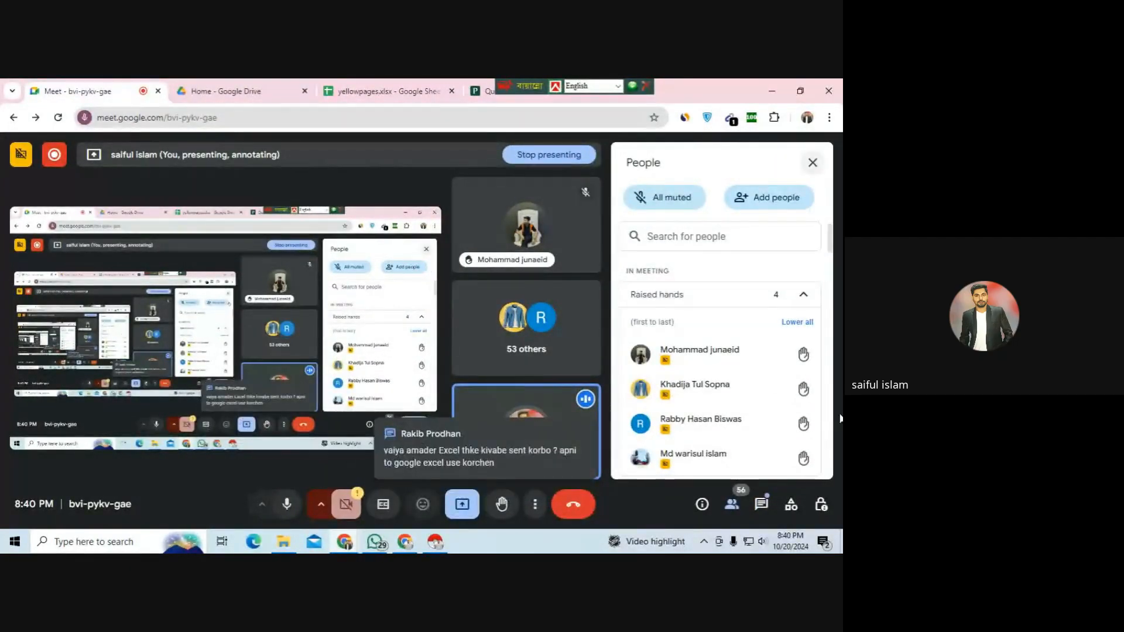
click(761, 507)
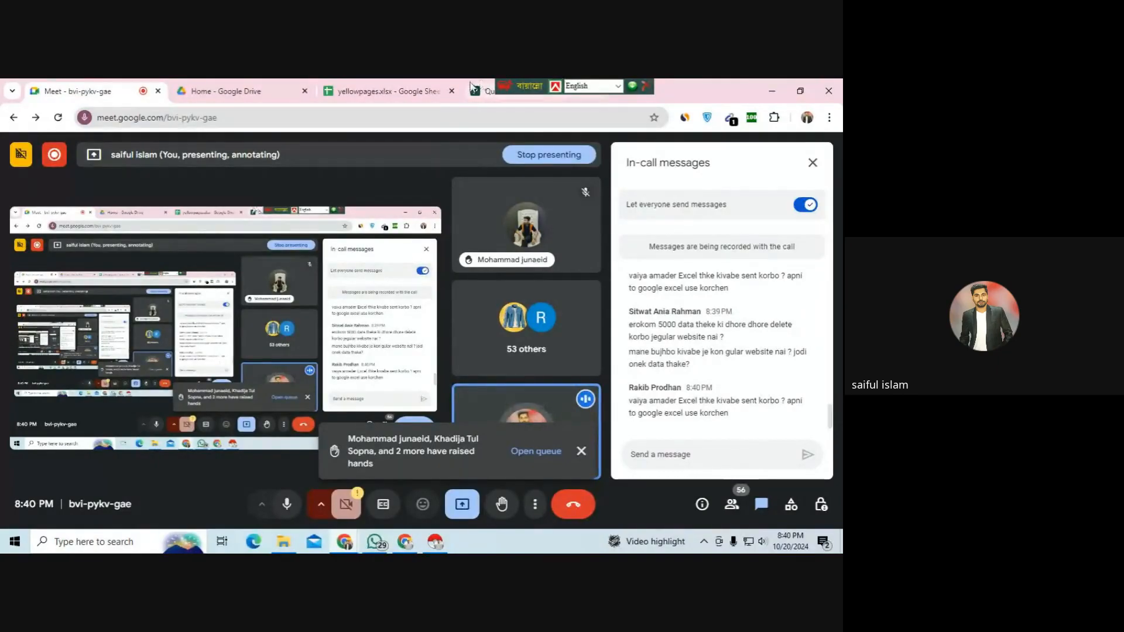
- Examine the yellowpages sheet for further blank Website href cells and select the one for Pinto Restaurant
click(436, 85)
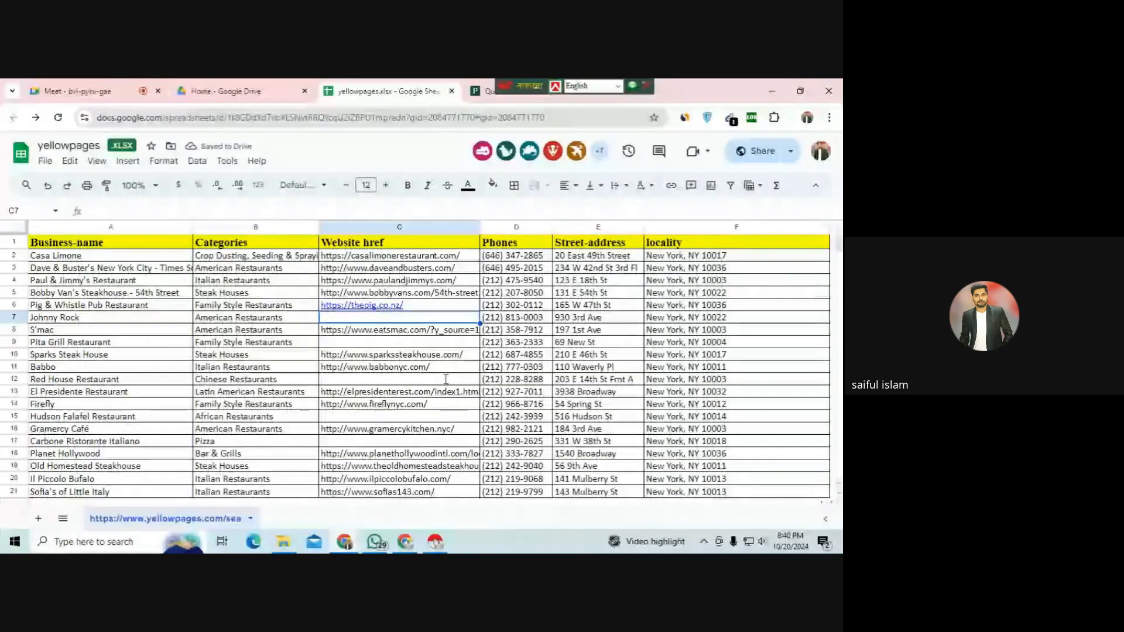
scroll(568, 385, down, 5)
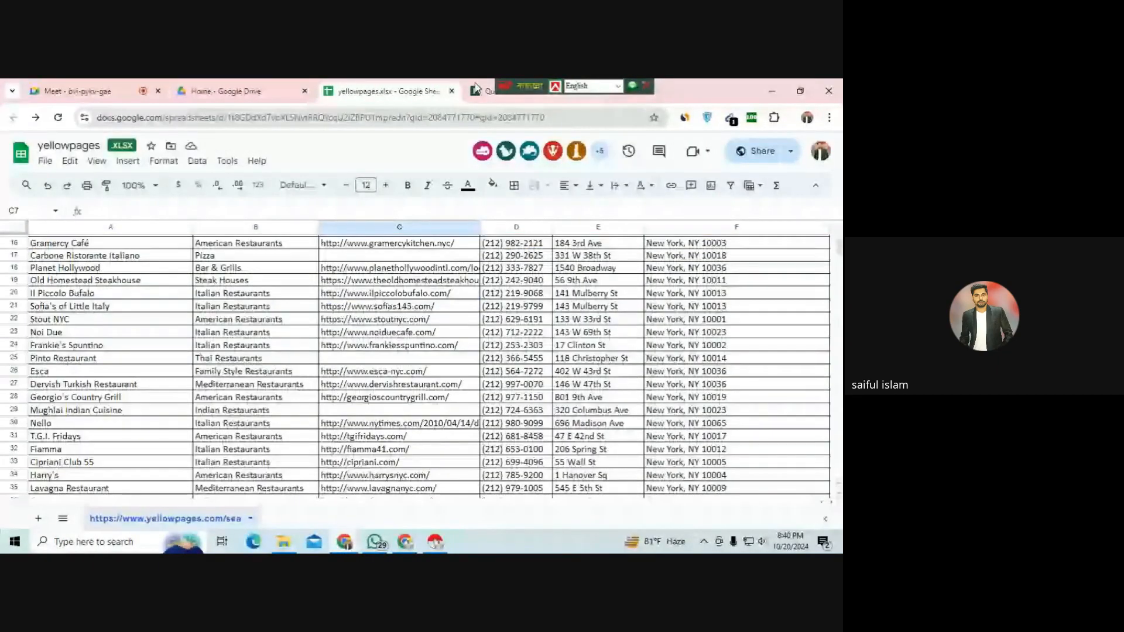
scroll(420, 334, down, 2)
click(378, 297)
scroll(378, 299, up, 3)
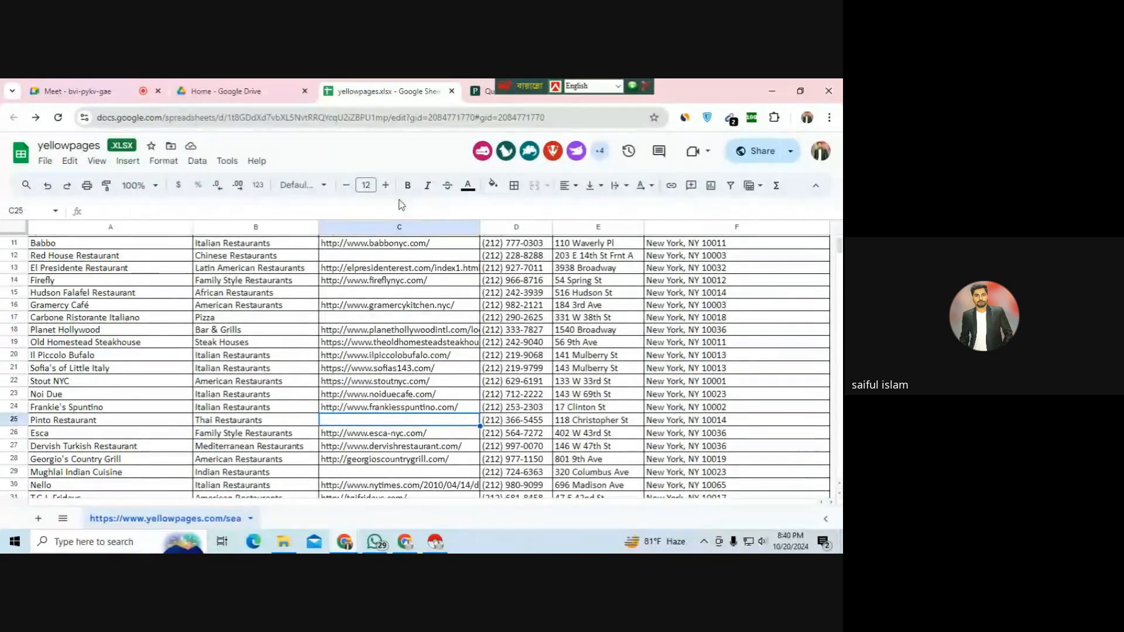
click(164, 160)
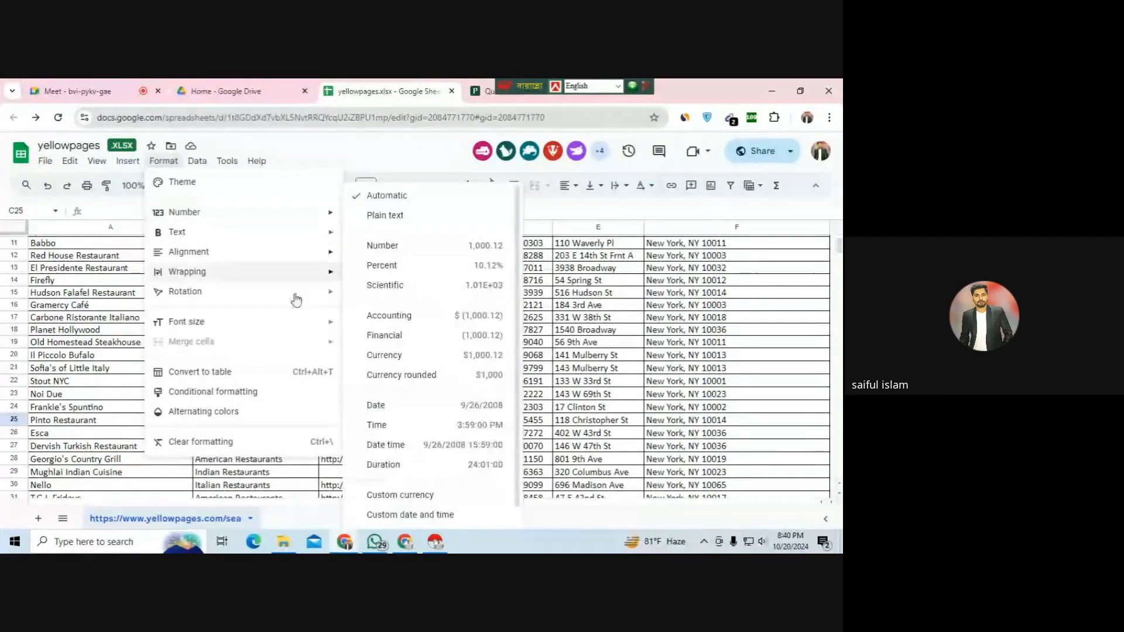
mouse_move(288, 324)
mouse_move(271, 215)
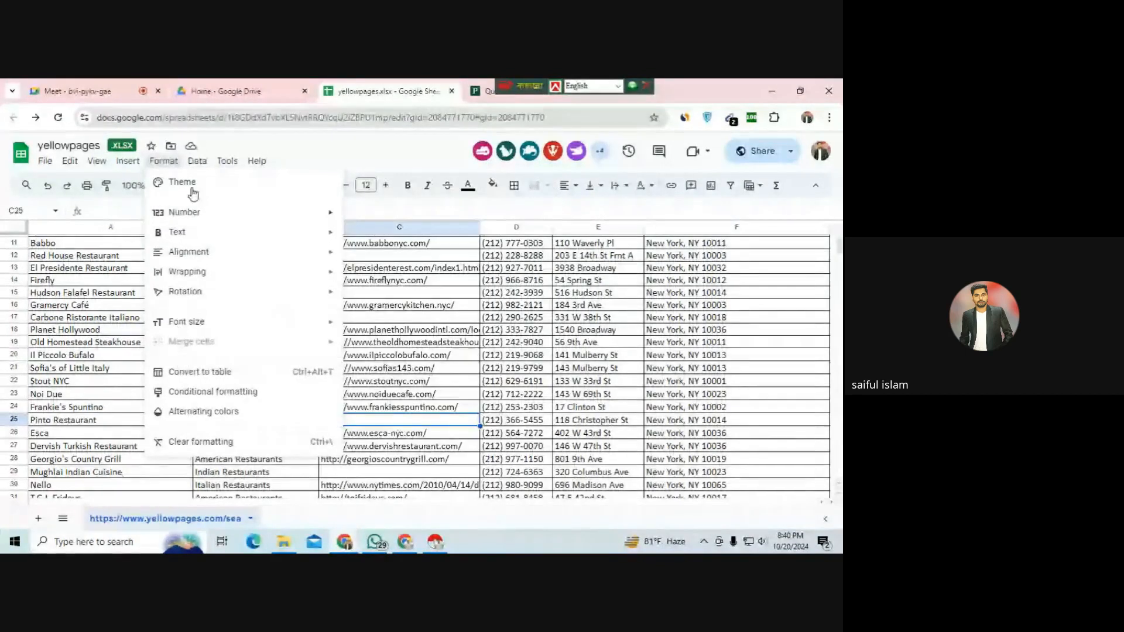
mouse_move(126, 164)
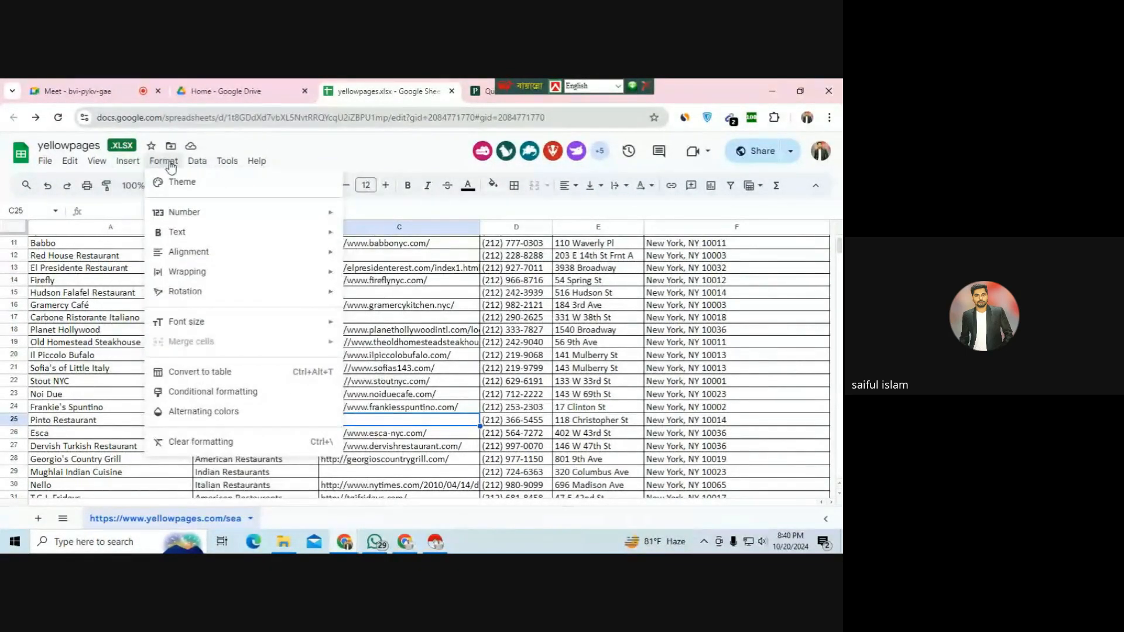
mouse_move(211, 168)
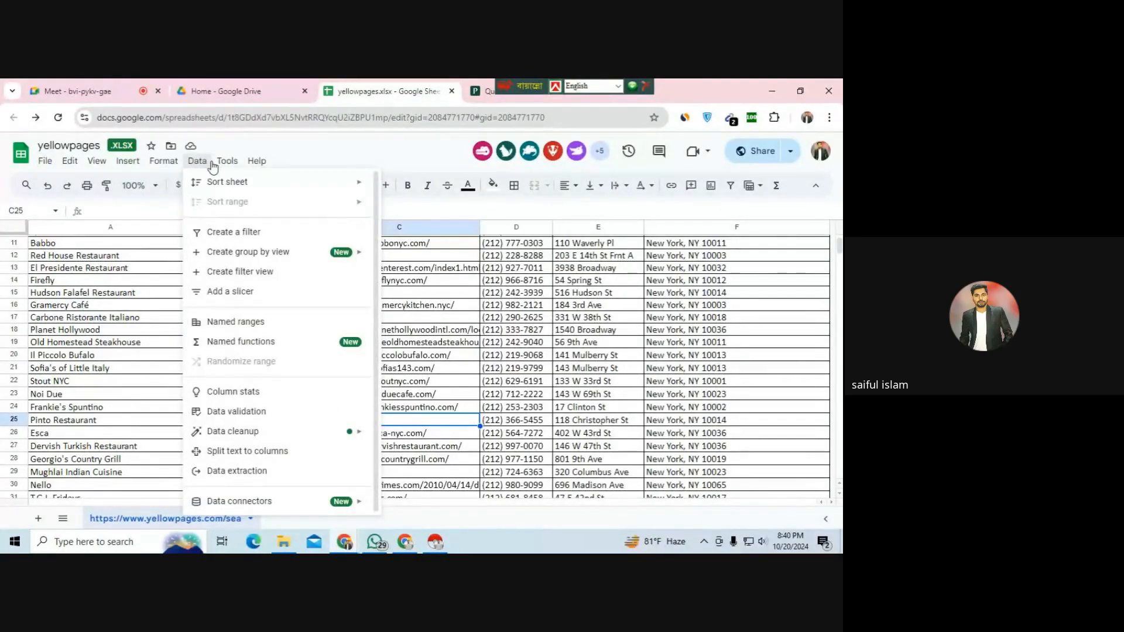
- Read the participants' new chat messages in the Google Meet call, dismissing the raised-hands notification
key(ctrl+1)
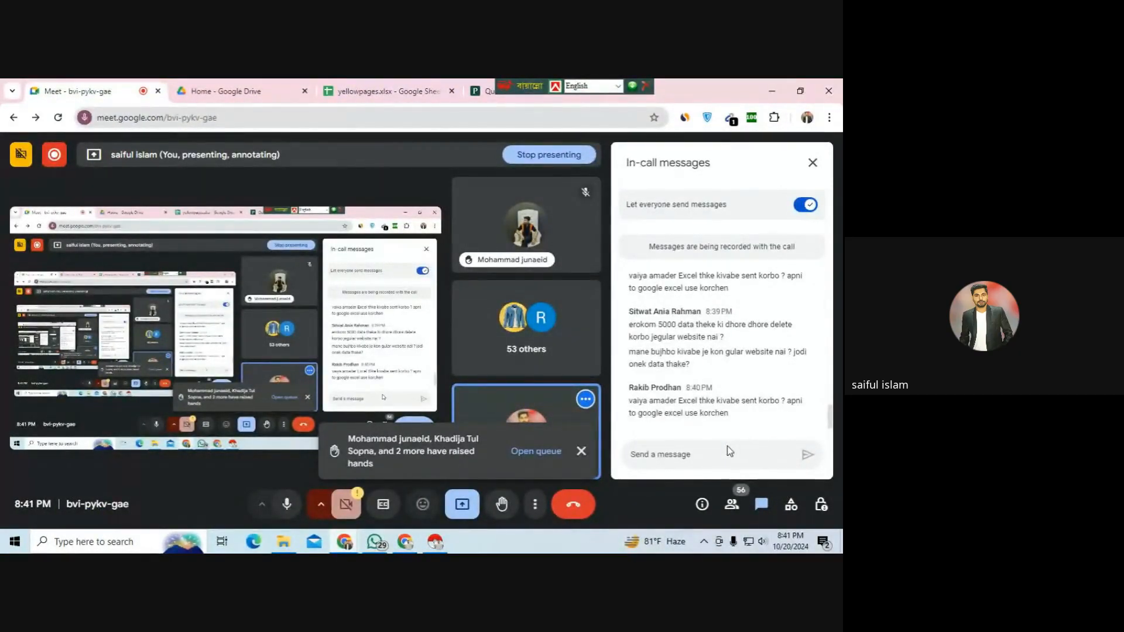
click(581, 452)
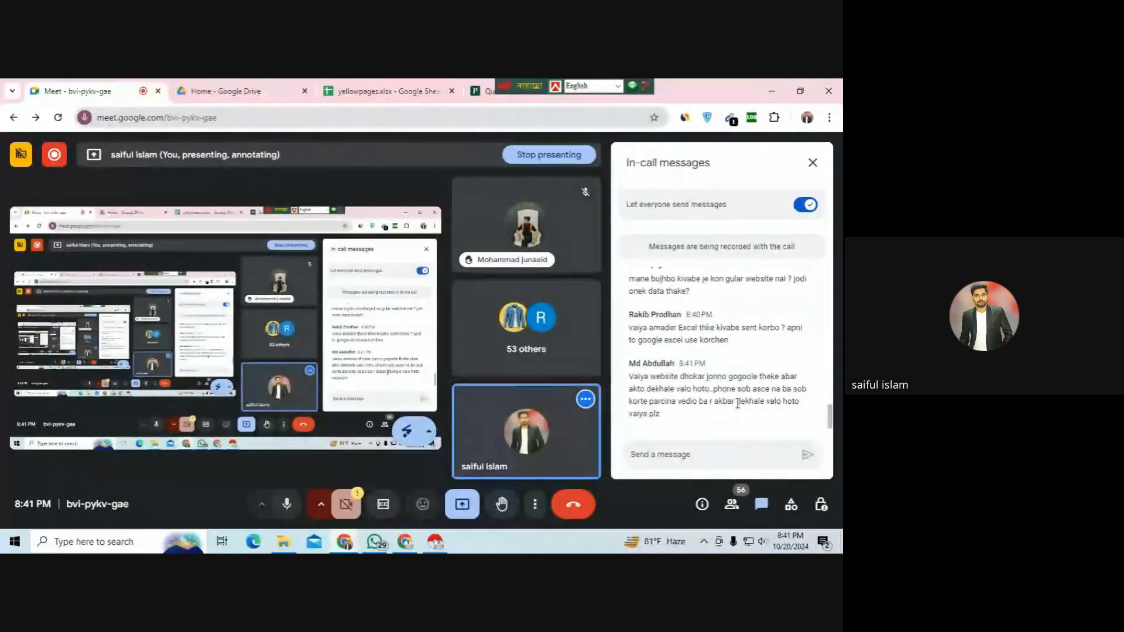
scroll(728, 404, up, 1)
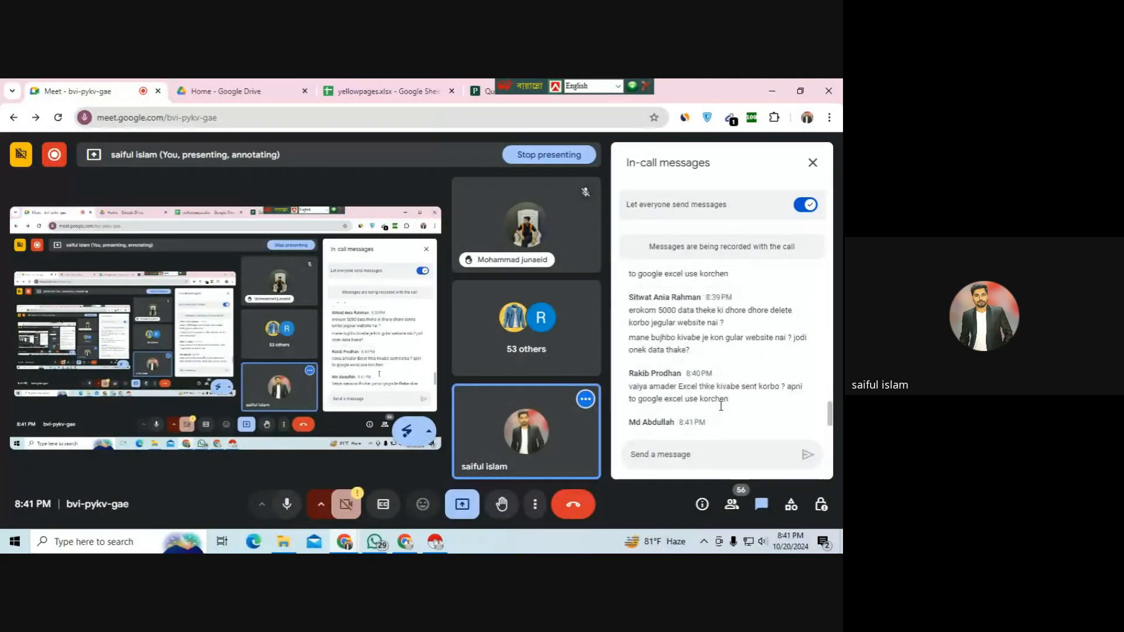
scroll(724, 405, down, 1)
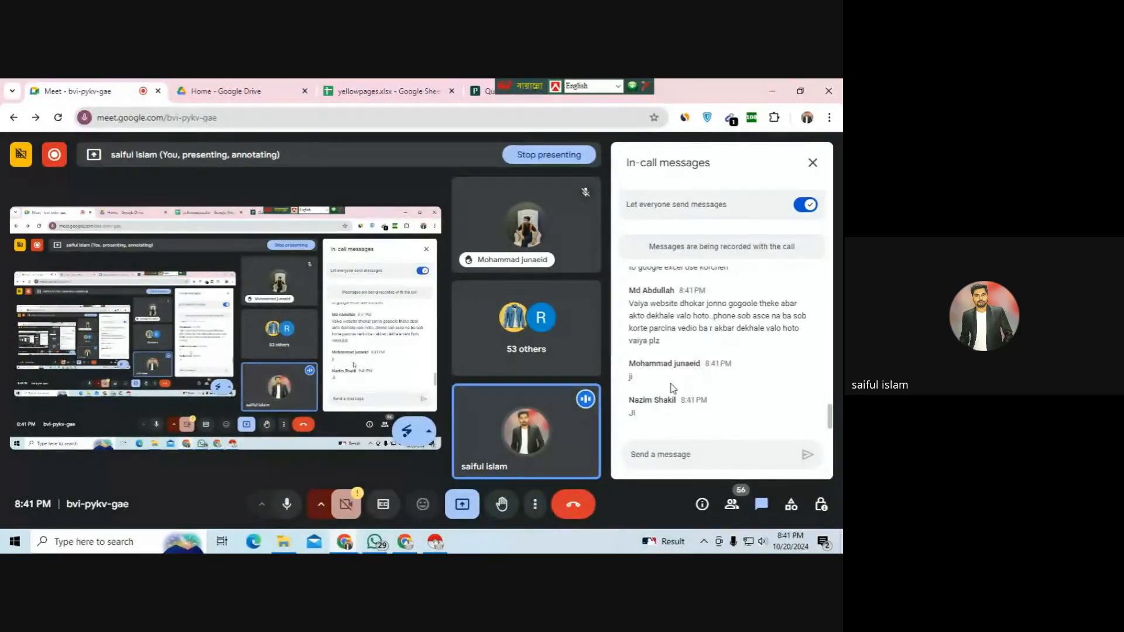
click(386, 92)
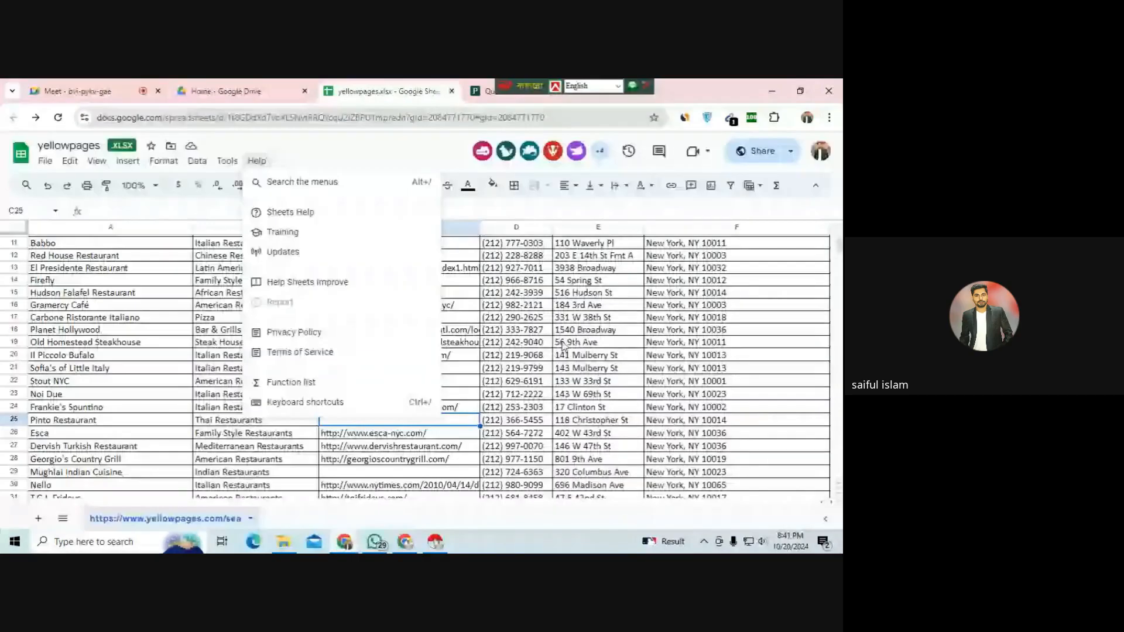
click(76, 91)
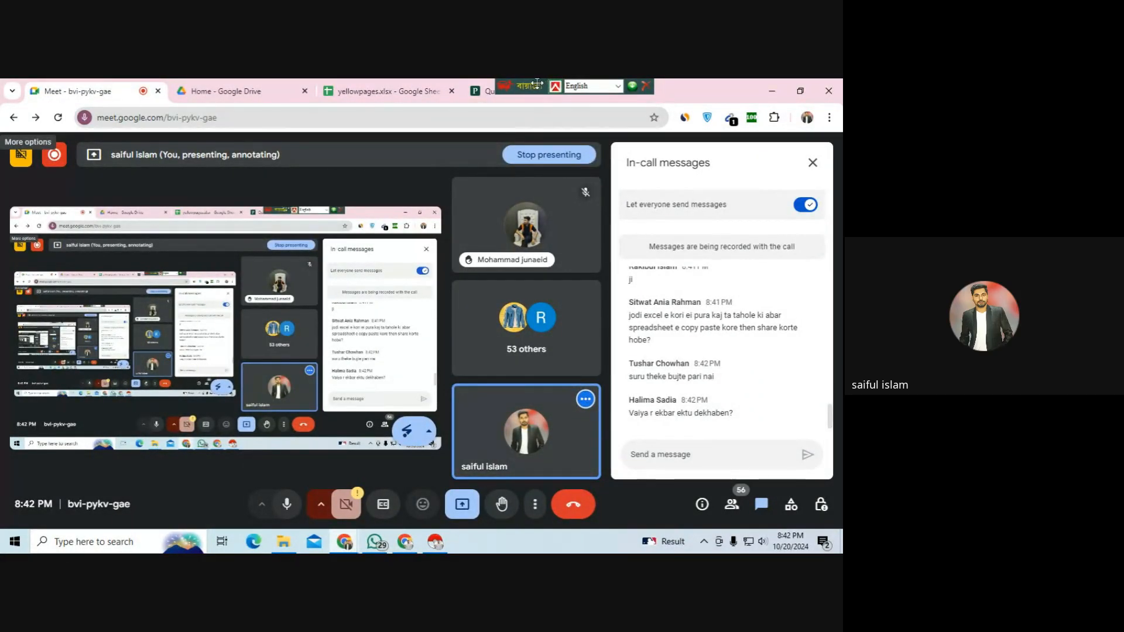
- Move the floating language bar away from the browser tabs and close the Pig & Whistle website tab
drag(530, 85, 662, 82)
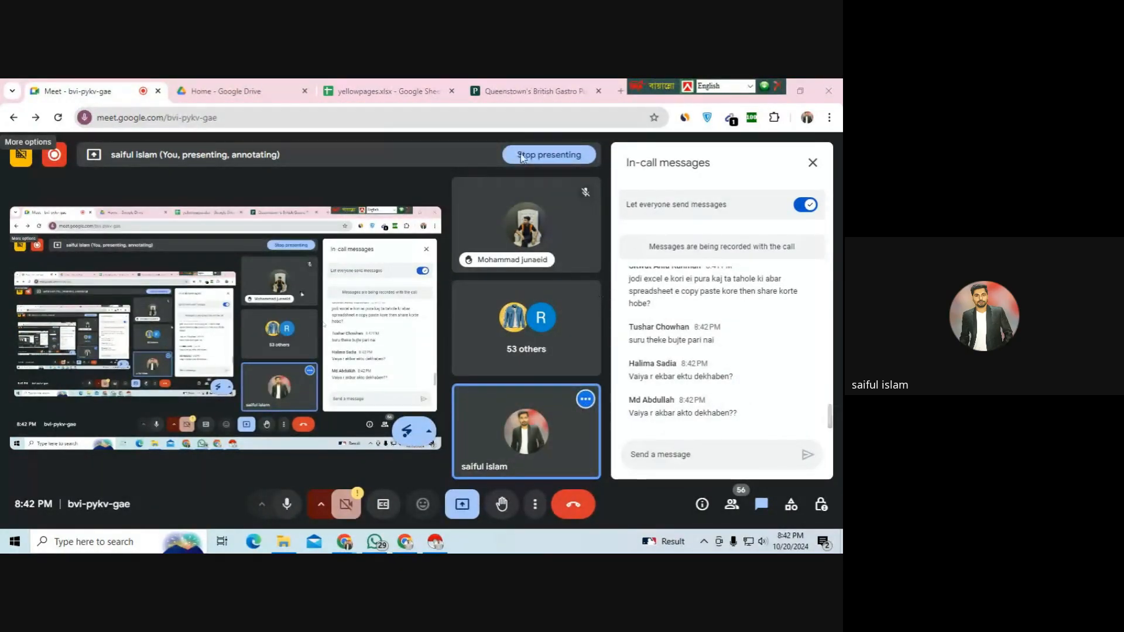
mouse_move(404, 543)
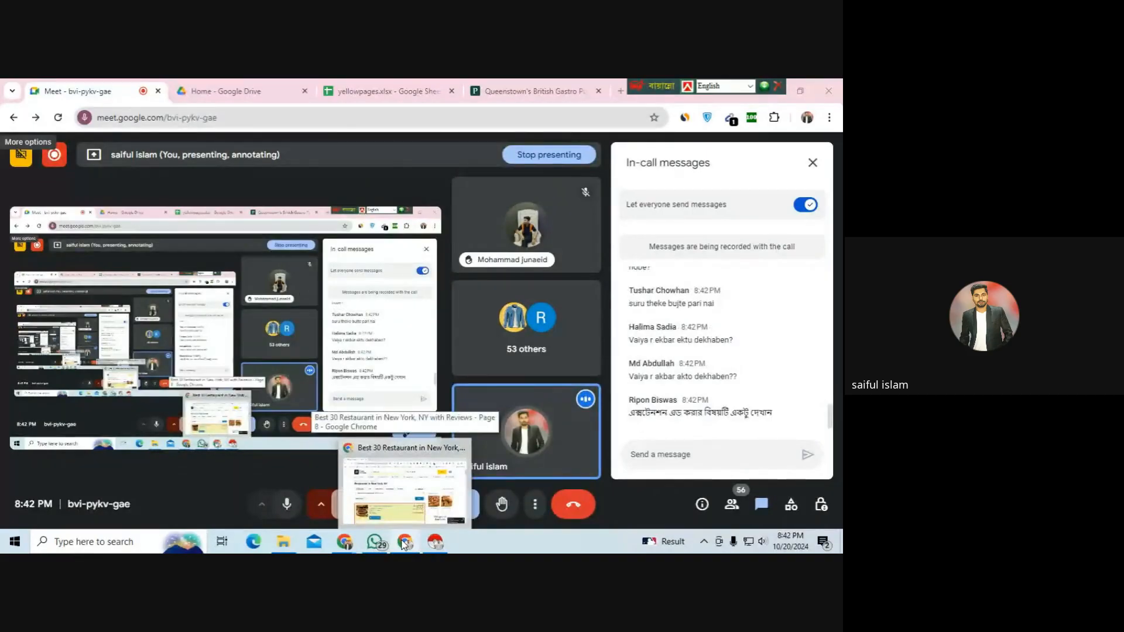
click(507, 86)
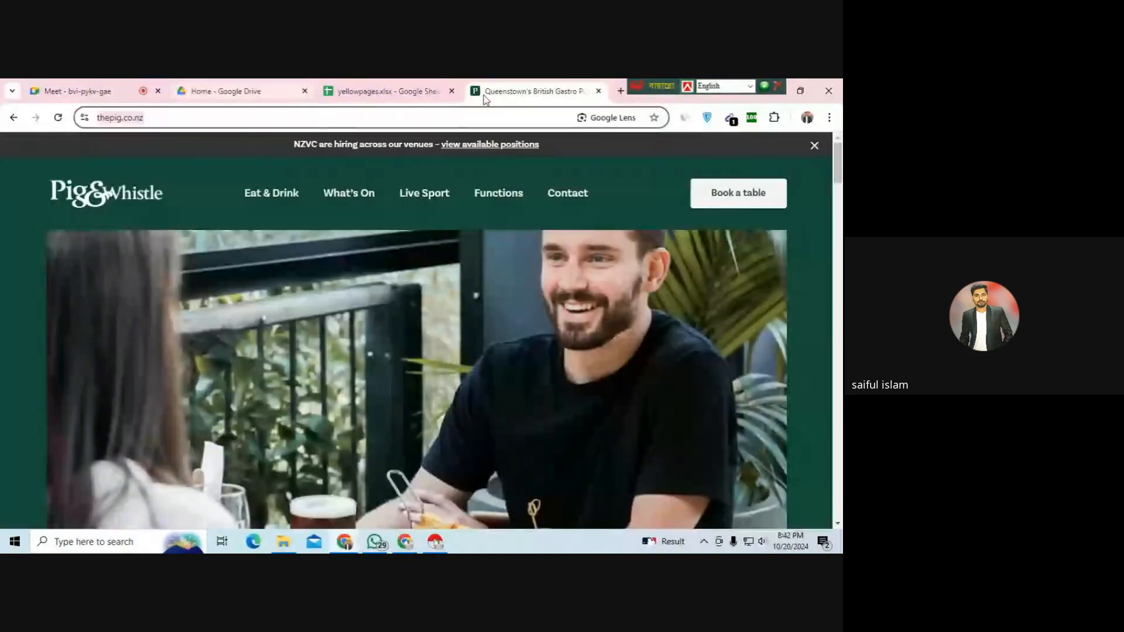
click(598, 91)
click(252, 91)
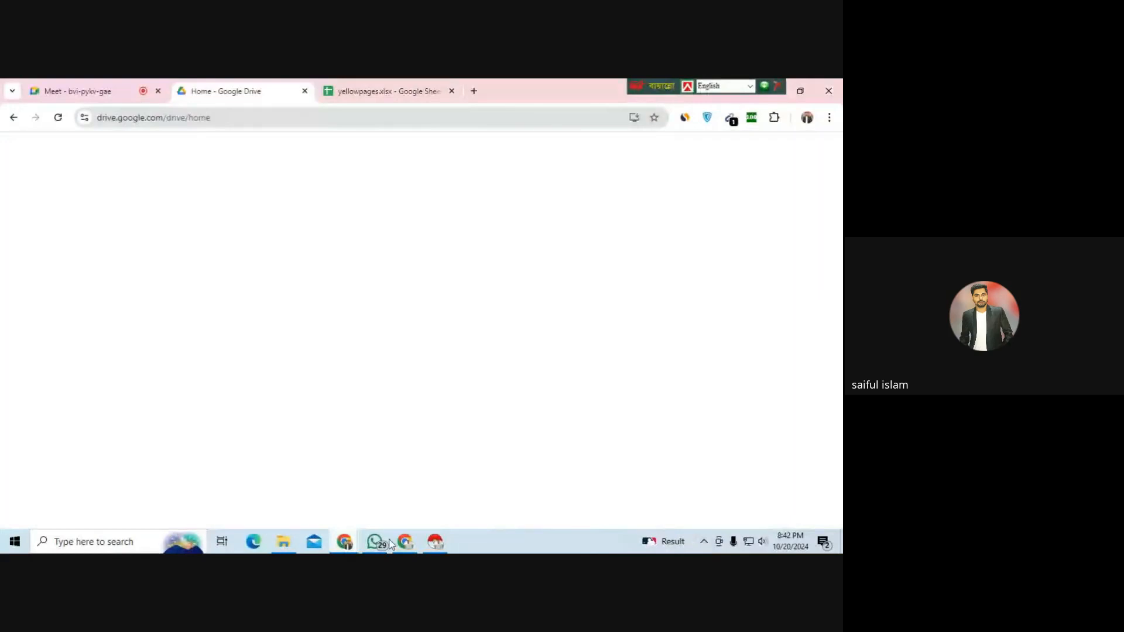
- Switch to the Yellow Pages browser window and search again for restaurant in New York, NY
click(405, 541)
click(197, 177)
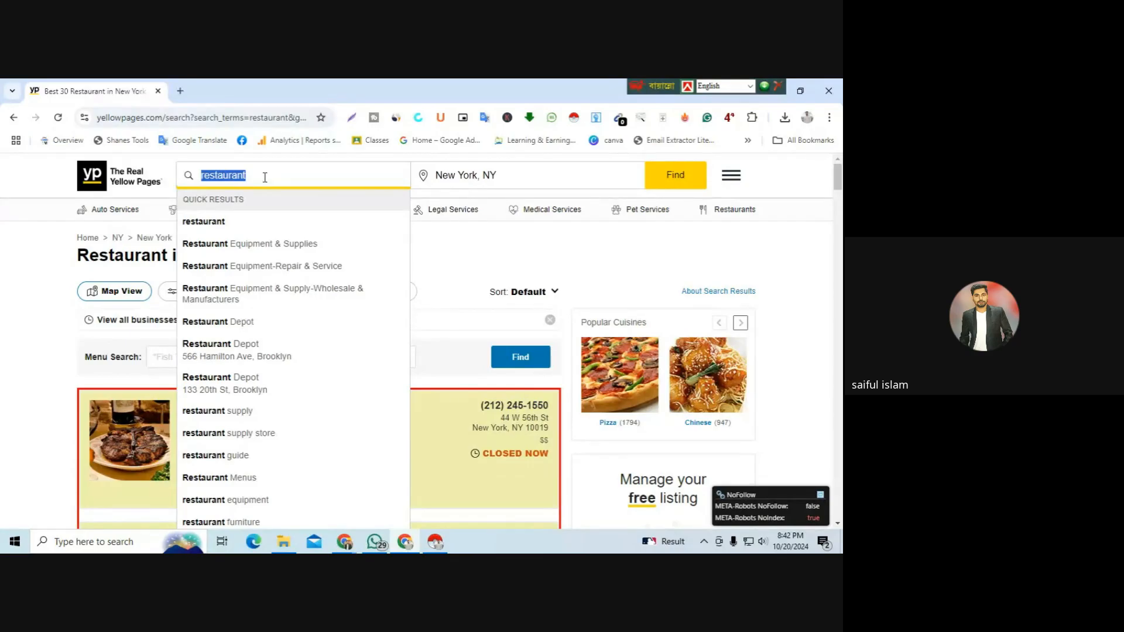
click(500, 178)
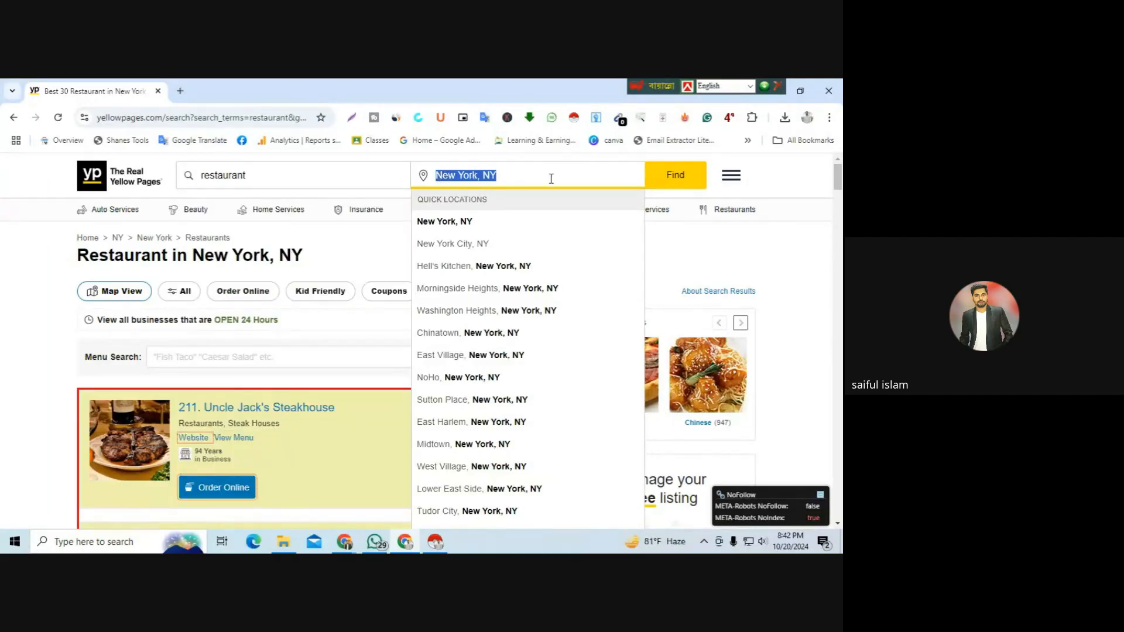
click(655, 186)
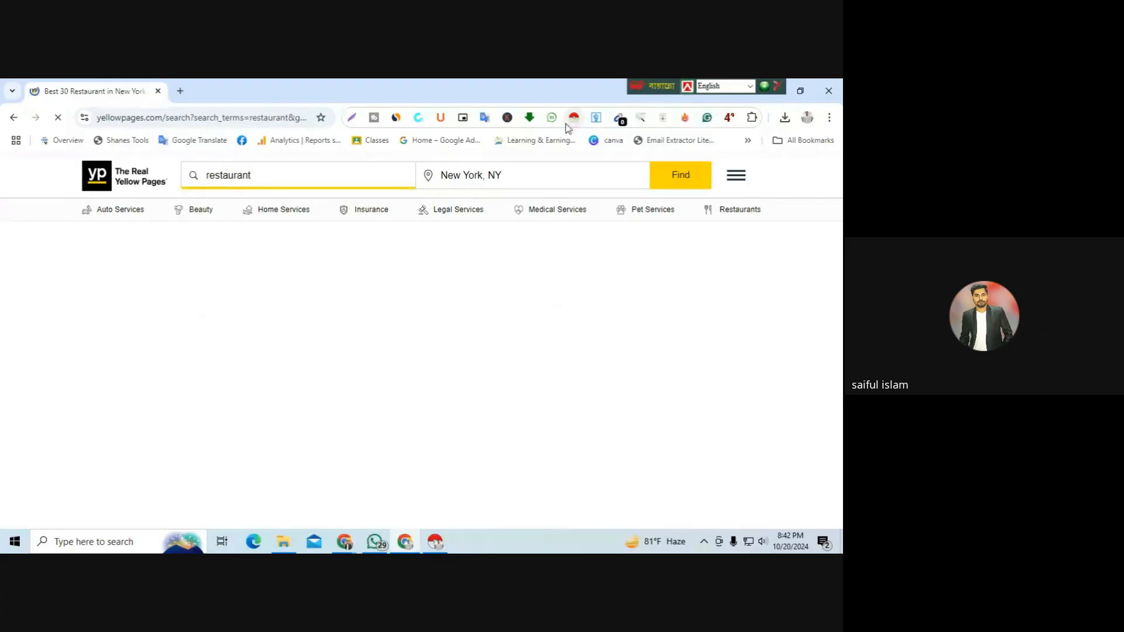
- Launch the Instant Data Scraper extension on the restaurant results and move its window clear of the listings
right_click(574, 119)
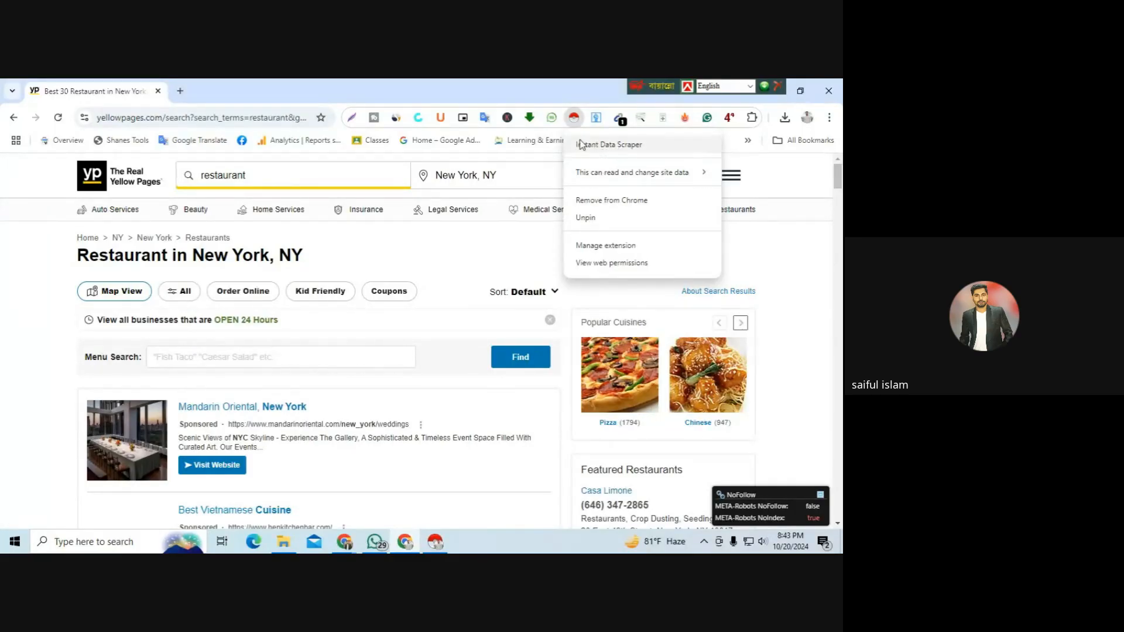
click(575, 101)
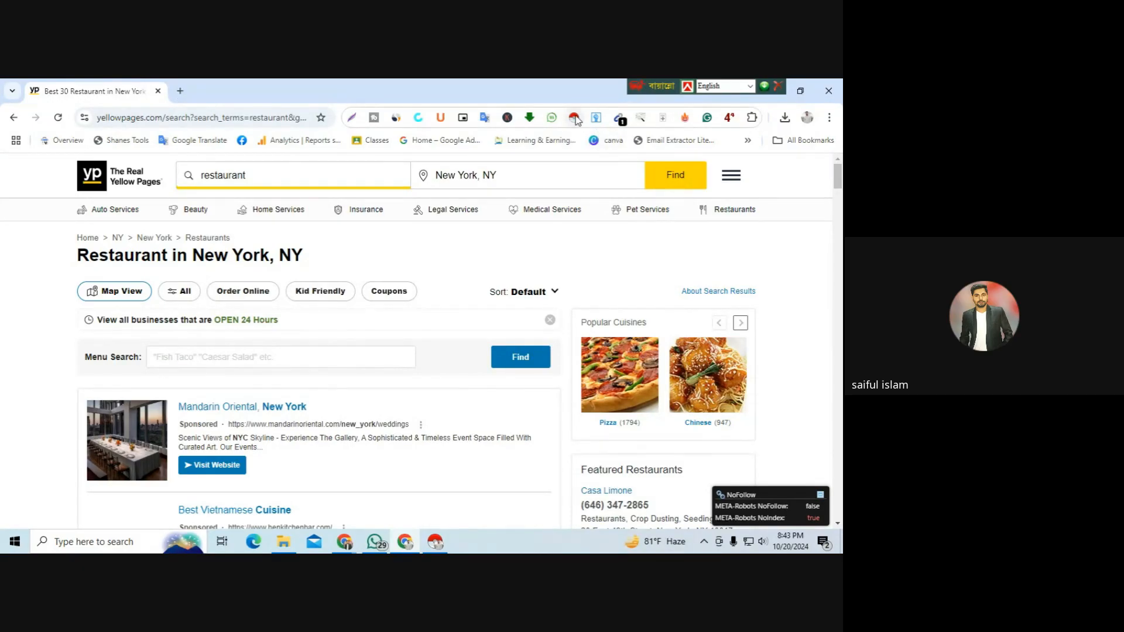
click(572, 118)
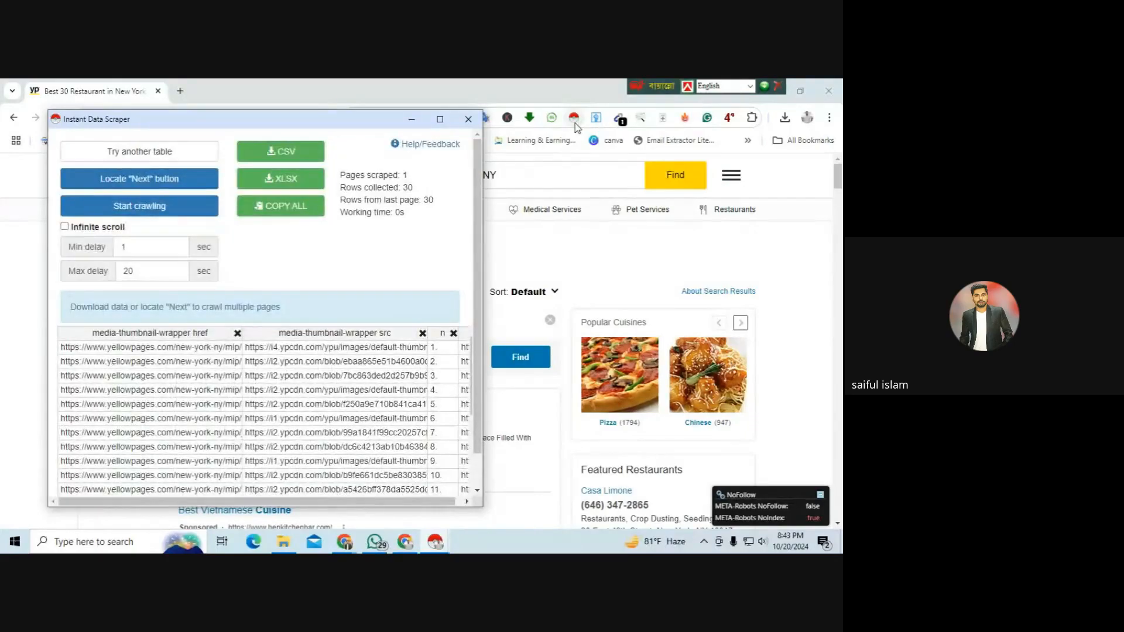
drag(403, 174, 413, 187)
drag(370, 134, 740, 220)
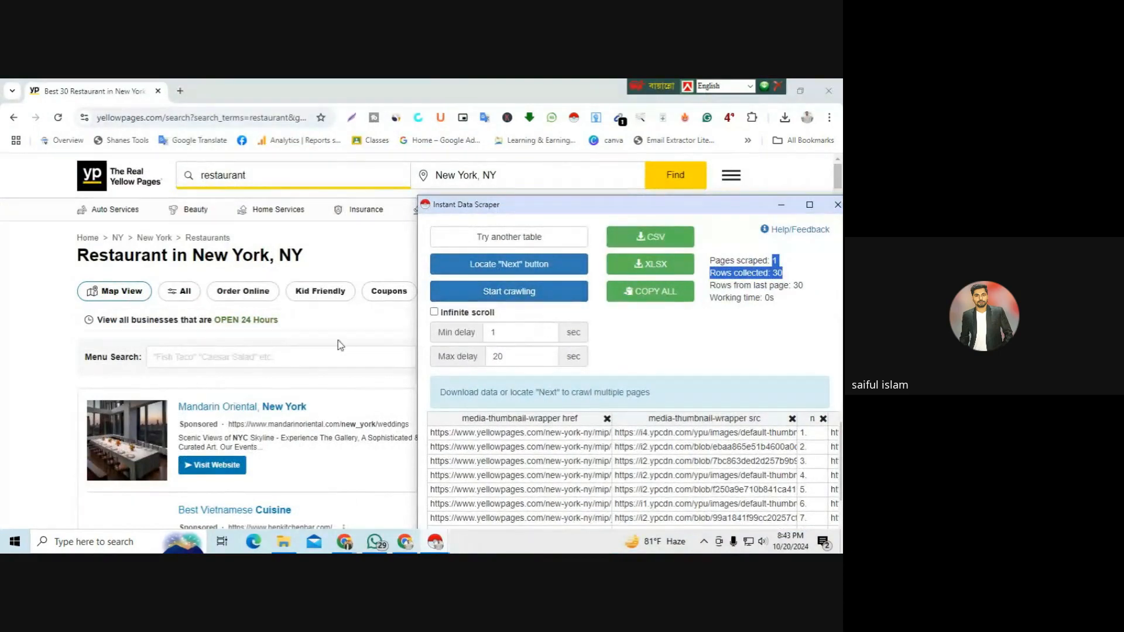
- Examine the restaurant listings down to the end of the first results page beside the scraper window
scroll(342, 348, down, 8)
scroll(346, 364, down, 15)
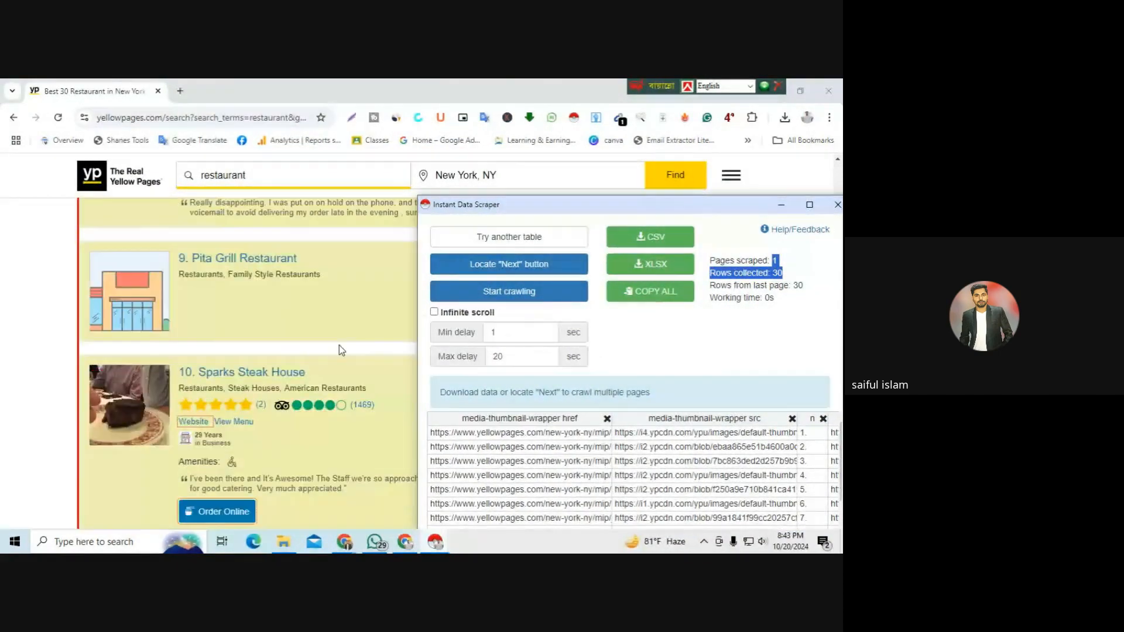
scroll(341, 350, down, 20)
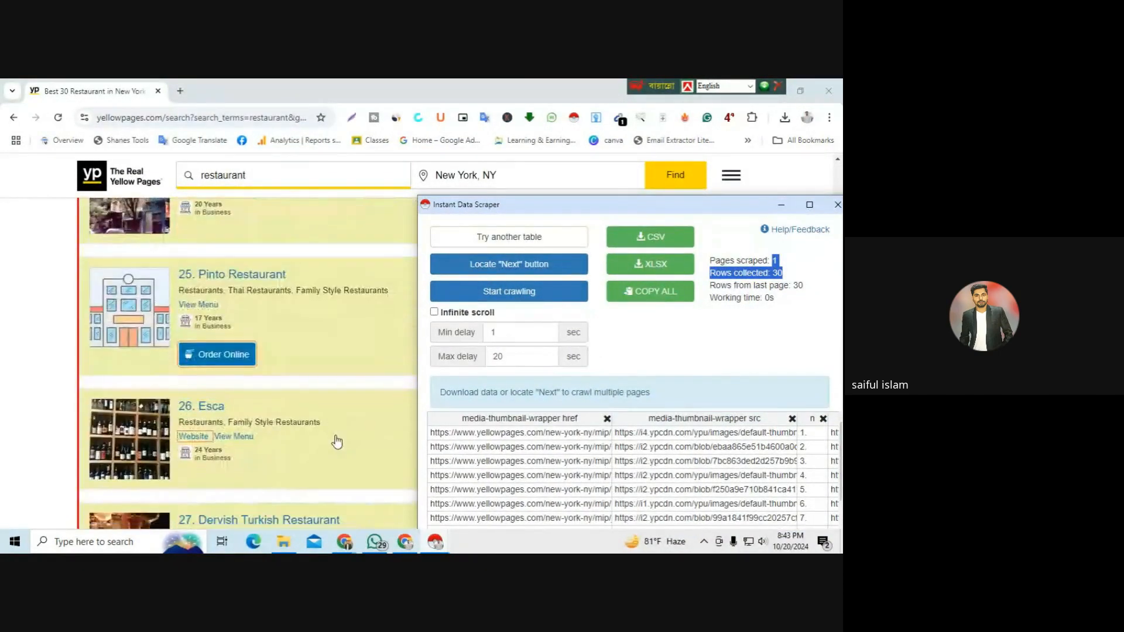
scroll(339, 443, down, 8)
scroll(337, 430, up, 7)
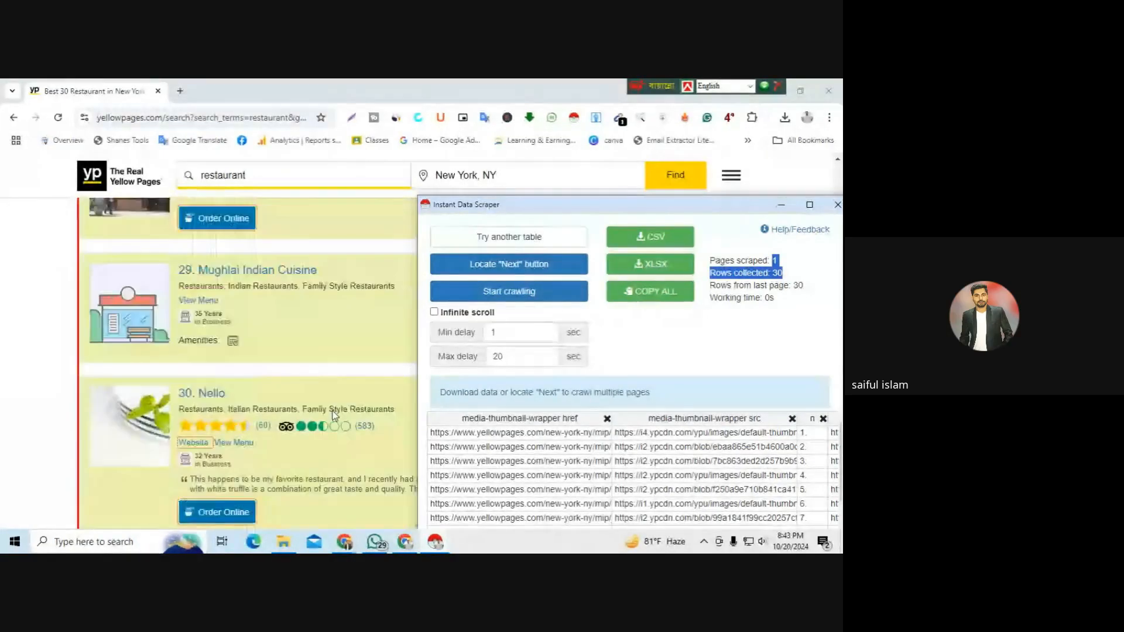
scroll(336, 421, down, 3)
scroll(340, 415, down, 8)
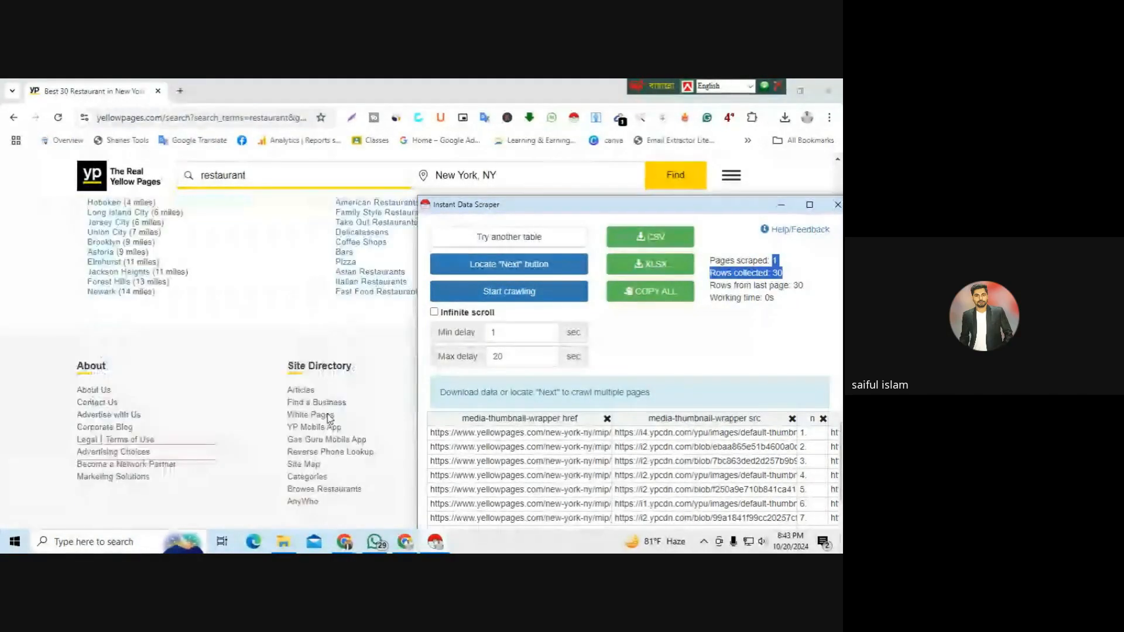
scroll(352, 409, up, 4)
scroll(328, 380, up, 7)
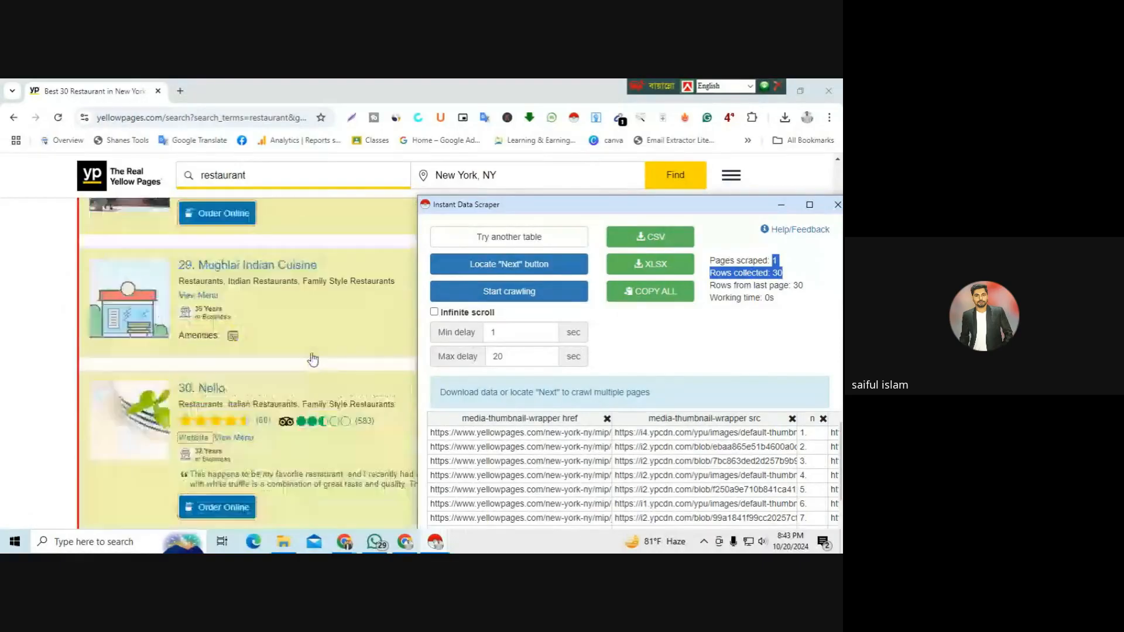
- Bring the browser in front of the scraper window and open page 2 of the restaurant results
scroll(305, 369, down, 3)
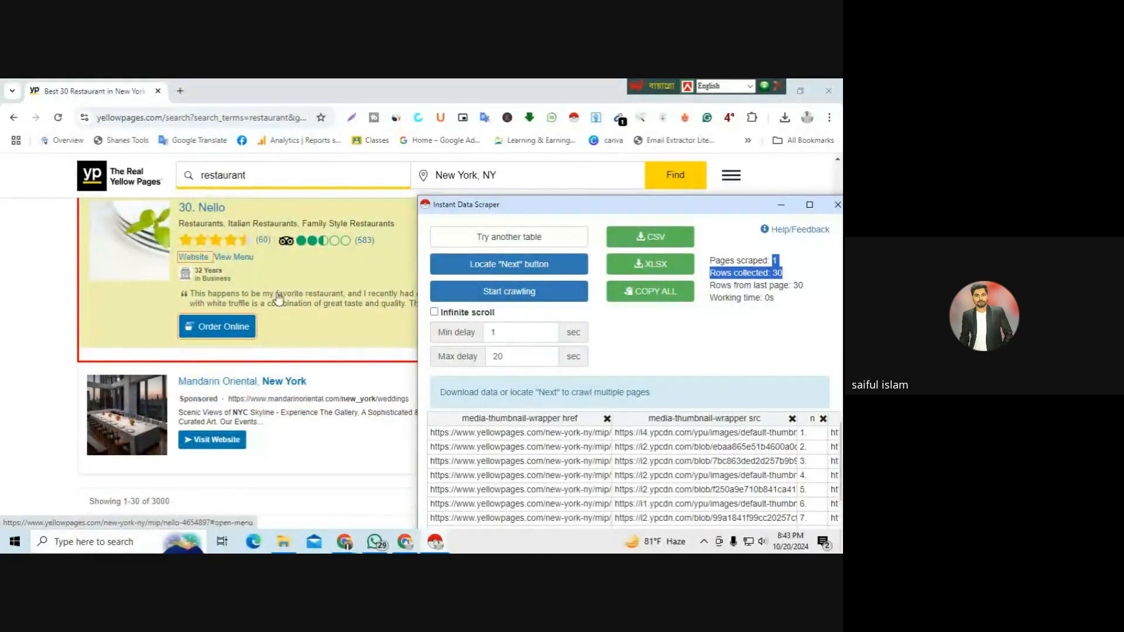
click(331, 462)
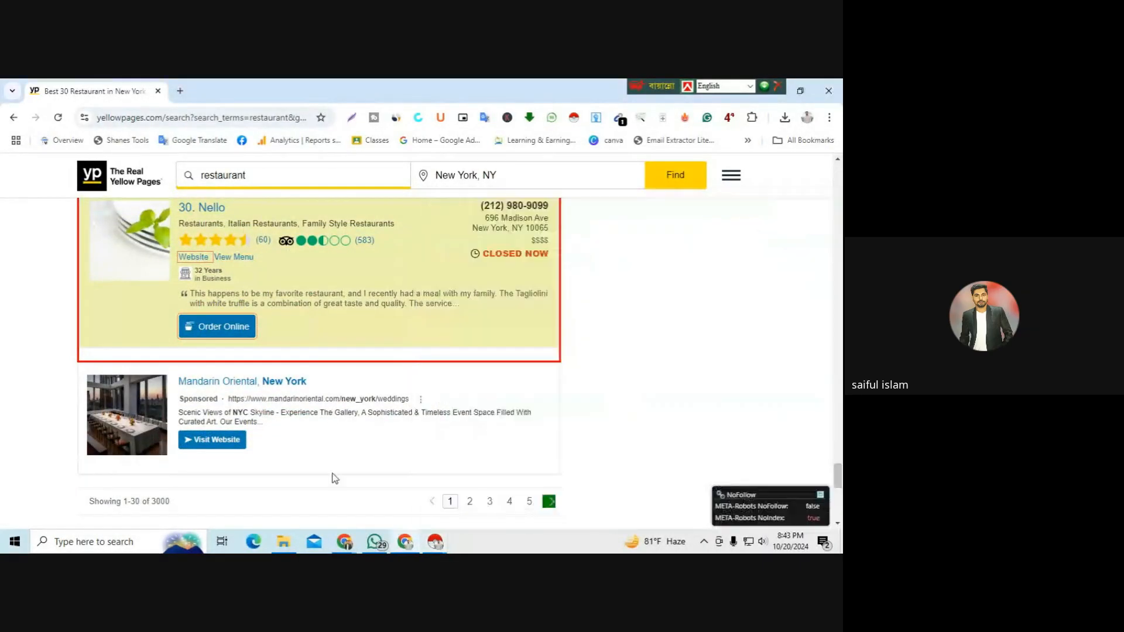
click(470, 502)
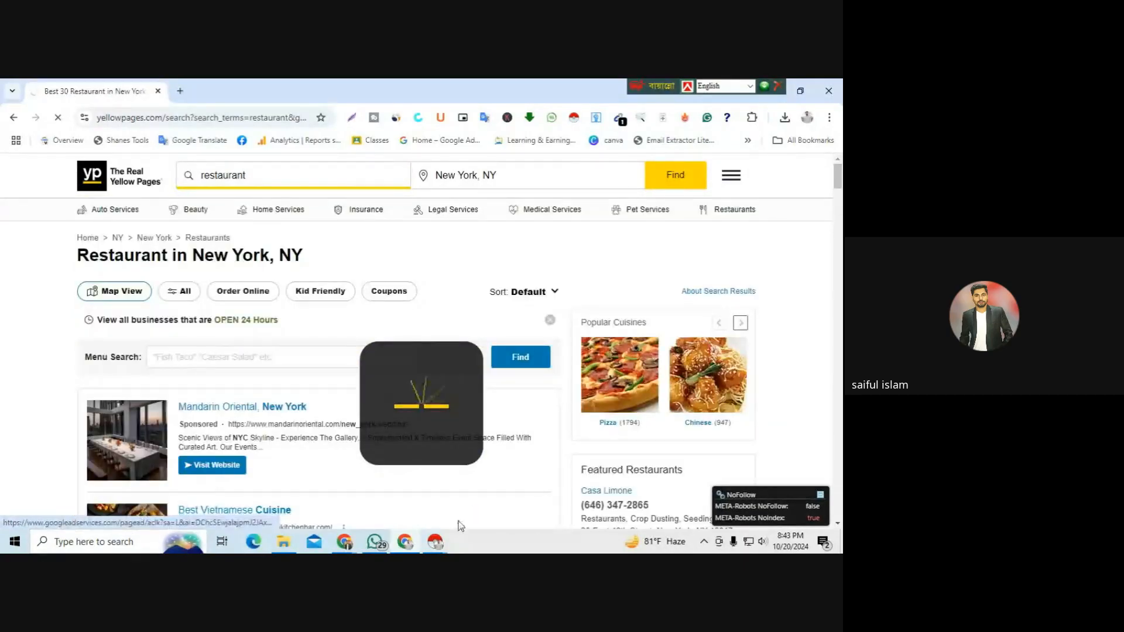
- Restore the Instant Data Scraper window over the results and start crawling the restaurant pages
mouse_move(435, 547)
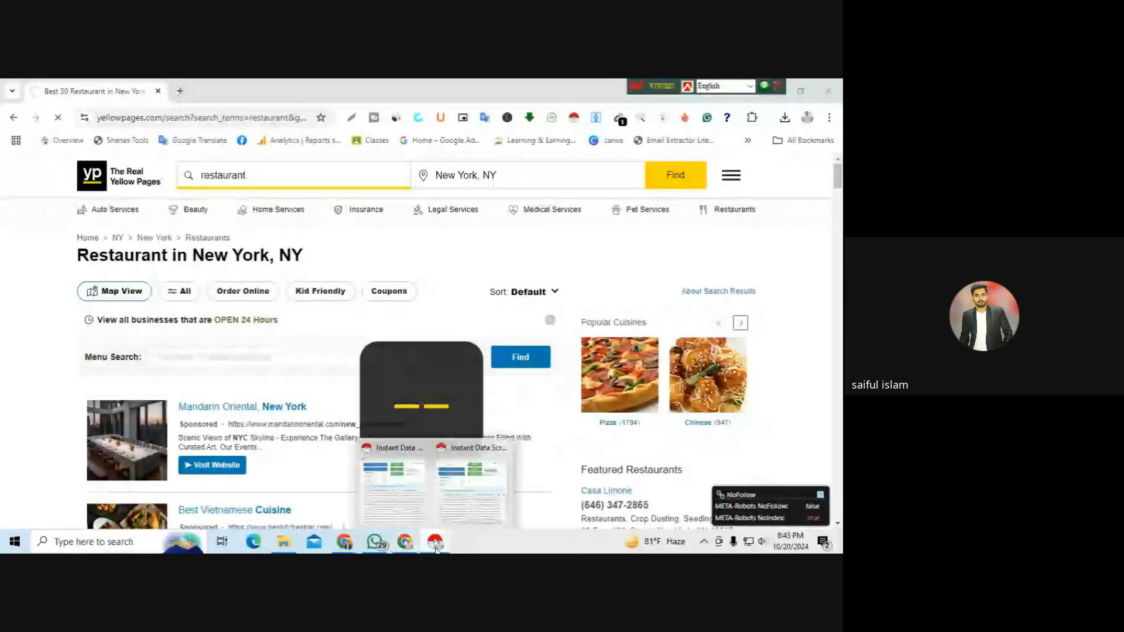
click(472, 486)
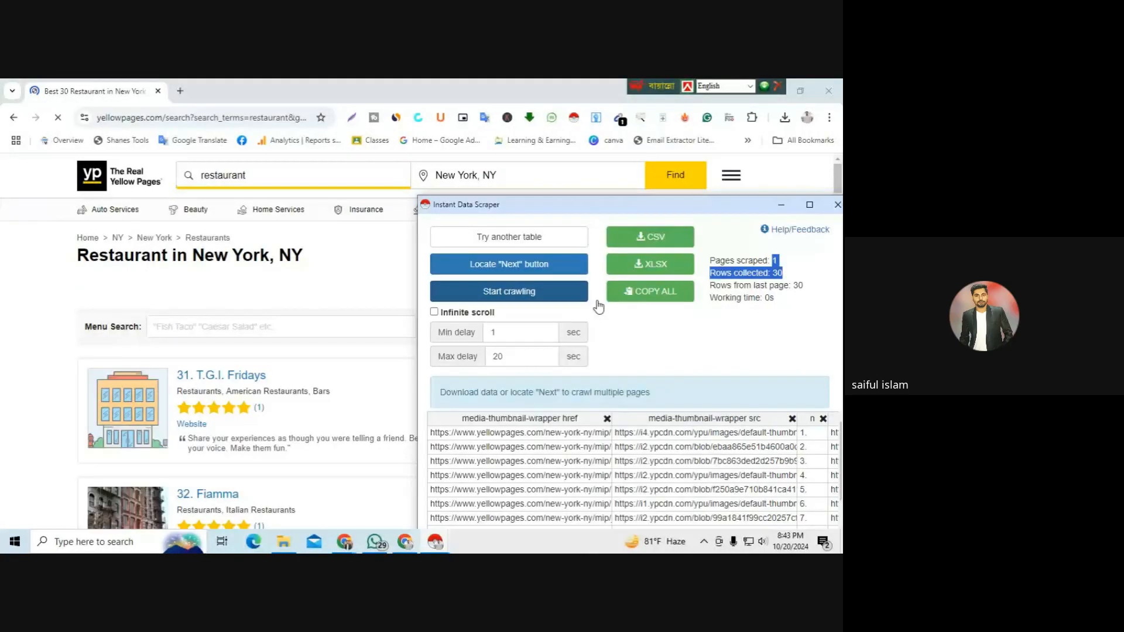
click(583, 297)
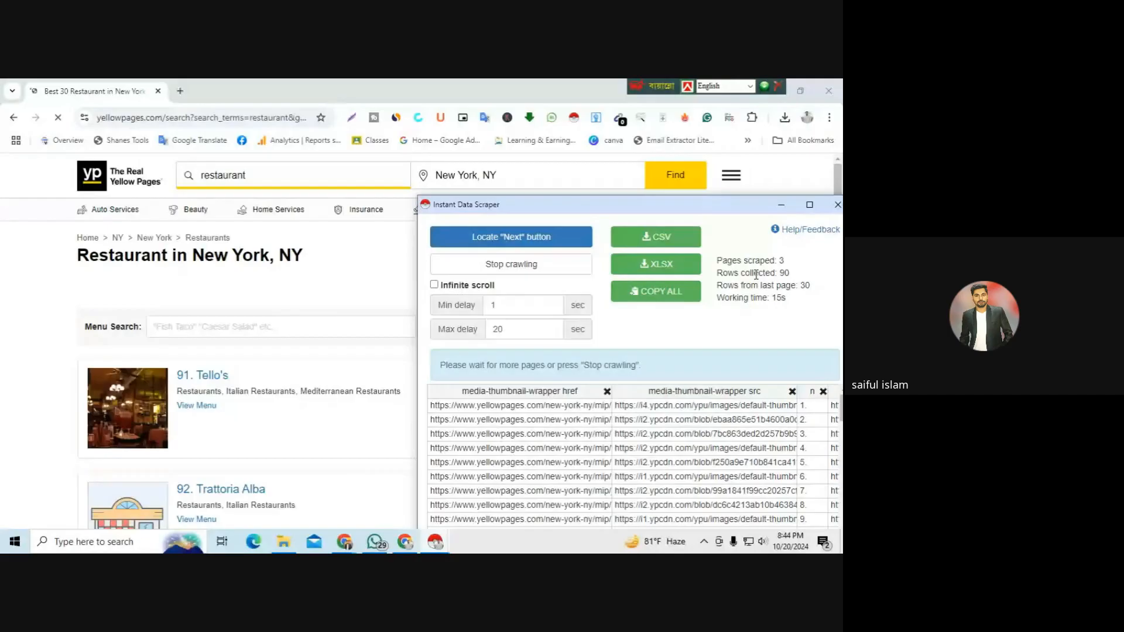
- Move the scraper window fully into view, stop the crawl and export the collected rows as XLSX
drag(742, 204, 663, 196)
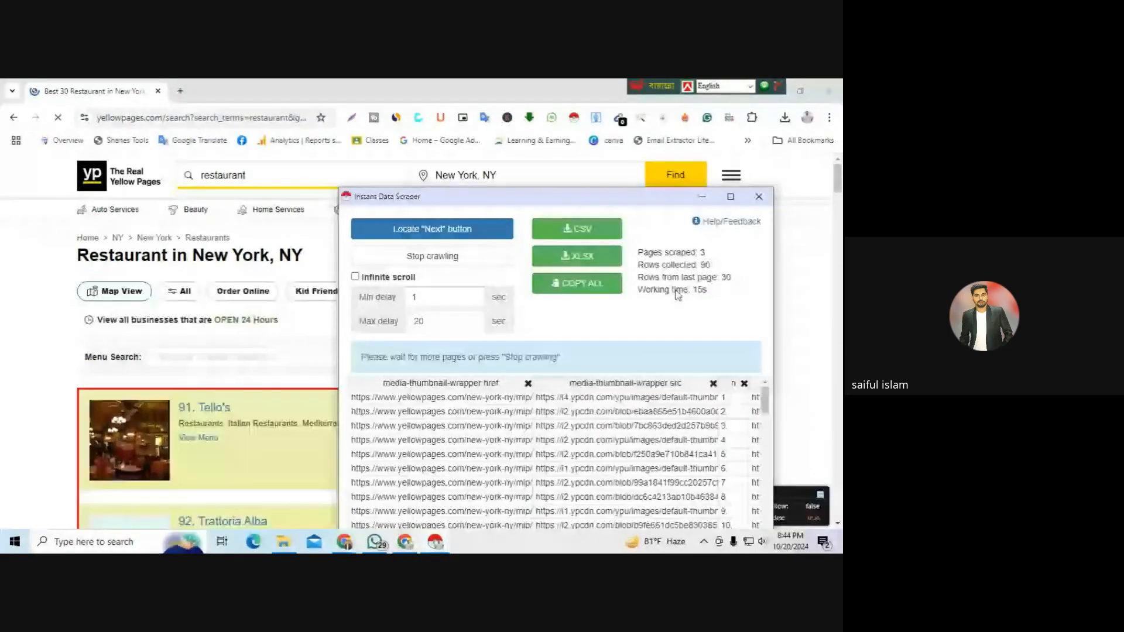
click(444, 257)
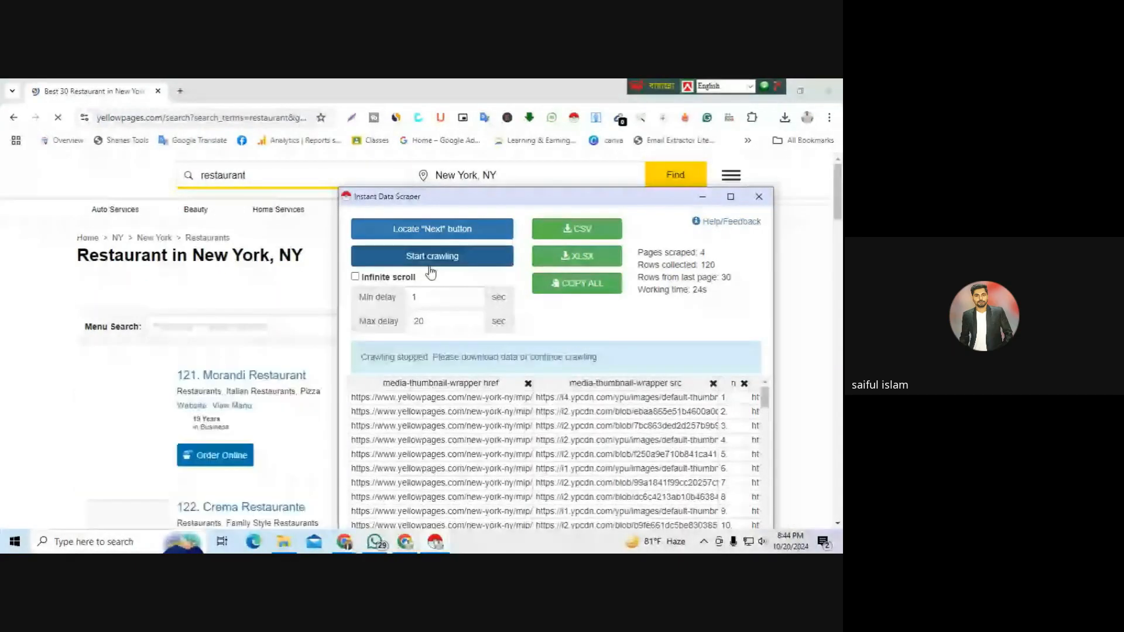
click(594, 260)
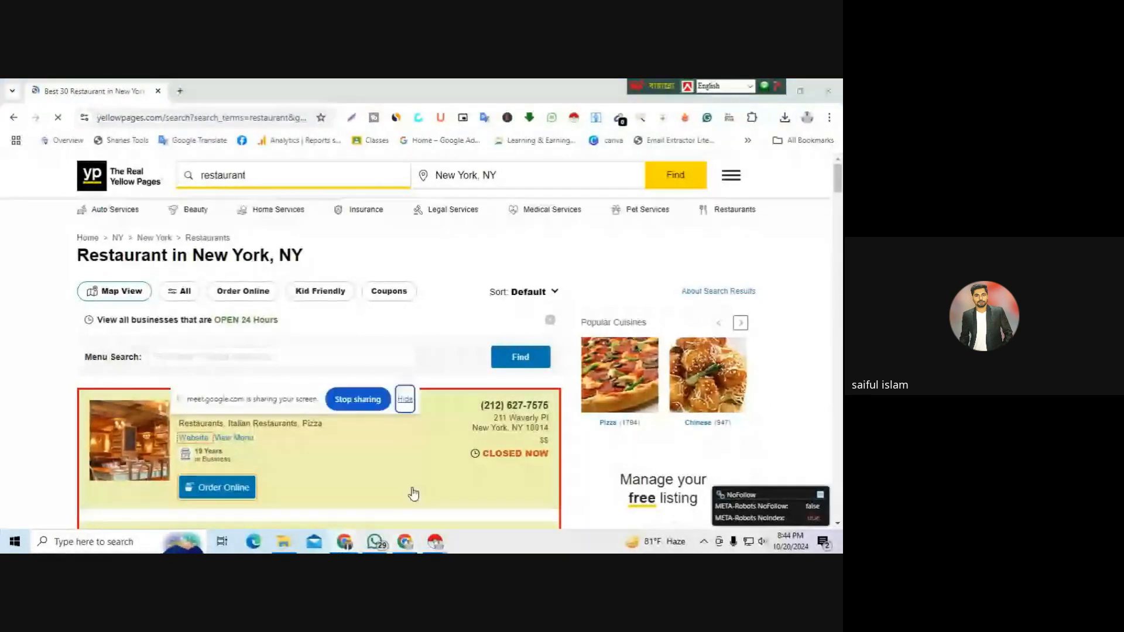
- Switch to the Google Meet call, hide the screen-sharing notice and admit the waiting participant
click(408, 540)
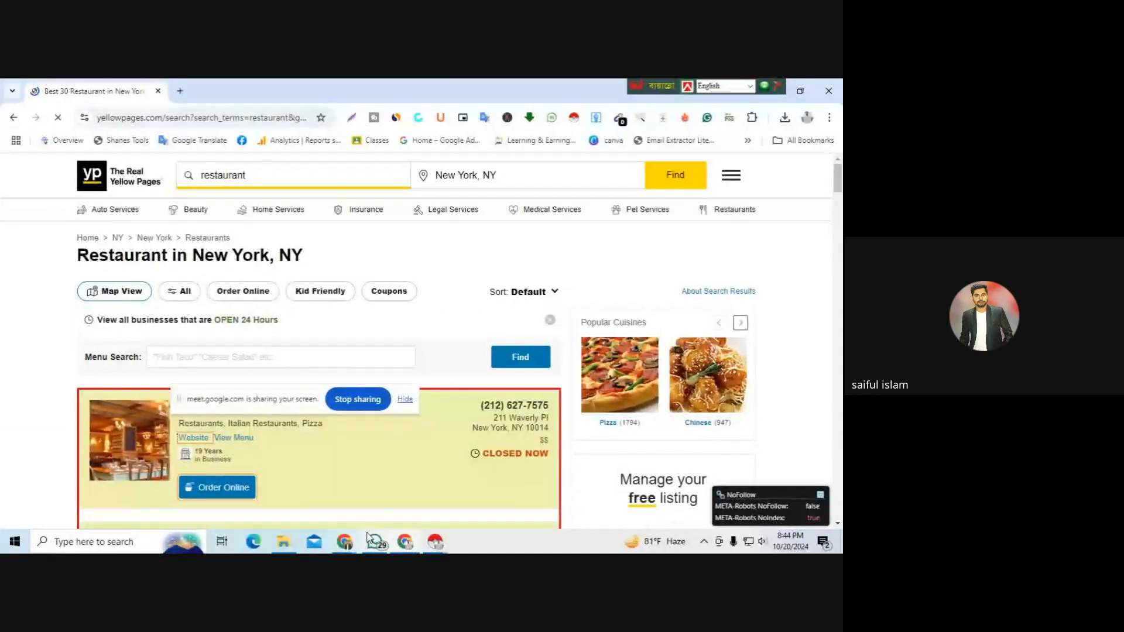
click(346, 541)
click(280, 490)
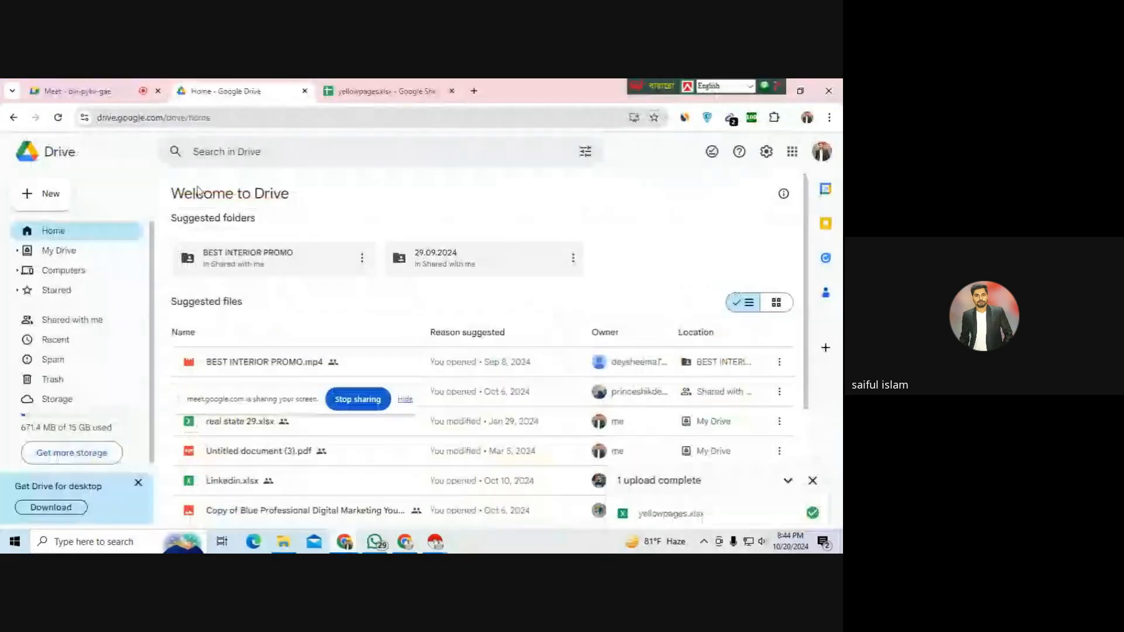
click(107, 86)
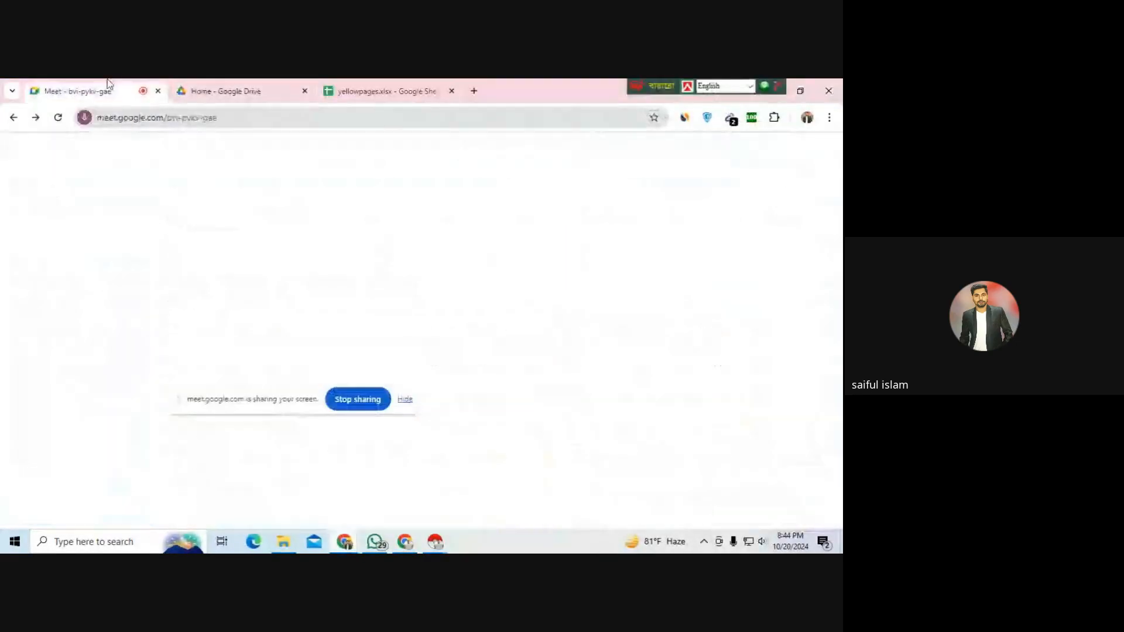
click(405, 399)
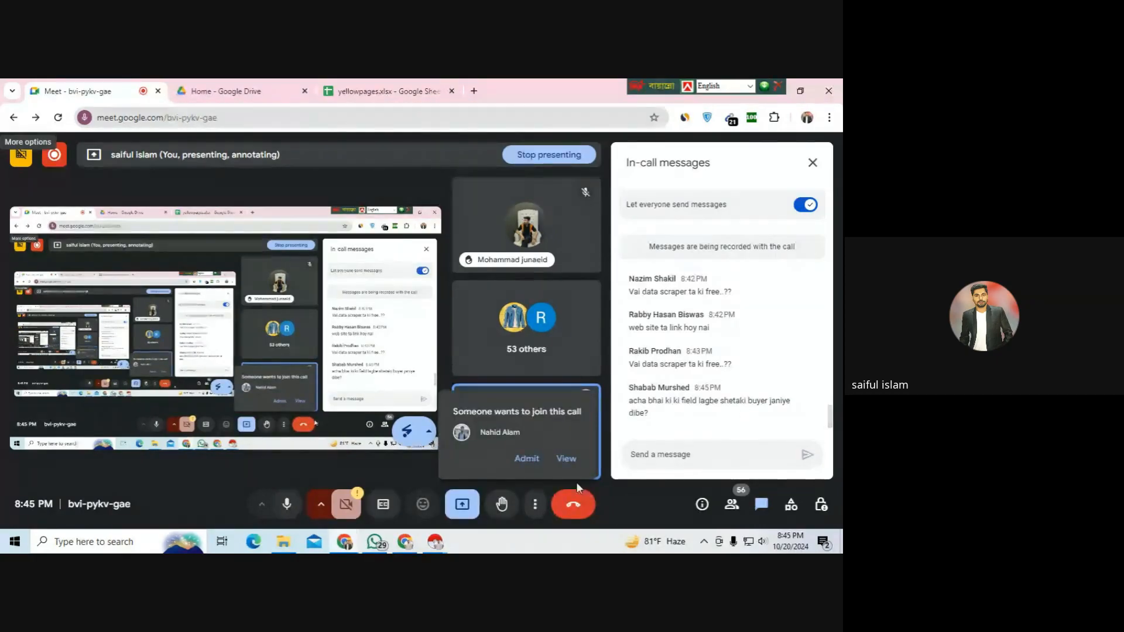
click(526, 459)
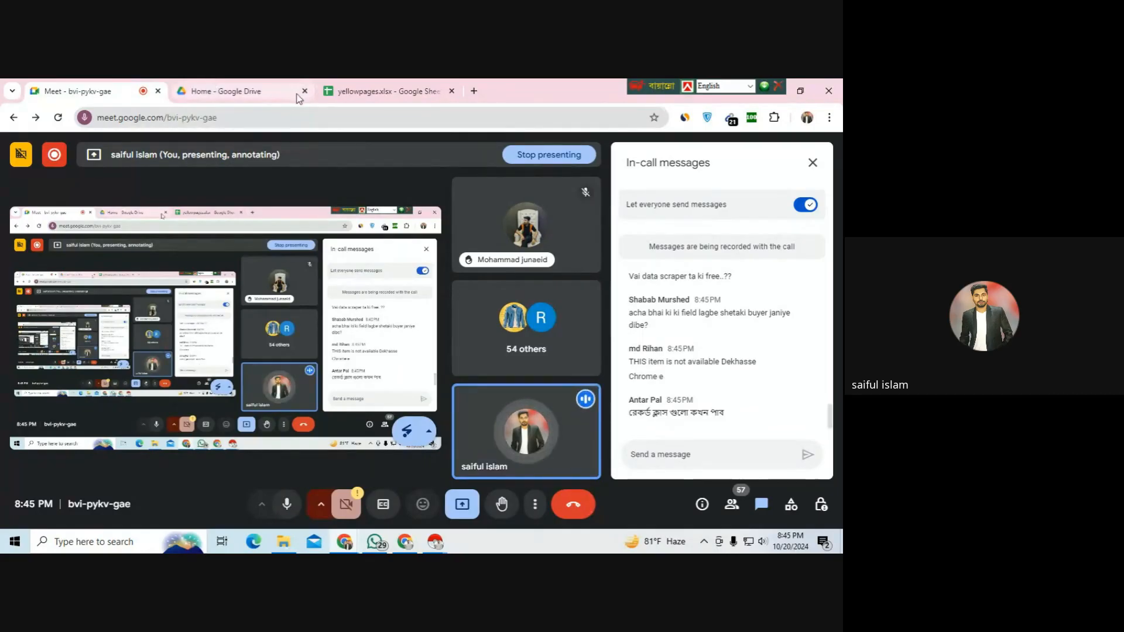
- Search Google for "data scraping tools" in a new browser tab
click(474, 90)
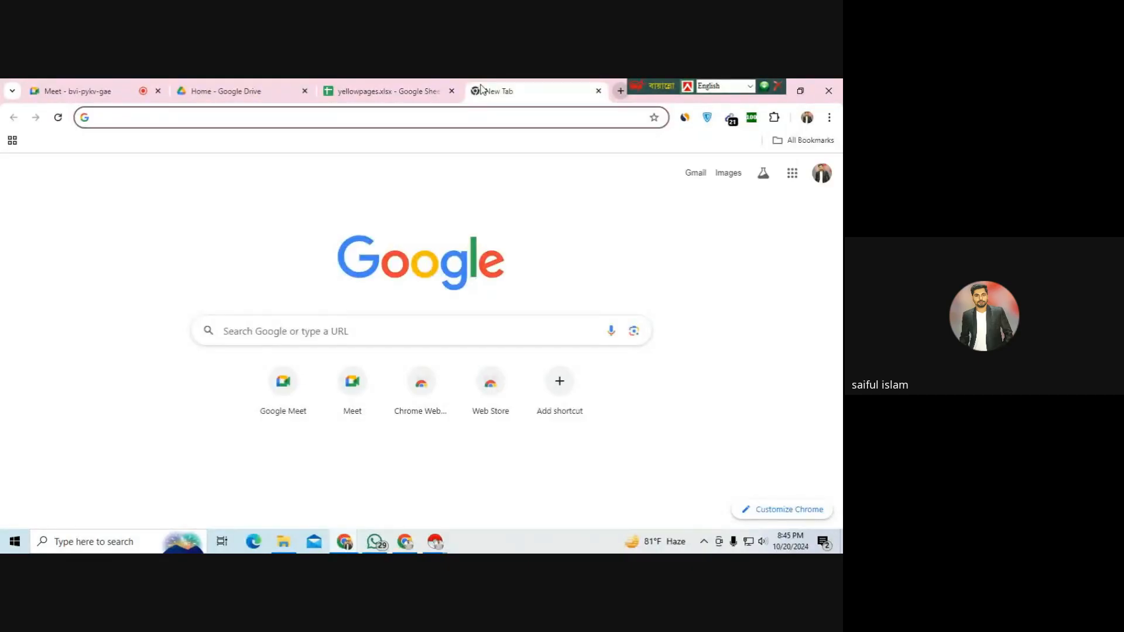
text(da)
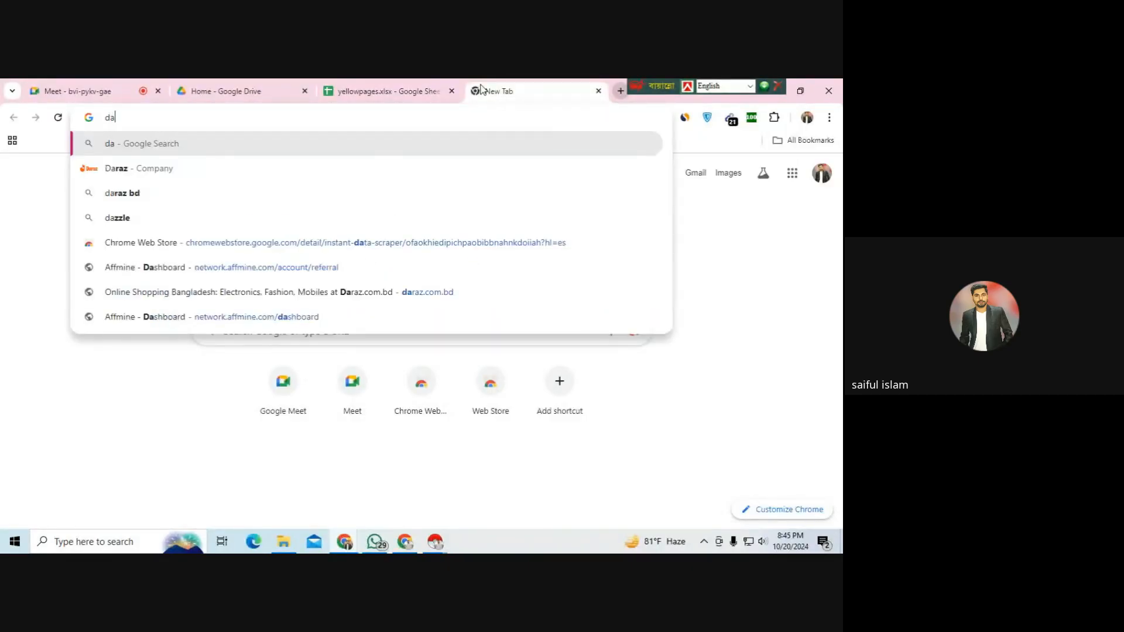
text(ta )
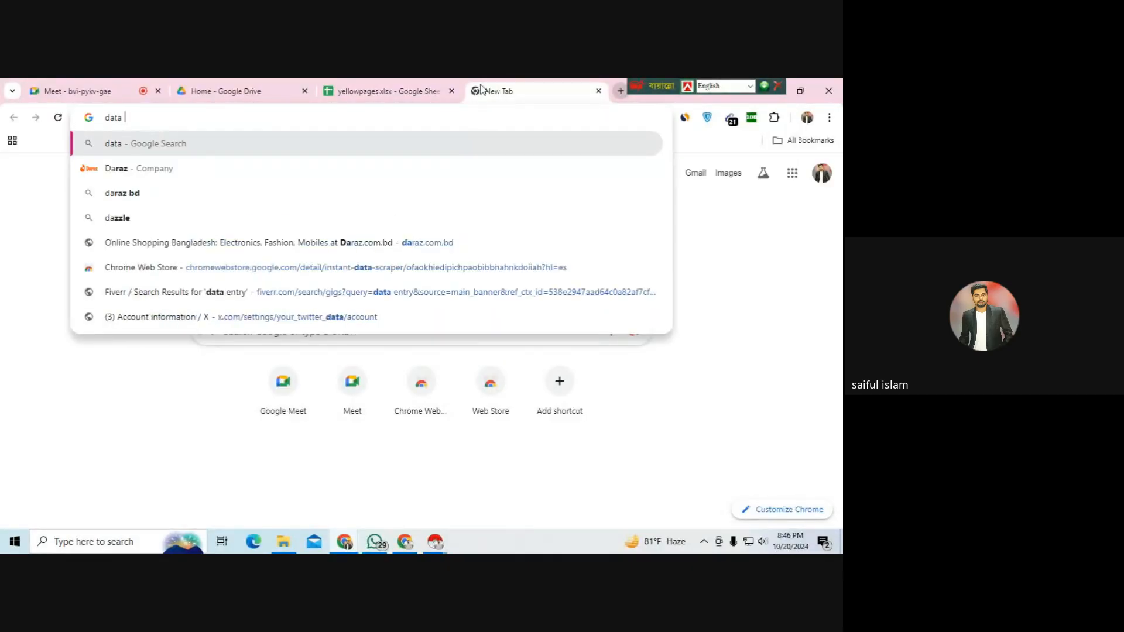
text(scr)
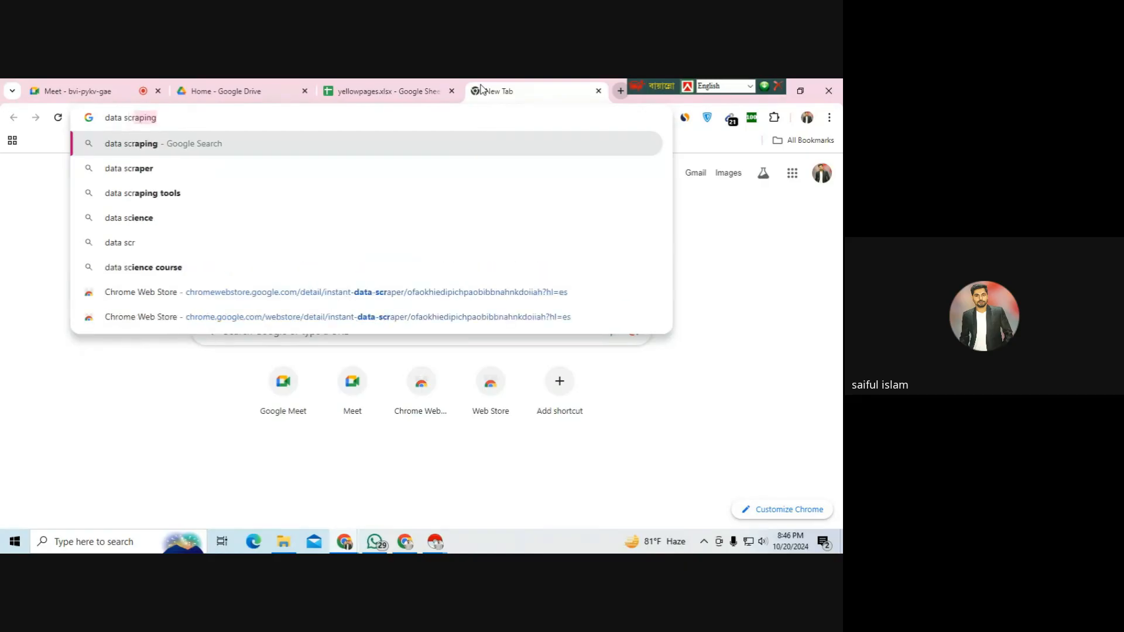
text(ap)
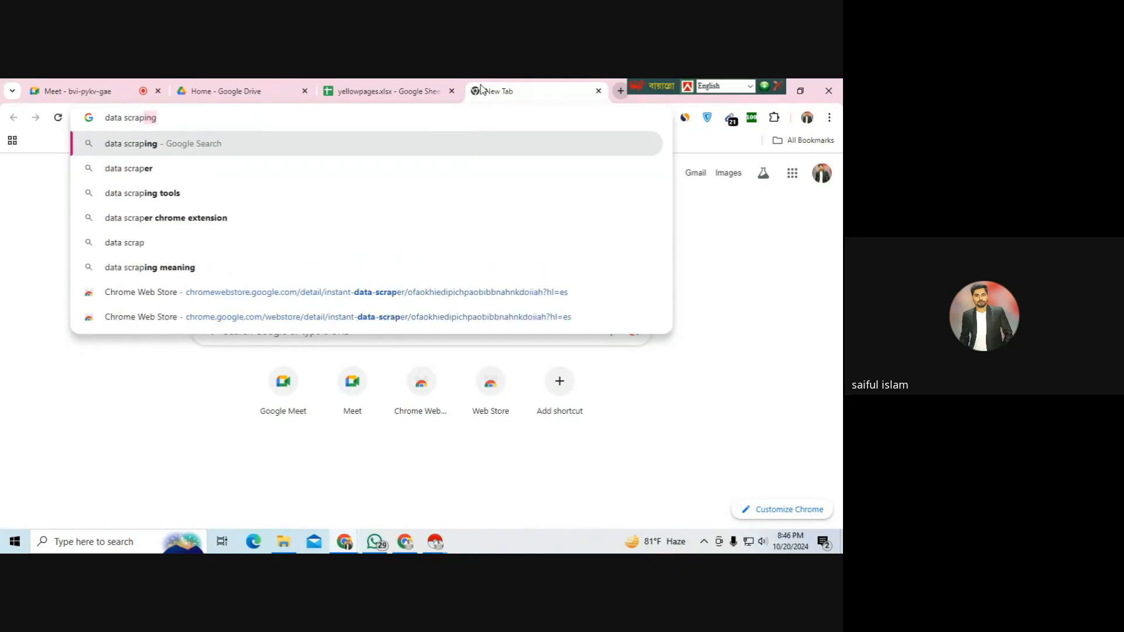
text(ing)
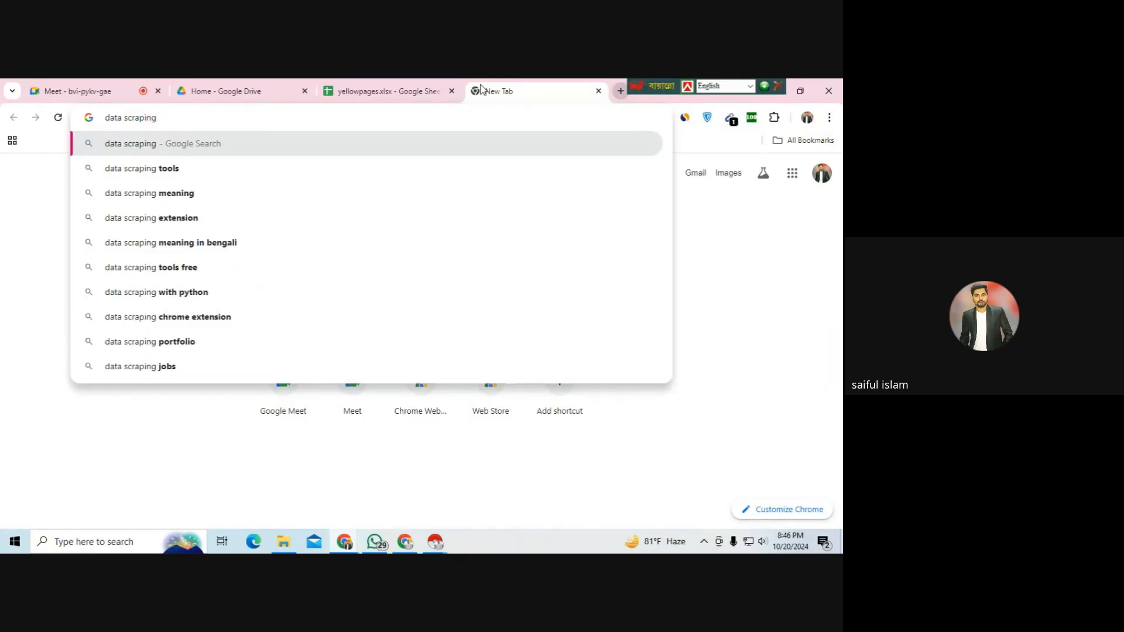
text( tools e)
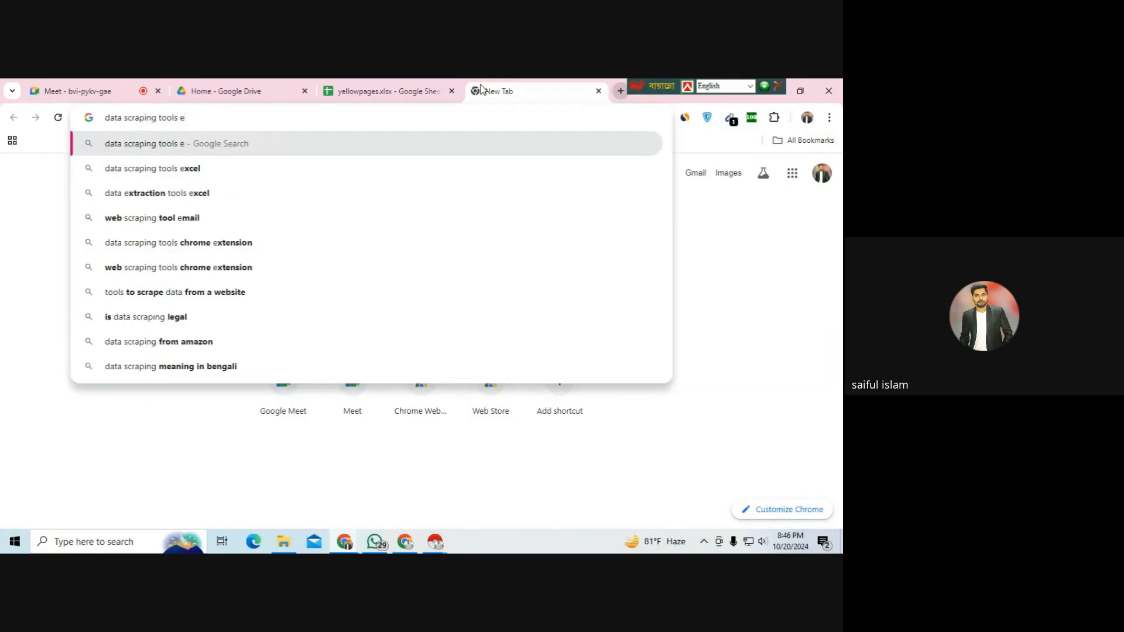
key(BackSpace)
key(Return)
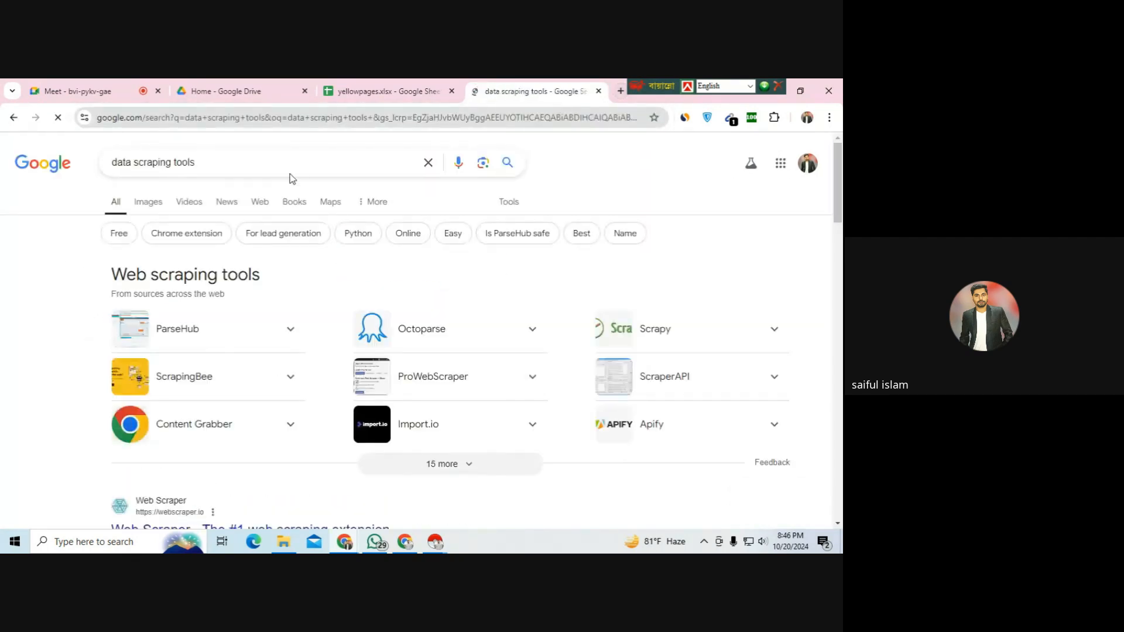
- Open the Web Scraper search result in a new tab and copy its webscraper.io address
scroll(222, 422, down, 2)
scroll(224, 423, down, 2)
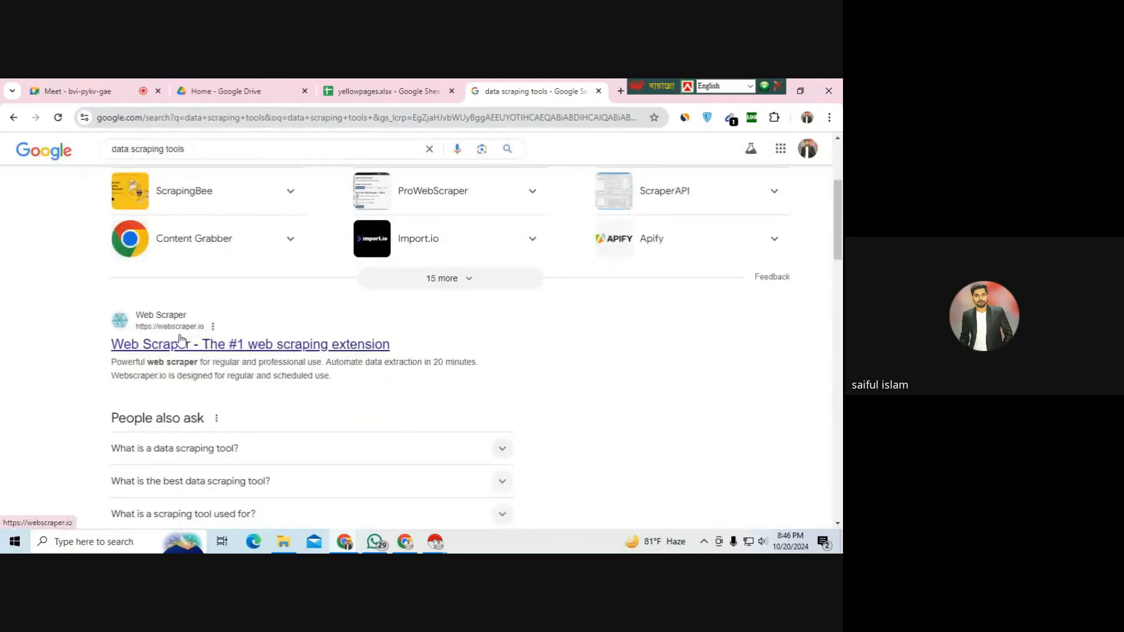
right_click(180, 340)
click(216, 351)
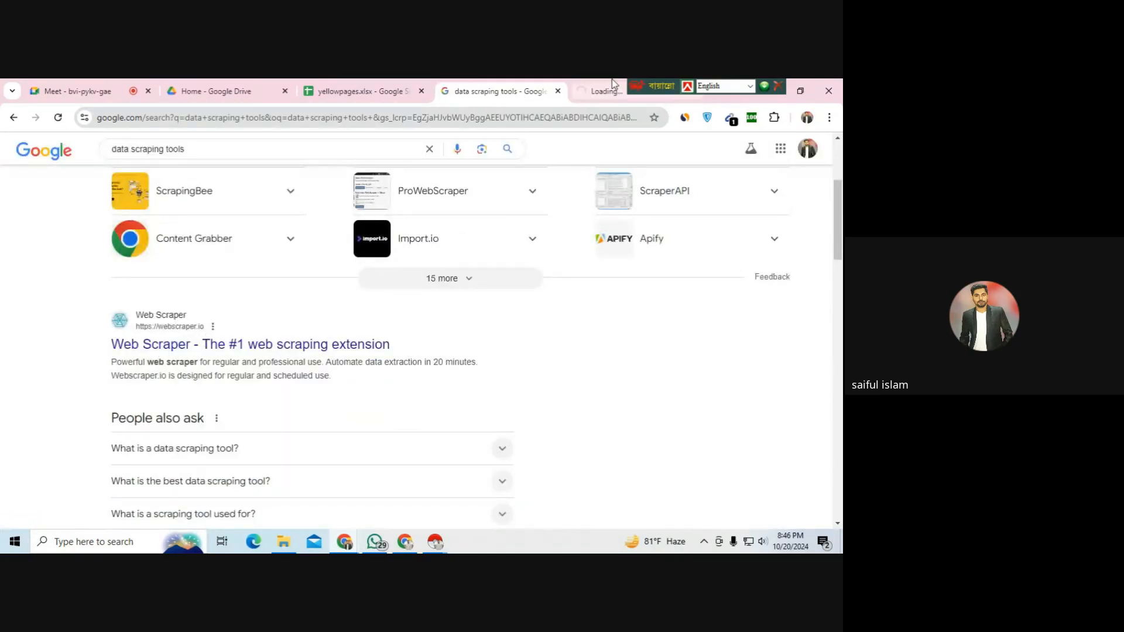
click(609, 89)
click(153, 118)
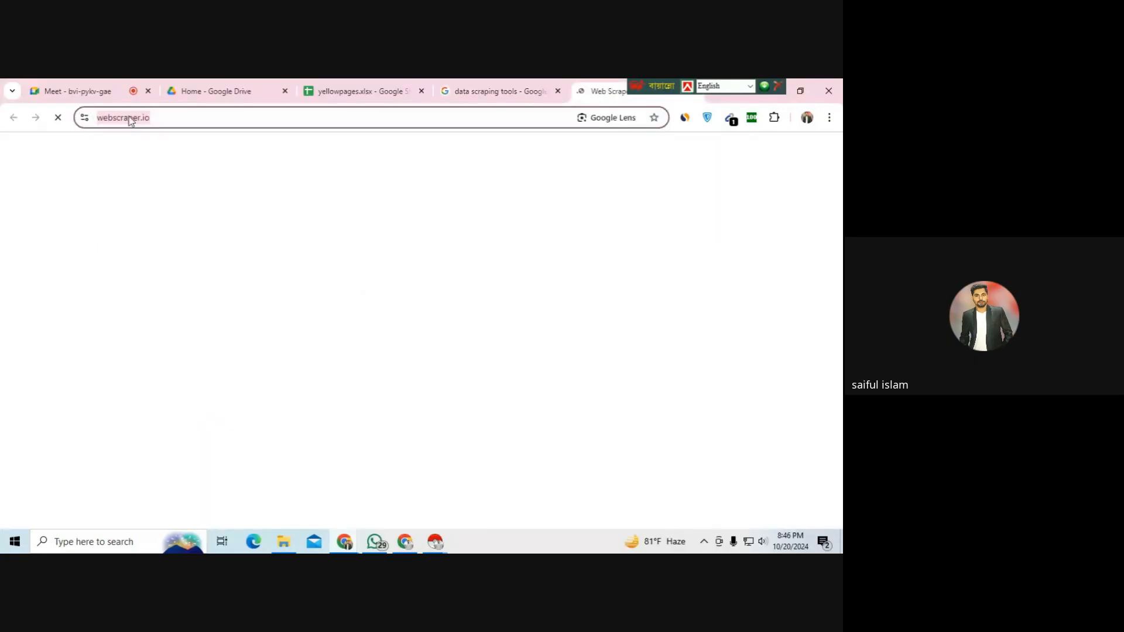
right_click(130, 120)
click(199, 237)
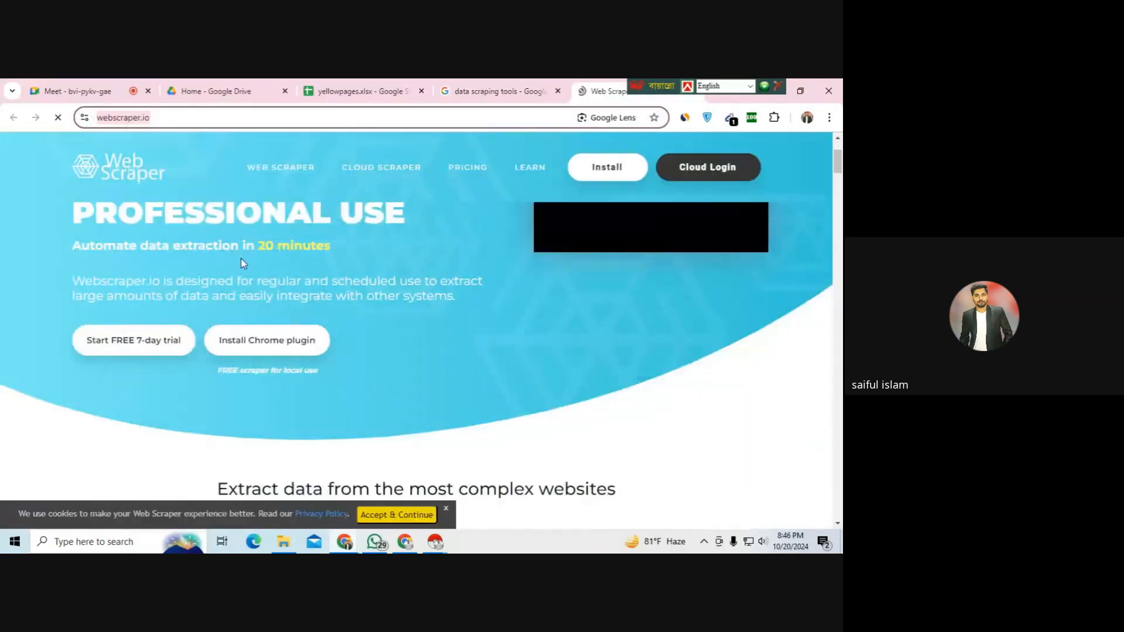
key(ctrl+1)
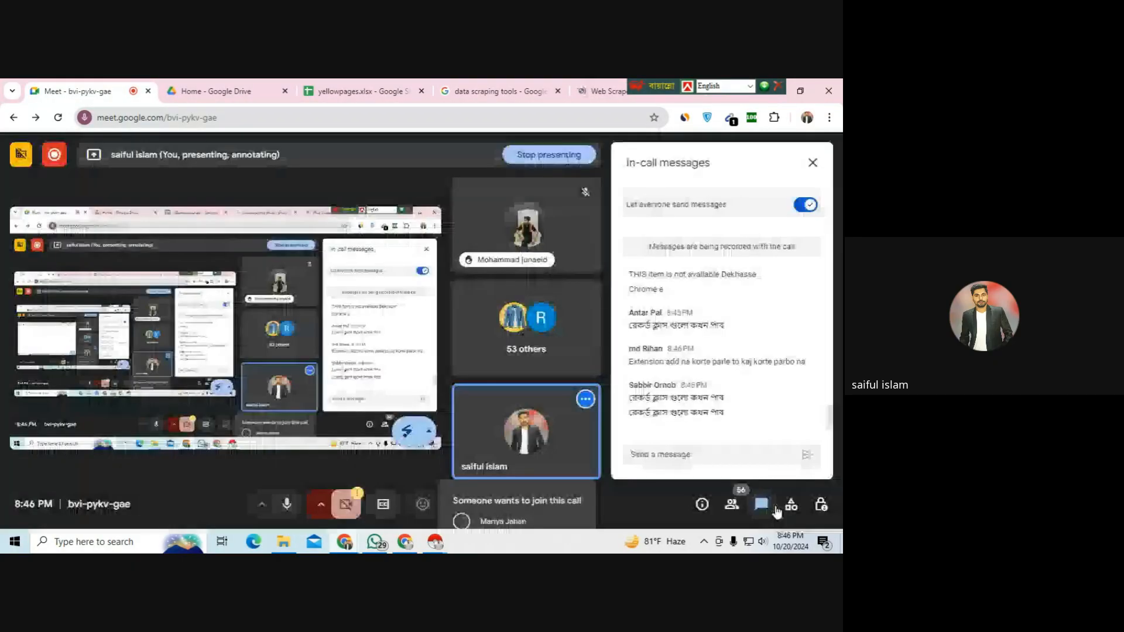
click(524, 455)
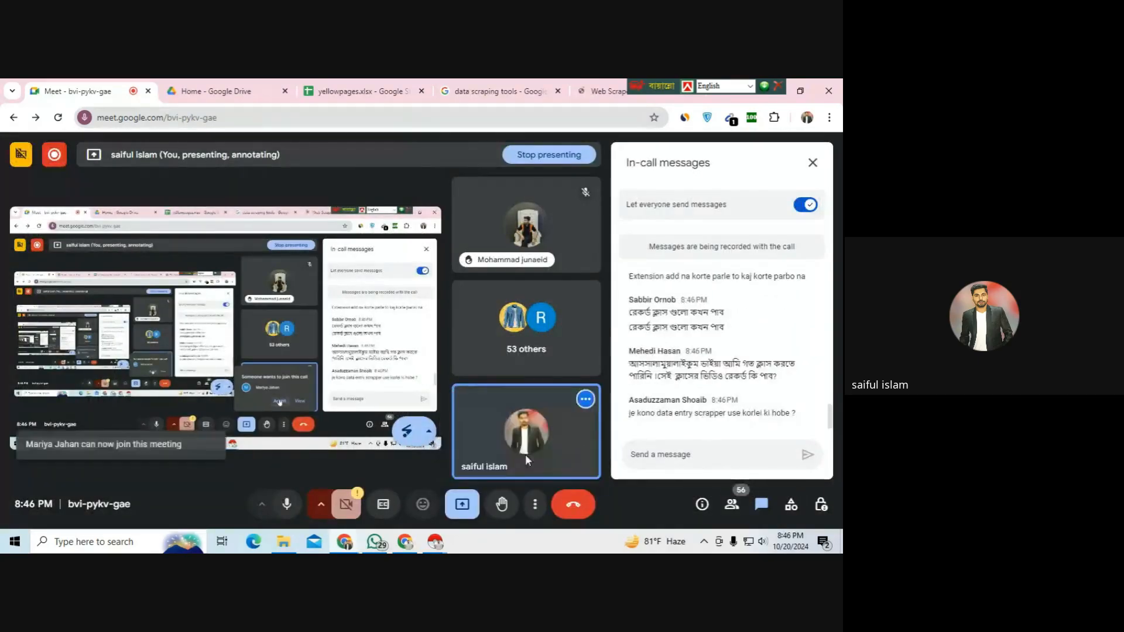
click(705, 448)
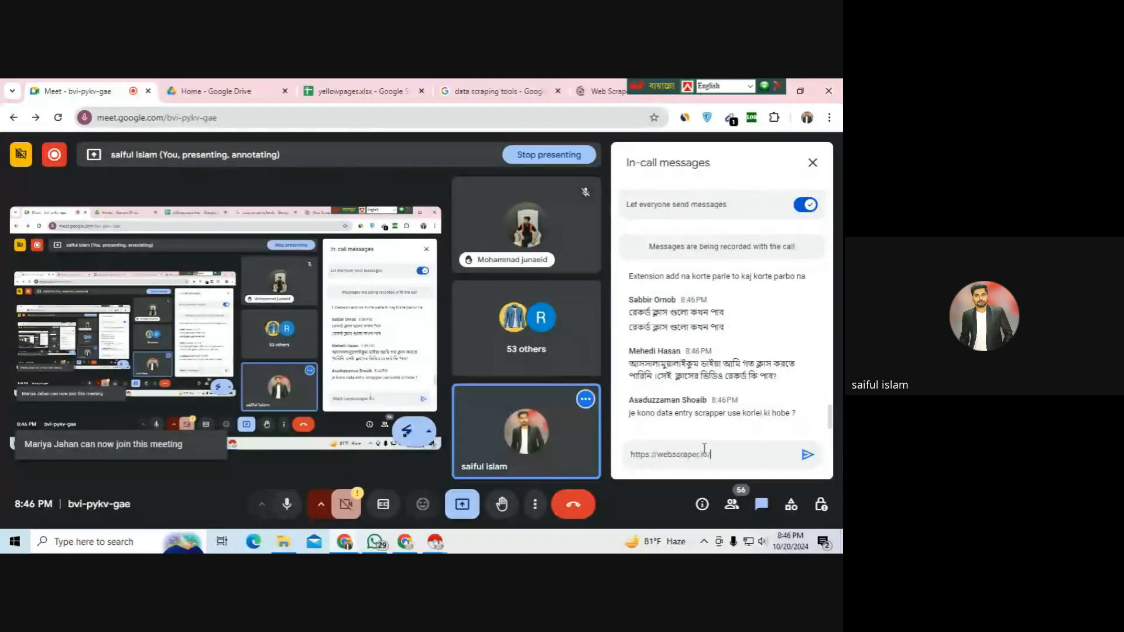
key(ctrl+v)
key(Return)
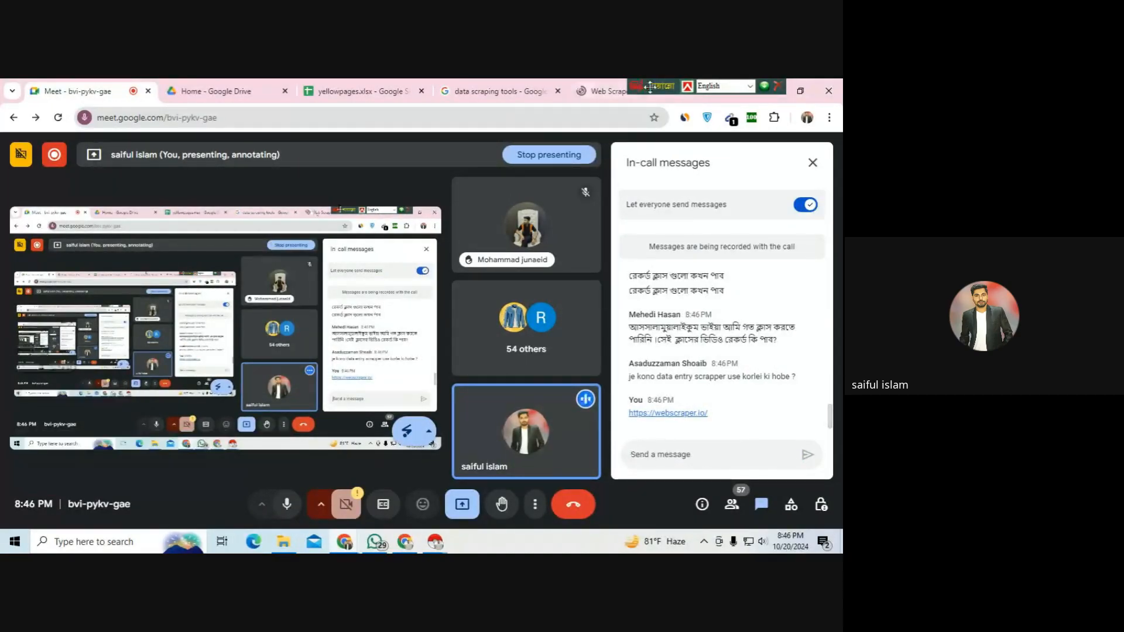
- Move the floating language bar off the covered browser tabs and close the Web Scraper tab and the Instant Data Scraper window
drag(650, 87, 507, 87)
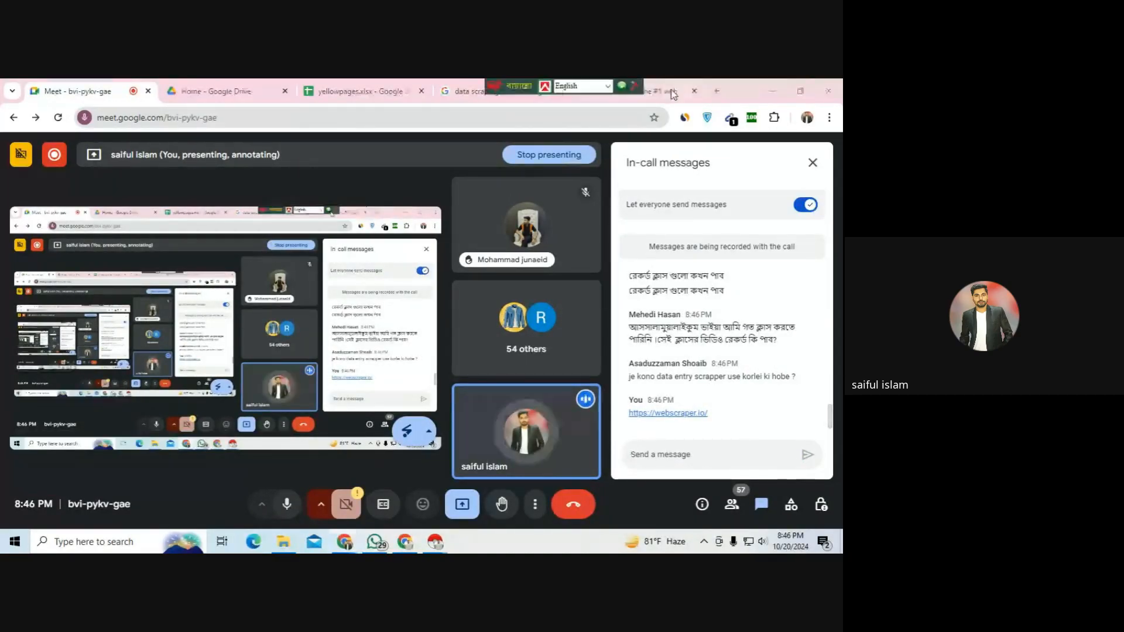
click(695, 92)
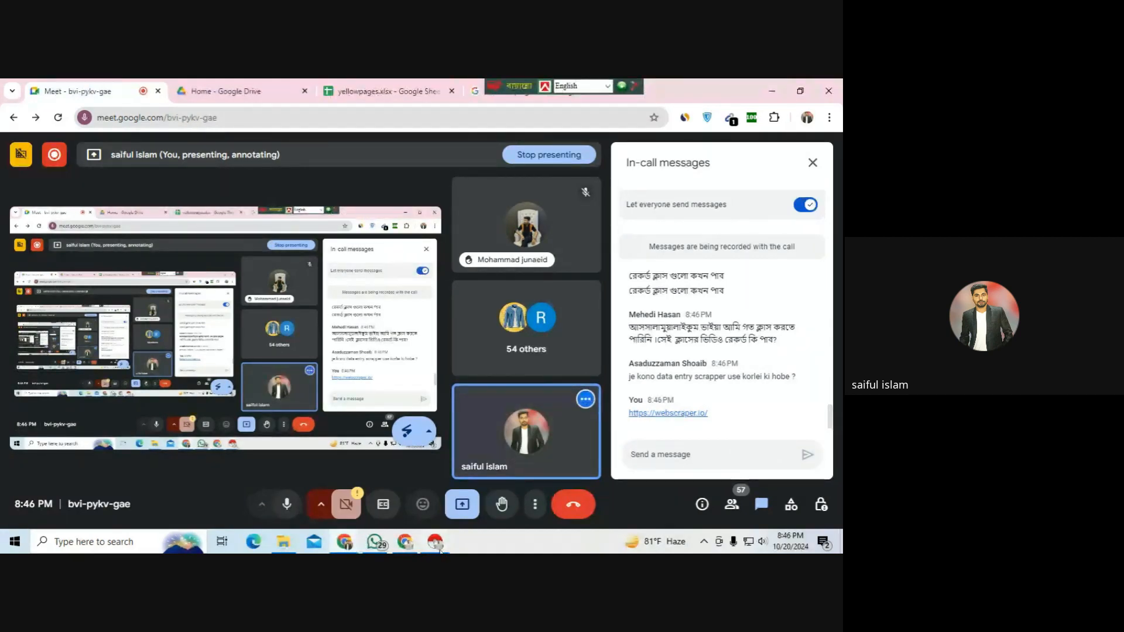
mouse_move(436, 544)
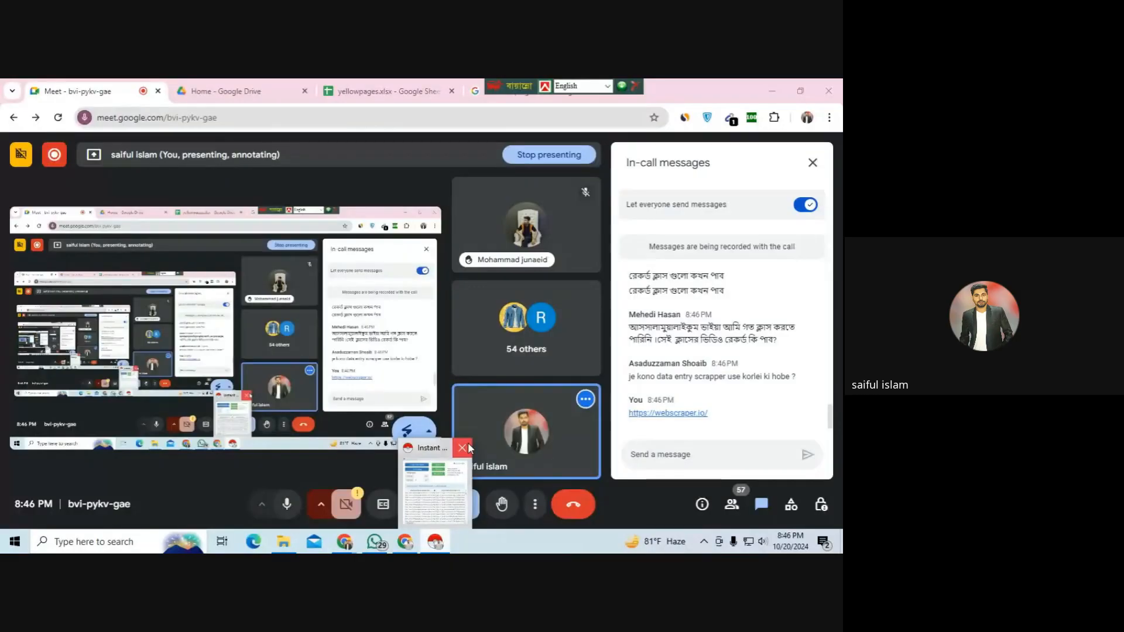
click(463, 448)
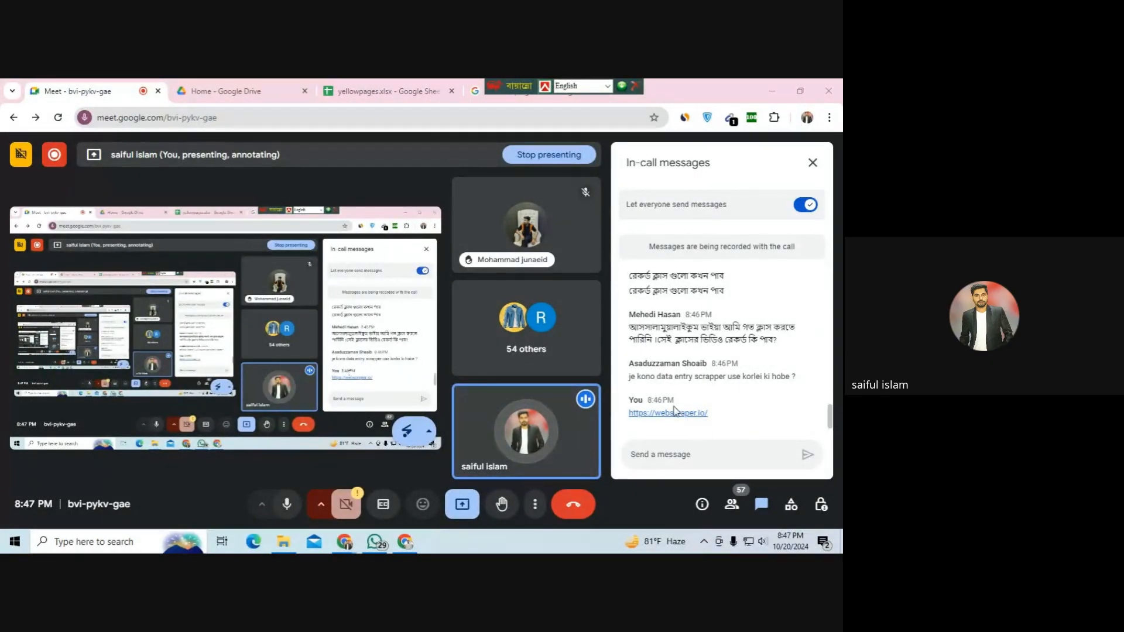
drag(520, 82, 316, 81)
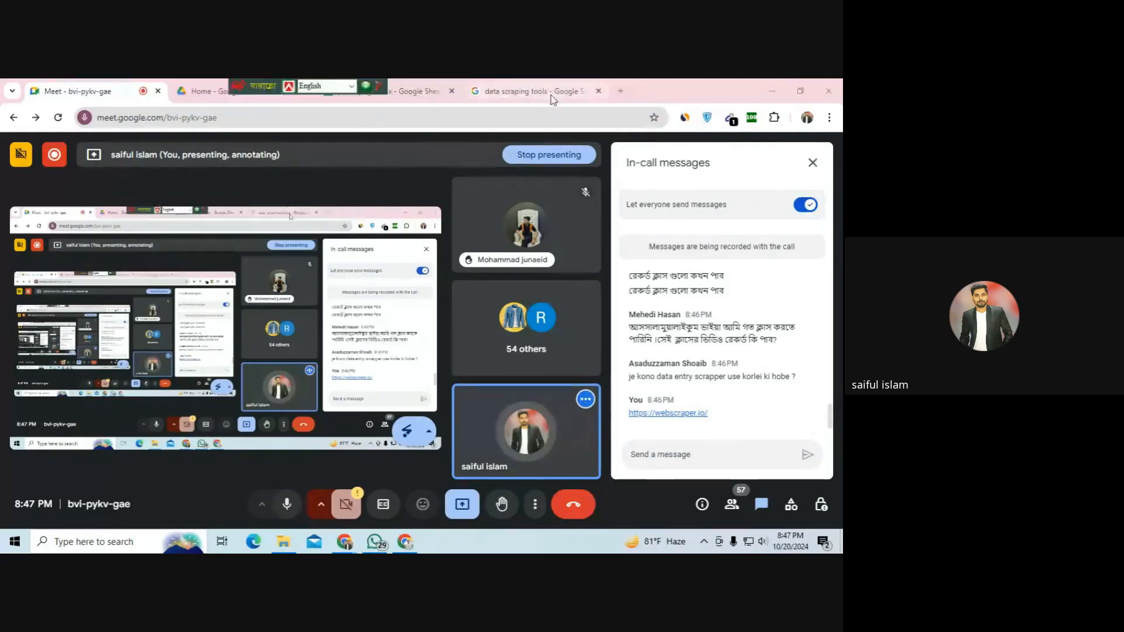
- Refine the Google search to "data scraping tools chrome extension"
click(553, 94)
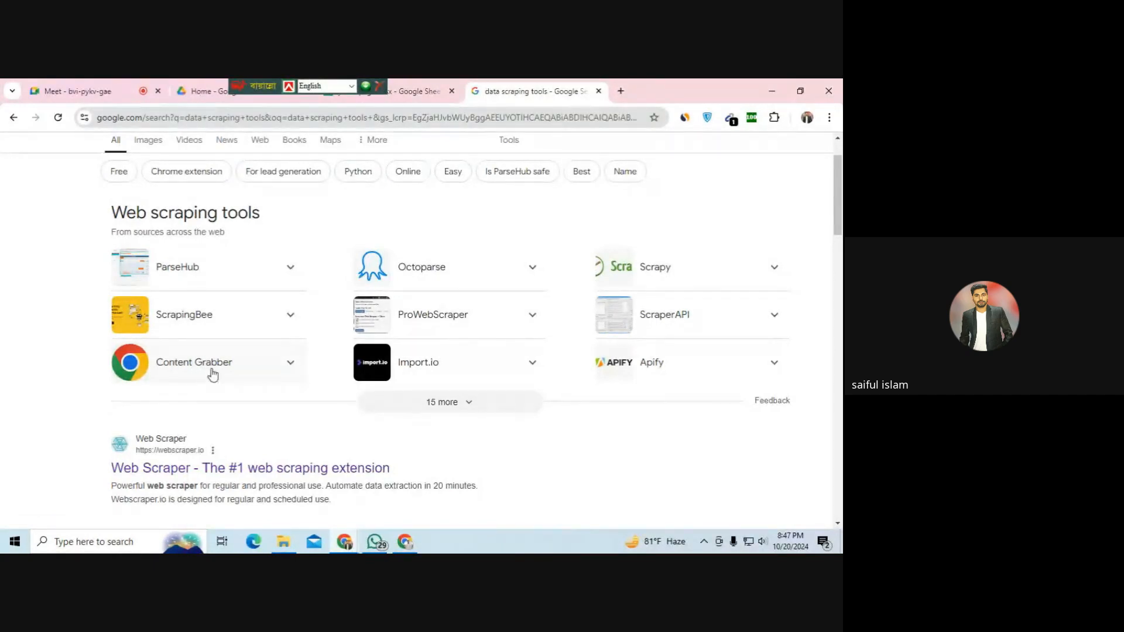
scroll(321, 287, up, 1)
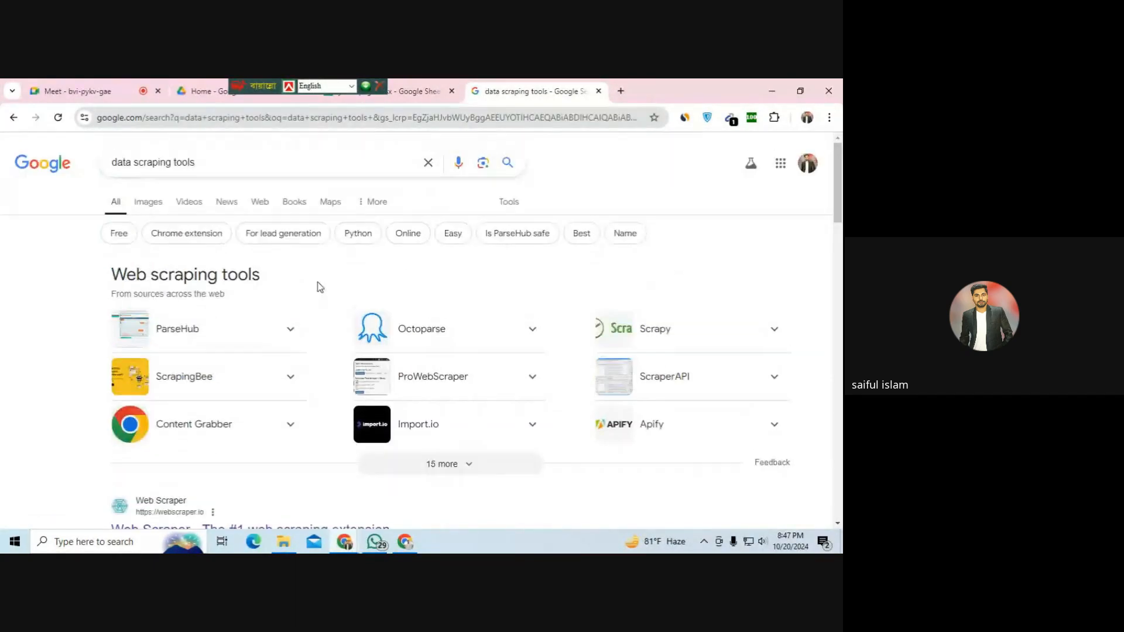
click(238, 162)
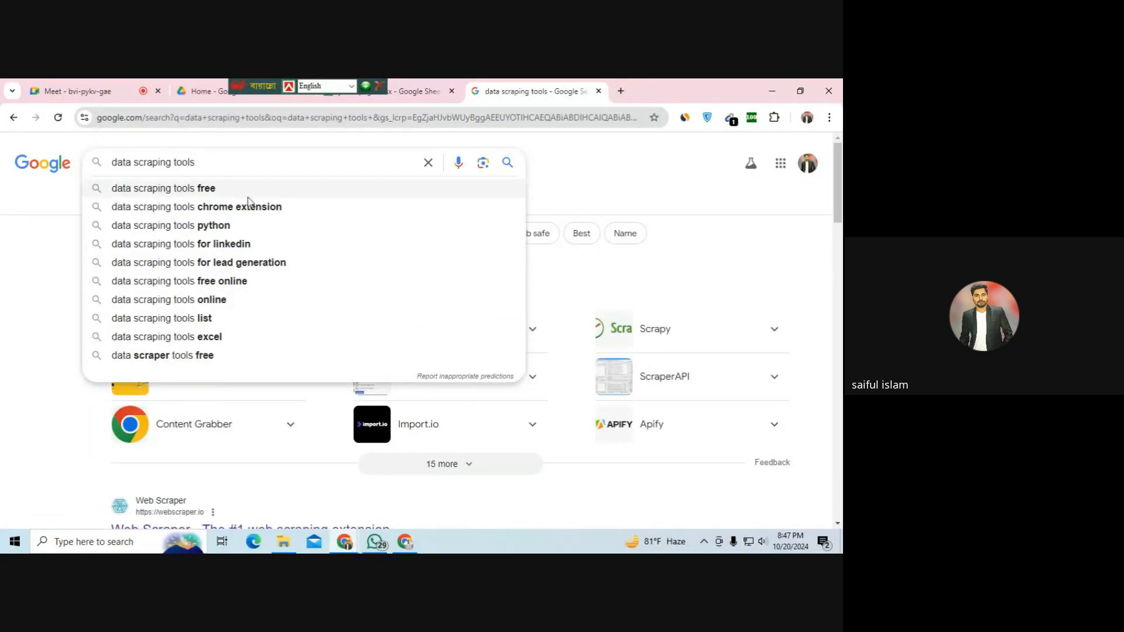
click(249, 206)
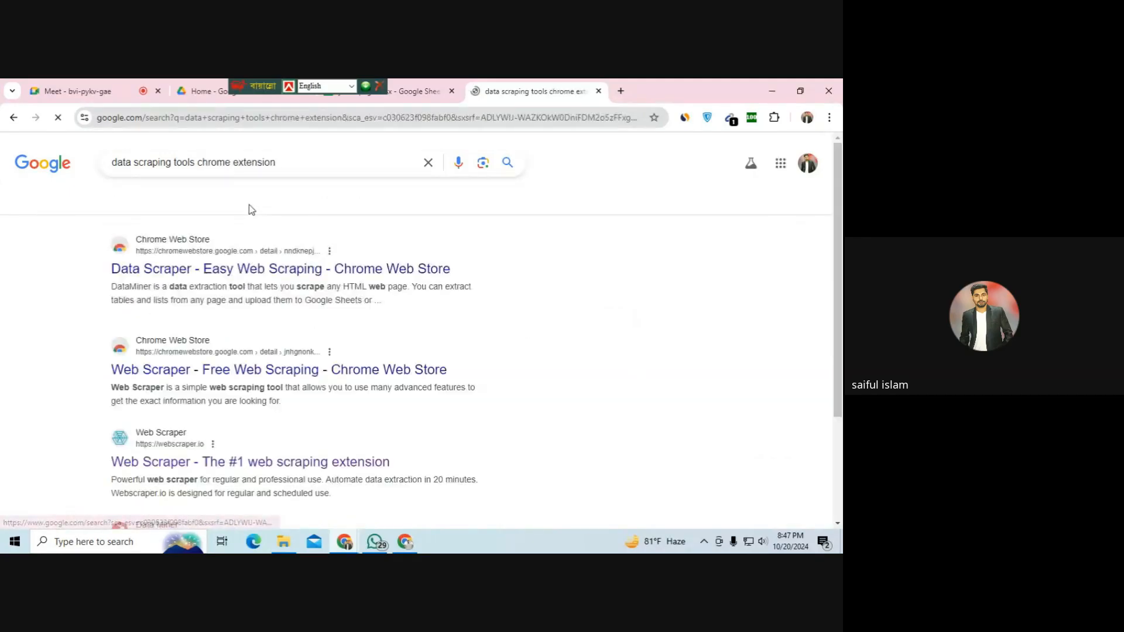
- Open the Data Scraper - Easy Web Scraping search result in a new tab and view its Chrome Web Store page
right_click(226, 277)
click(254, 289)
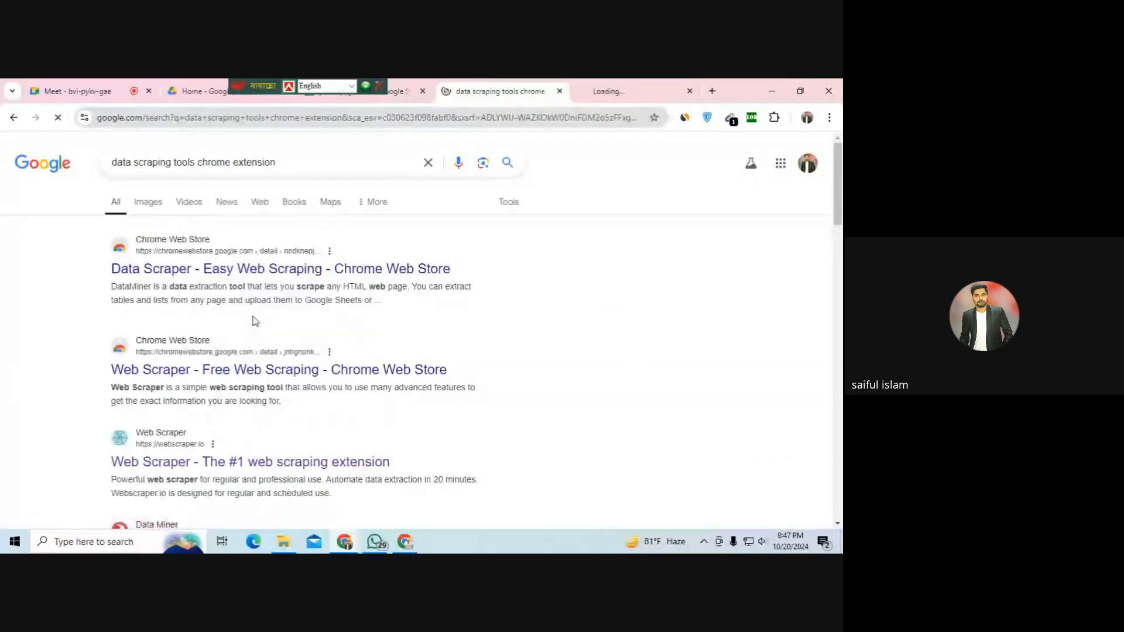
scroll(202, 366, down, 1)
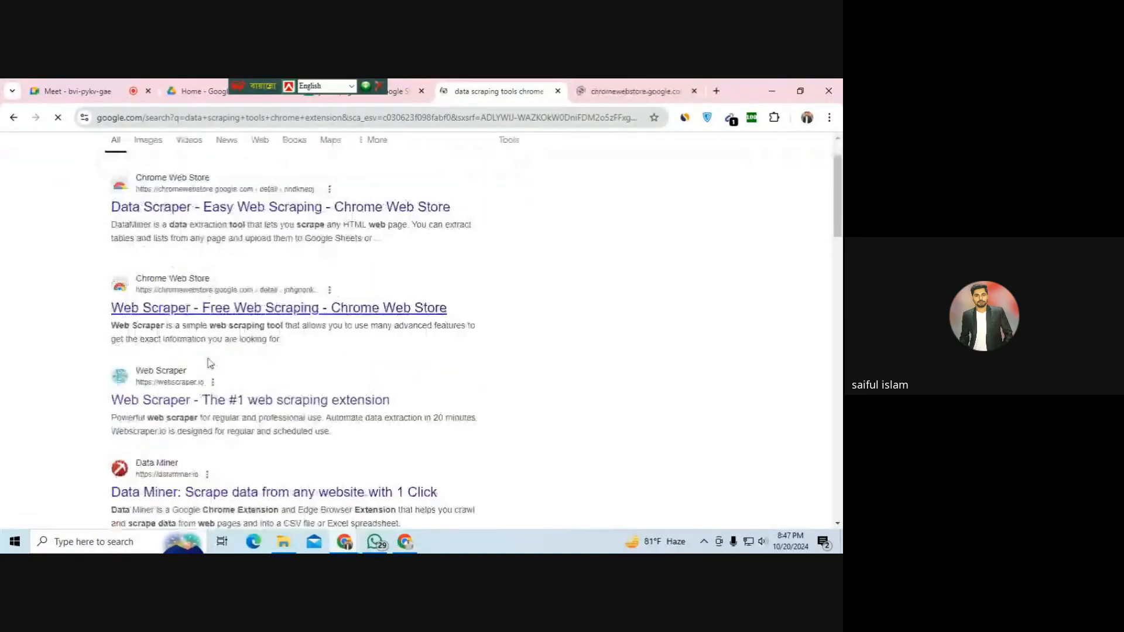
right_click(246, 312)
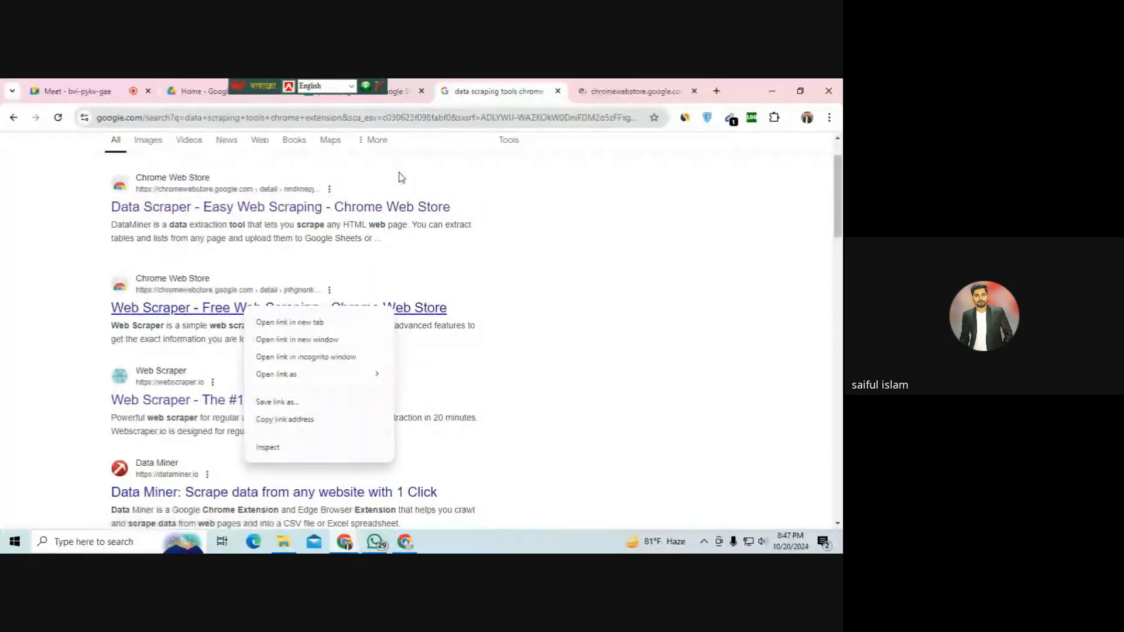
click(586, 91)
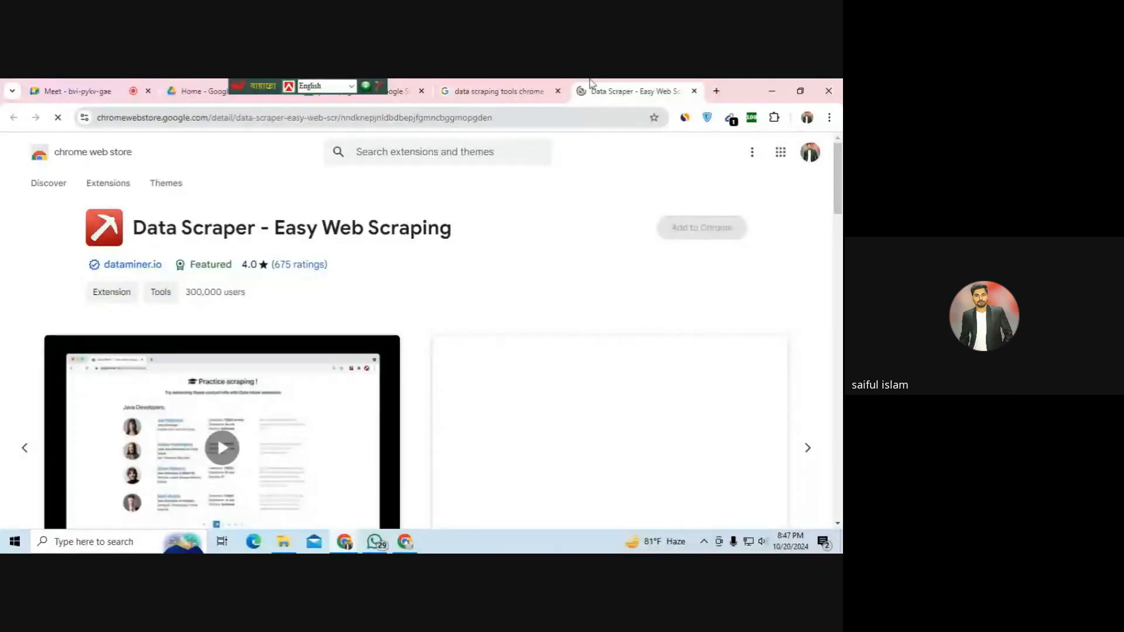
- Open the Web Scraper - Free Web Scraping page from the search results, select its address, and close the scraping tool tabs
click(507, 85)
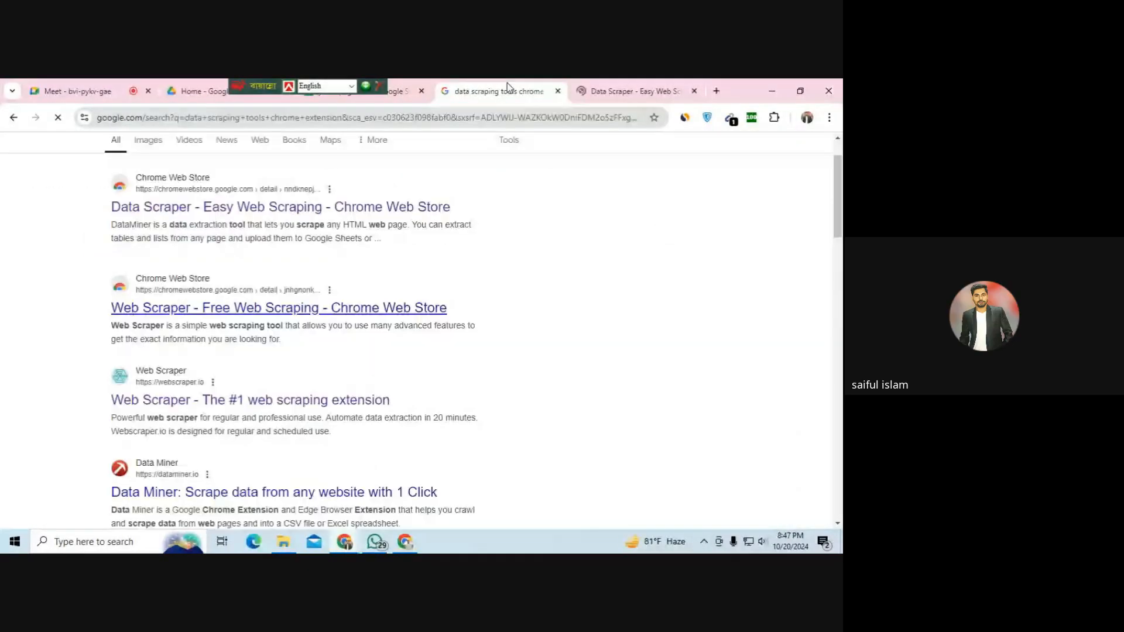
click(154, 340)
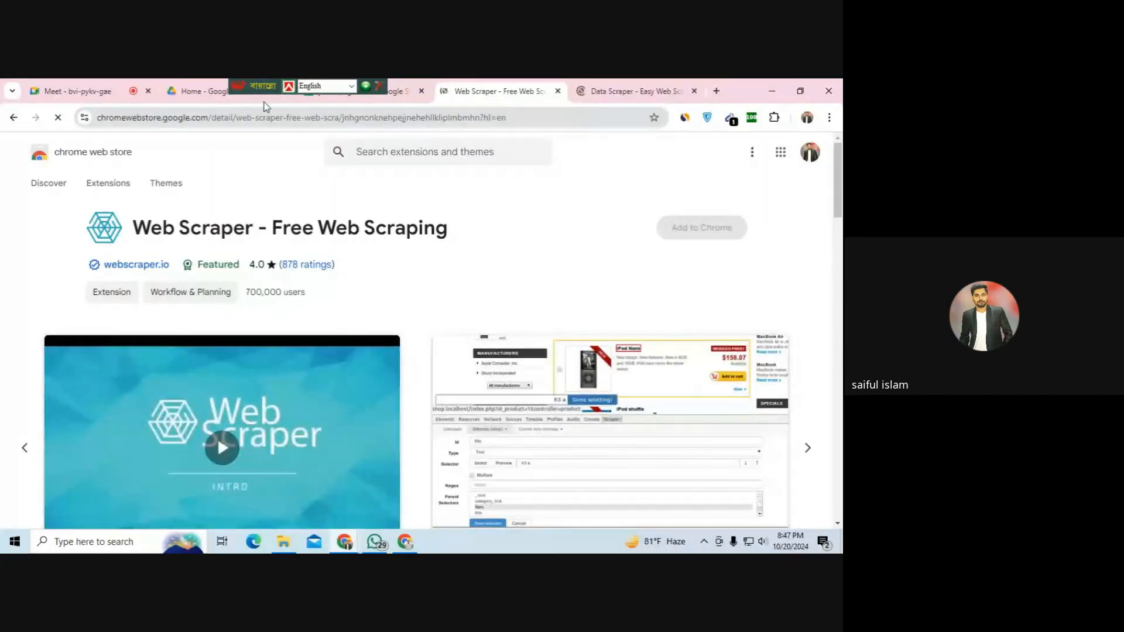
click(294, 119)
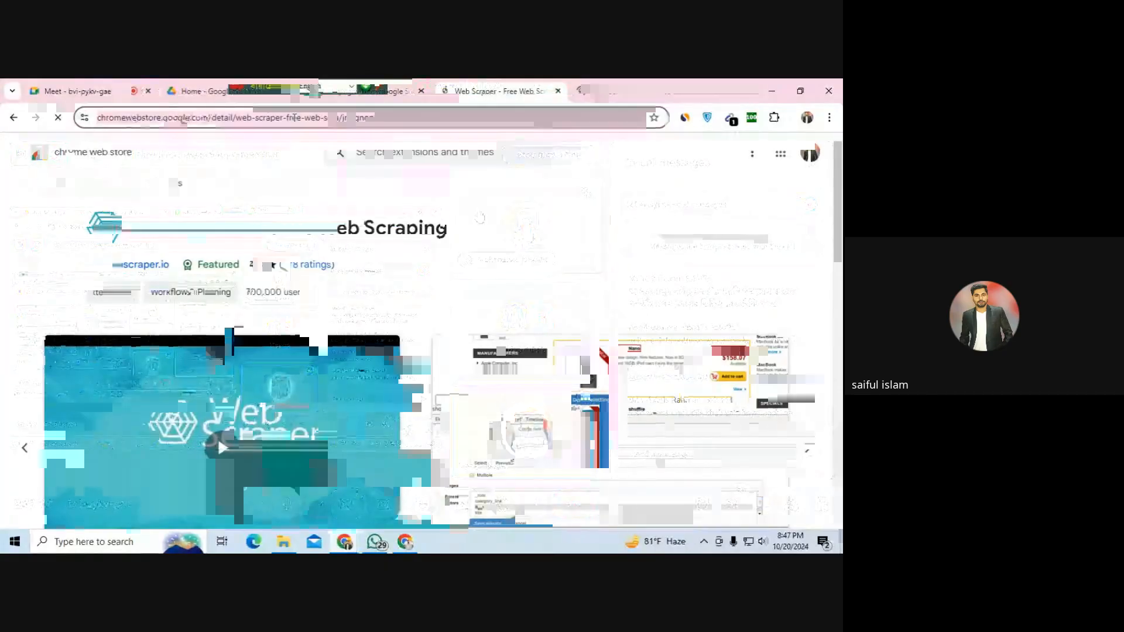
middle_click(472, 89)
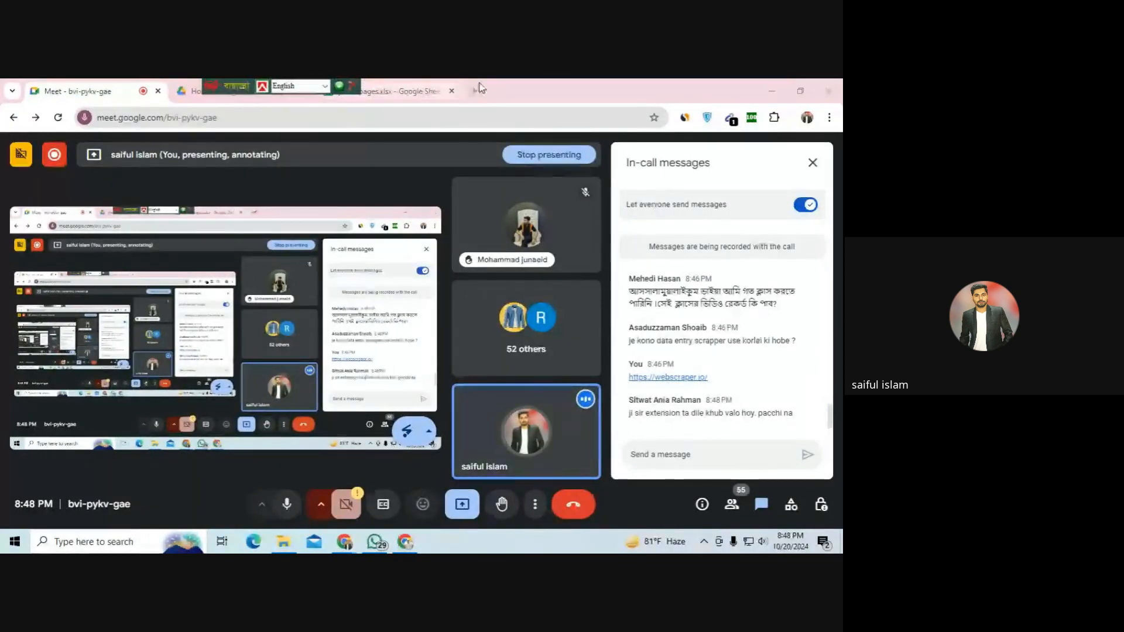
- Search Google for "instant data scraper extension download" in a new browser tab
click(472, 88)
text(in)
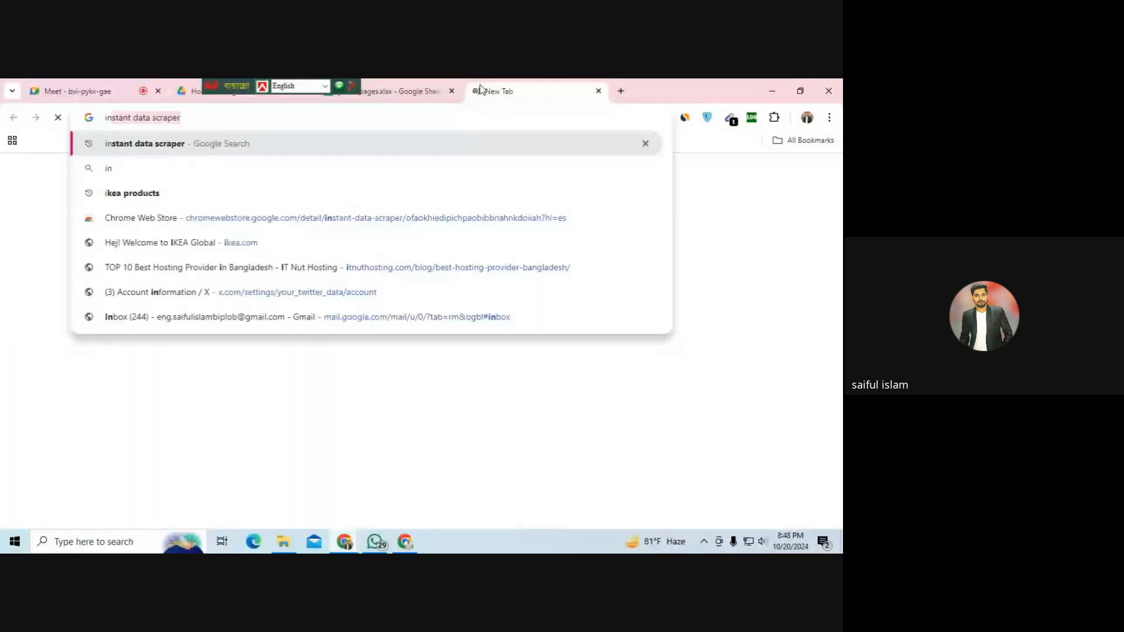
text(sta)
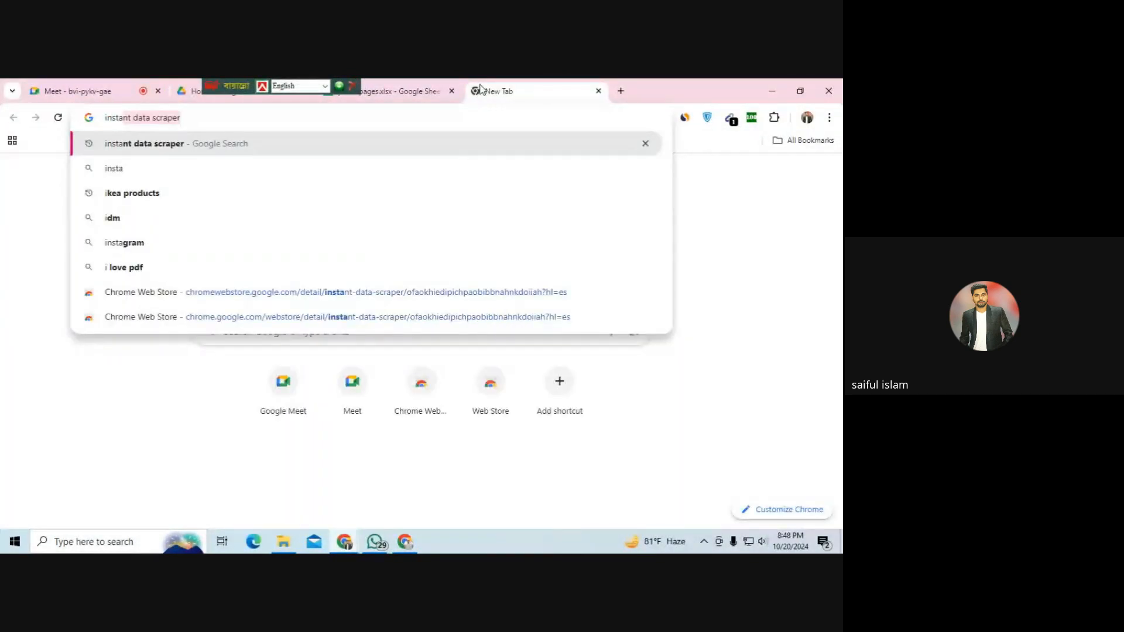
key(Right)
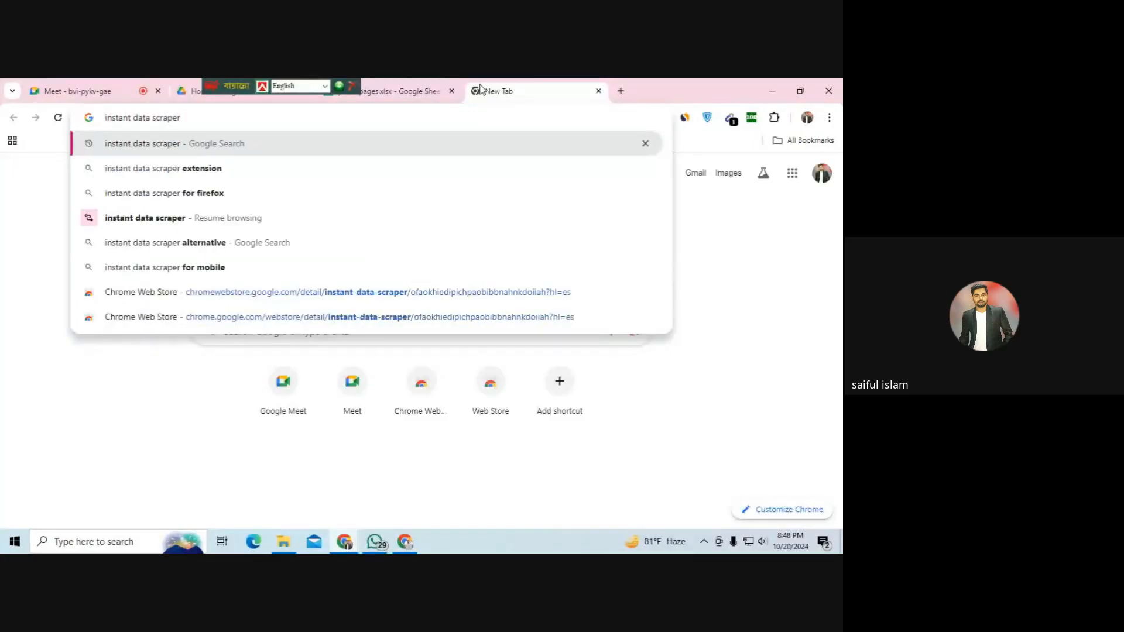
text(extension )
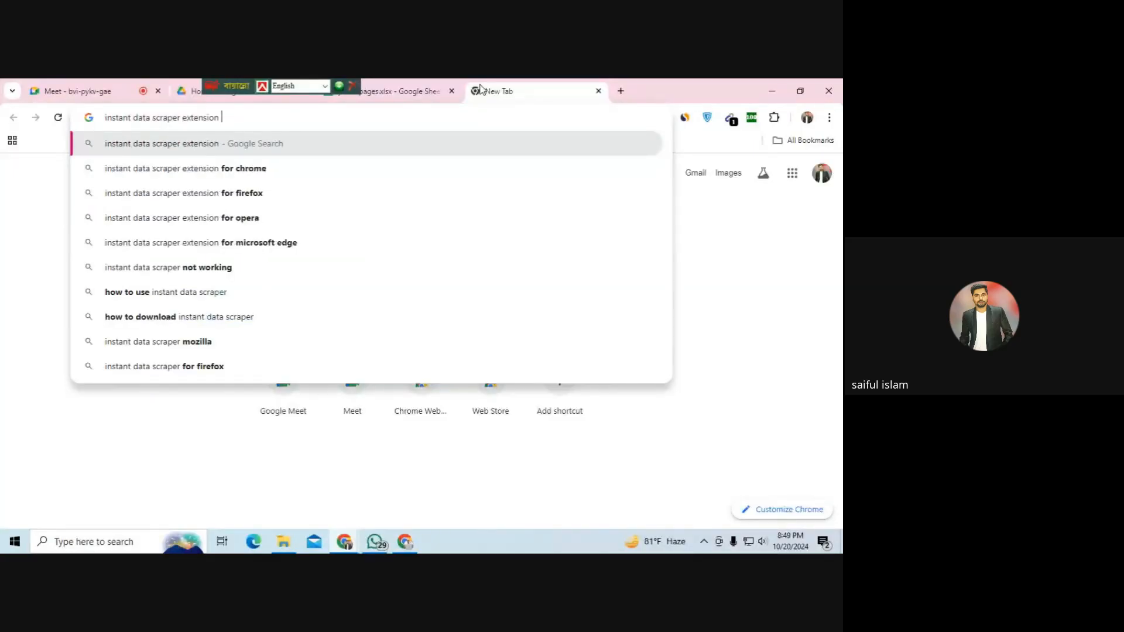
text(do)
key(Return)
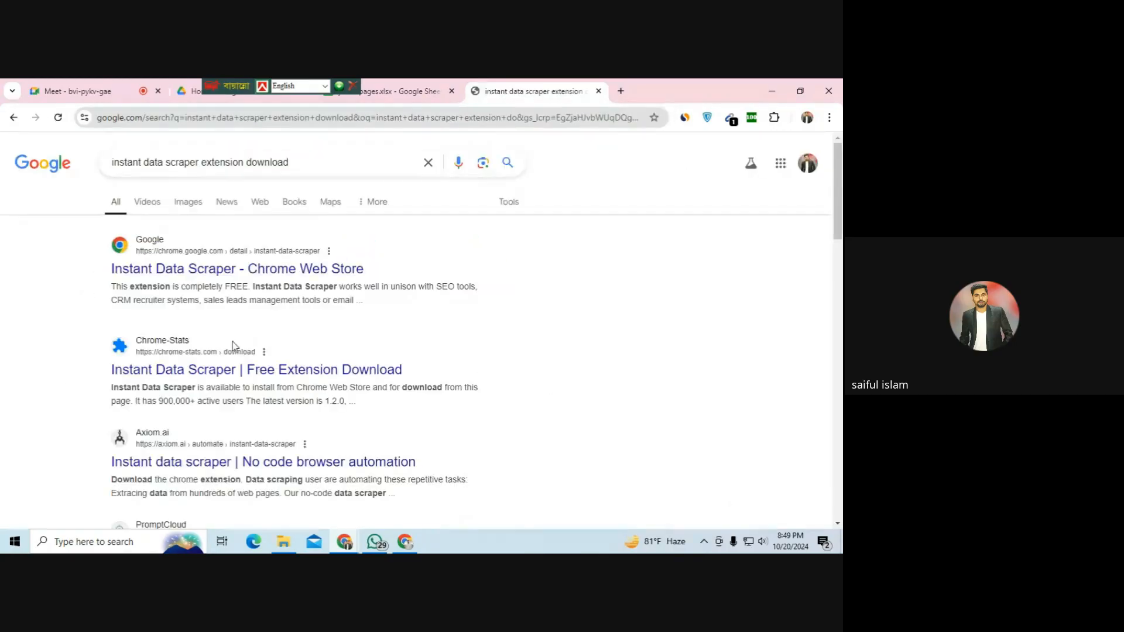
- Open the Instant Data Scraper store result and PromptCloud's Top 10 article in new tabs, and check the store page
right_click(267, 287)
click(293, 291)
scroll(285, 299, down, 1)
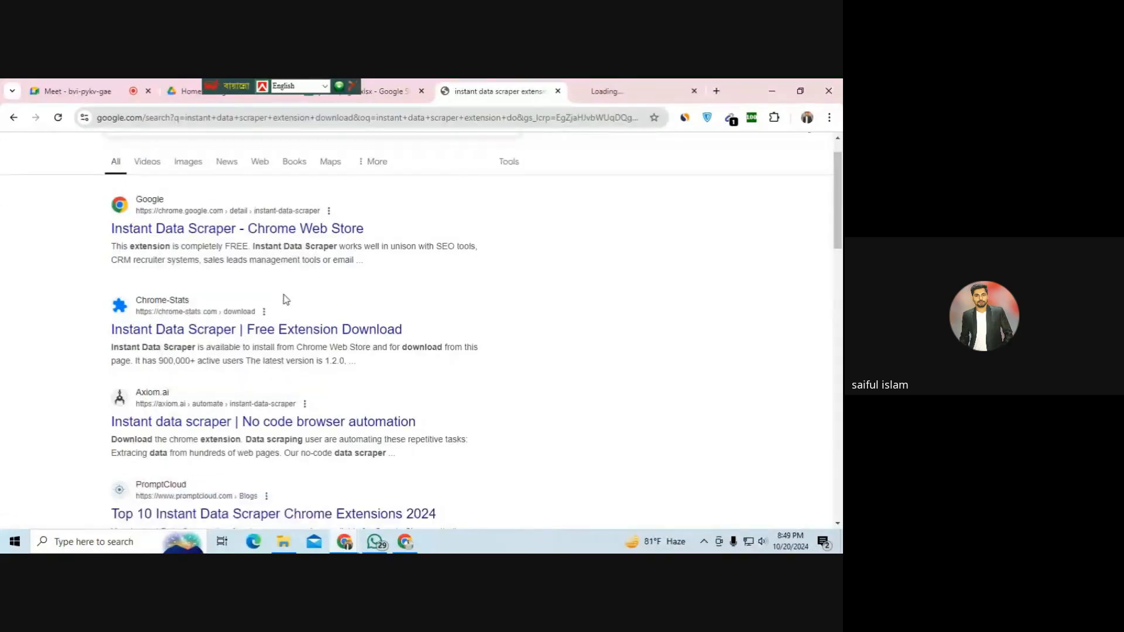
scroll(285, 299, down, 4)
right_click(221, 307)
click(252, 321)
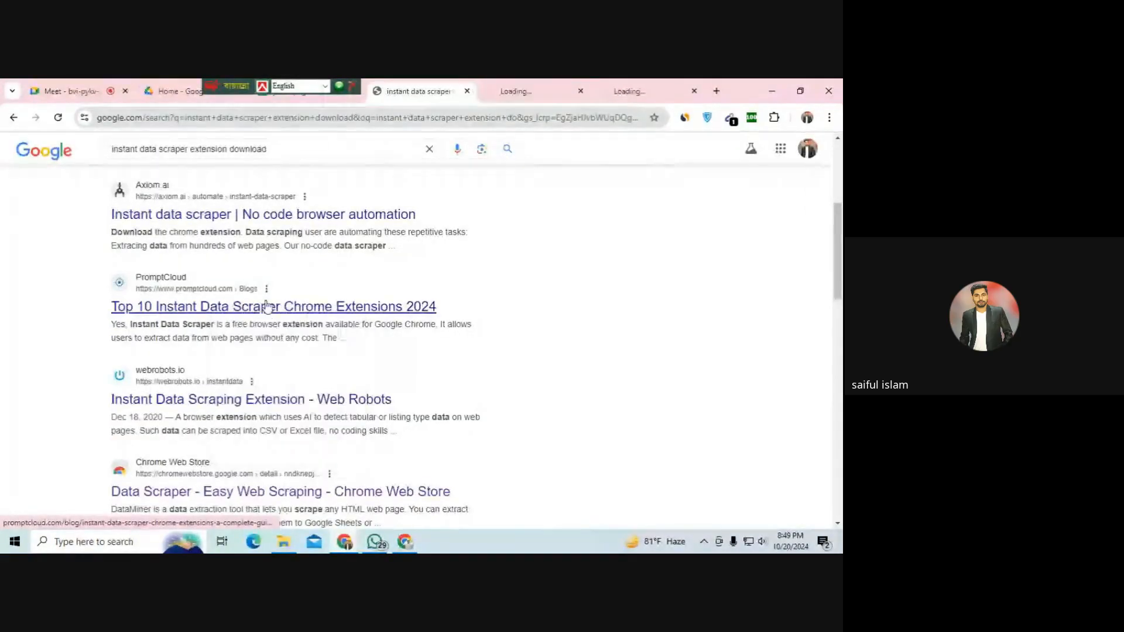
click(518, 91)
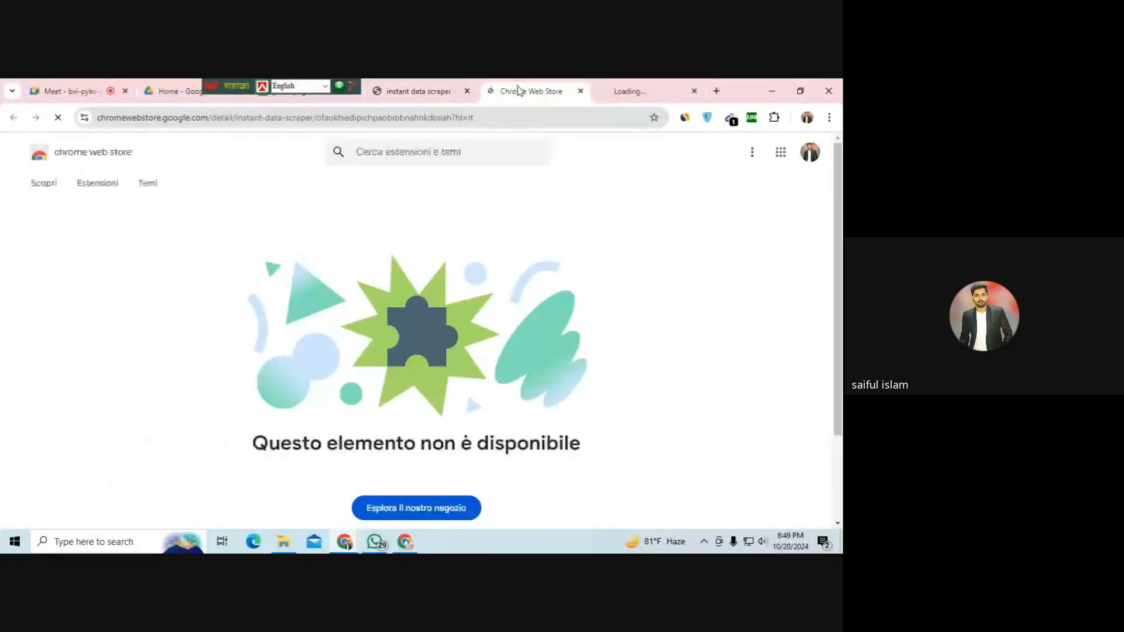
scroll(486, 311, down, 3)
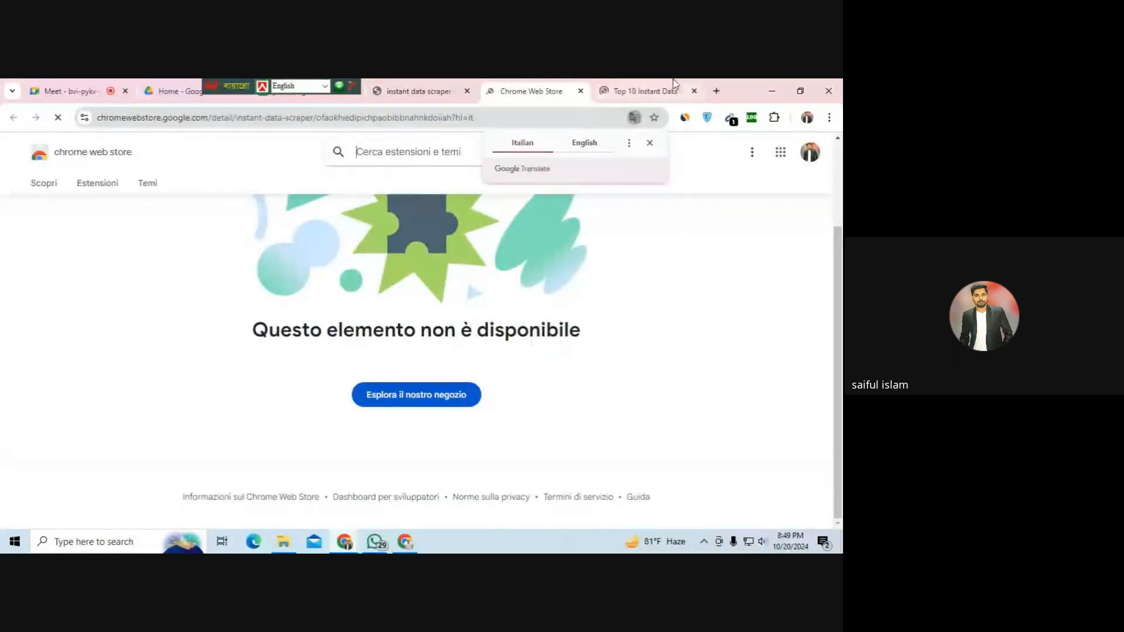
- Read through PromptCloud's Instant Data Scraper guide, including its top 10 picks and the extension's functions
click(674, 85)
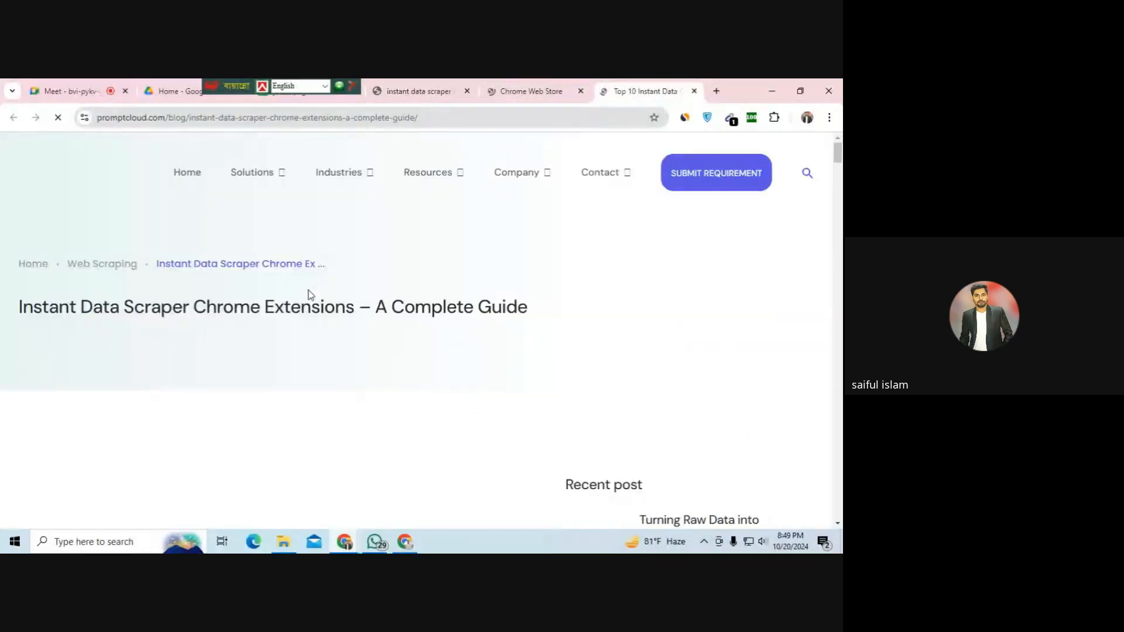
scroll(310, 294, down, 10)
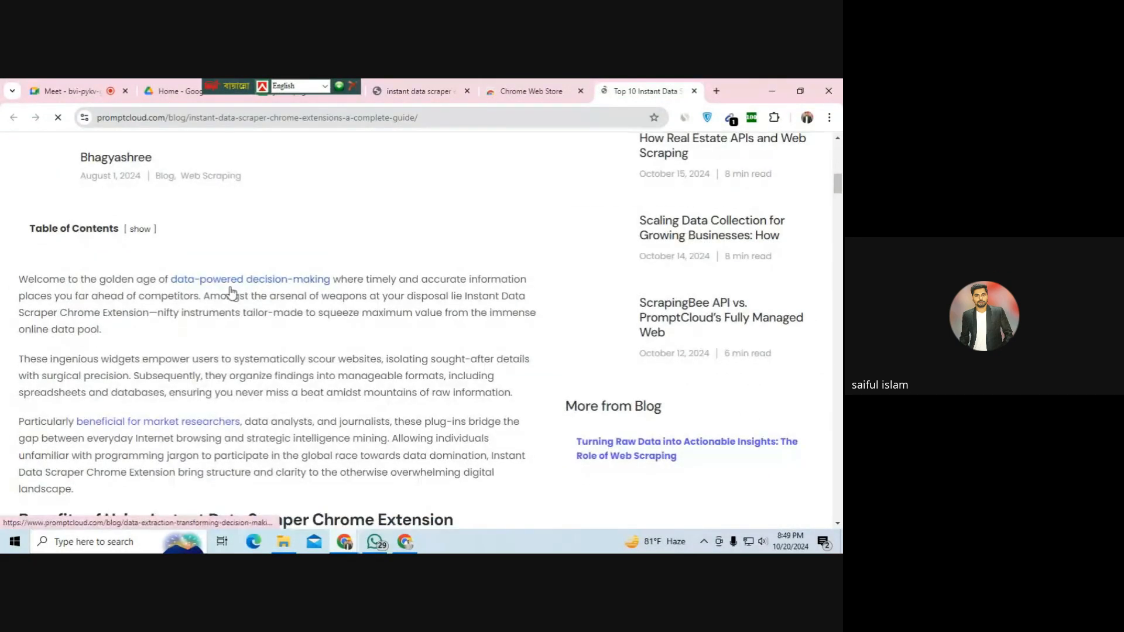
scroll(240, 297, down, 10)
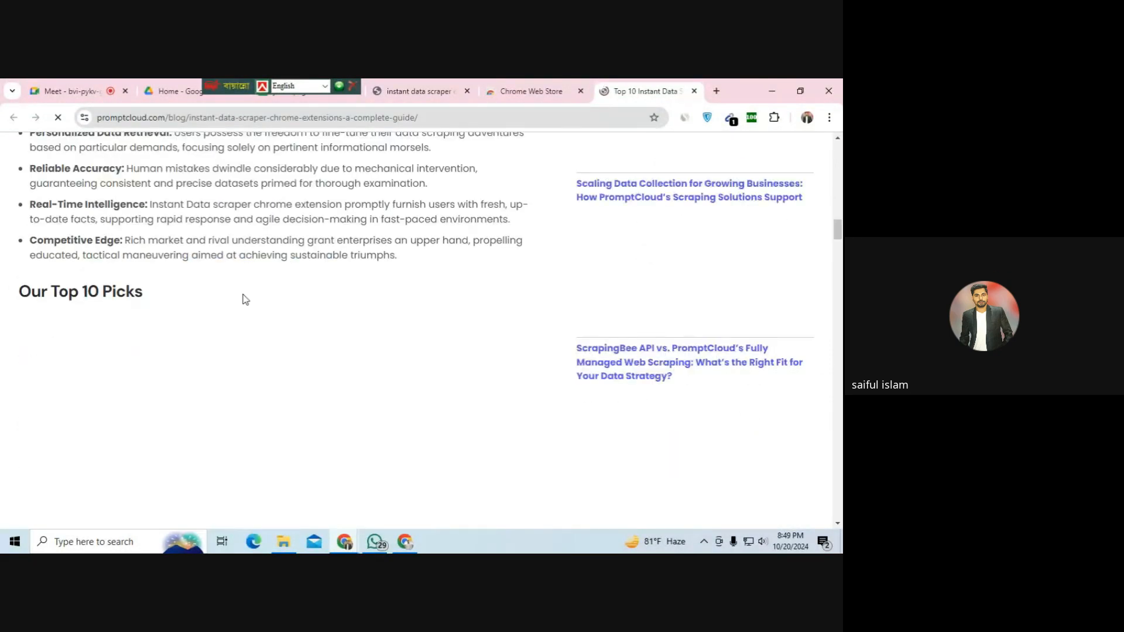
scroll(246, 299, down, 10)
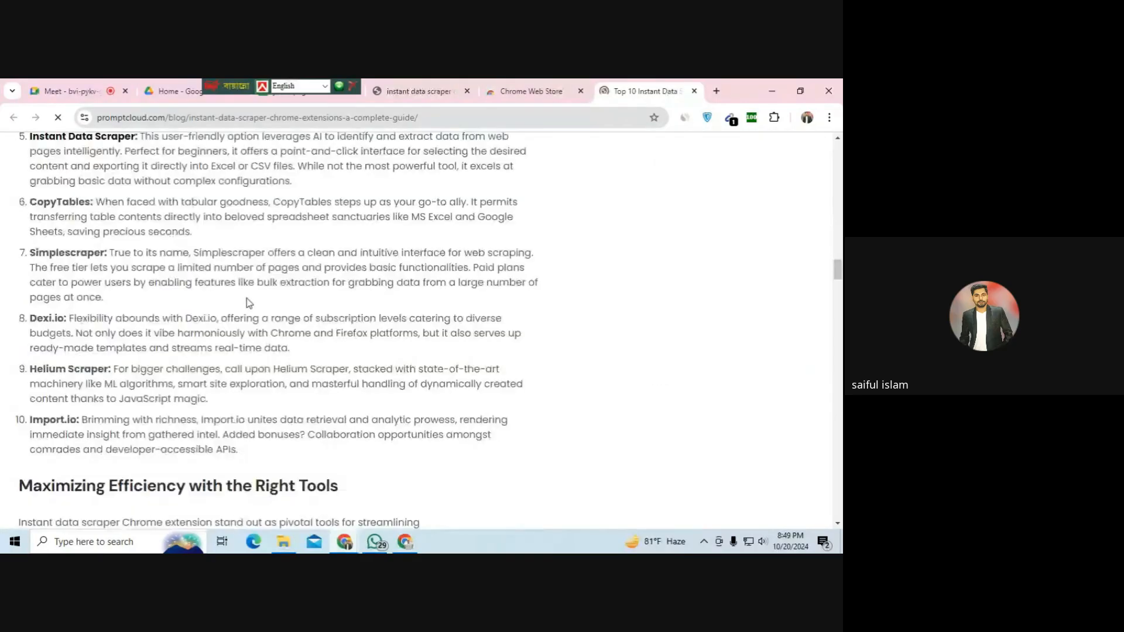
scroll(249, 303, down, 10)
scroll(252, 300, down, 5)
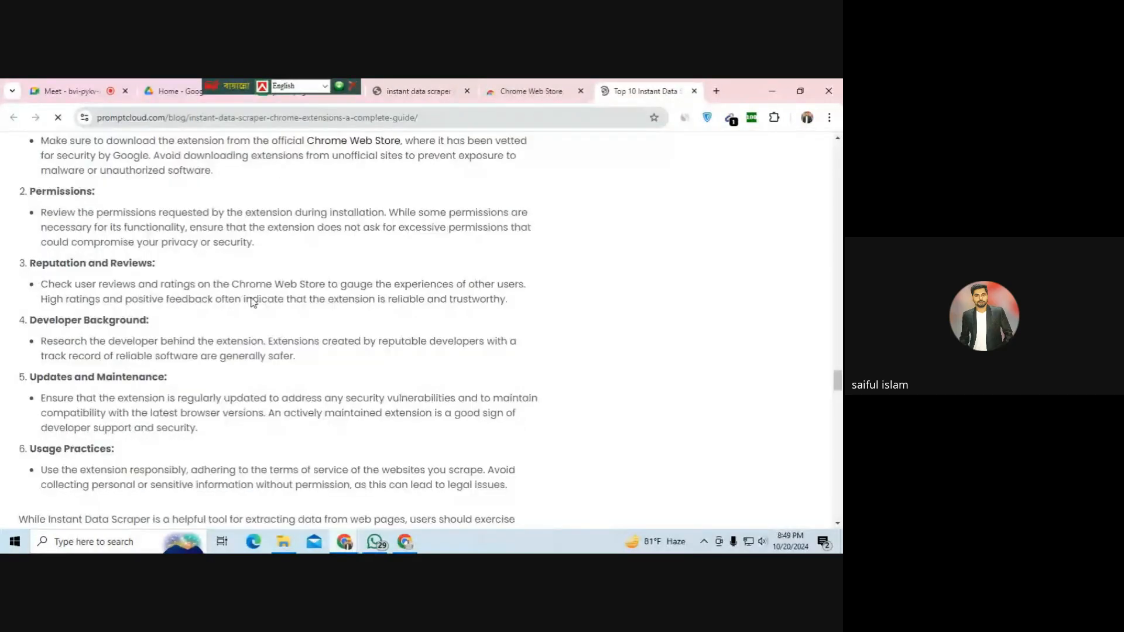
scroll(252, 298, up, 8)
scroll(253, 298, down, 15)
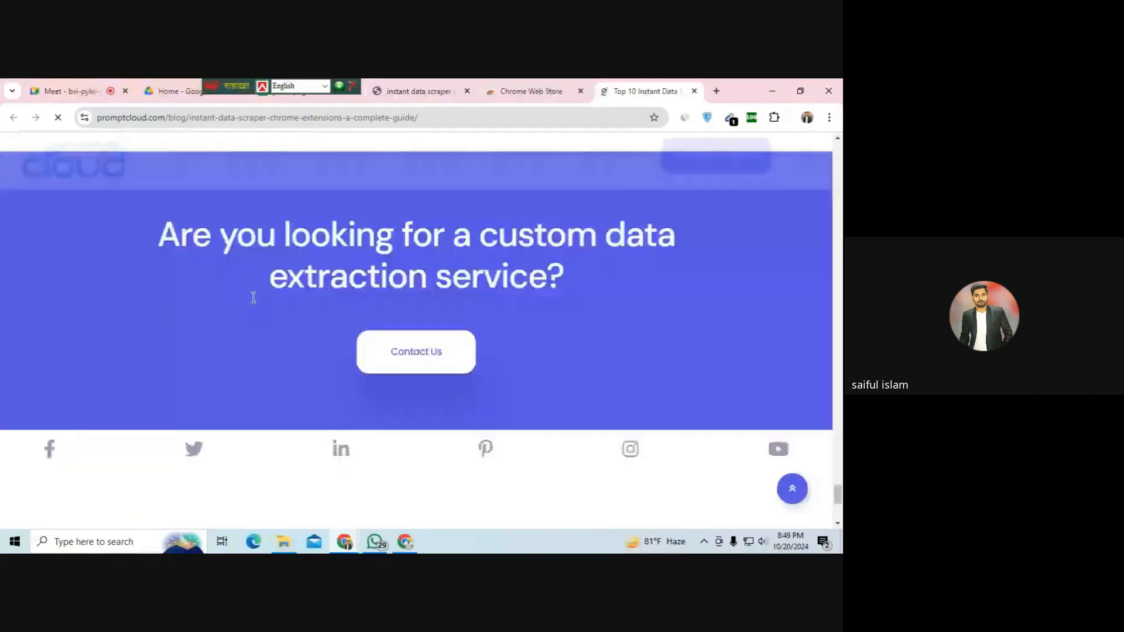
scroll(254, 300, up, 5)
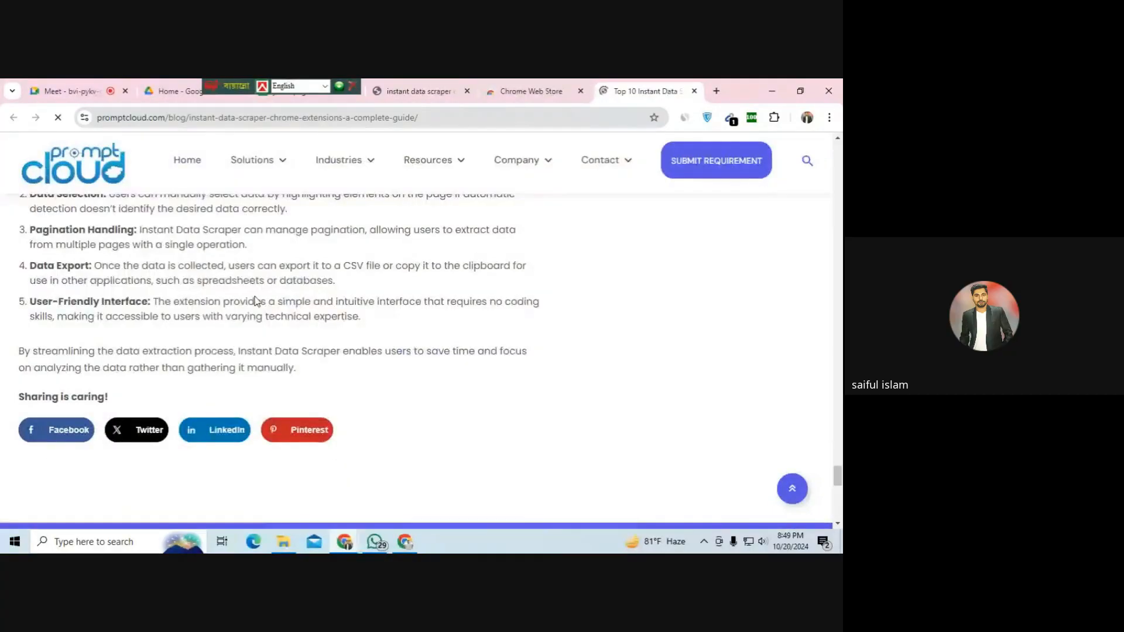
scroll(255, 301, up, 5)
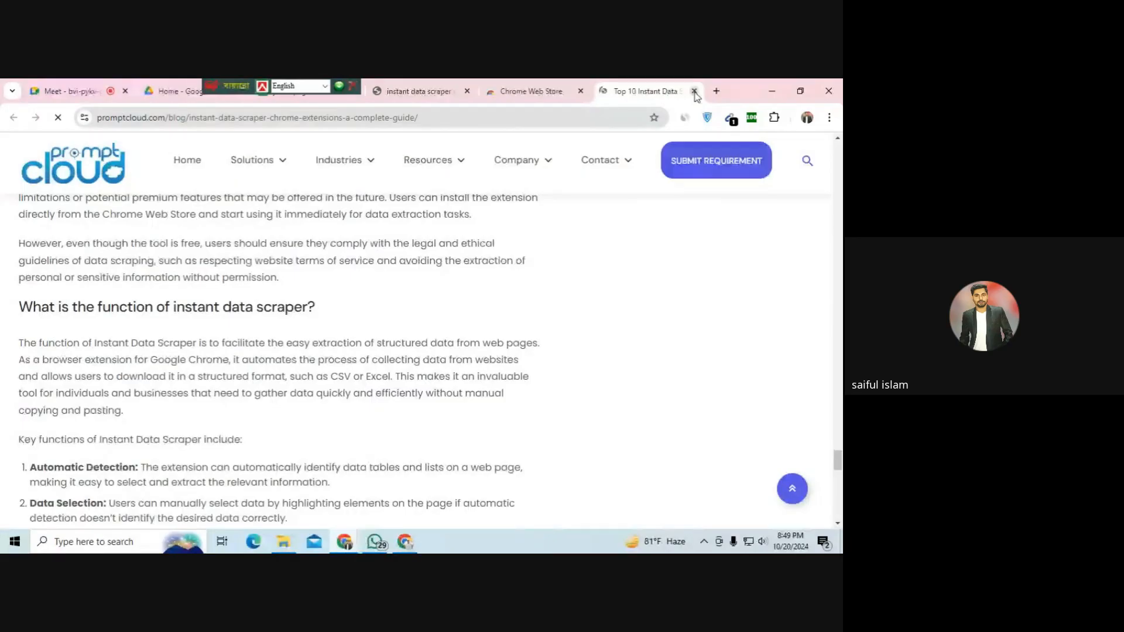
- Close the PromptCloud article tab and the Chrome Web Store tab
click(695, 92)
scroll(472, 318, up, 2)
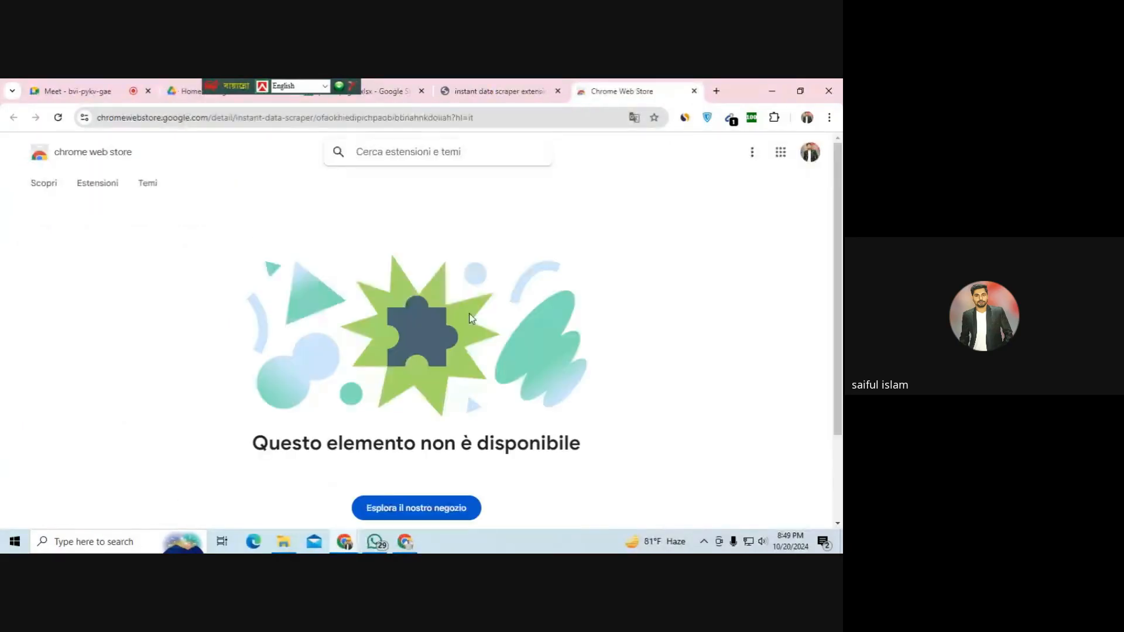
click(696, 91)
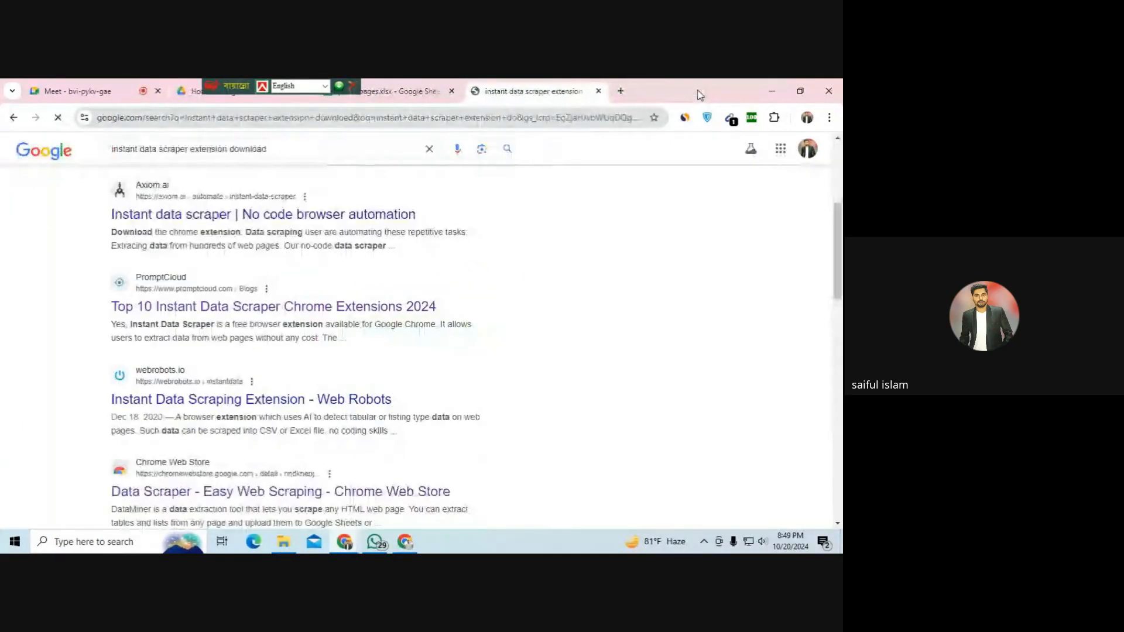
- Return to the Meet call, close the Google search and spreadsheet tabs, and admit the waiting participant
click(88, 91)
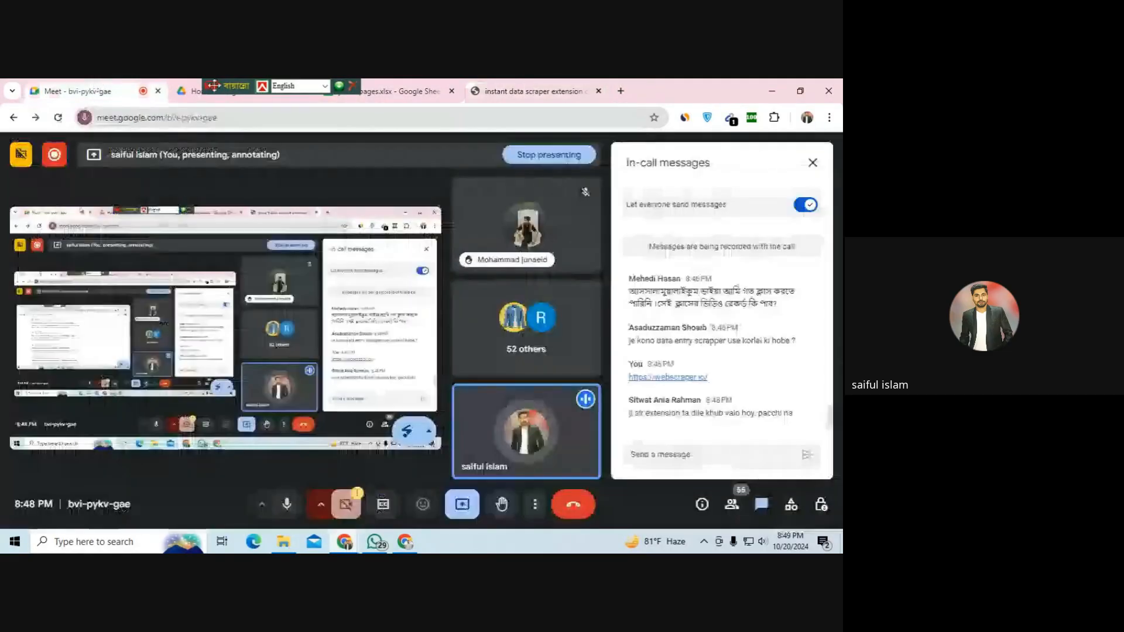
click(598, 91)
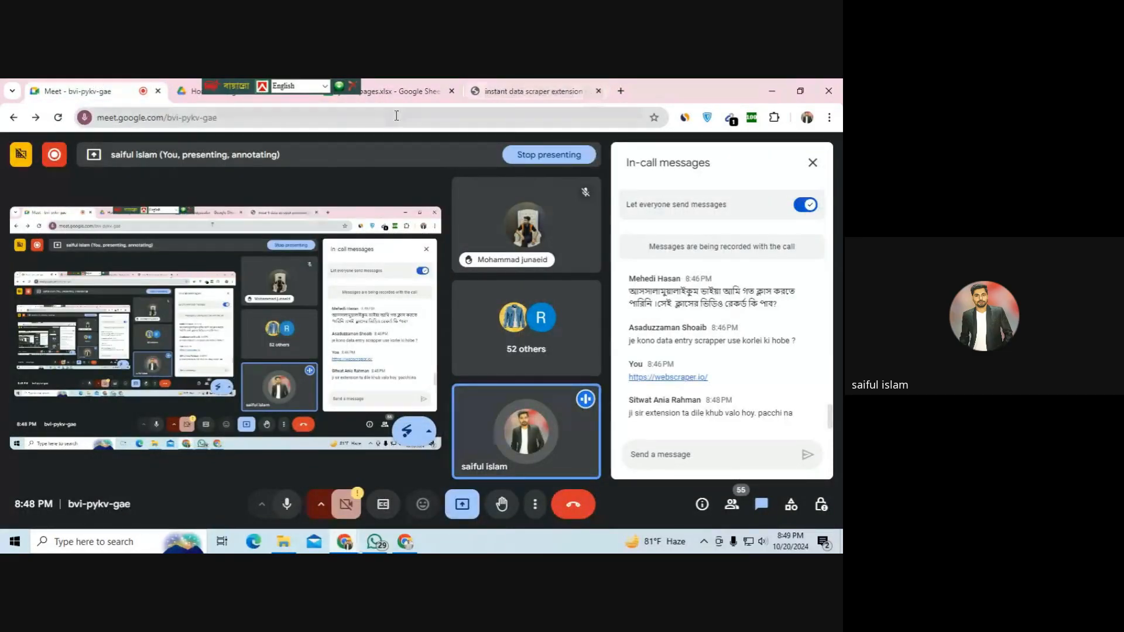
click(452, 90)
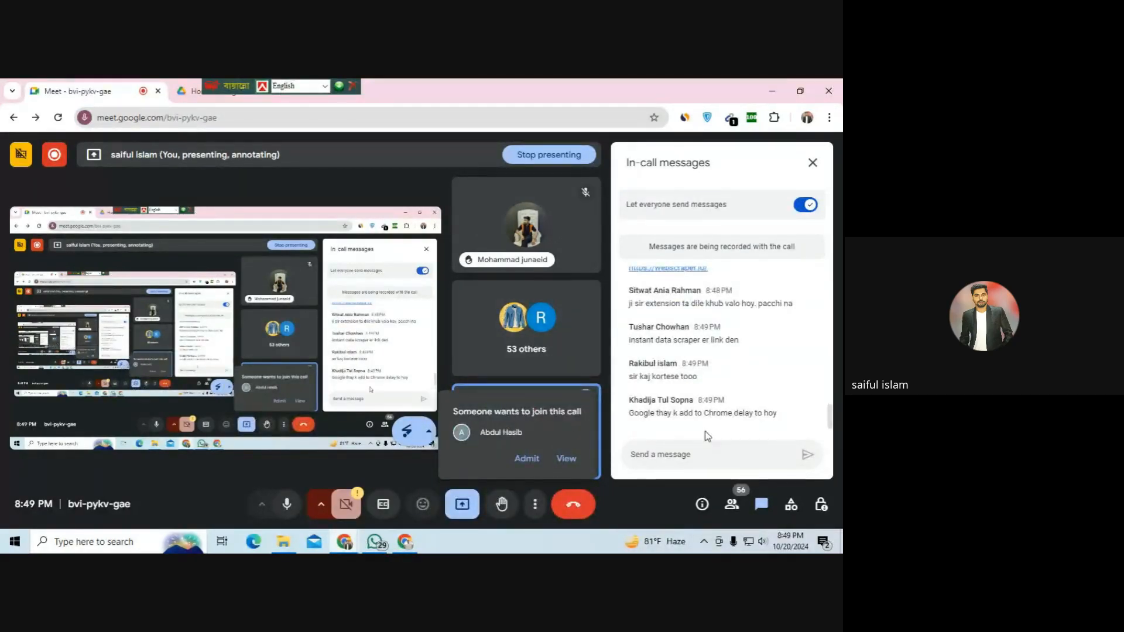
click(528, 459)
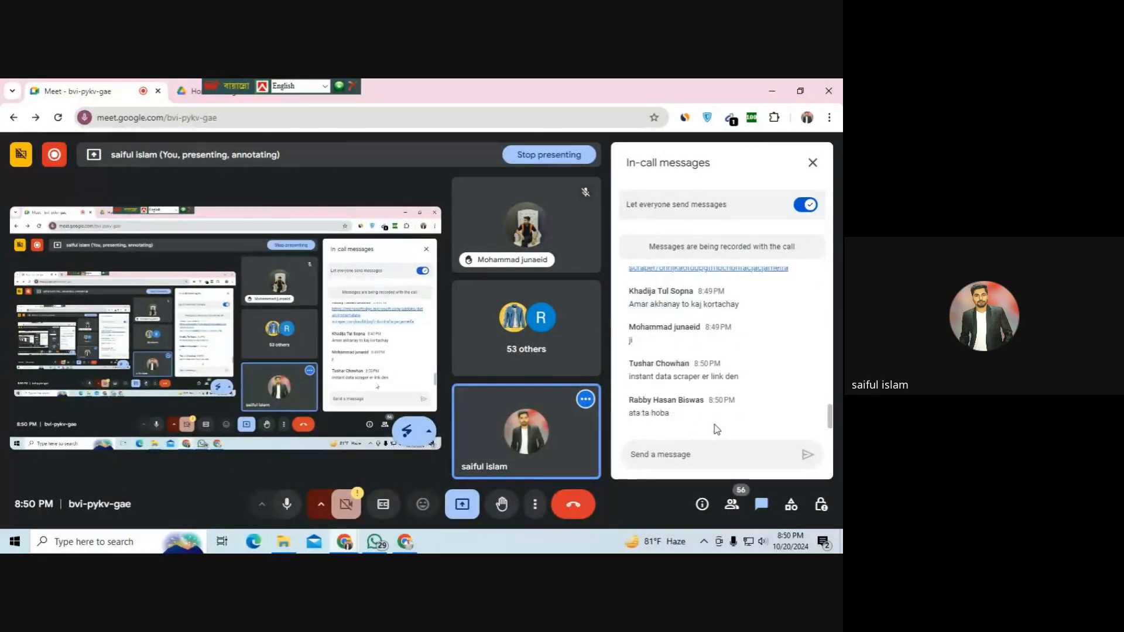
- Pin the Microsoft Edge Add-ons link for Instant Data Scraper in the in-call messages
scroll(697, 380, up, 3)
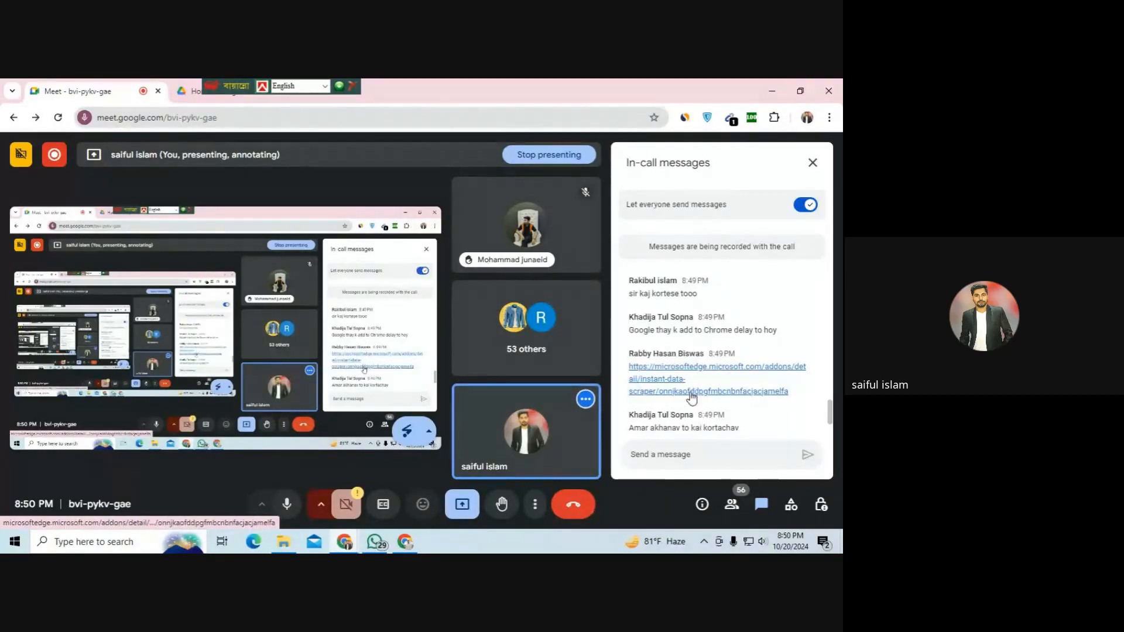
scroll(692, 403, down, 3)
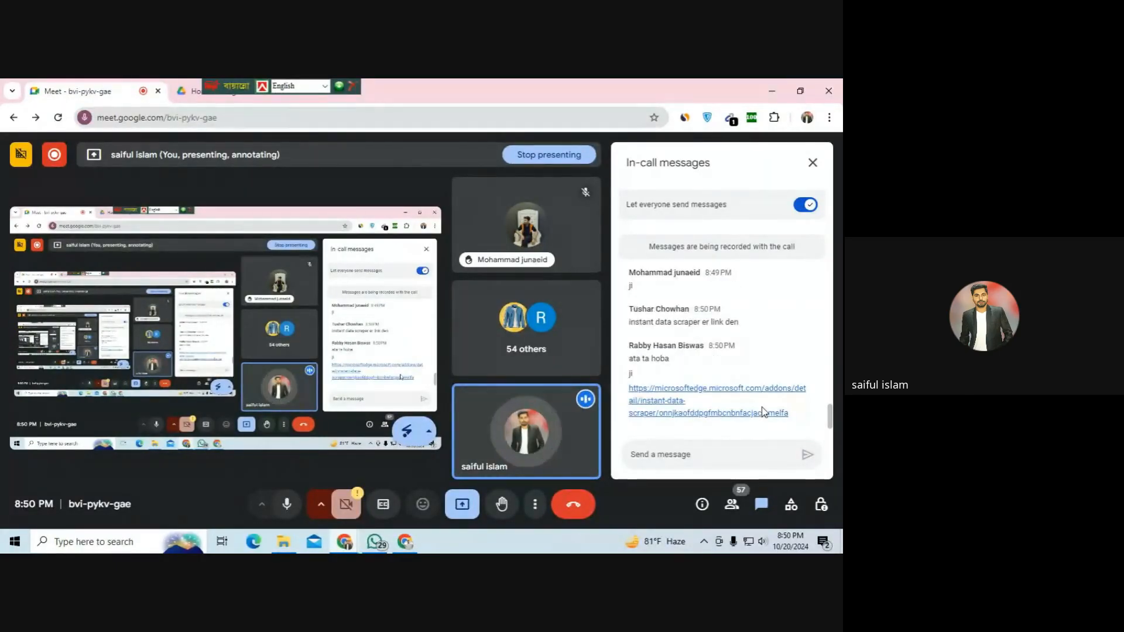
click(812, 383)
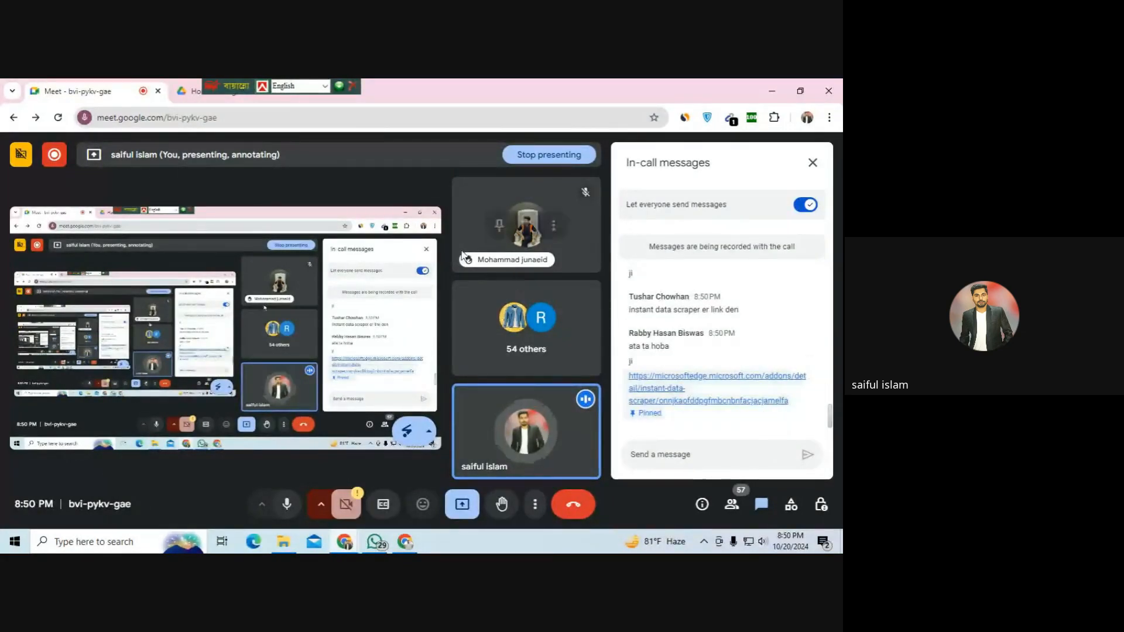
- Close the Google Drive tab and admit the two participants waiting to join the call
click(304, 91)
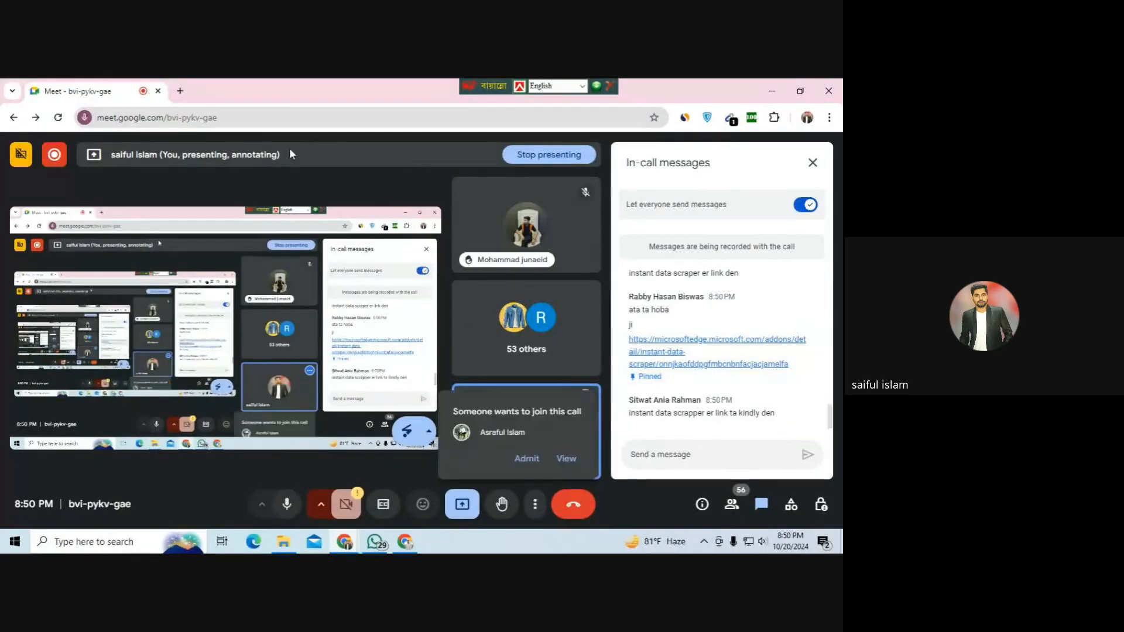
click(524, 458)
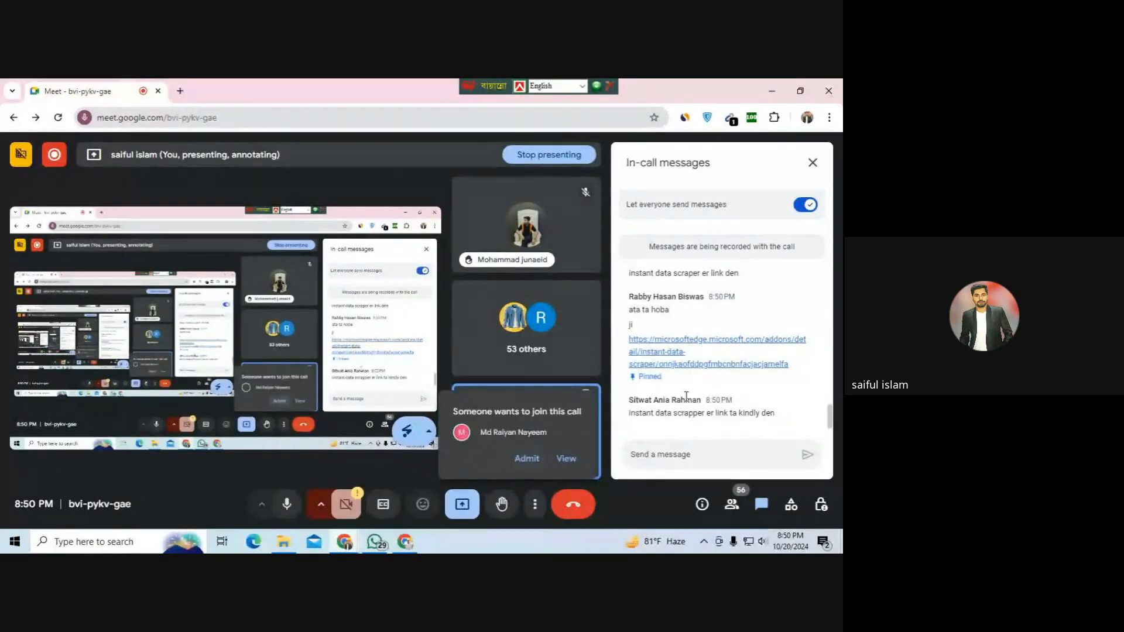
click(519, 456)
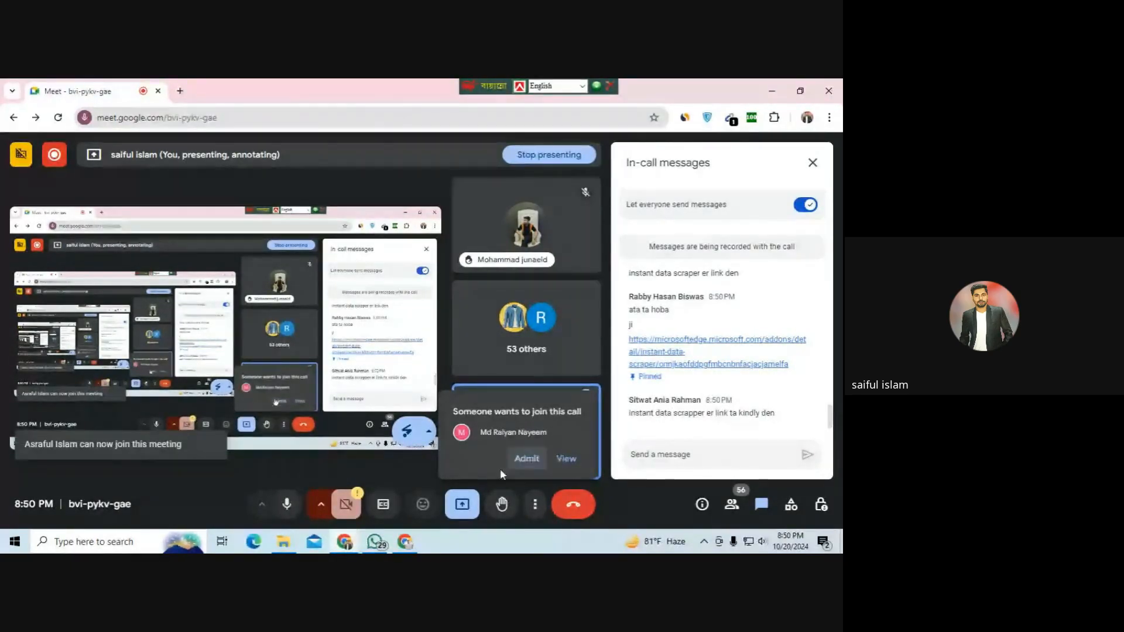
- In the Yellow Pages browser window, open the Instant Data Scraper extension's Chrome Web Store page and copy its URL
click(404, 542)
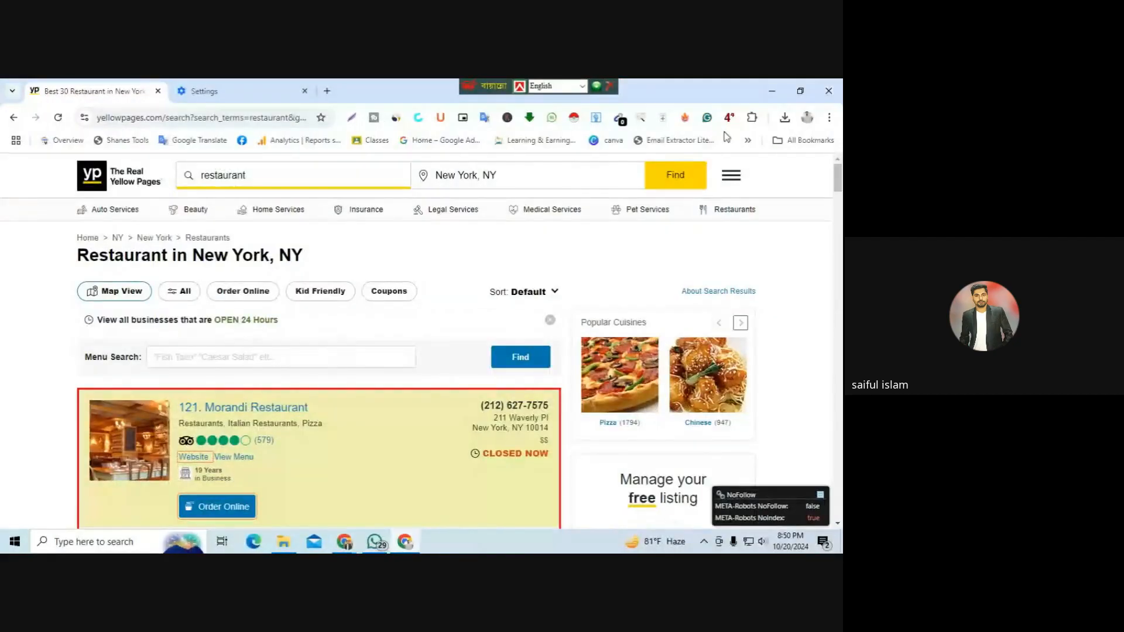
right_click(574, 119)
click(609, 144)
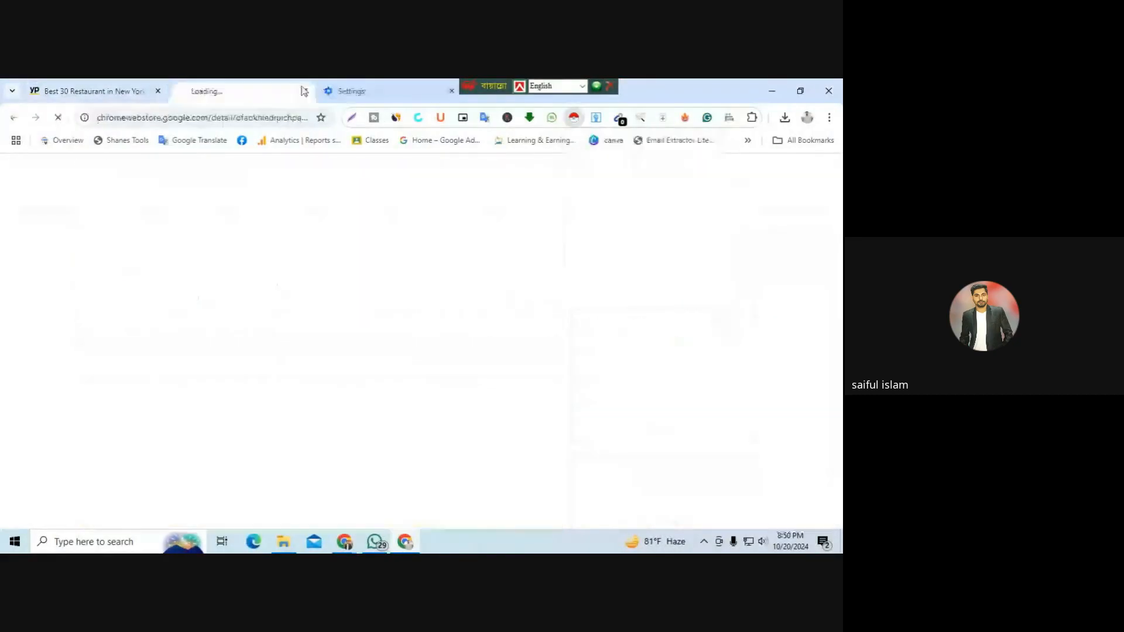
click(219, 118)
right_click(219, 118)
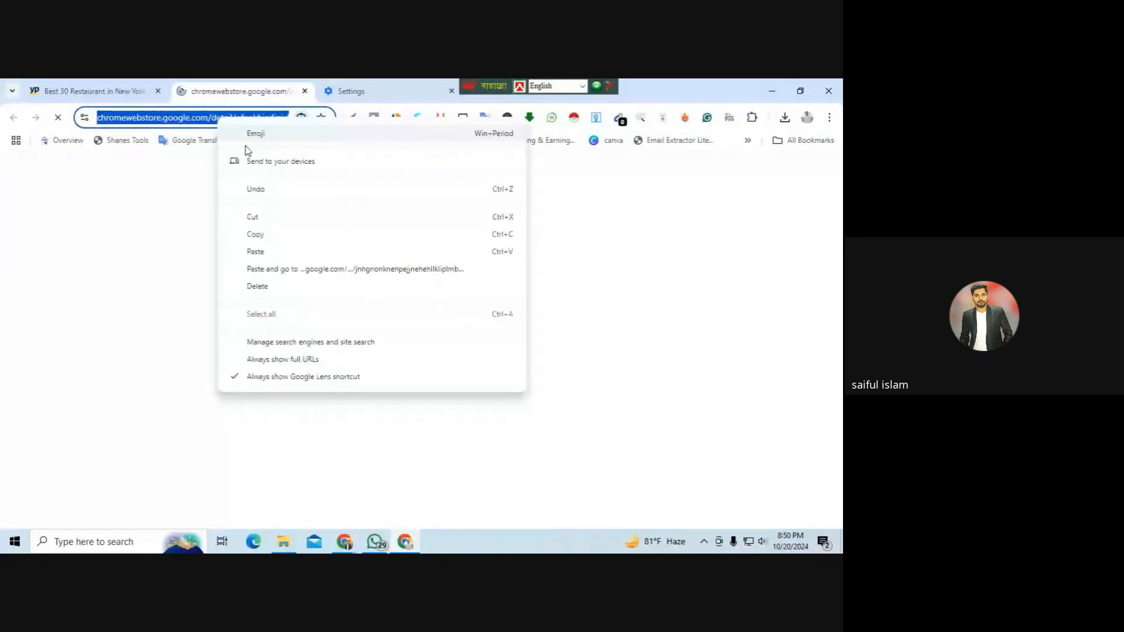
click(287, 237)
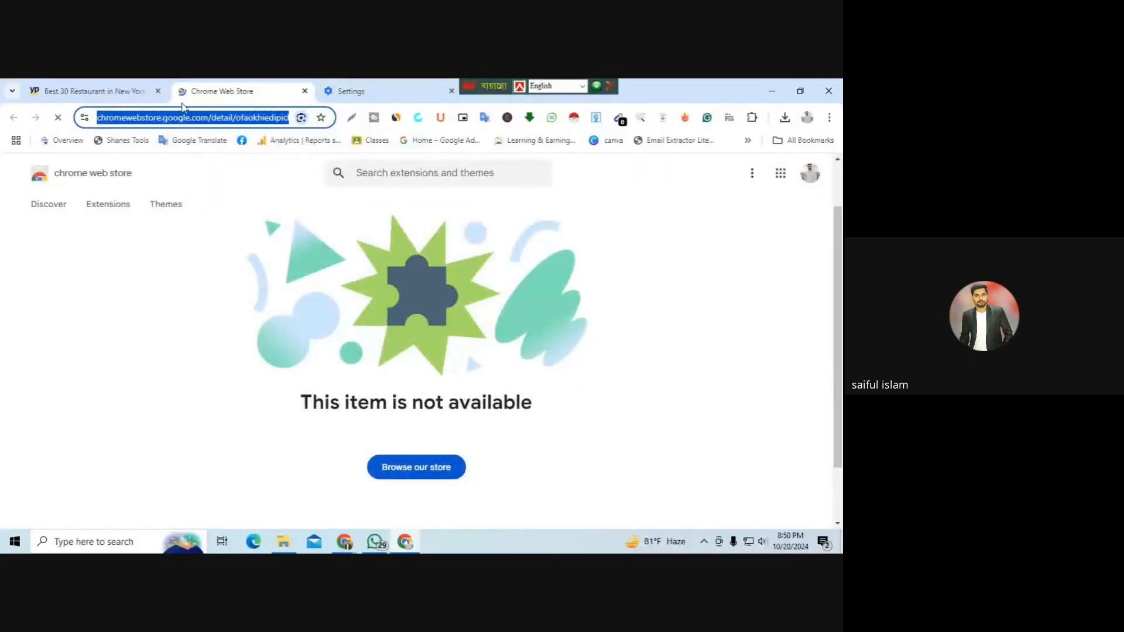
key(ctrl+shift+Tab)
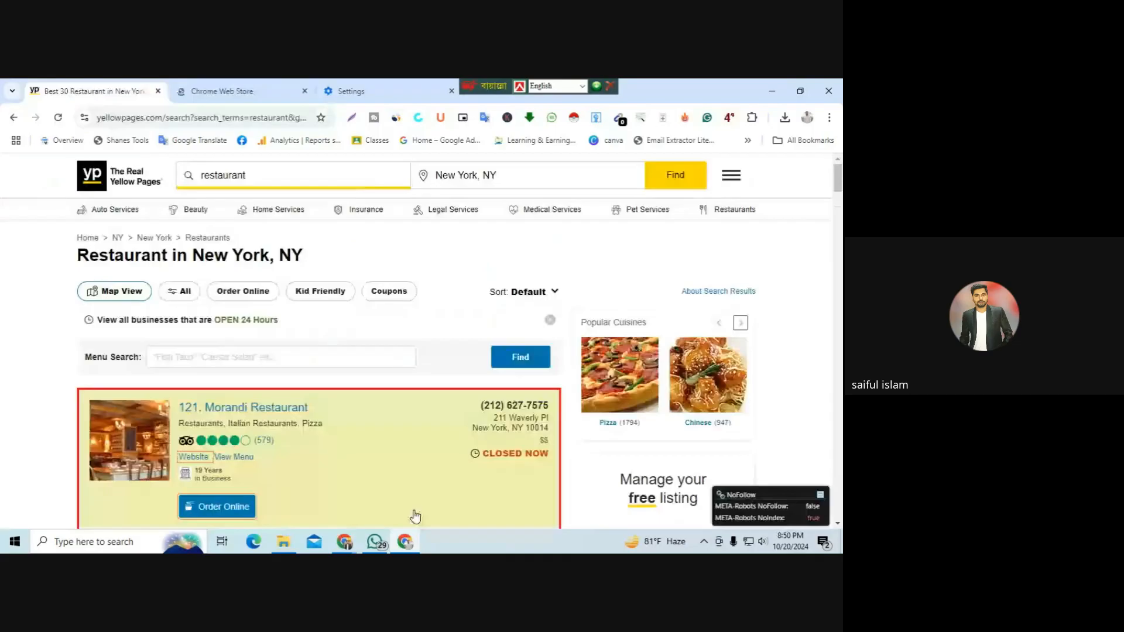
- Send the copied Chrome Web Store link in the Meet call's messages and dismiss the raised-hands notification
key(alt+Tab)
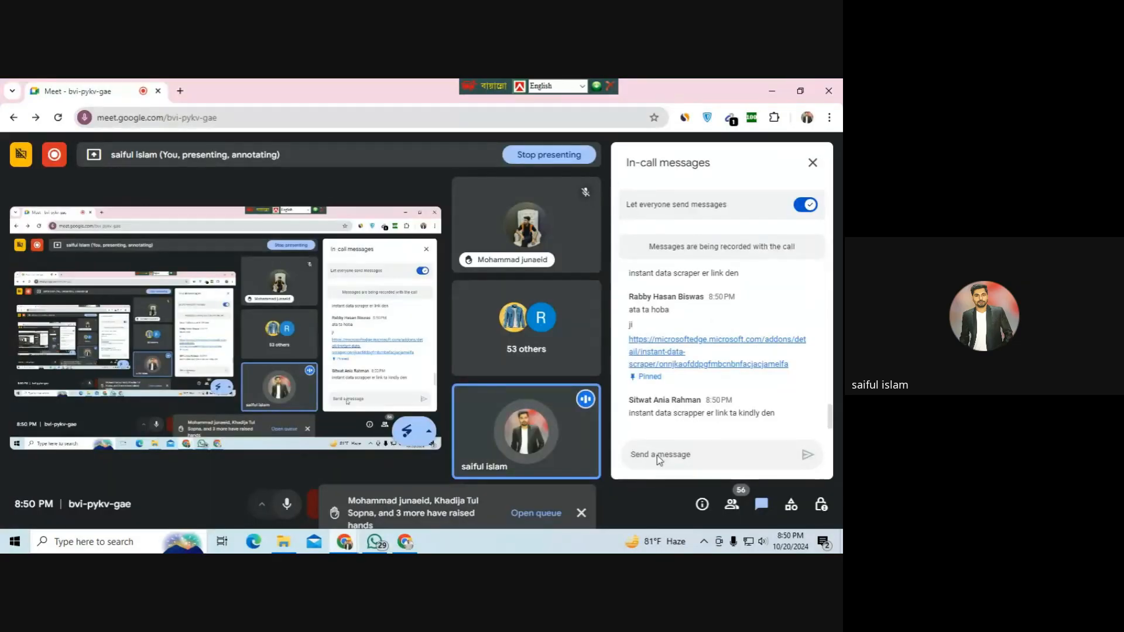
click(660, 455)
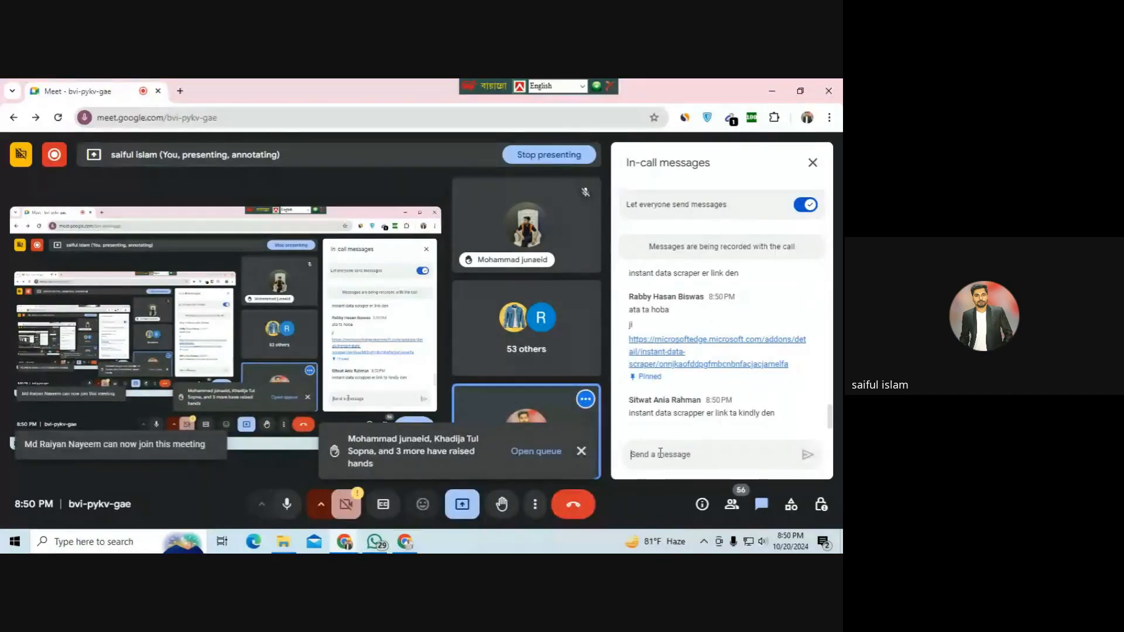
key(ctrl+v)
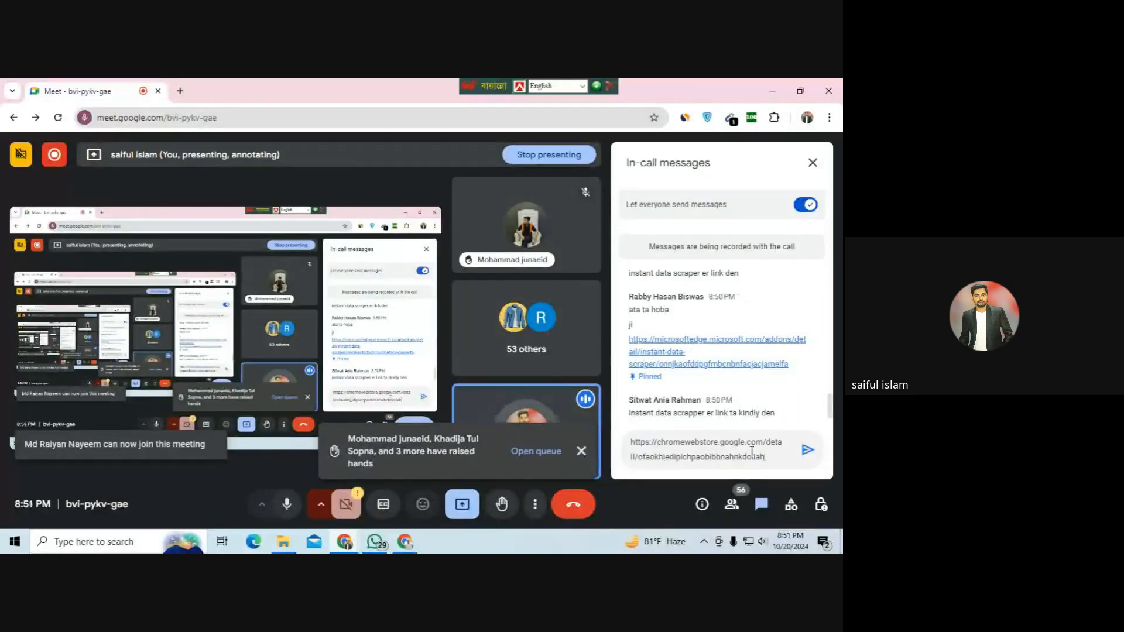
click(809, 451)
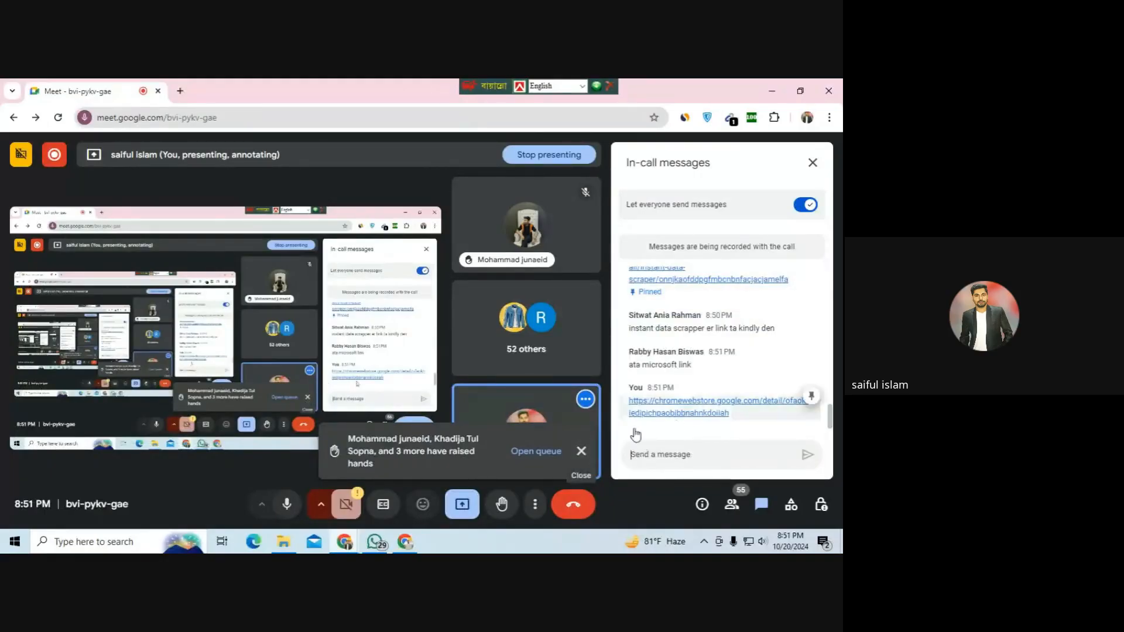
click(582, 453)
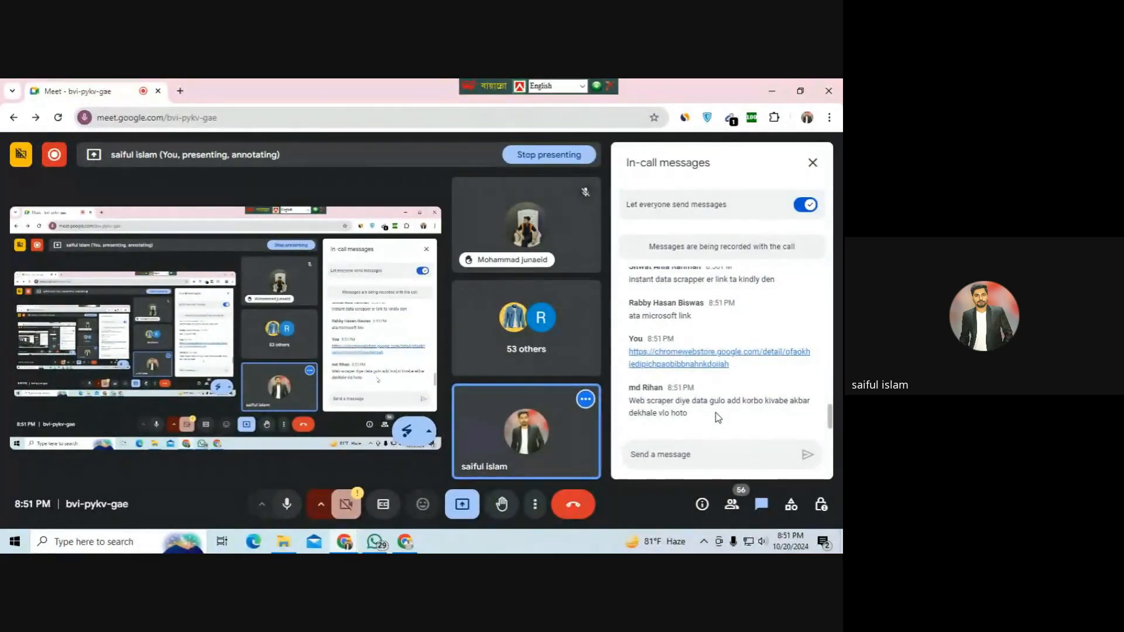
- Close the in-call messages, recheck them for new questions, and close them again
click(808, 169)
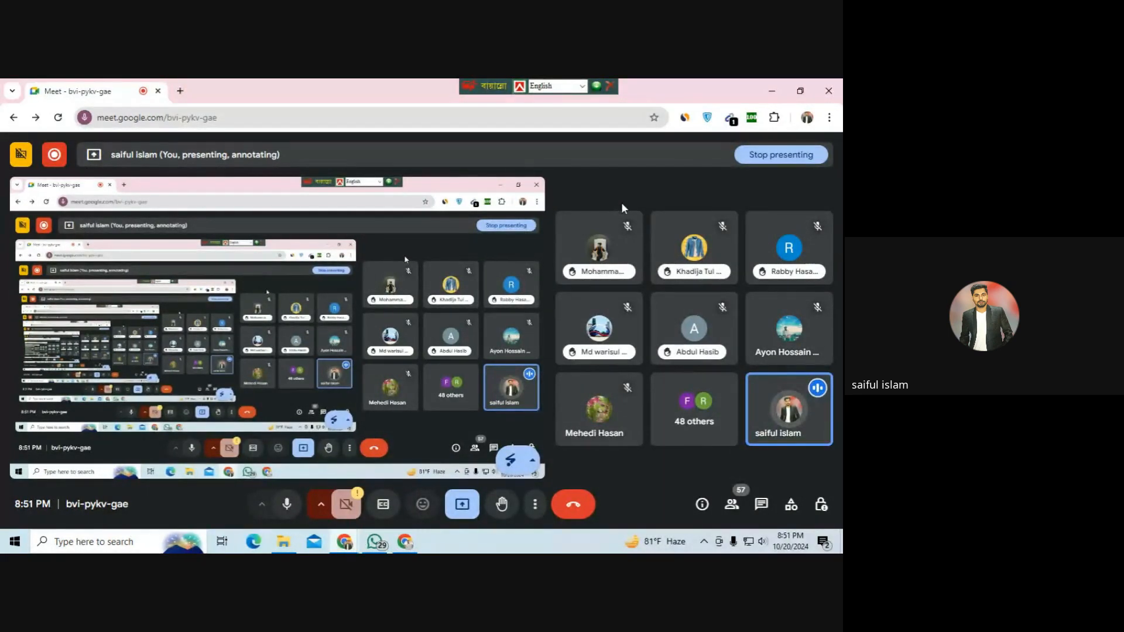
mouse_move(621, 219)
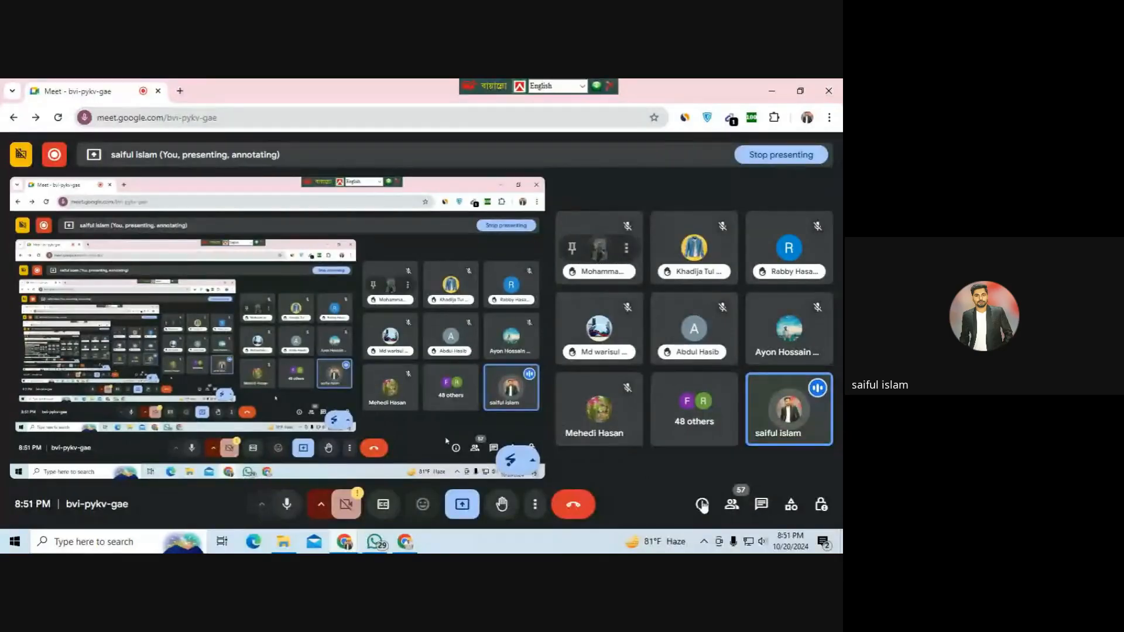
click(762, 507)
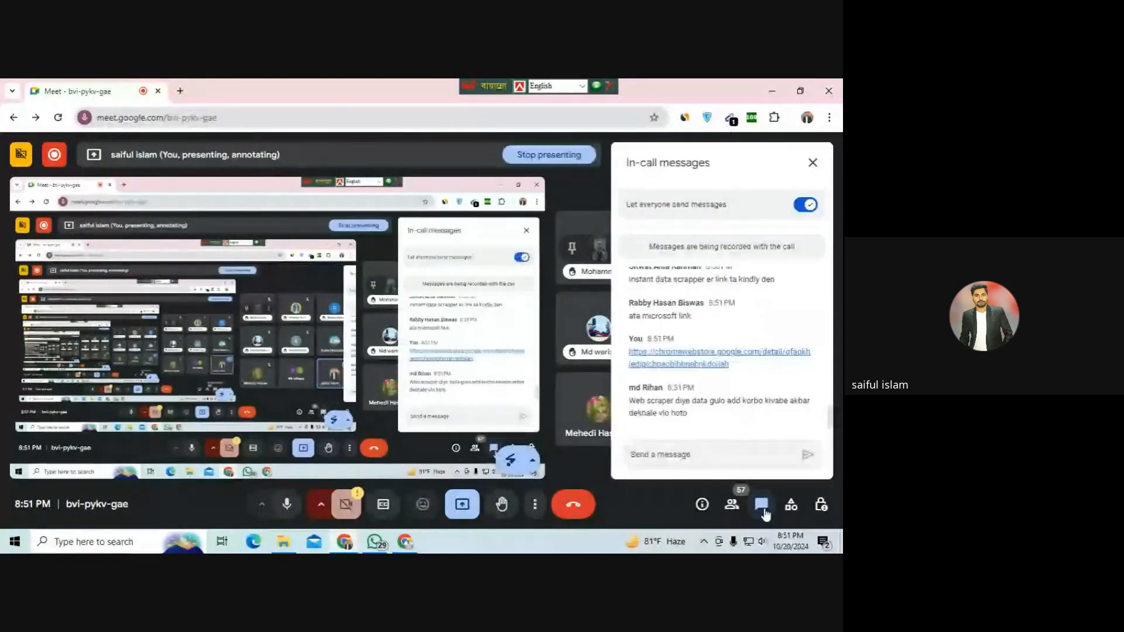
click(813, 163)
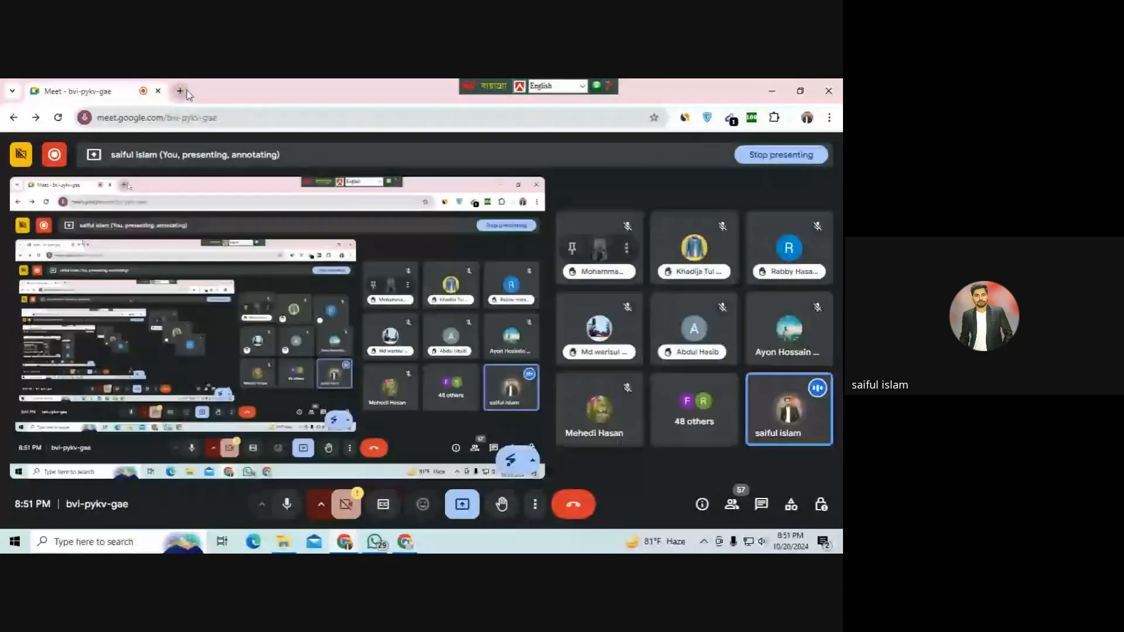
- Search Google for fiverr in a new tab, open the Fiverr homepage separately, and close the search results tab
click(187, 90)
text(fi)
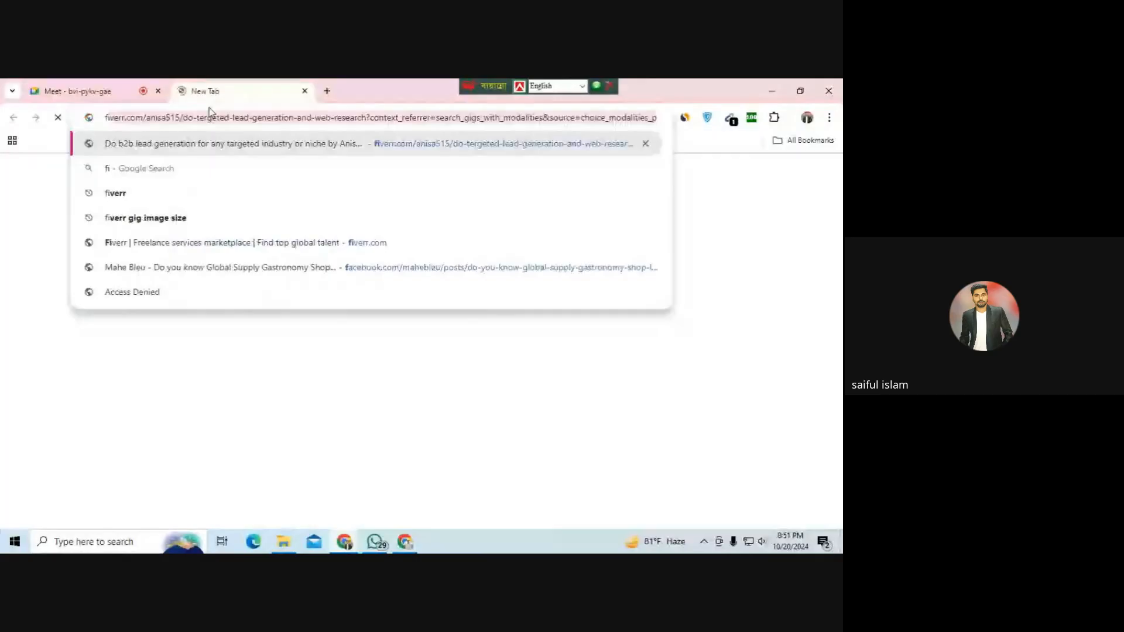
text(ver)
click(153, 167)
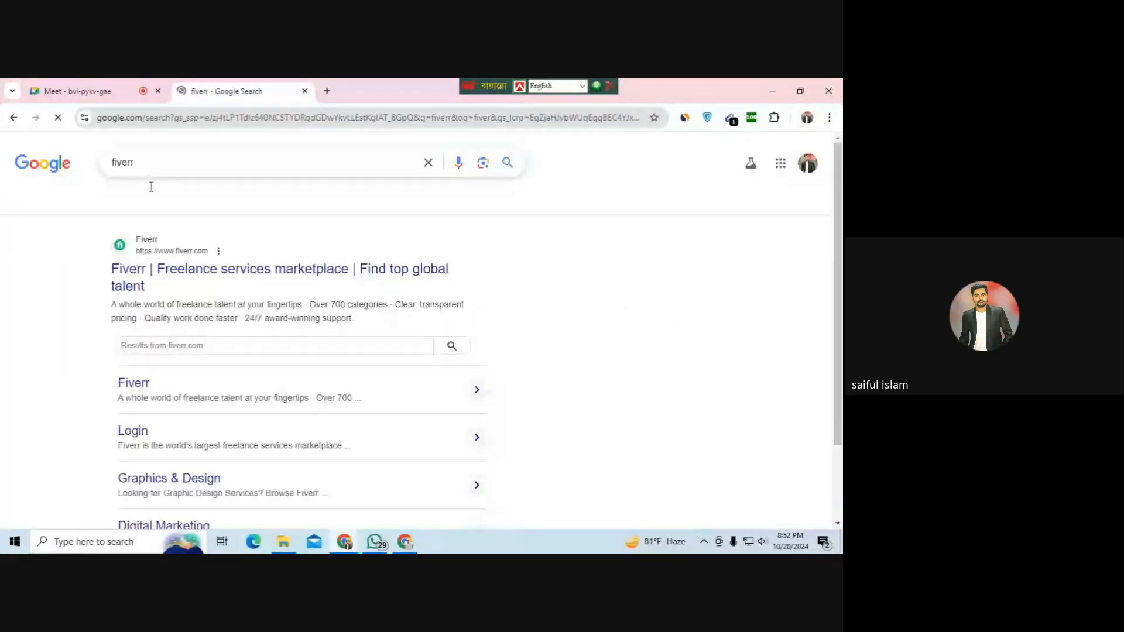
right_click(152, 267)
click(184, 277)
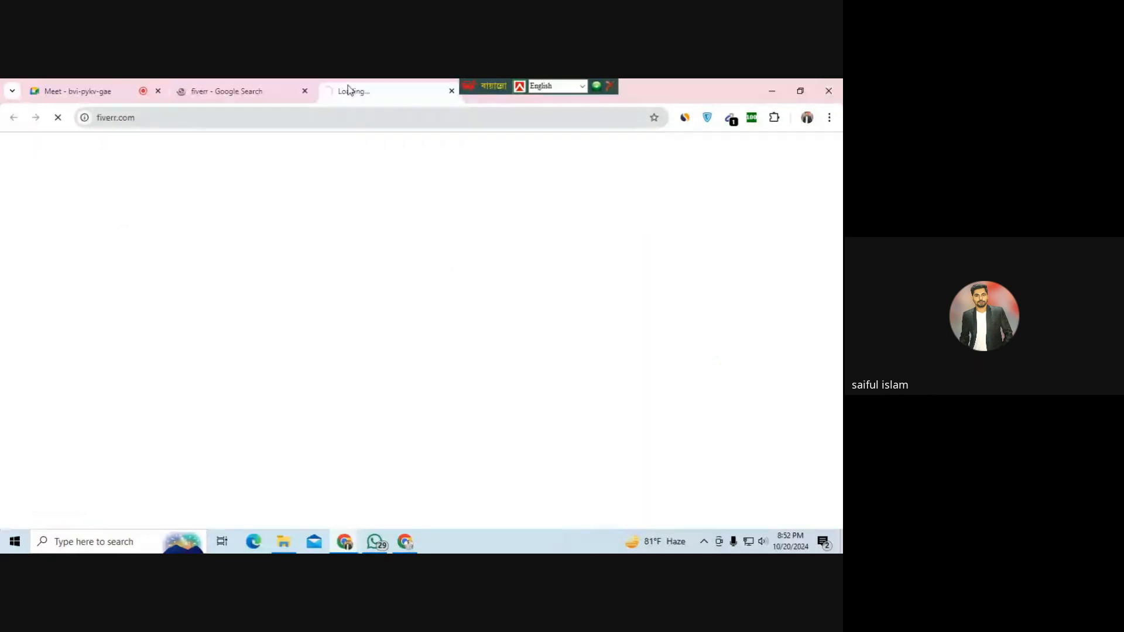
click(304, 91)
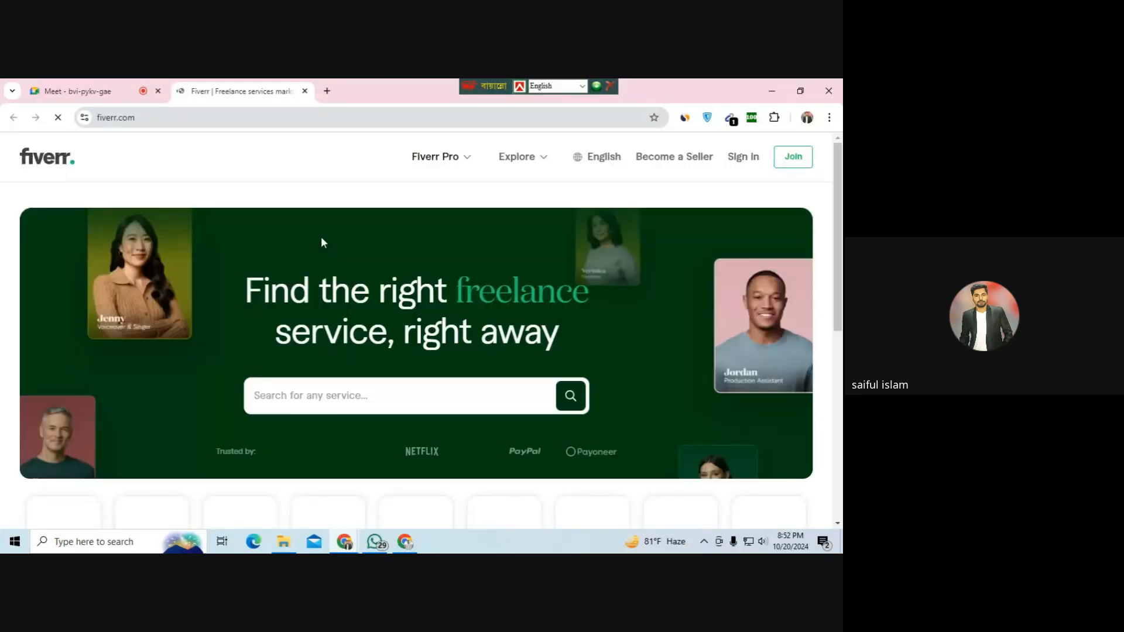
- Try to search Fiverr for "data scraping" while the homepage is still loading
click(338, 390)
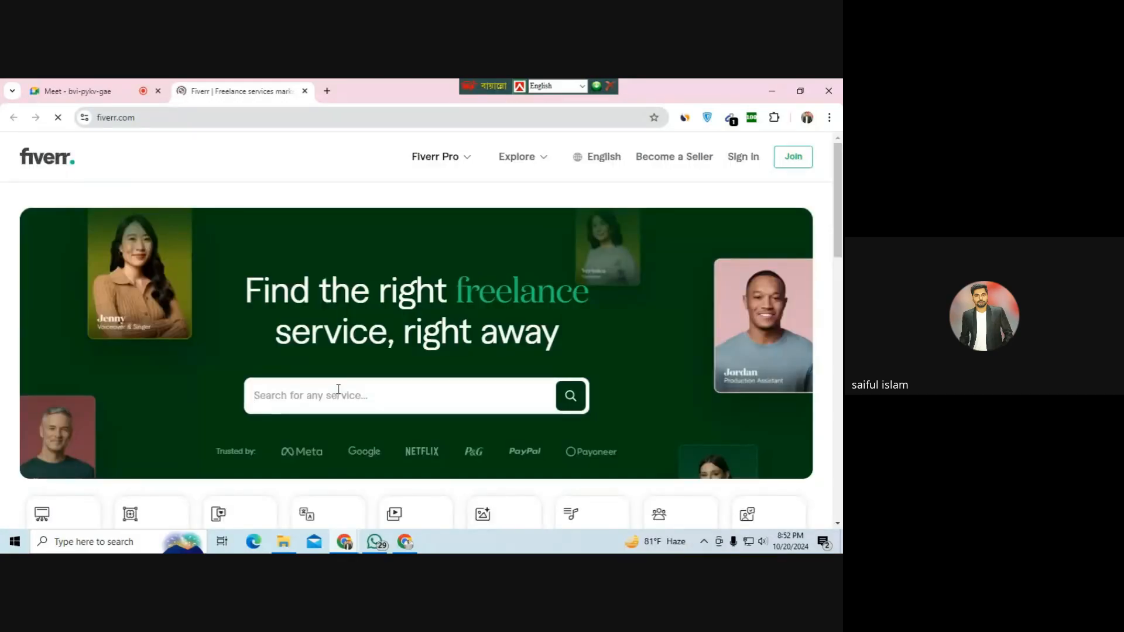
text(data scrapi)
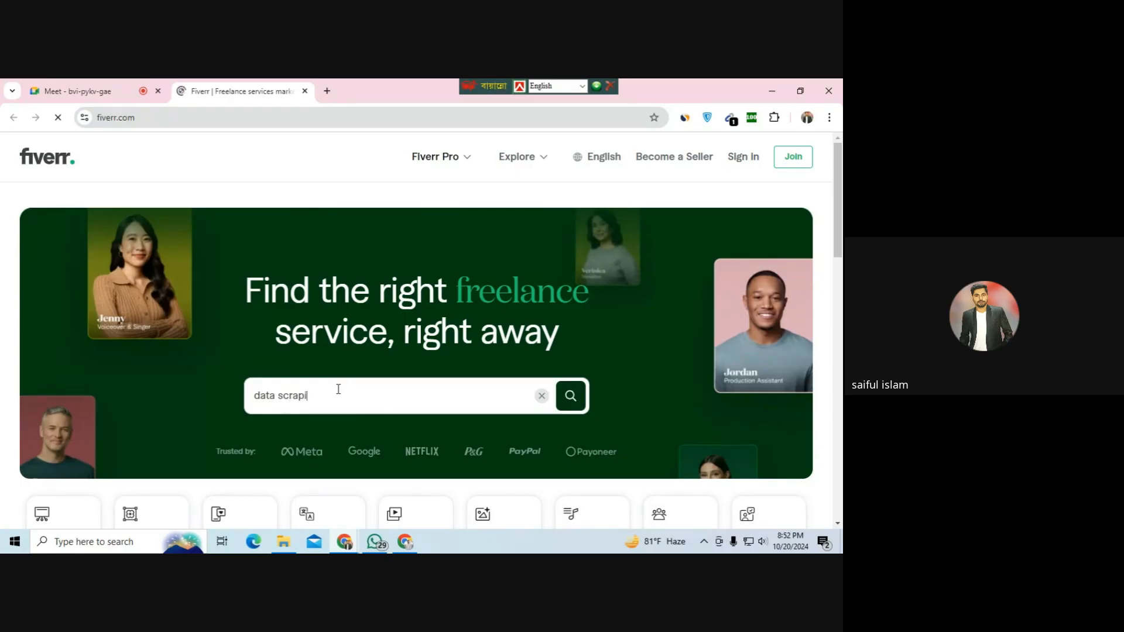
text(ng)
click(567, 403)
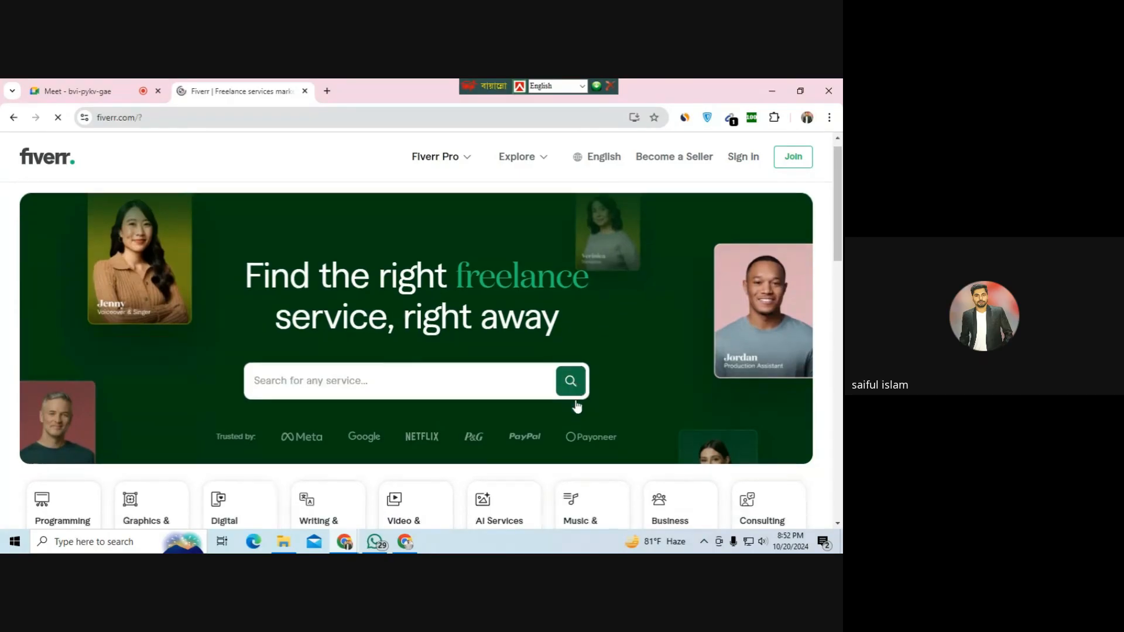
scroll(577, 405, down, 3)
scroll(578, 405, up, 3)
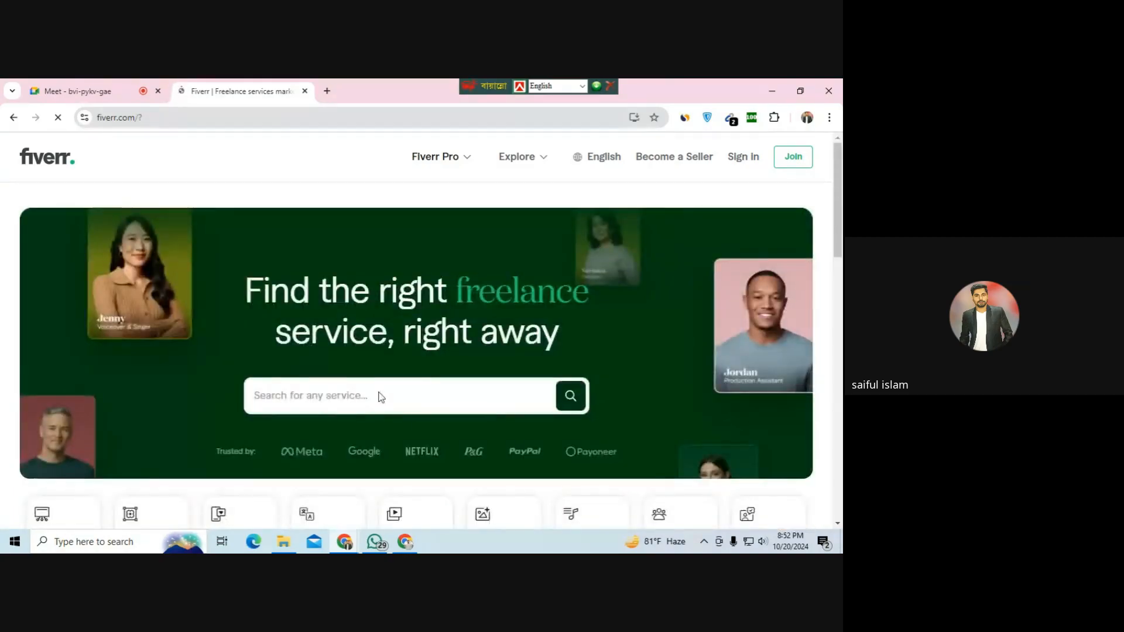
- Dismiss the Google sign-in prompt, search Fiverr for "data scraping", and view the first gig results
click(315, 401)
text(da)
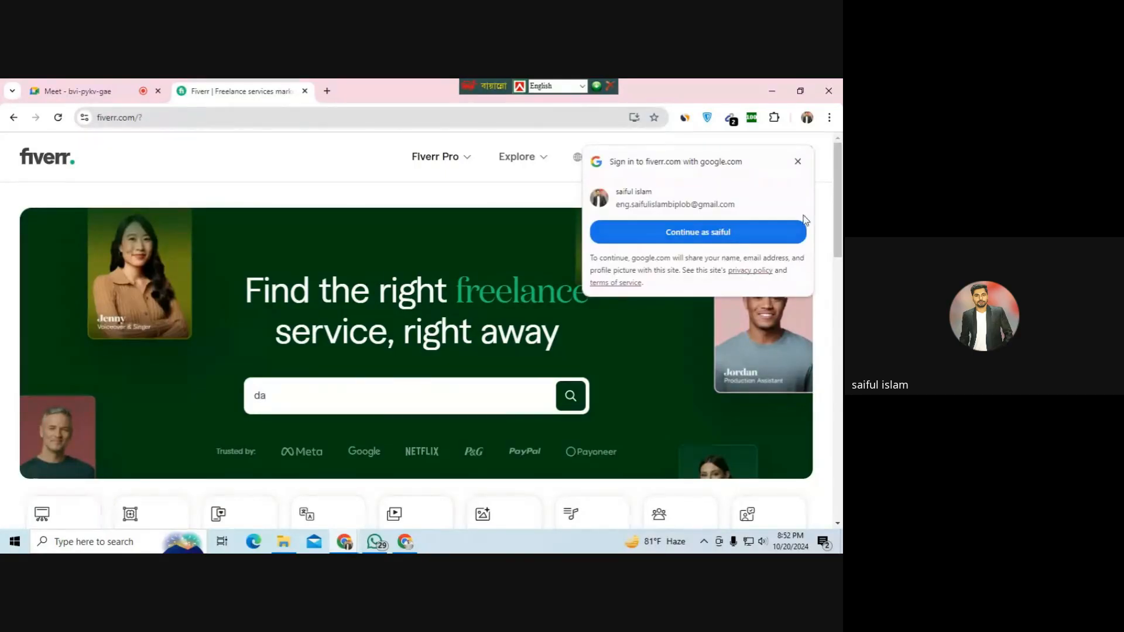
click(797, 162)
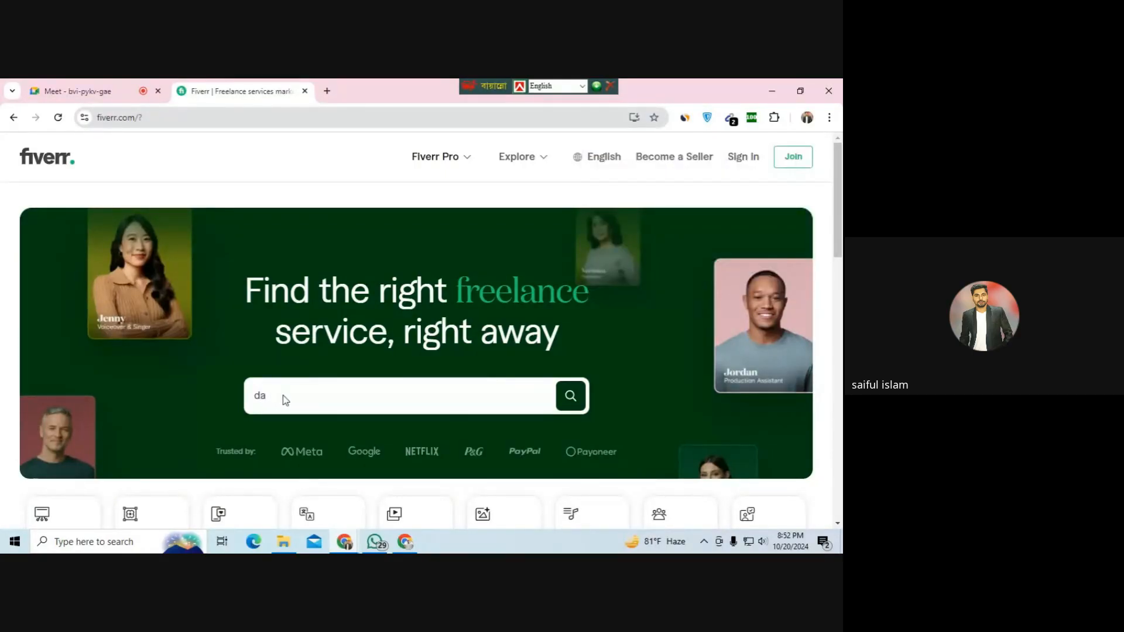
click(288, 396)
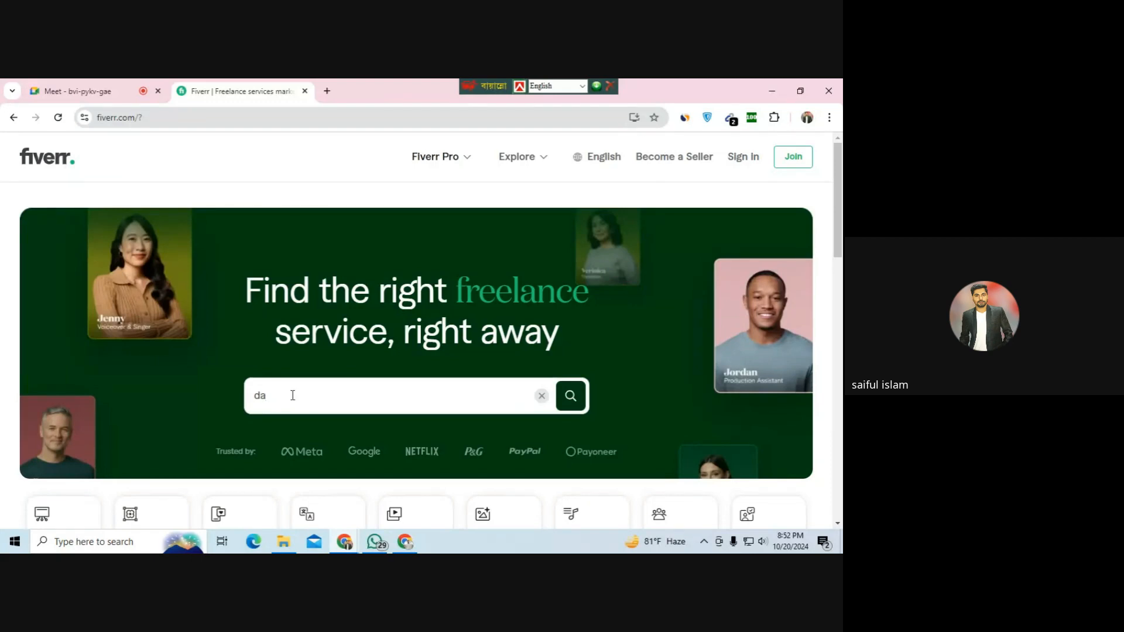
text(ta s)
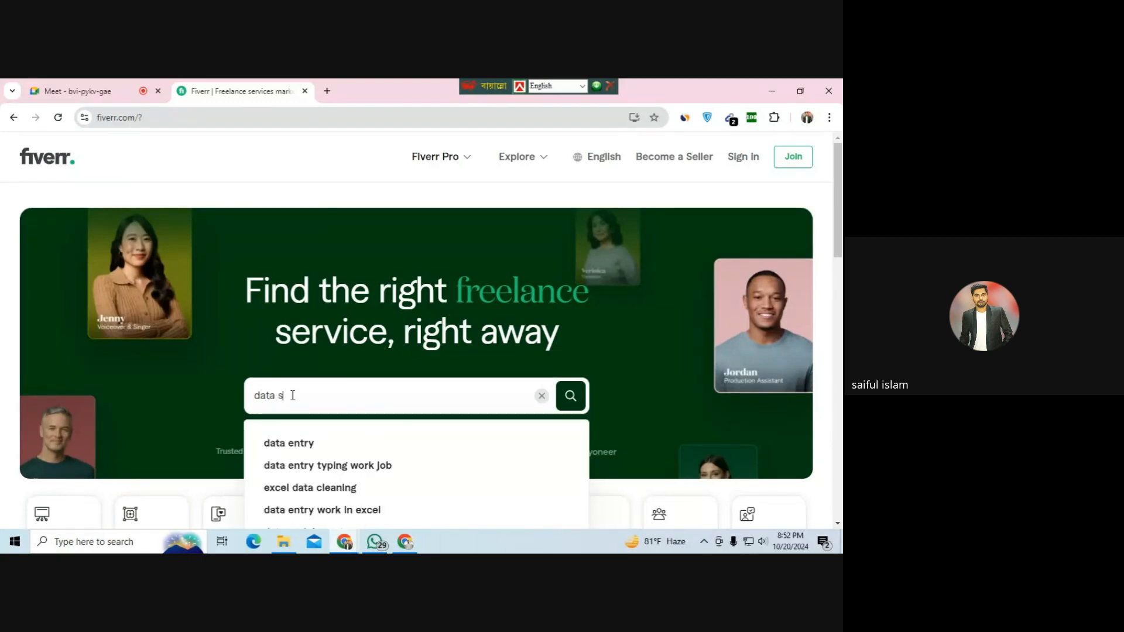
text(craping)
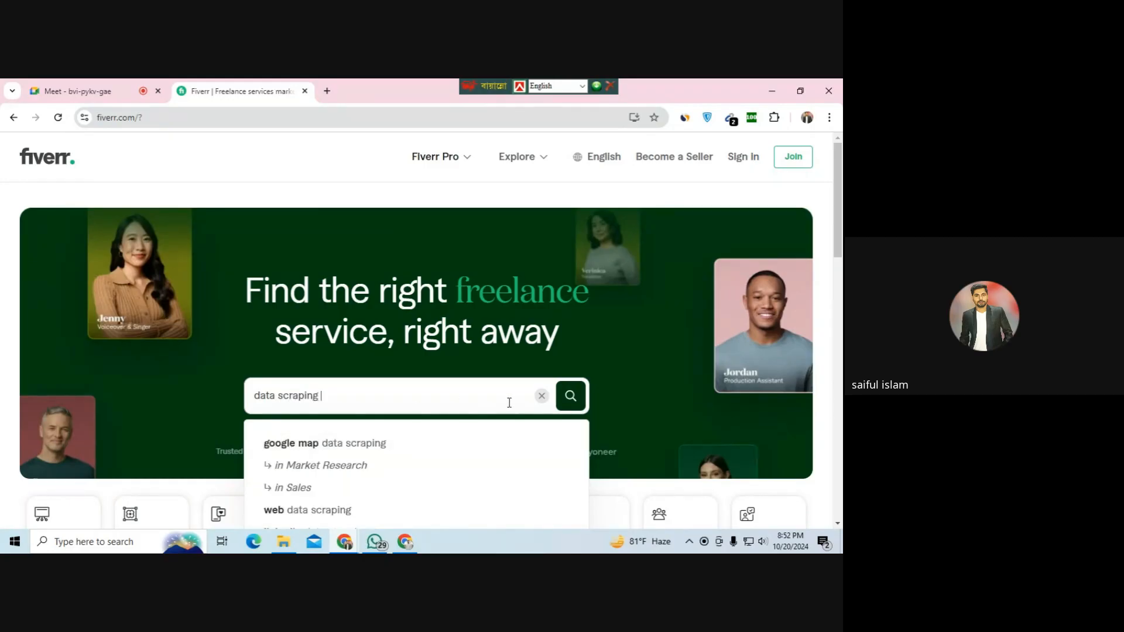
click(571, 397)
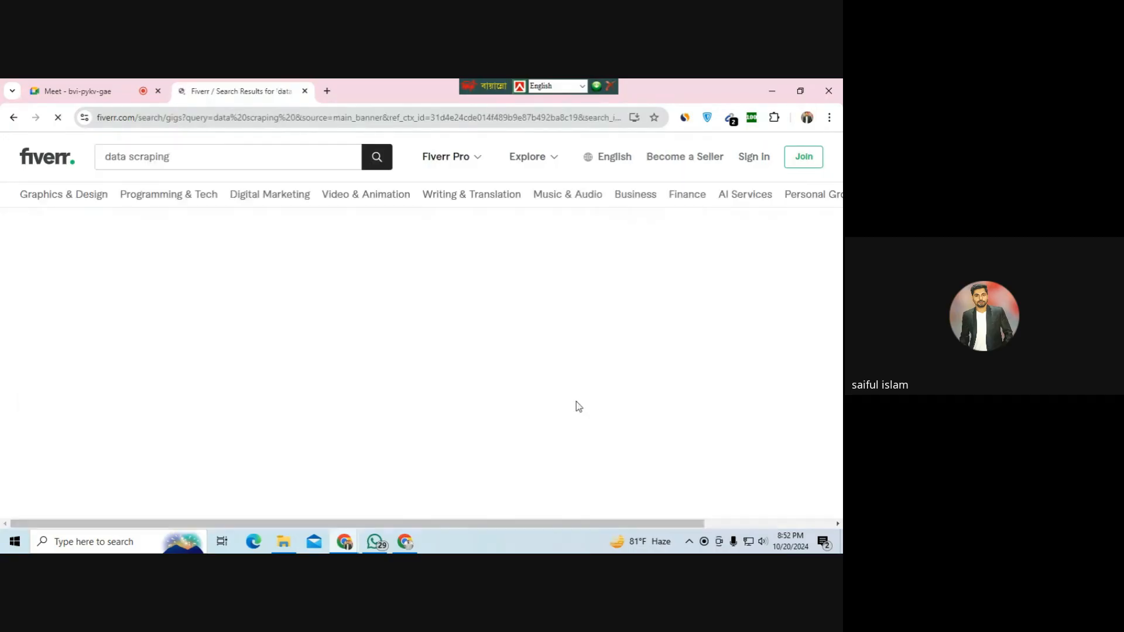
scroll(567, 397, down, 1)
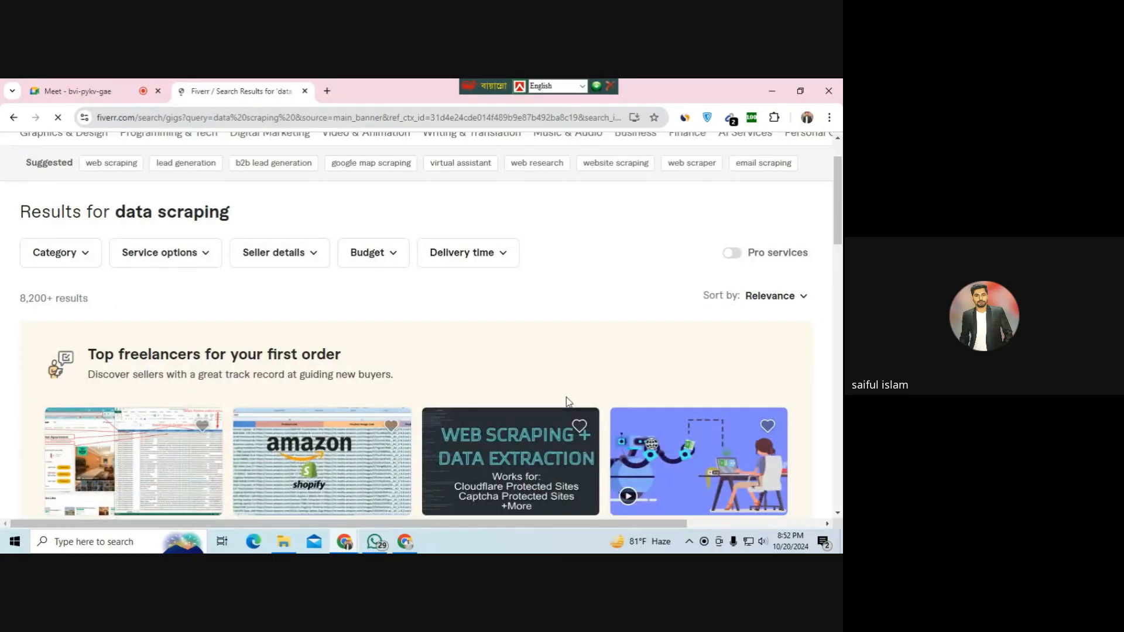
- Open the gig "I will do web scraping, data mining in 5 hours" in a new tab and switch to it
scroll(357, 426, down, 2)
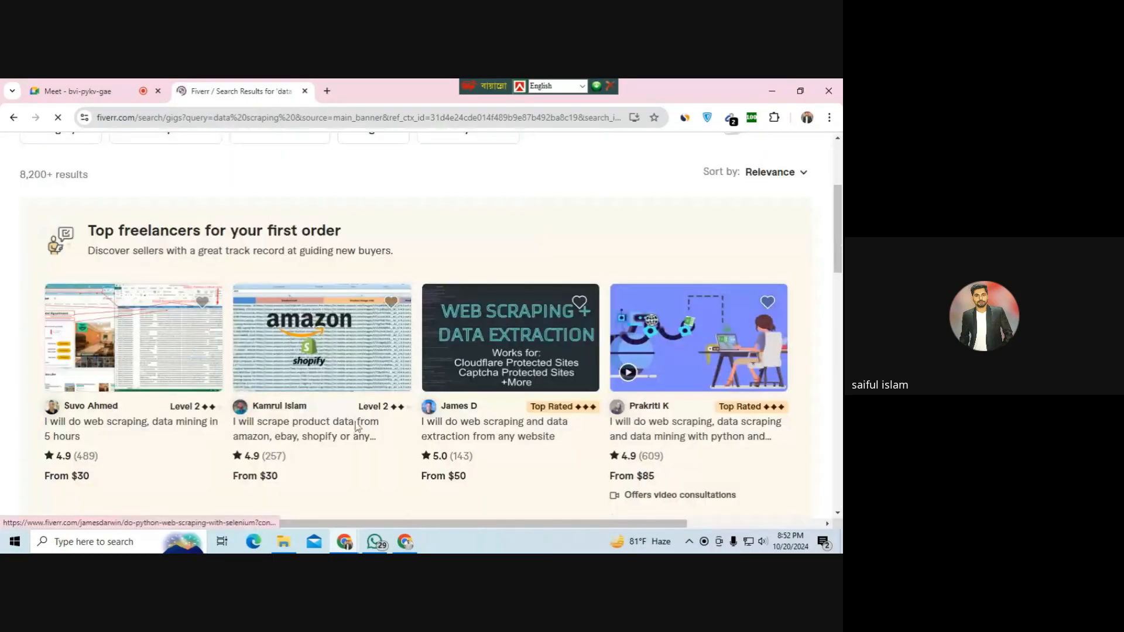
scroll(357, 425, down, 1)
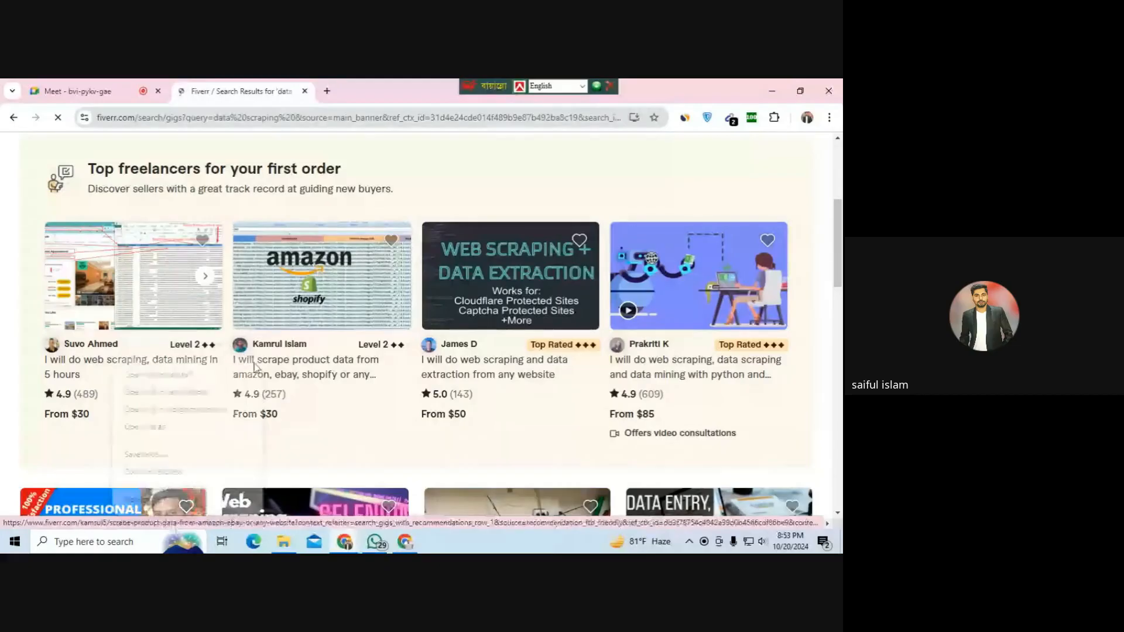
right_click(164, 367)
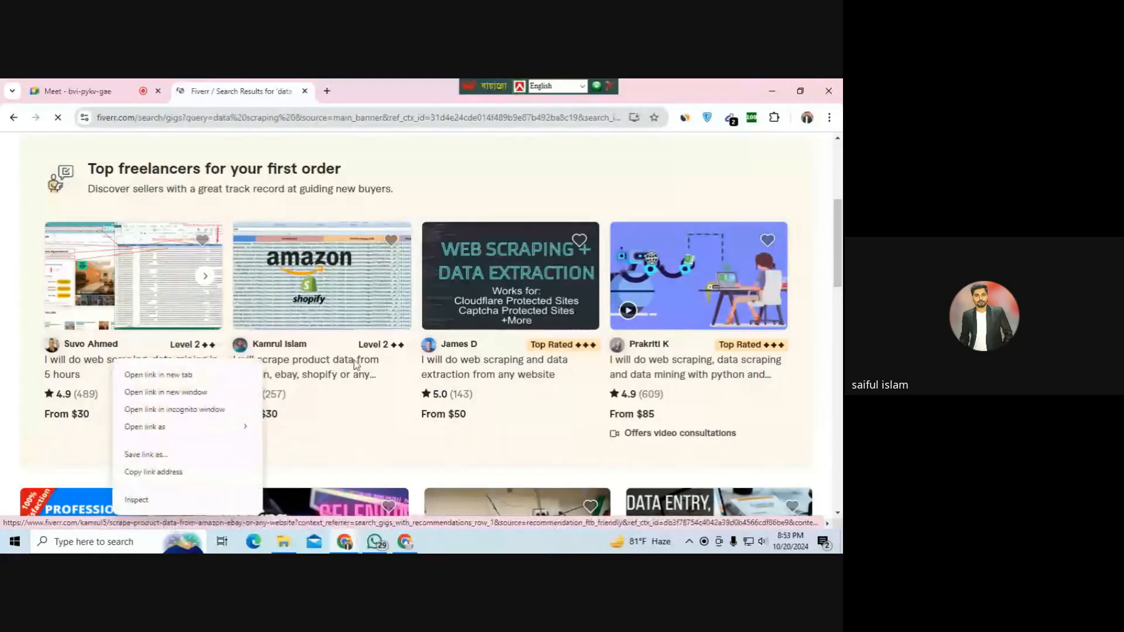
click(165, 375)
scroll(289, 379, down, 2)
scroll(289, 379, down, 2)
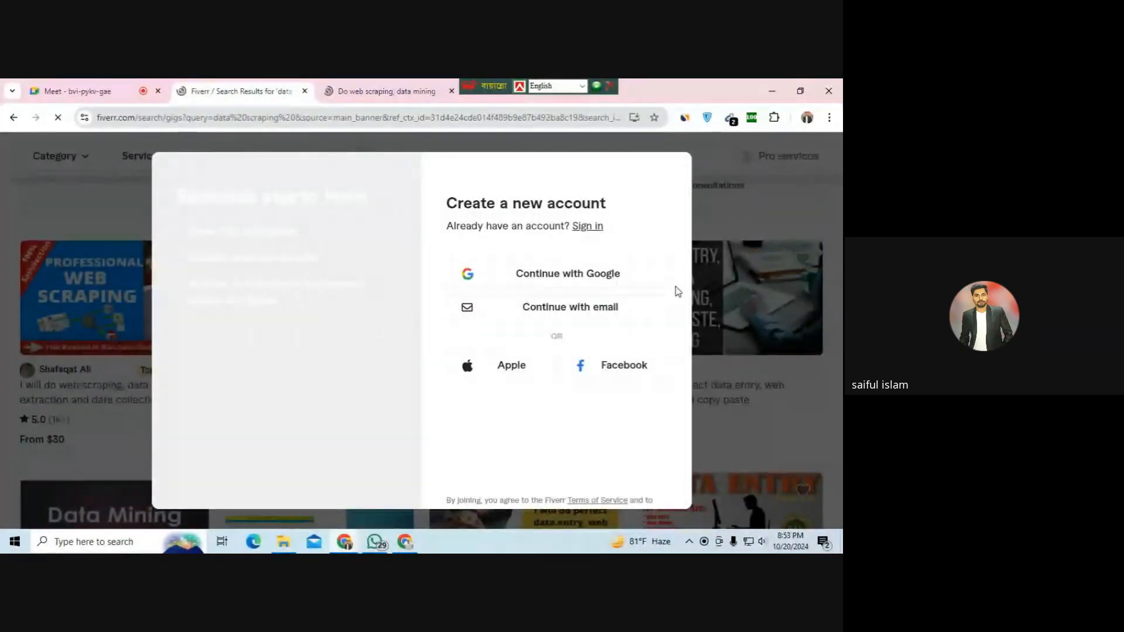
click(343, 87)
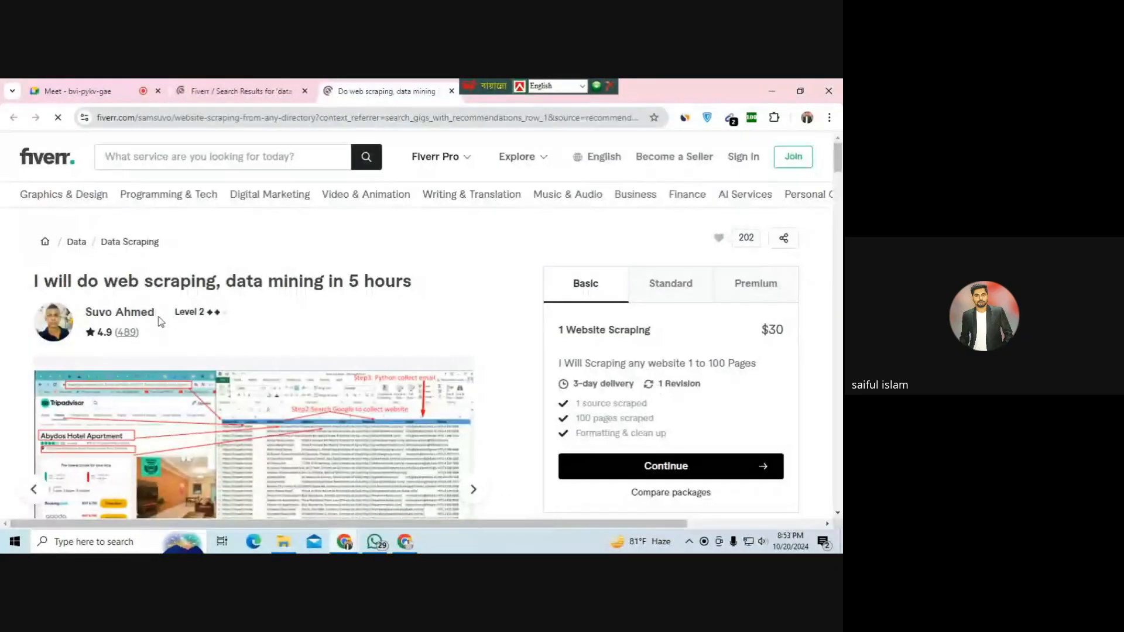
- Examine the gig's Basic package, highlighting its price, the range of pages covered, and the number of pages scraped
scroll(327, 306, down, 1)
scroll(326, 306, down, 2)
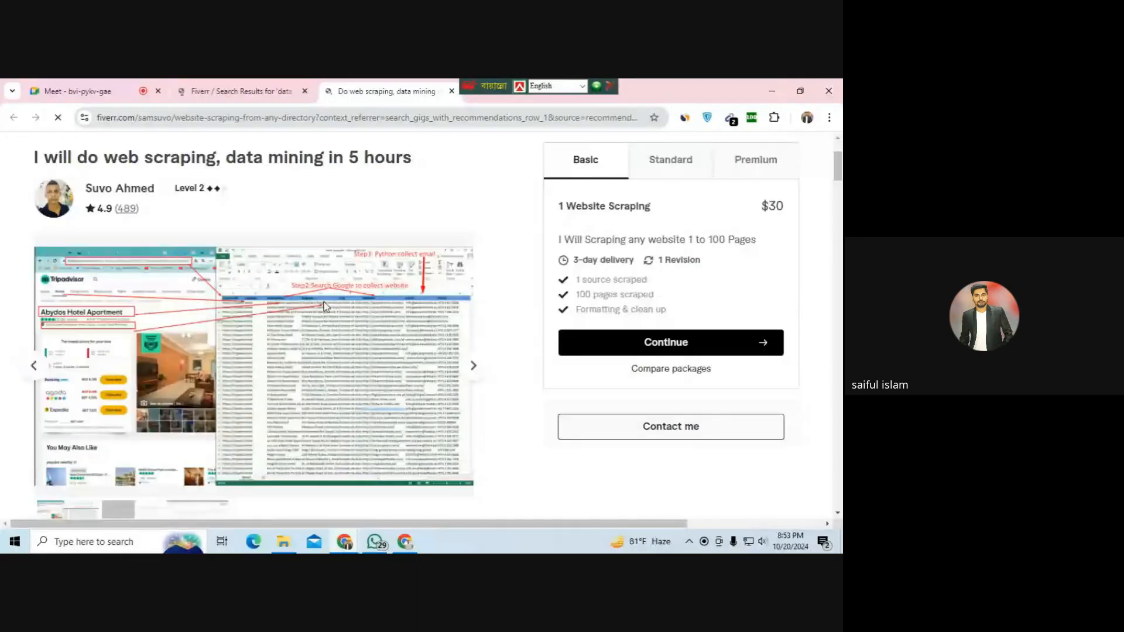
scroll(210, 332, up, 1)
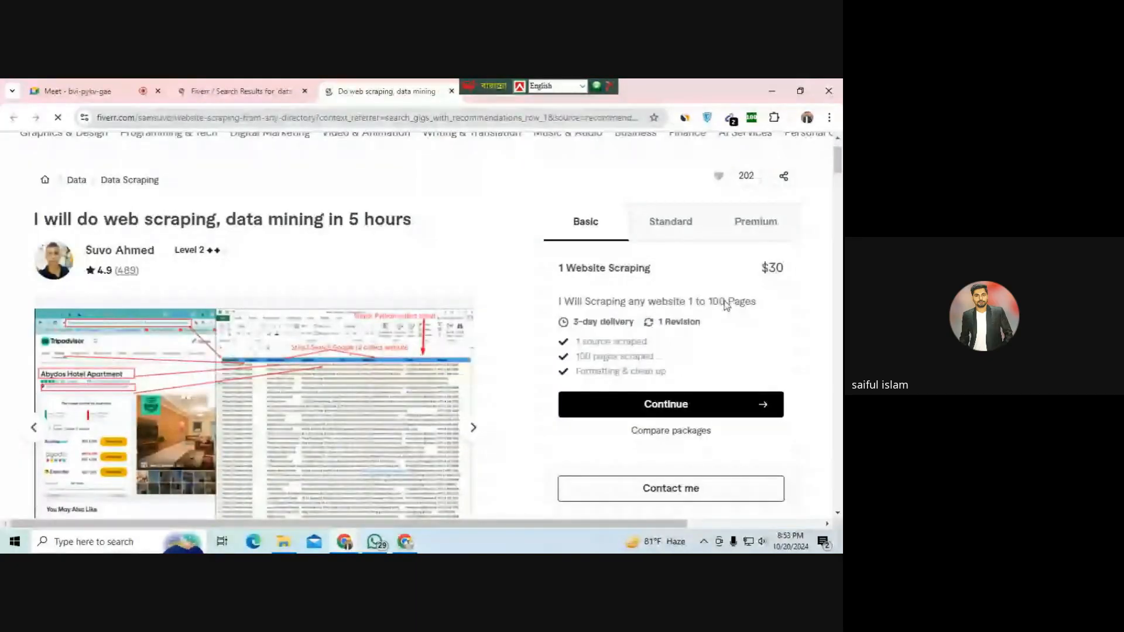
double_click(776, 269)
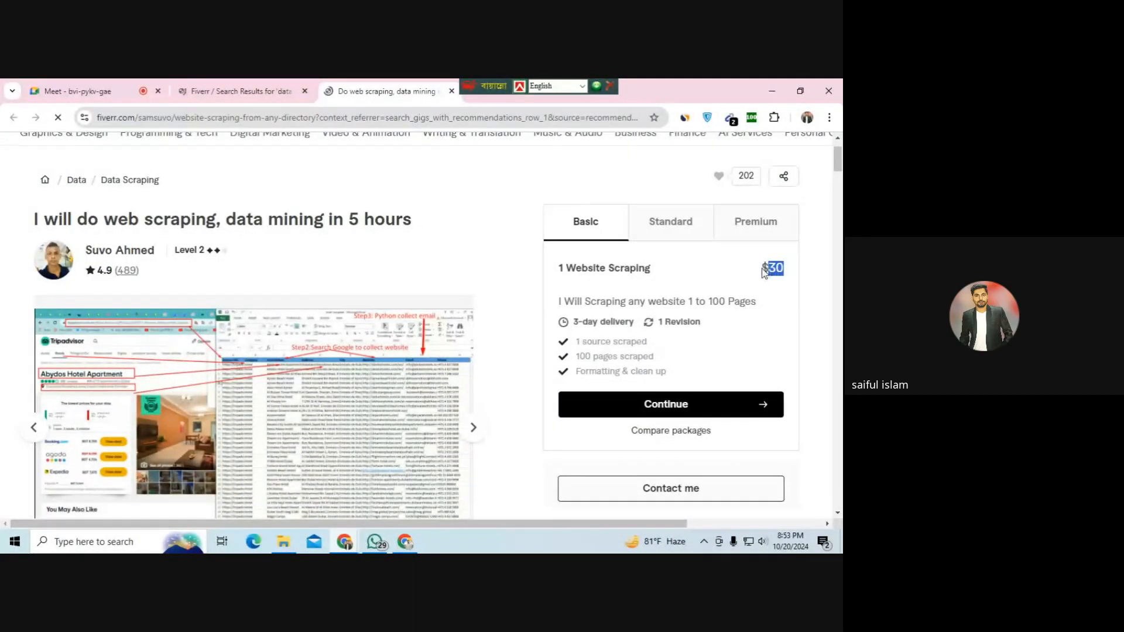
drag(692, 301, 757, 305)
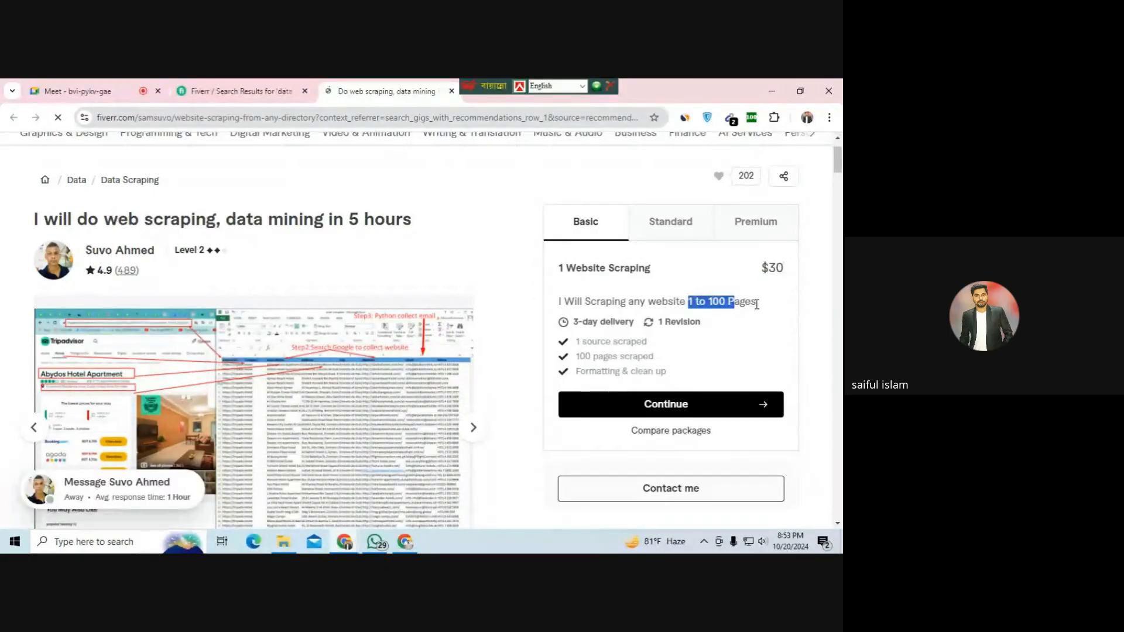
drag(576, 357, 655, 357)
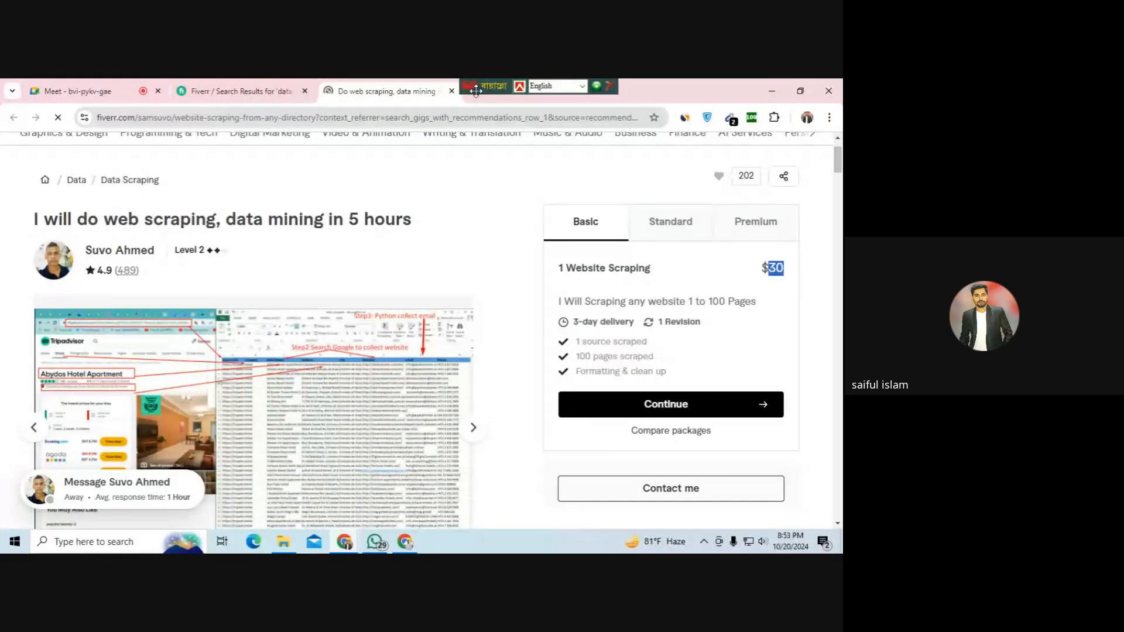
- Back out of the account-creation prompt on the search results and view the web scraping gig's Premium package
click(240, 91)
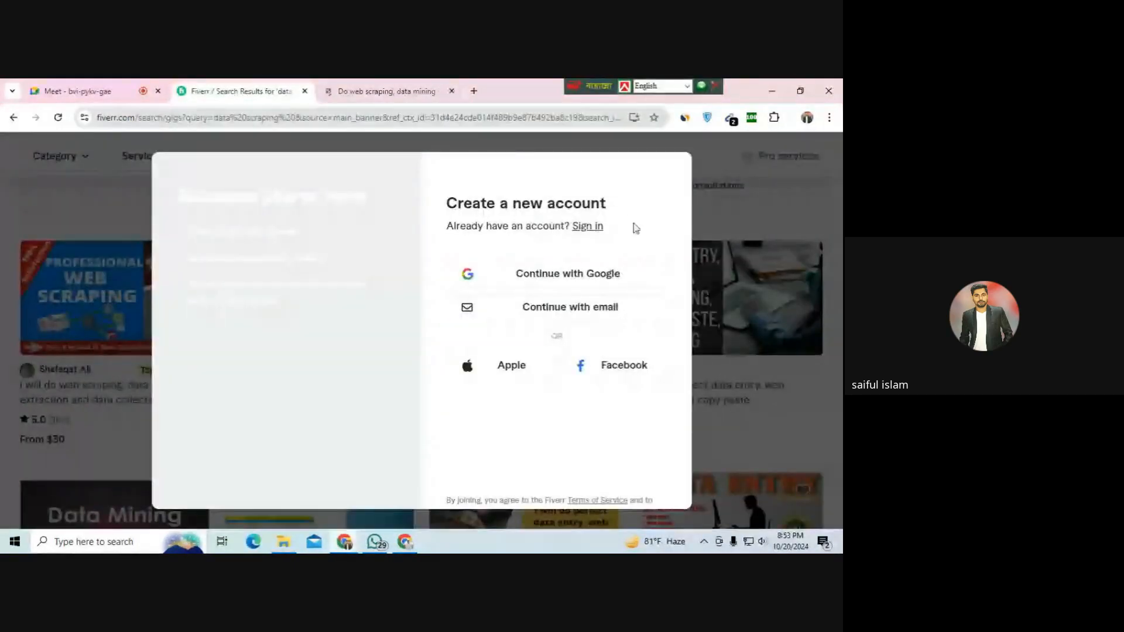
click(14, 118)
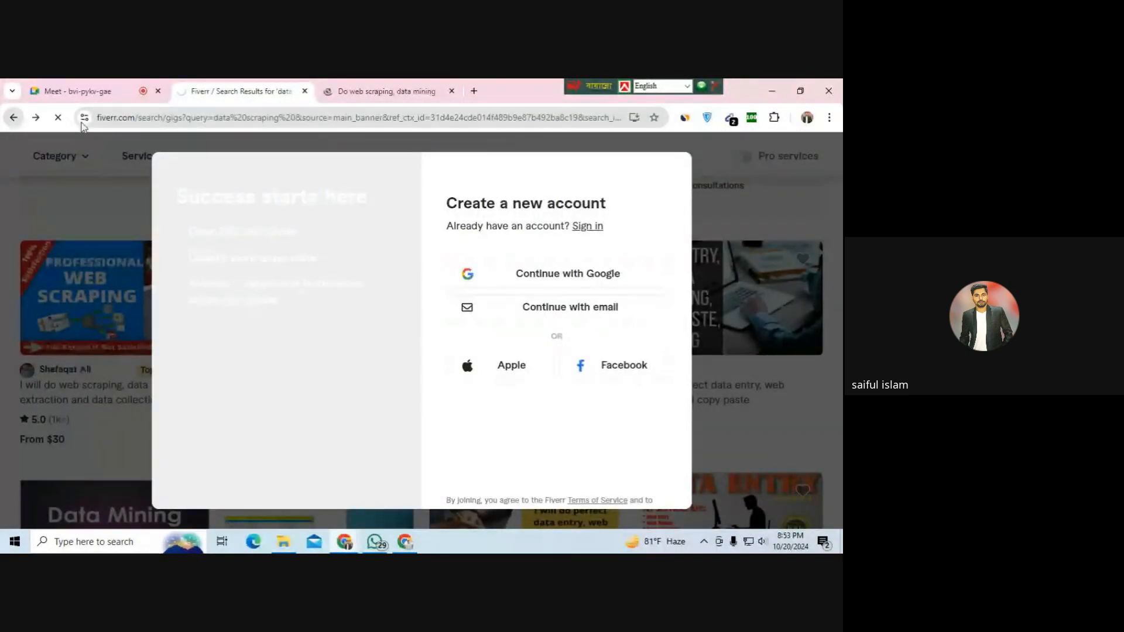
click(387, 91)
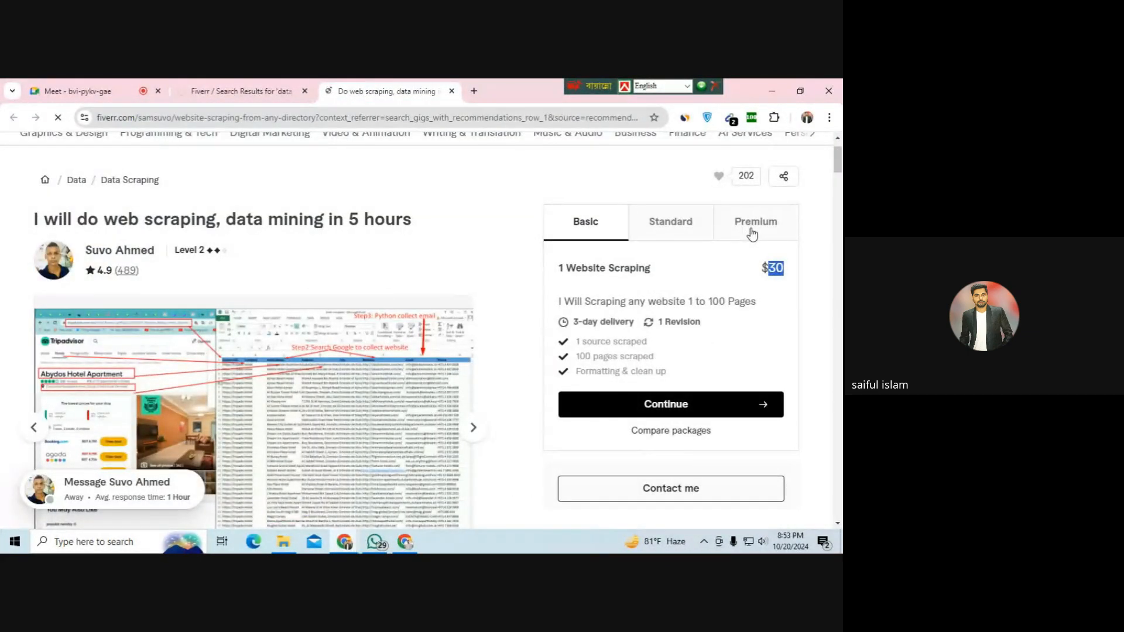
scroll(243, 287, down, 5)
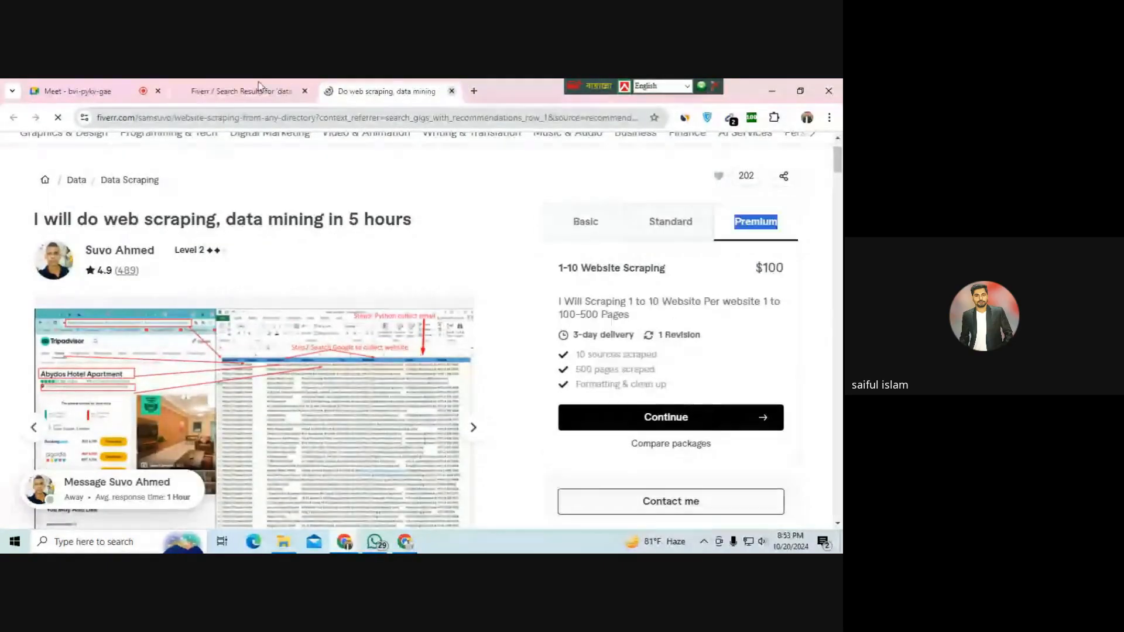
- Close the gig's tab and browse further down the data scraping search results
key(ctrl+w)
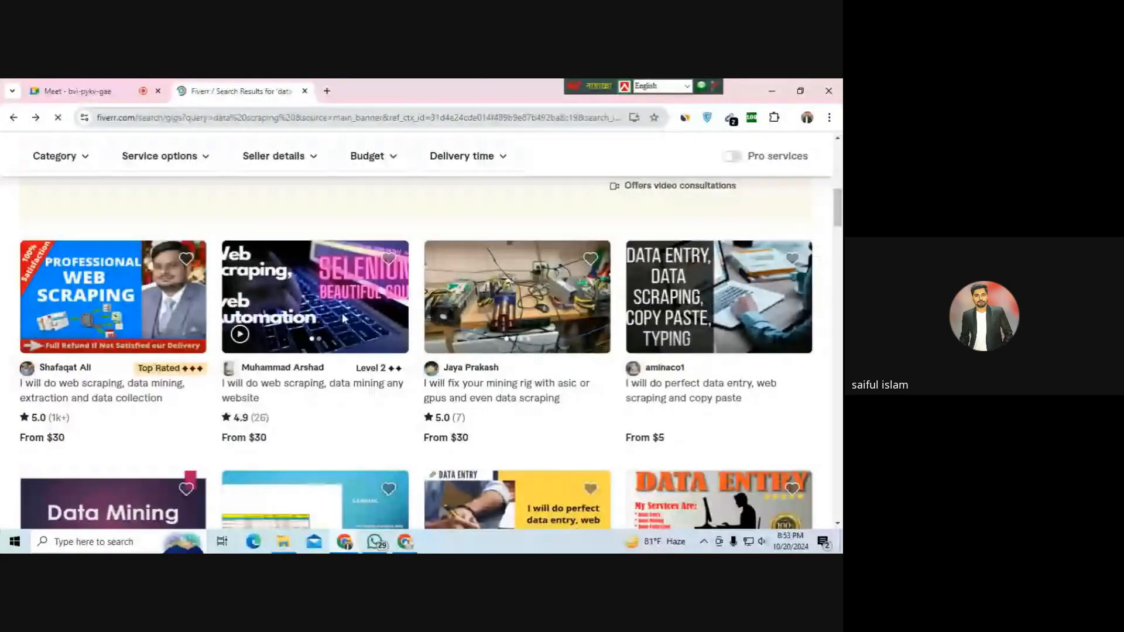
scroll(342, 313, down, 7)
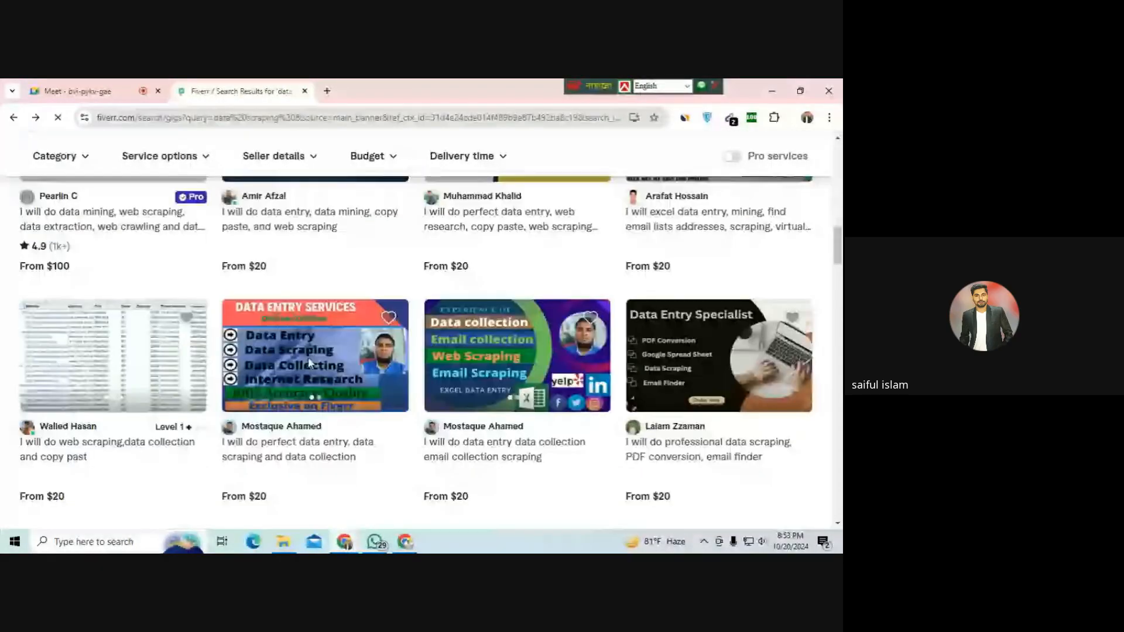
scroll(308, 357, down, 3)
- Return to the Meet call and stop presenting the screen
key(ctrl+1)
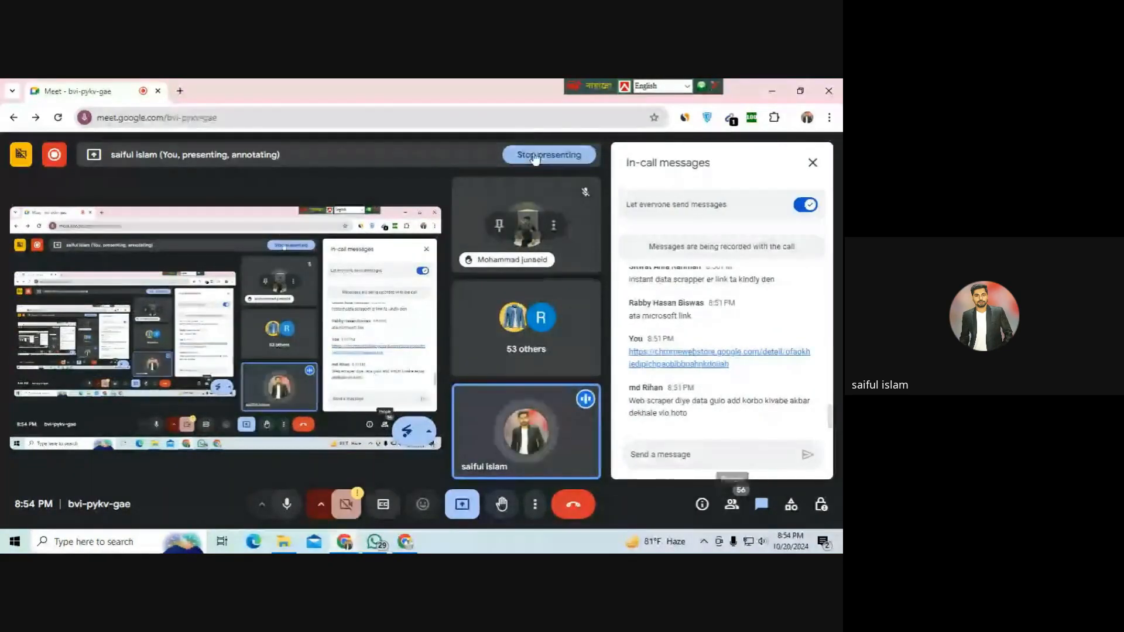
click(535, 155)
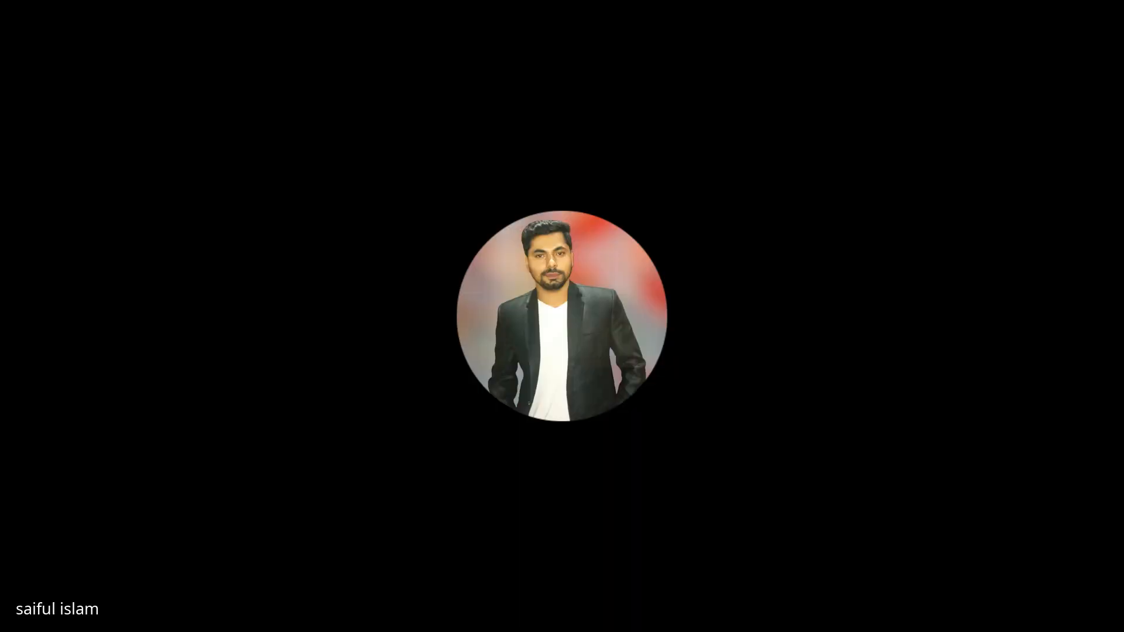